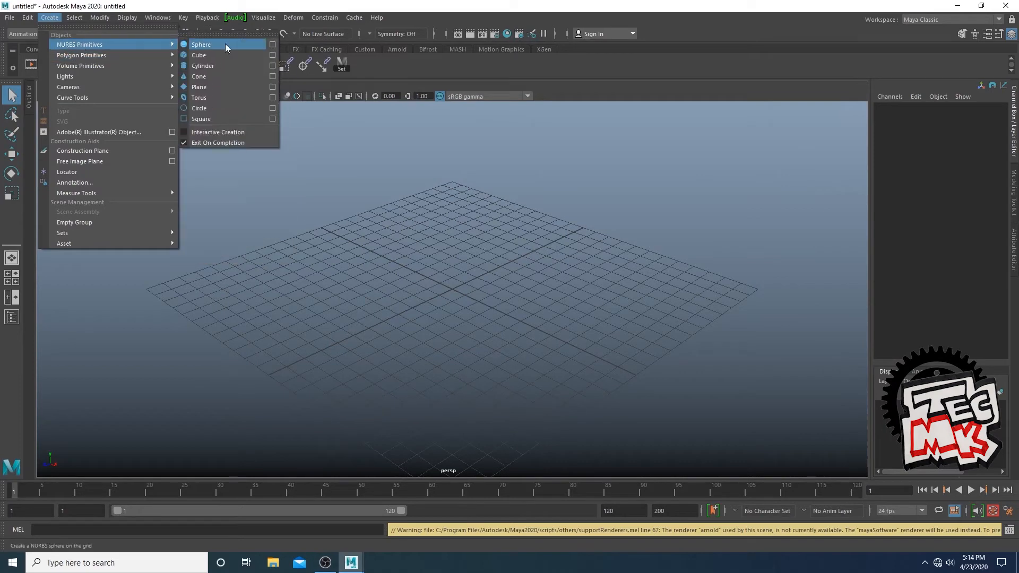
- Create a NURBS sphere with a Checker texture mapped to its material's color and turn on textured display
click(226, 47)
right_drag(425, 304, 431, 532)
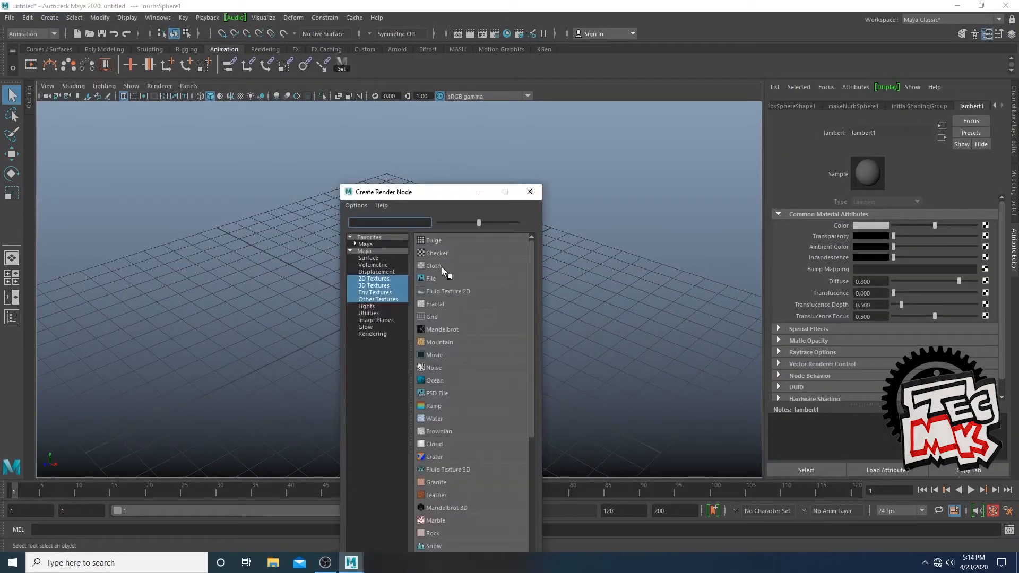
click(442, 266)
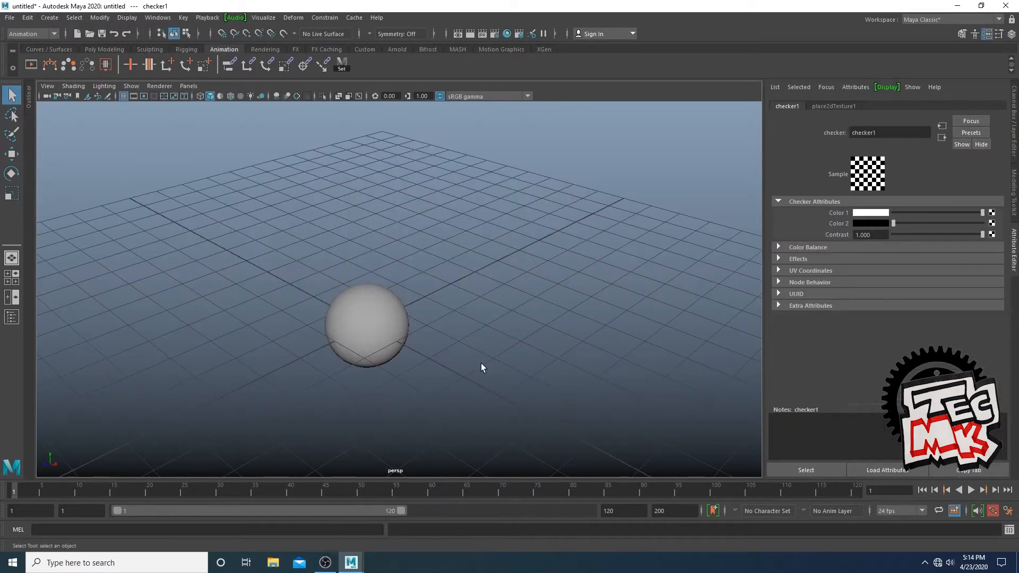
key(6)
- Set the sphere's Scale X, Y and Z to 6 and raise it about 13.4 units above the grid
mouse_move(464, 342)
alt+mouse_down()
mouse_move(555, 304)
mouse_move(530, 303)
alt+mouse_up()
click(1011, 35)
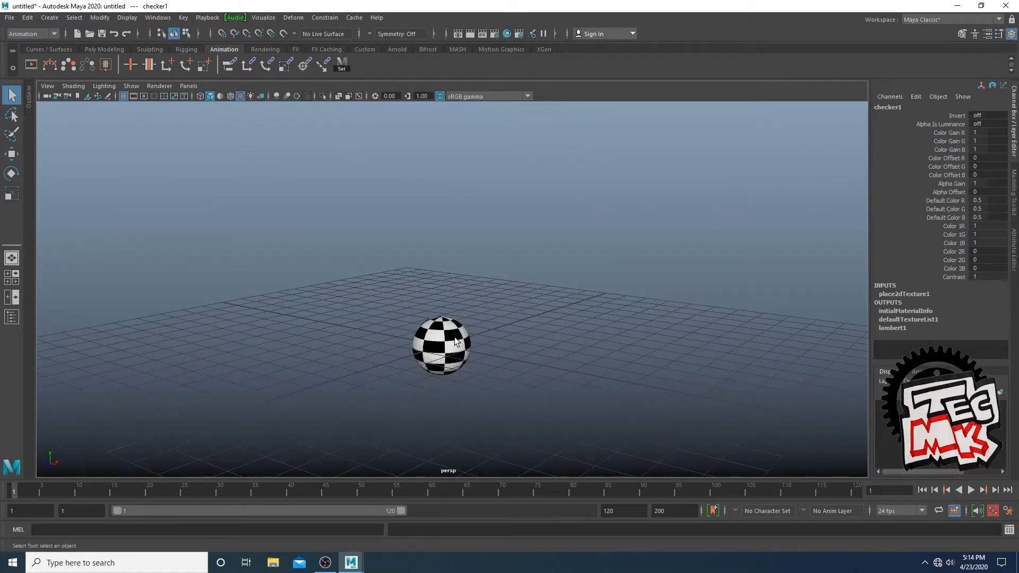
drag(976, 166, 981, 183)
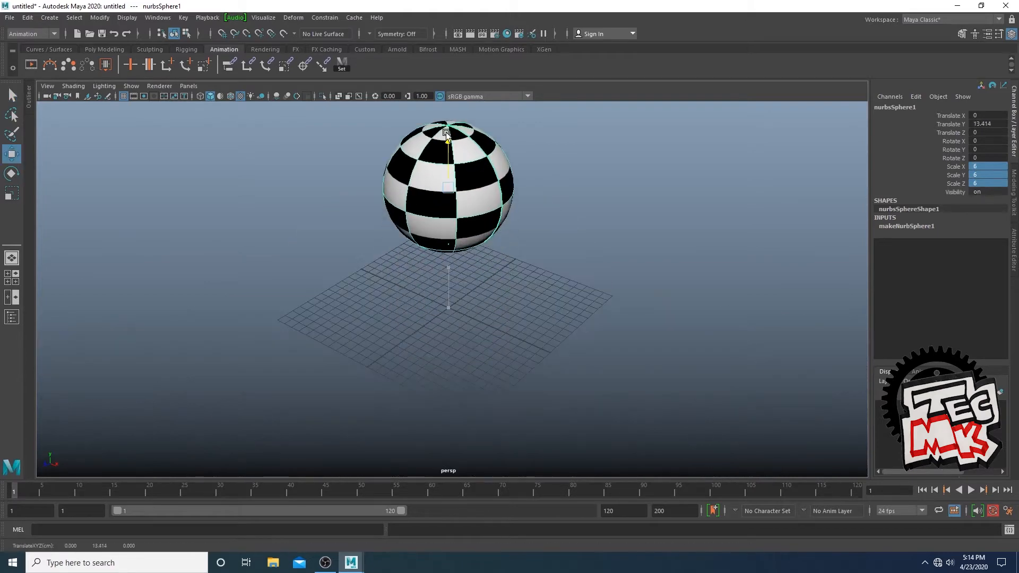
- Create a polygon cube scaled to a flat platform of about 19.7 × 2.4 × 19.7 beneath the sphere and hide the grid
click(50, 17)
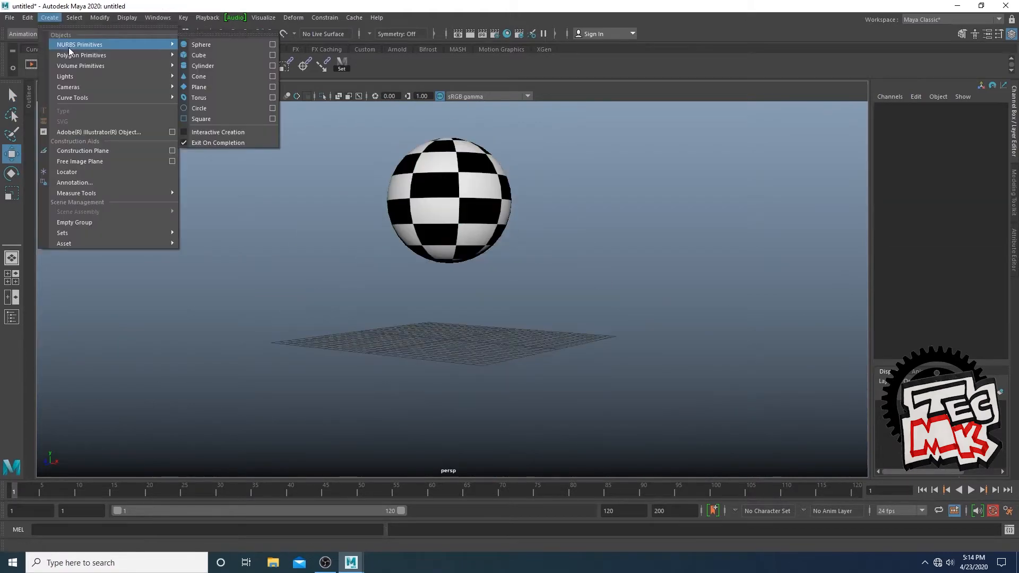
mouse_move(77, 57)
click(228, 67)
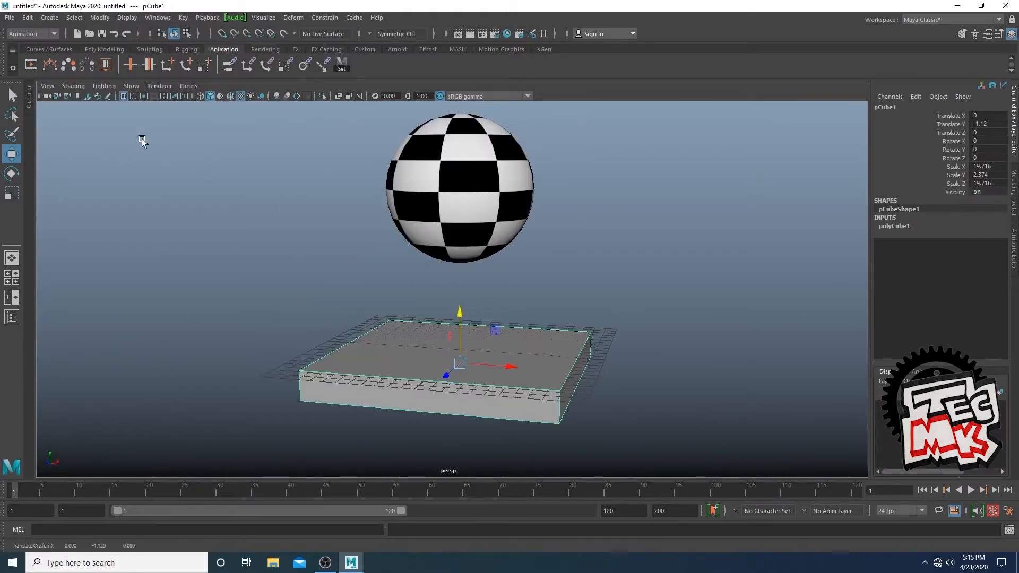
click(131, 86)
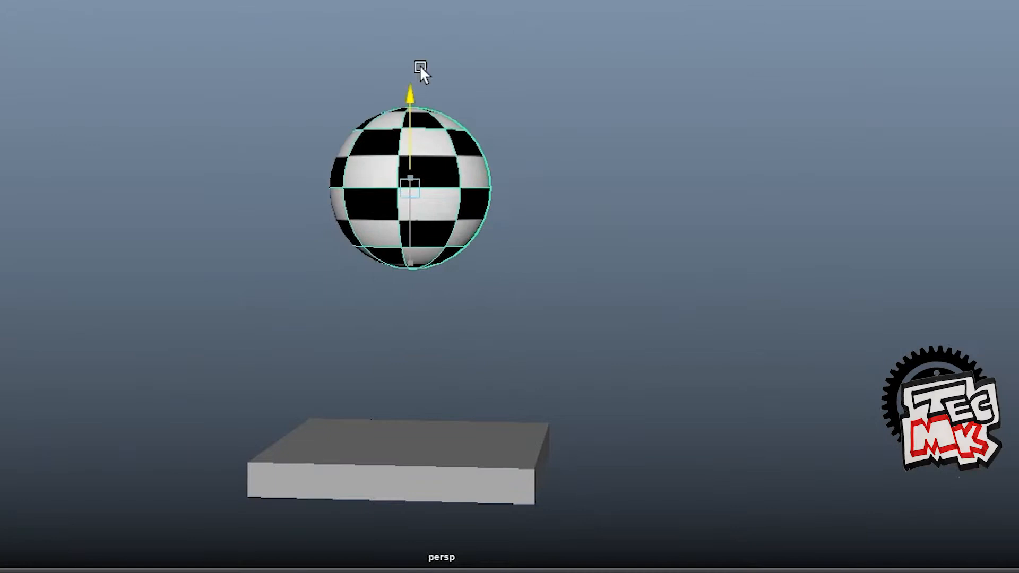
- Raise the sphere higher above the platform, to about 25.8 on Translate Y, and show it in a textured side view
scroll(451, 101, down, 2)
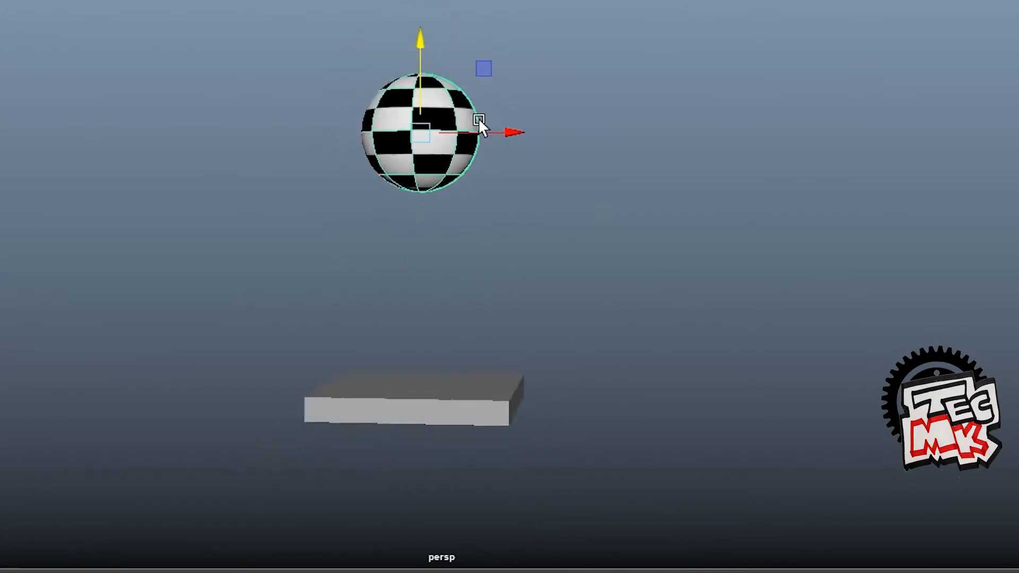
scroll(434, 265, up, 1)
alt+drag(435, 265, 451, 265)
alt+drag(452, 308, 436, 316)
click(430, 405)
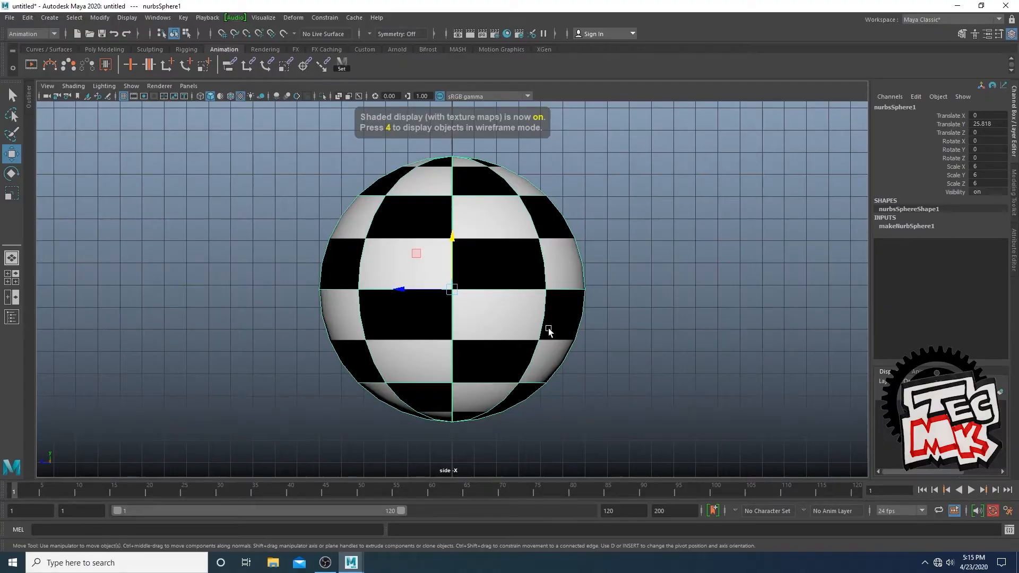
- Move the sphere's pivot point straight down from its center to its lowest point
key(d)
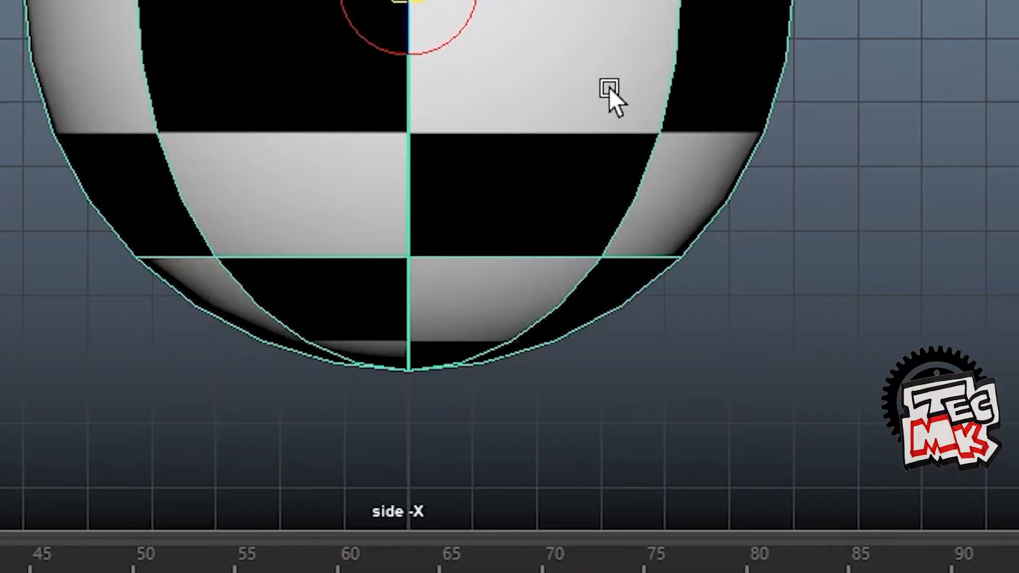
drag(409, 0, 409, 196)
alt+middle_drag(561, 298, 627, 68)
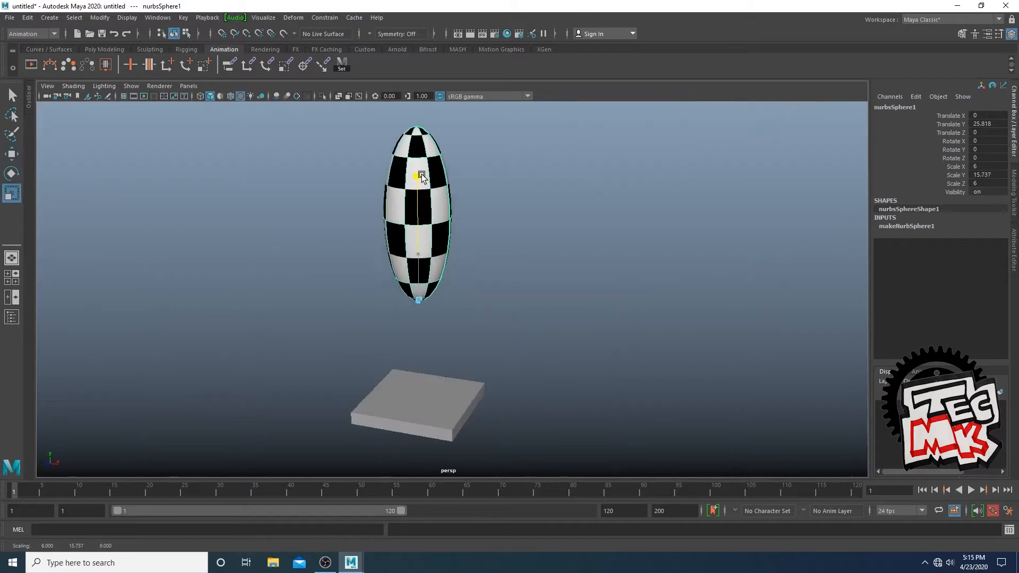
- Try stretching the sphere vertically about its bottom pivot and undo the scaling
drag(445, 133, 444, 215)
key(ctrl+z)
alt+drag(530, 260, 539, 289)
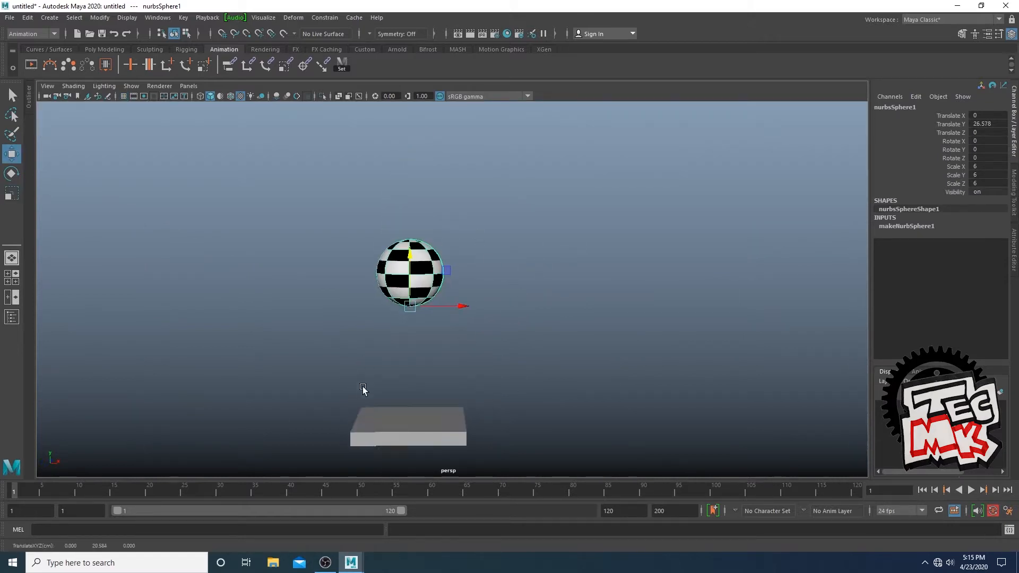
- Set a keyframe on the sphere at frame 1 in its raised position, with Translate Y at 26.578
alt+drag(363, 391, 365, 388)
click(492, 306)
click(409, 261)
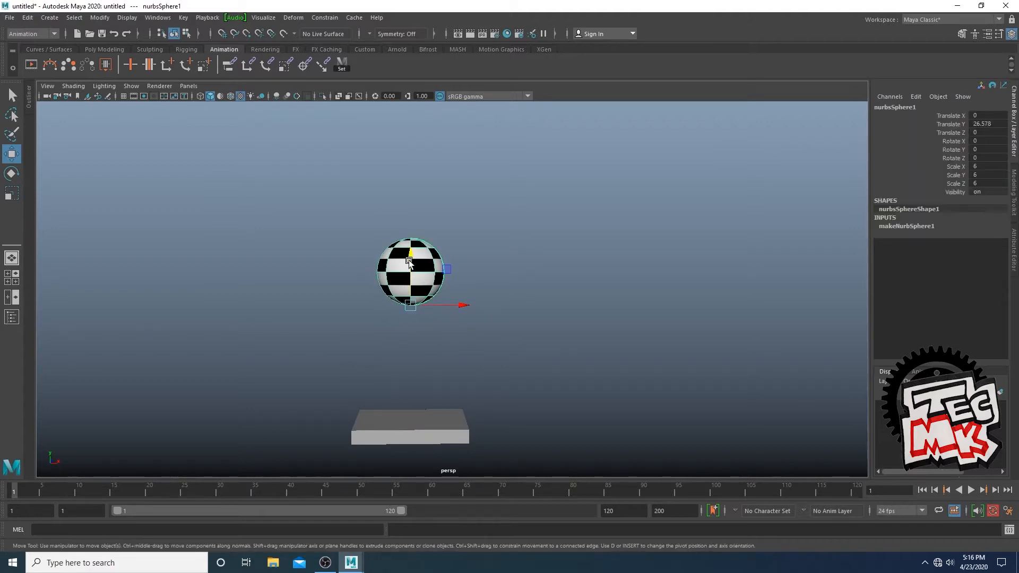
key(s)
- Lower the sphere onto the platform at frame 15, keying Translate Y at about 6.03
key(alt+v)
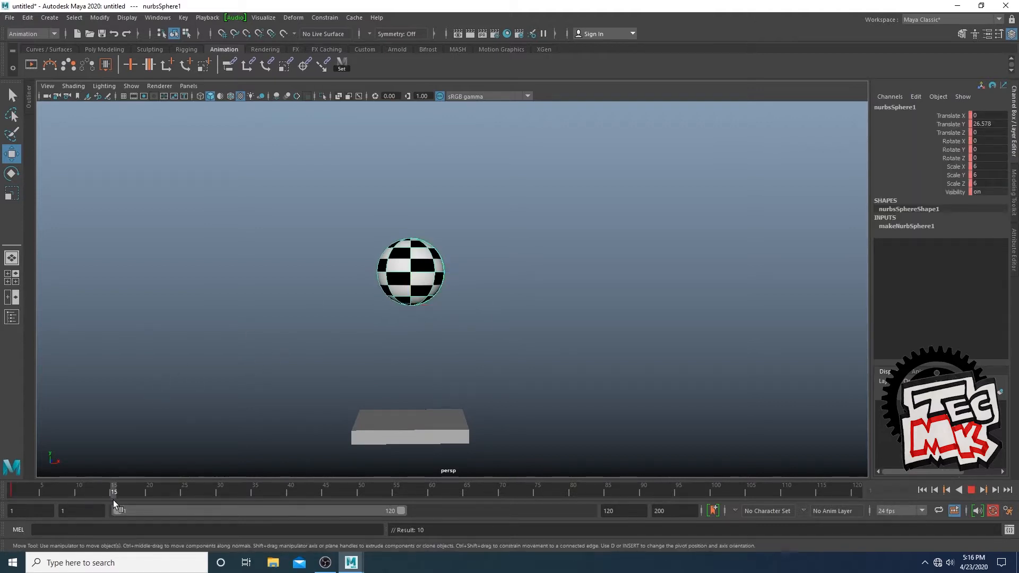
key(alt+v)
drag(412, 258, 418, 367)
key(space)
key(space)
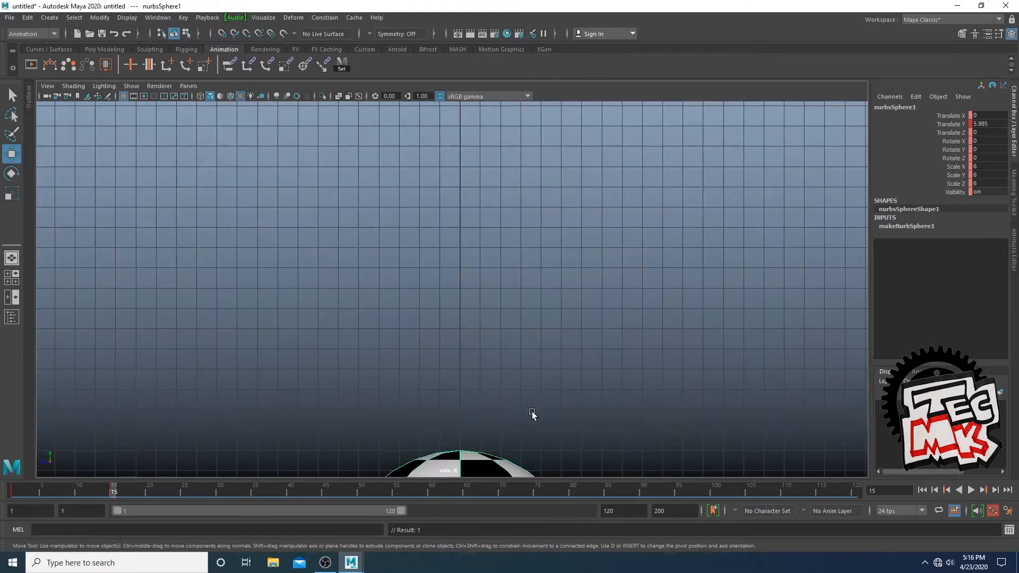
key(f)
key(space)
key(space)
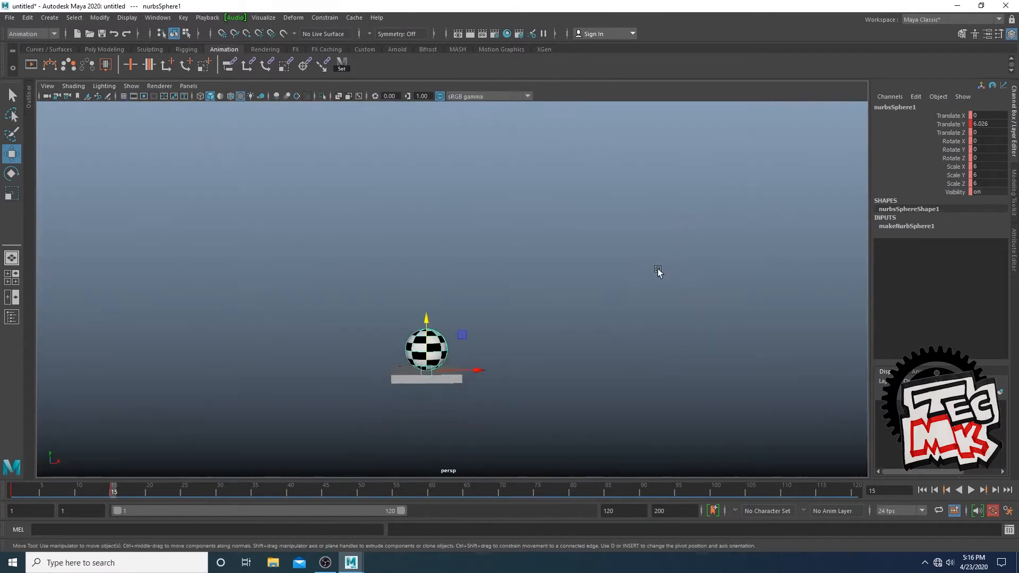
- Key the sphere high above the platform at frame 25 and back down on the platform at frame 33
drag(17, 488, 9, 510)
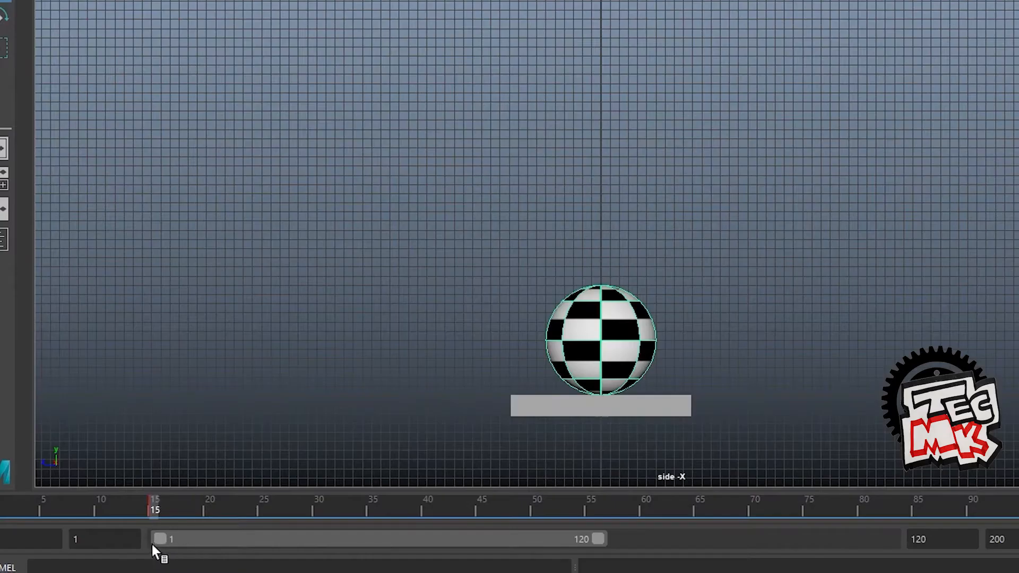
drag(113, 518, 176, 520)
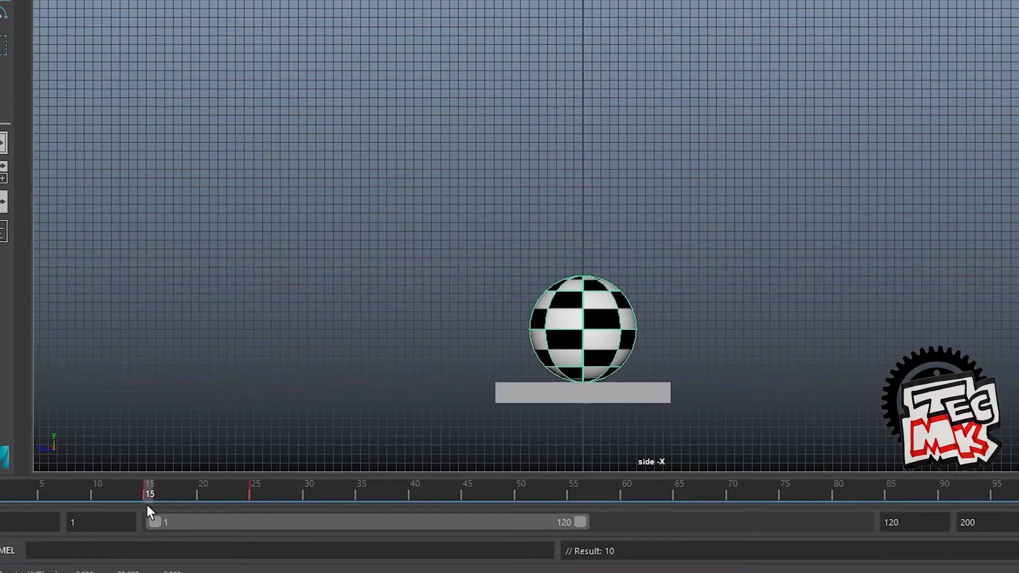
drag(148, 501, 286, 498)
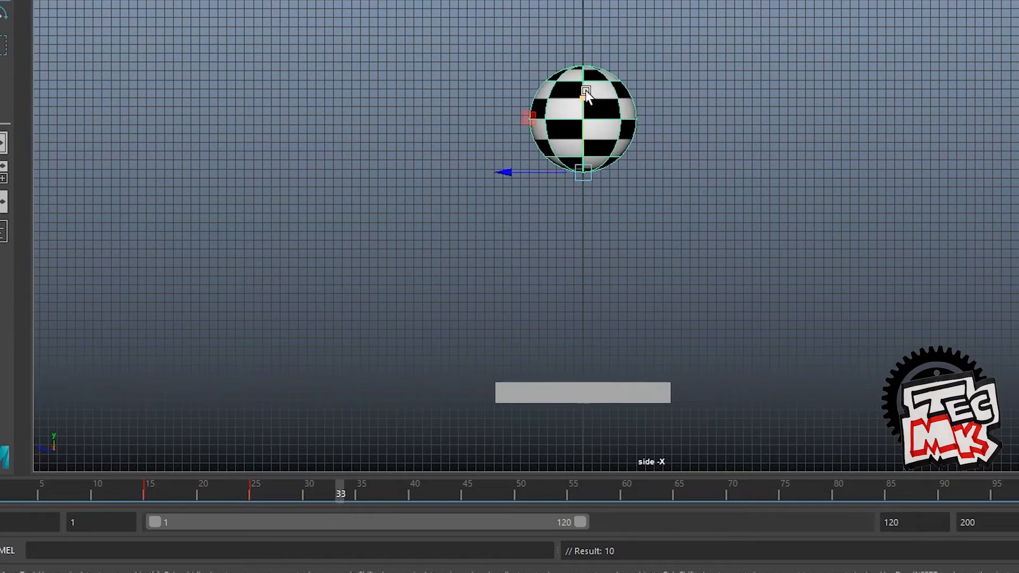
drag(585, 90, 591, 282)
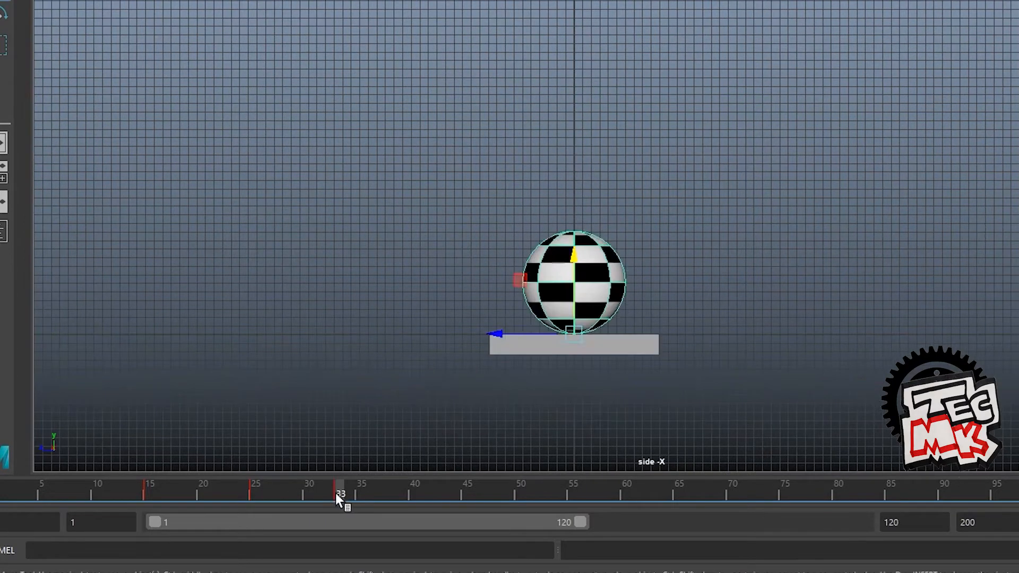
drag(335, 493, 335, 520)
- Key a second bounce at frame 40, with the sphere raised clearly lower than its frame 25 height
mouse_move(333, 498)
mouse_down()
mouse_move(256, 496)
mouse_move(351, 497)
mouse_up()
key(s)
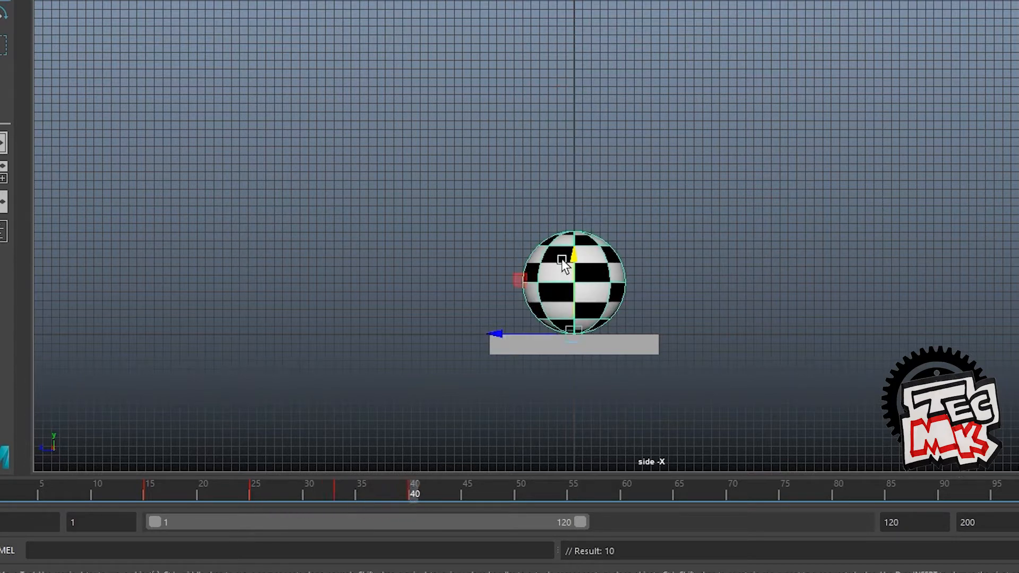
drag(572, 259, 578, 74)
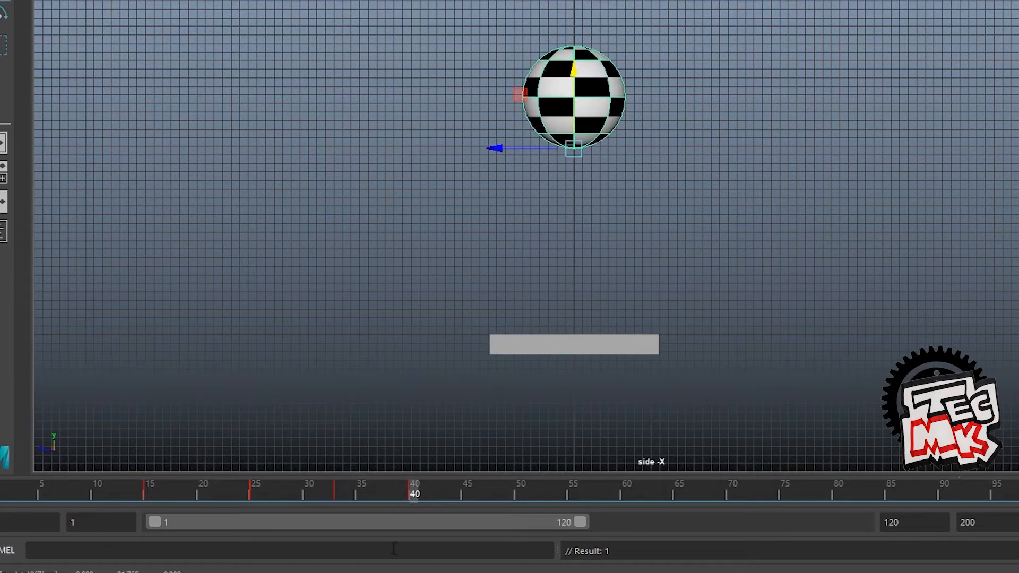
click(254, 488)
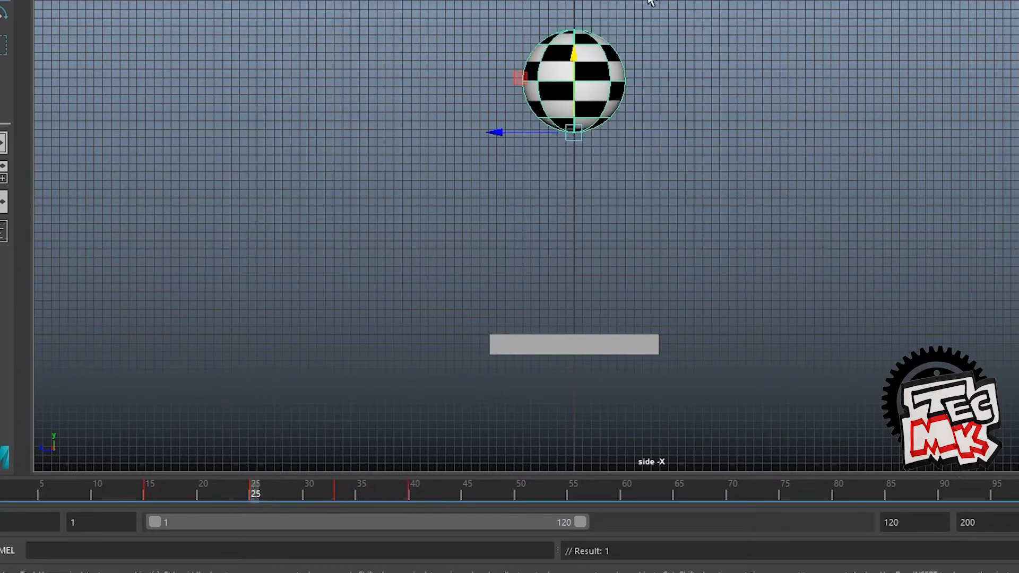
click(413, 492)
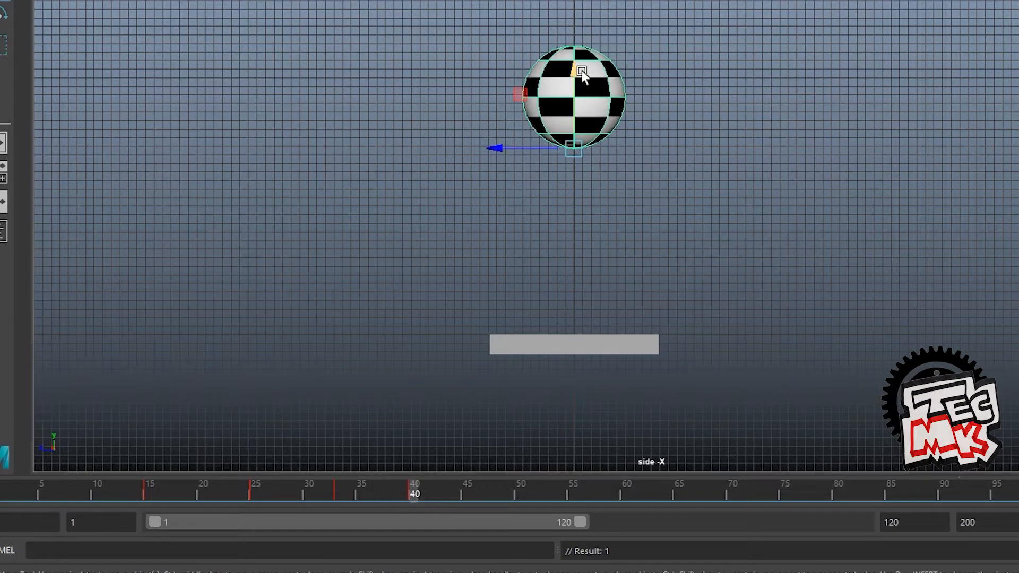
drag(581, 70, 578, 114)
drag(357, 493, 412, 491)
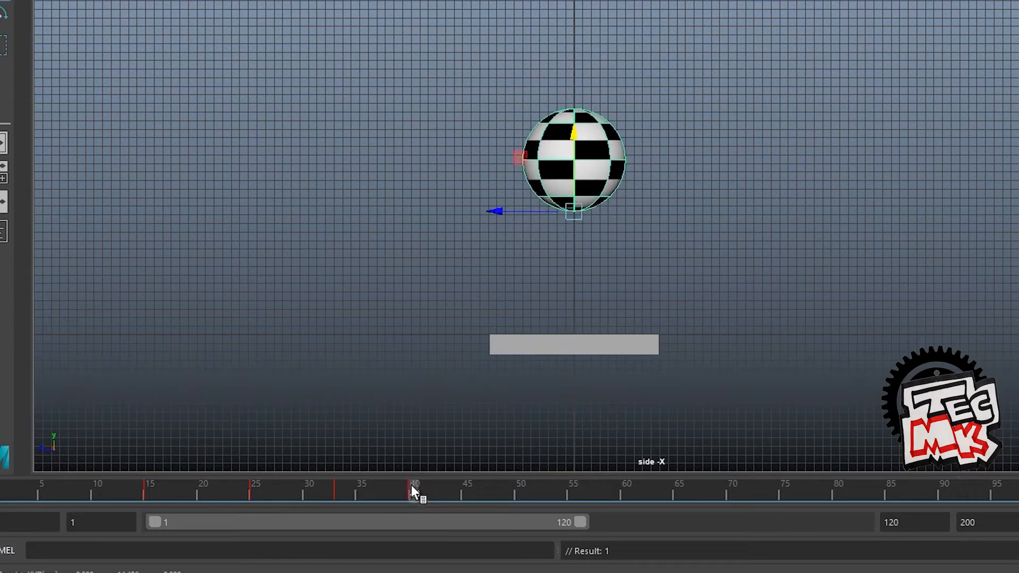
- Key the sphere landing on the platform at frame 45 and shift that landing key to frame 44
click(464, 494)
drag(579, 137, 582, 255)
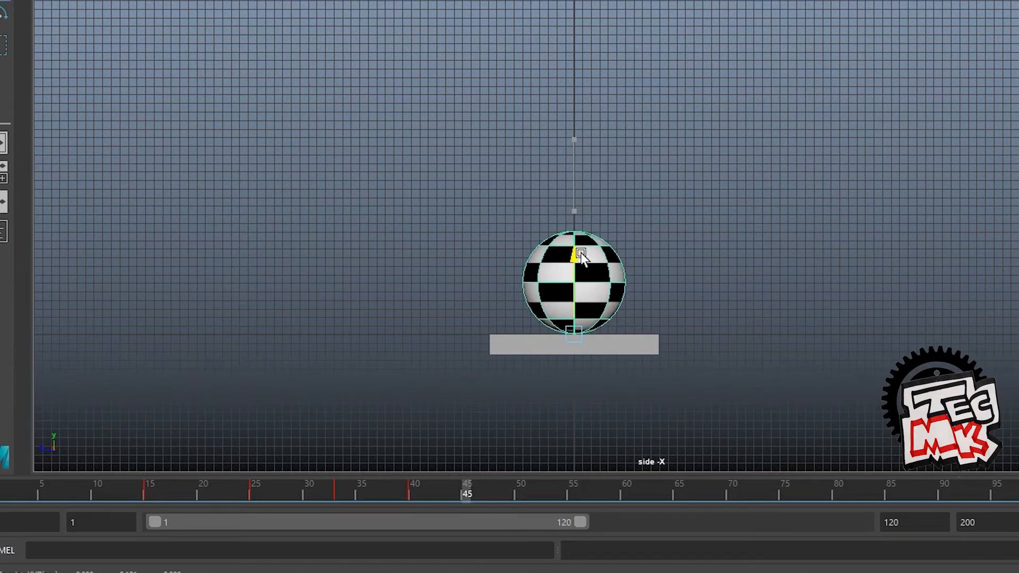
key(s)
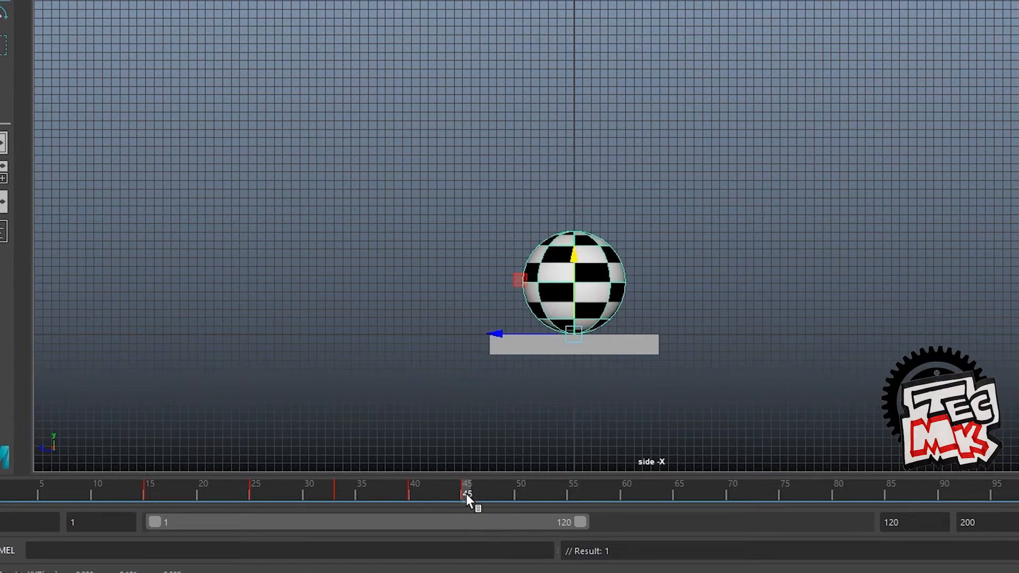
drag(465, 494, 458, 531)
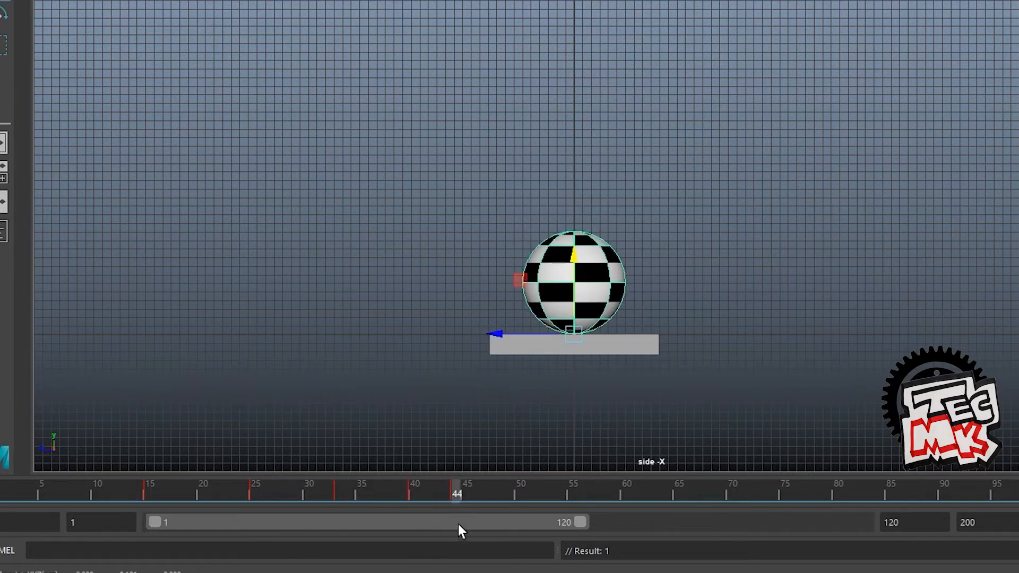
click(460, 493)
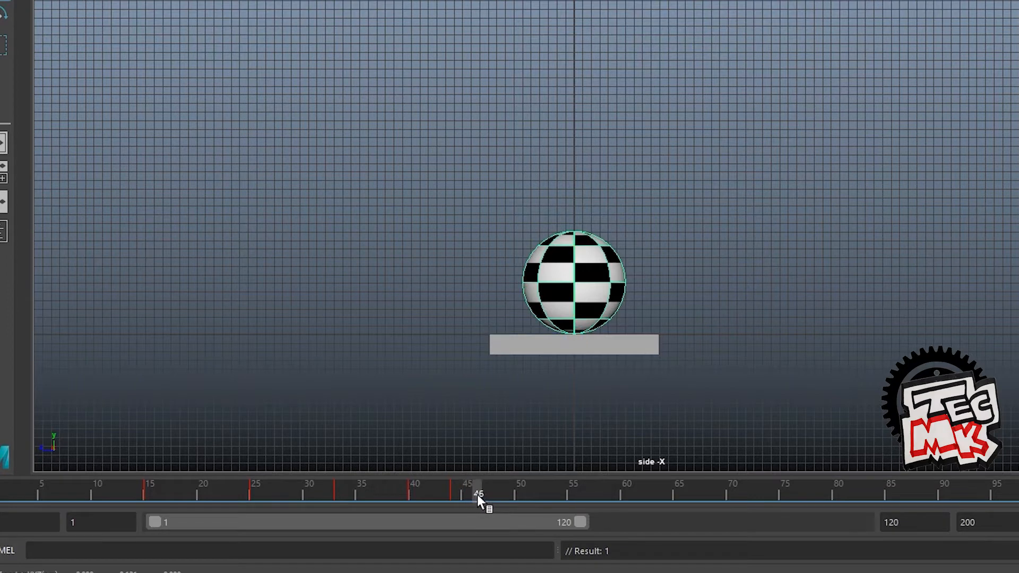
- Key a small third bounce slightly above the platform at frame 47, followed by a key for the next landing
click(484, 494)
drag(575, 253, 576, 219)
key(s)
click(502, 496)
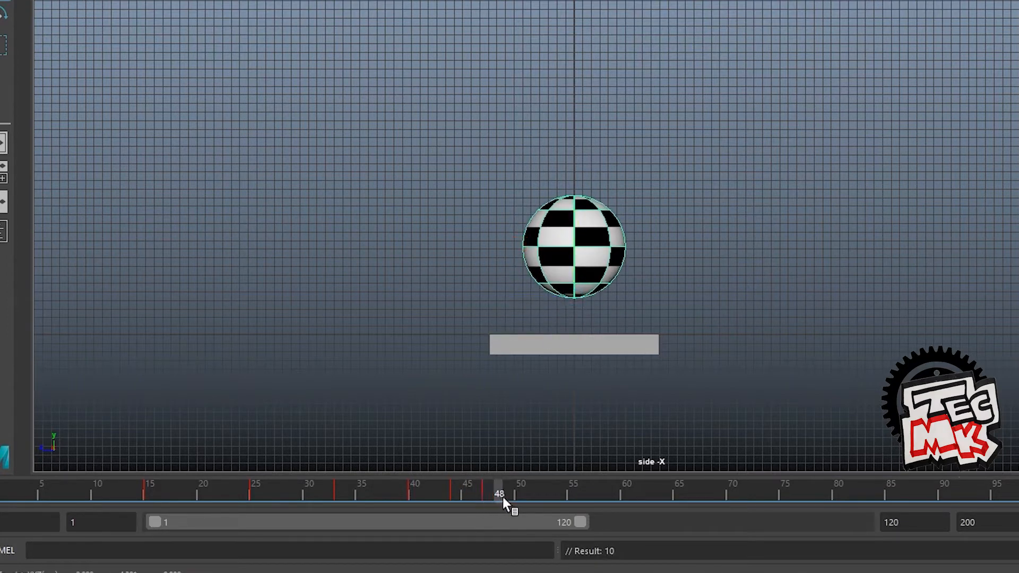
key(s)
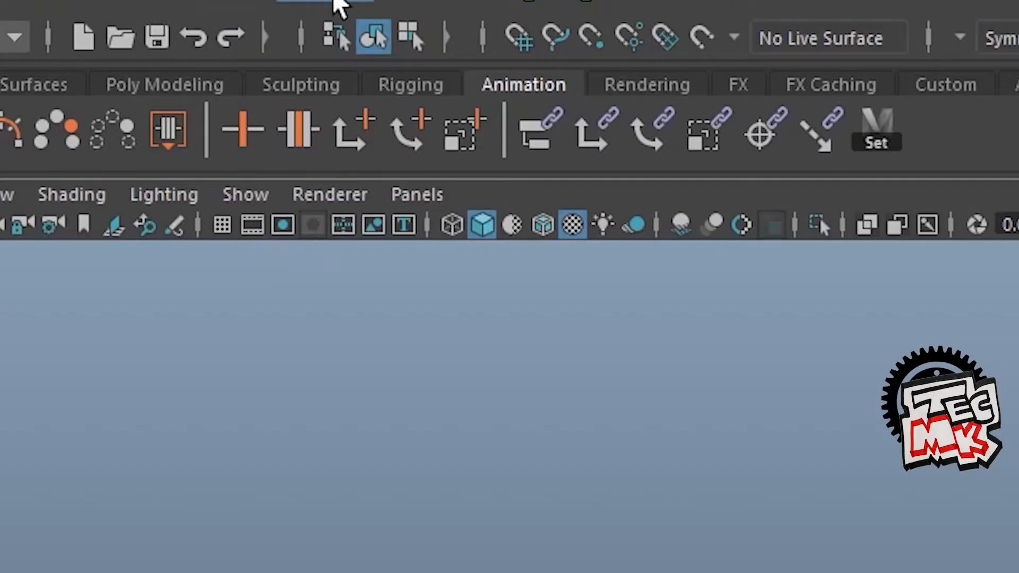
- Open the Graph Editor and isolate the sphere's Translate Y curve, framed to show all its bounces
click(335, 6)
mouse_move(610, 166)
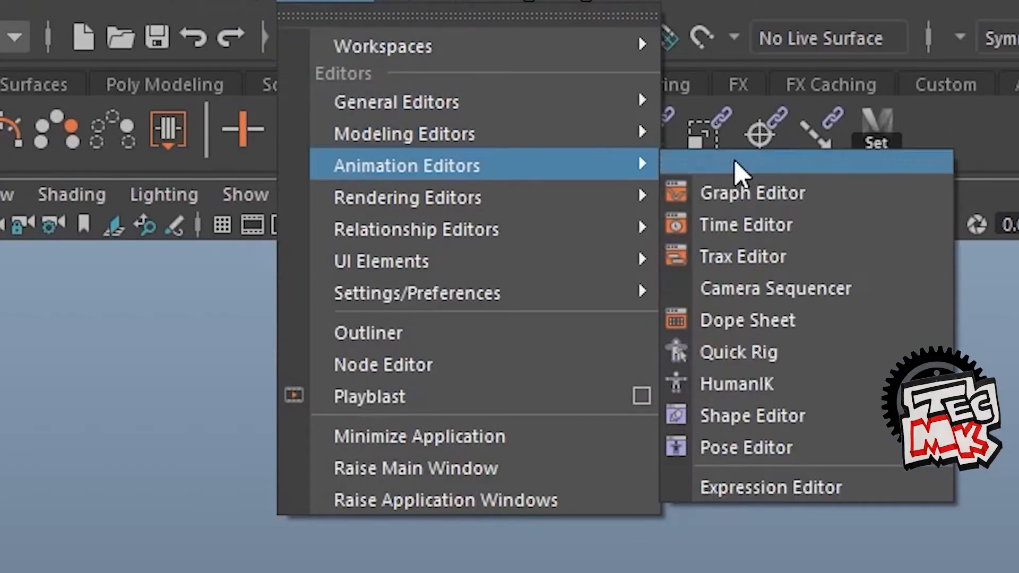
click(740, 193)
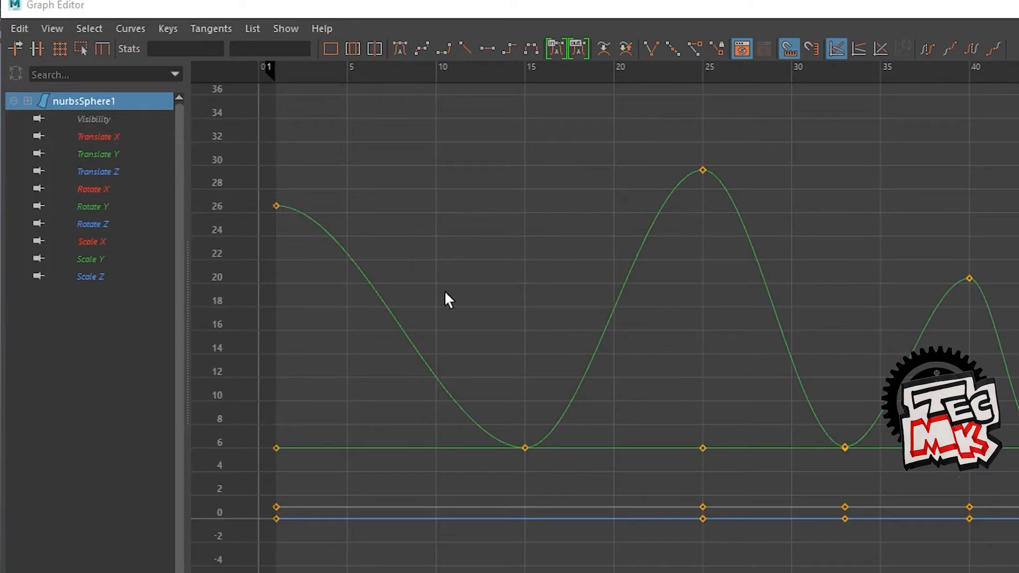
click(110, 155)
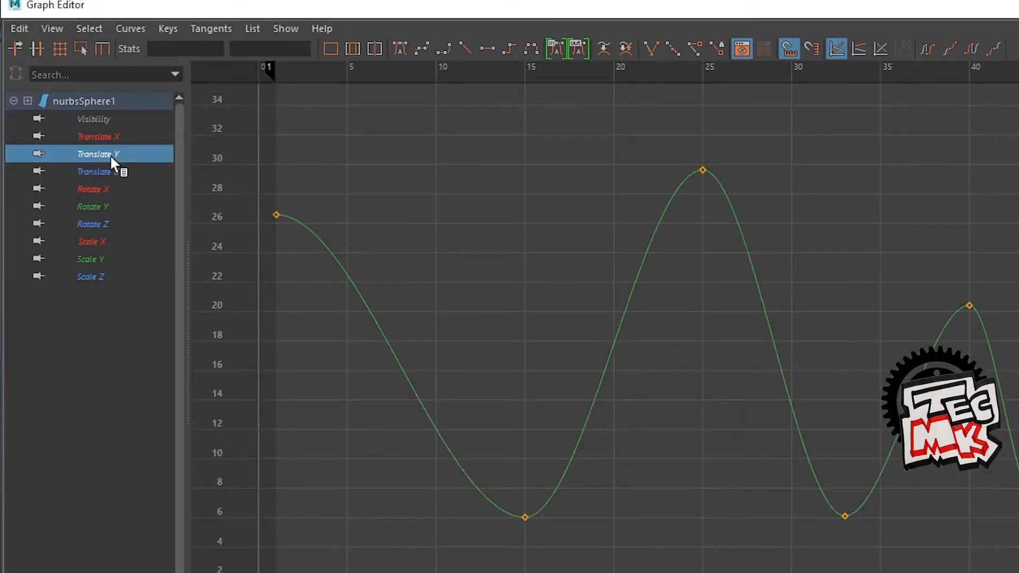
scroll(663, 298, down, 4)
scroll(663, 298, up, 3)
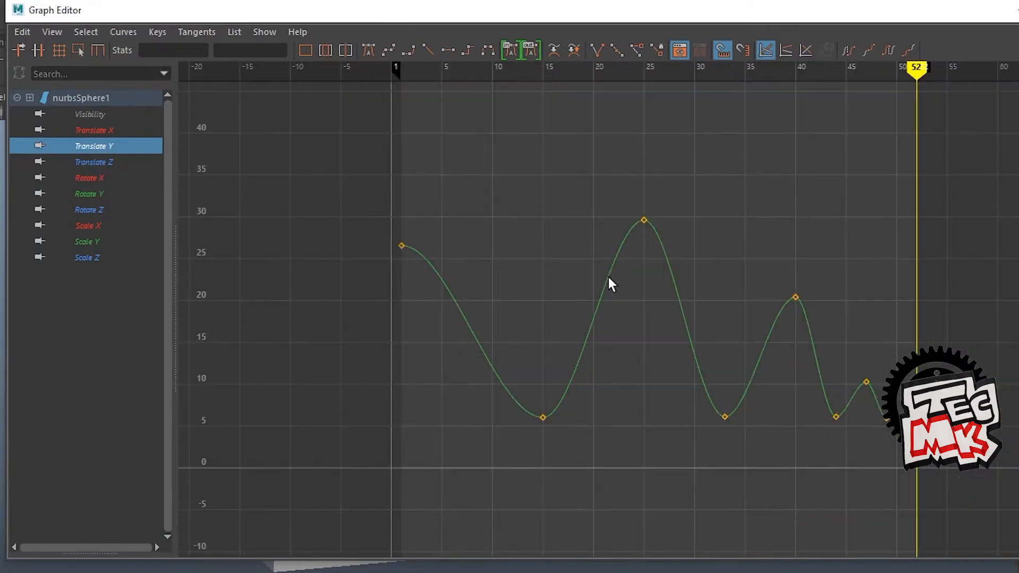
- Lower the first bounce peak at frame 25 on the Translate Y curve to a height of about 20
drag(429, 278, 429, 278)
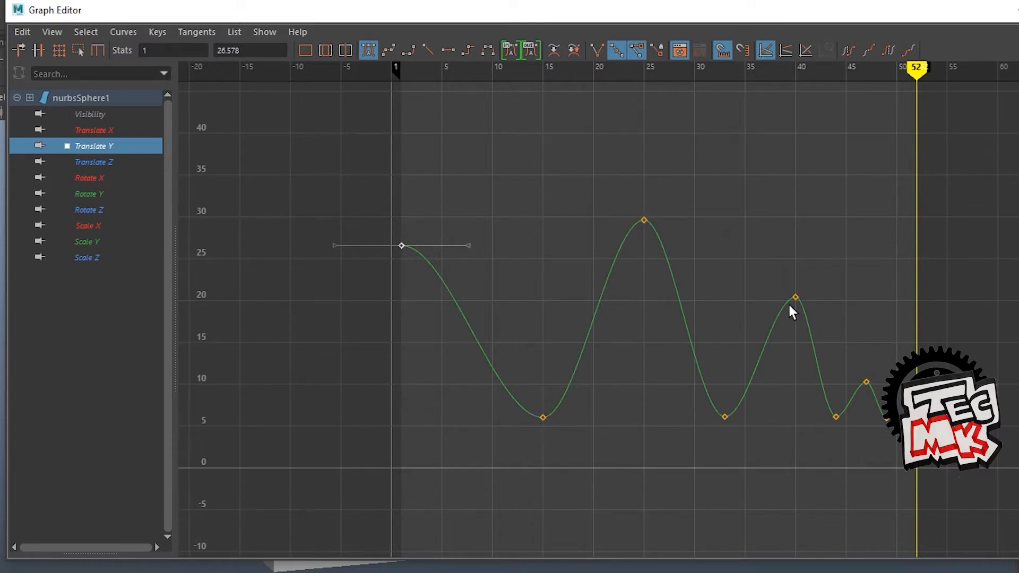
drag(902, 115, 402, 115)
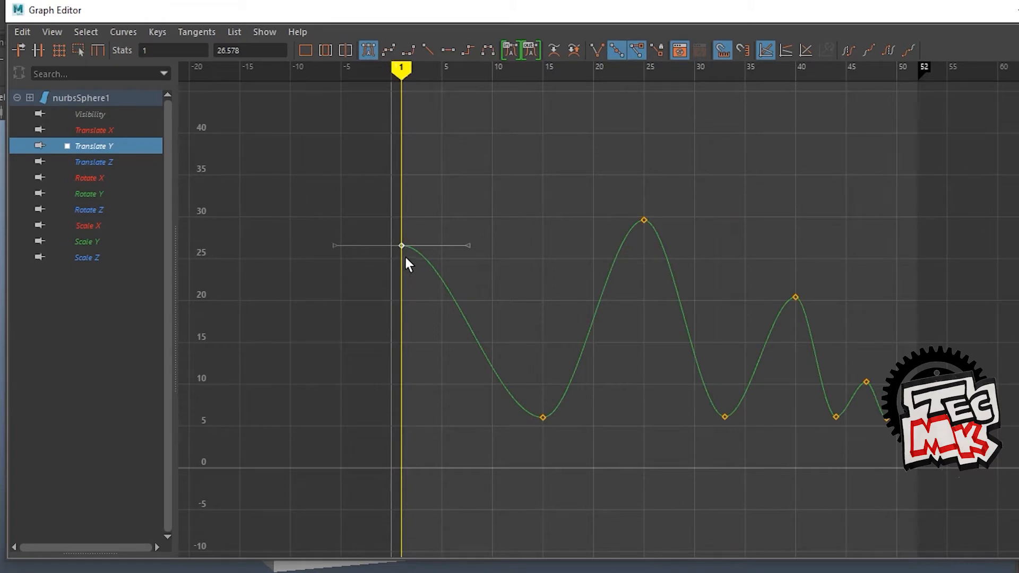
drag(409, 100, 647, 158)
click(646, 220)
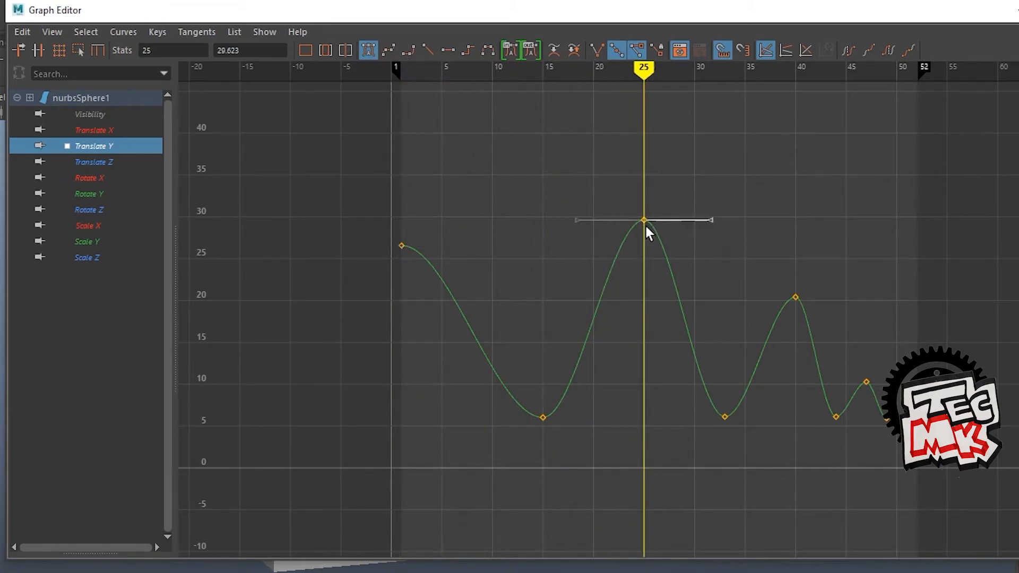
drag(648, 227, 643, 301)
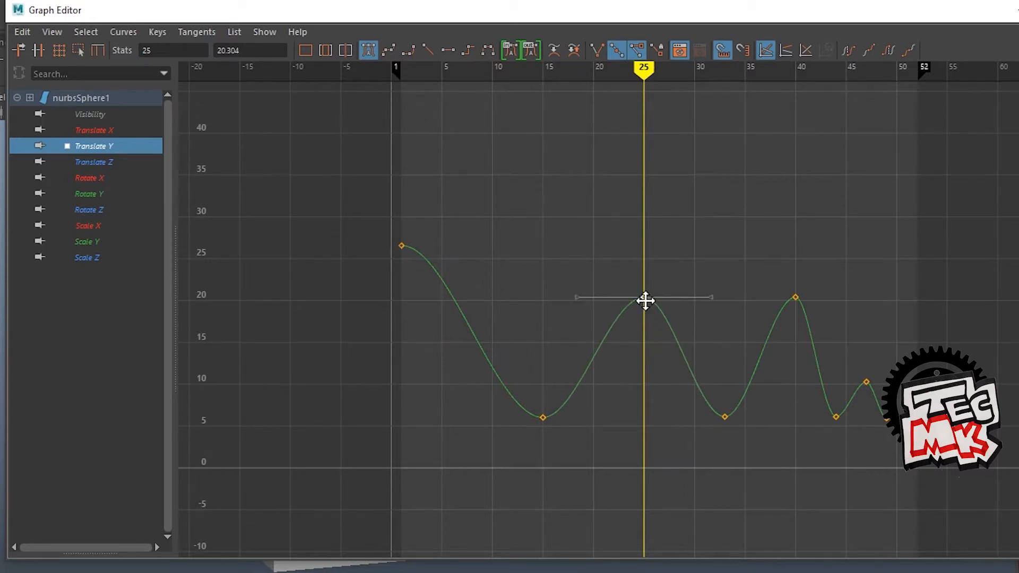
drag(646, 301, 645, 302)
- Lower the second bounce peak at frame 40 on the Translate Y curve to about 12.6
drag(644, 72, 794, 76)
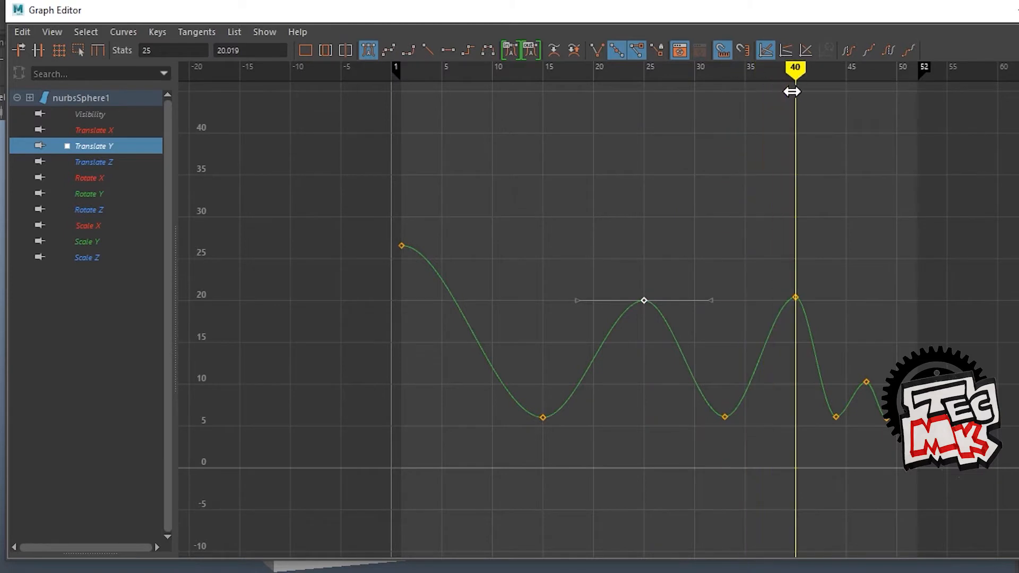
click(798, 300)
drag(794, 300, 794, 365)
scroll(794, 365, up, 3)
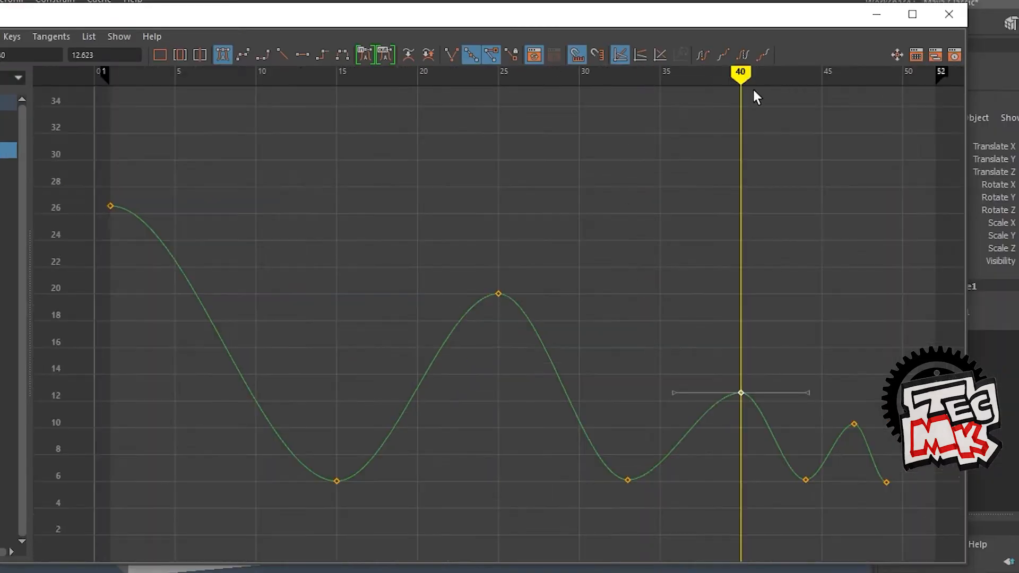
- Lower the third bounce peak at frame 47 on the Translate Y curve to about 8.4
drag(741, 98, 852, 102)
click(915, 272)
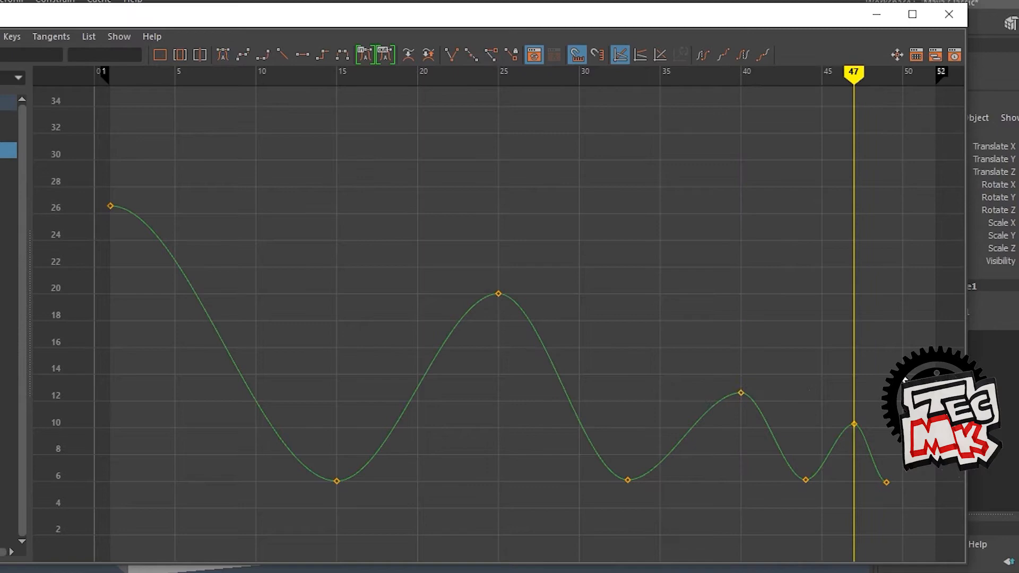
click(855, 424)
drag(855, 424, 854, 450)
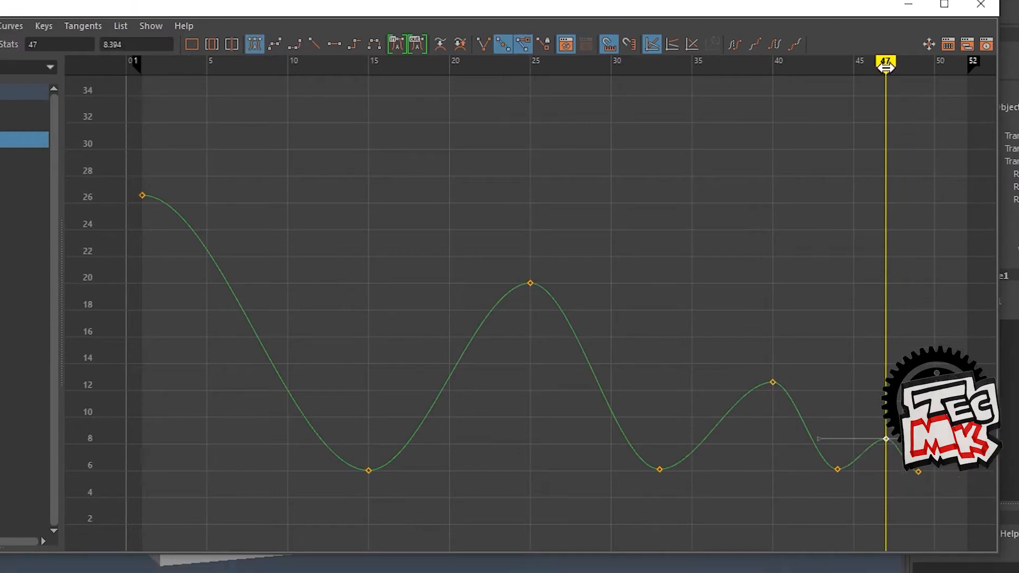
- Give the three later landing keys on the Translate Y curve the same height value as the frame 15 landing key
drag(854, 75, 371, 218)
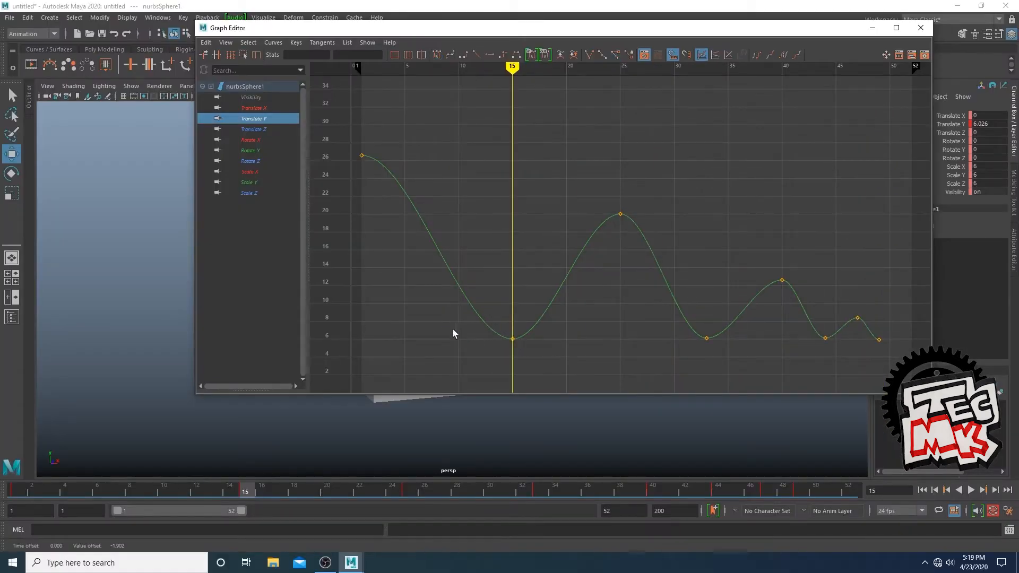
drag(488, 327, 536, 366)
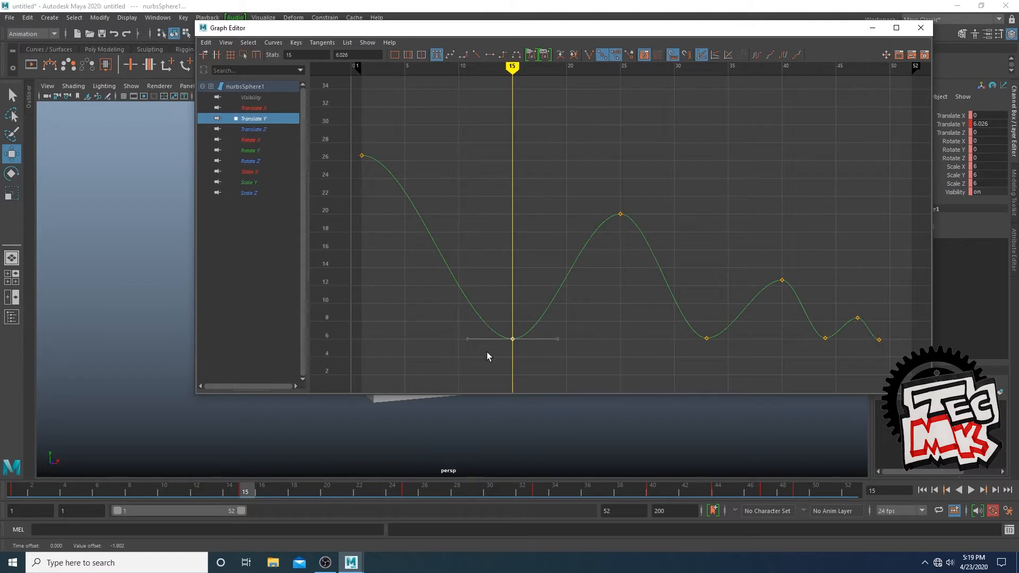
click(358, 55)
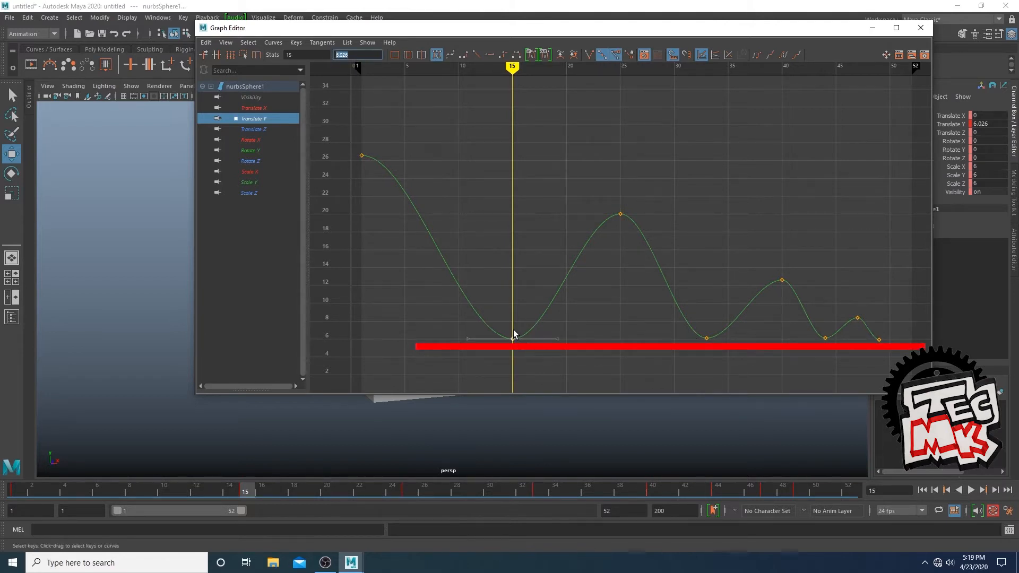
drag(673, 321, 899, 377)
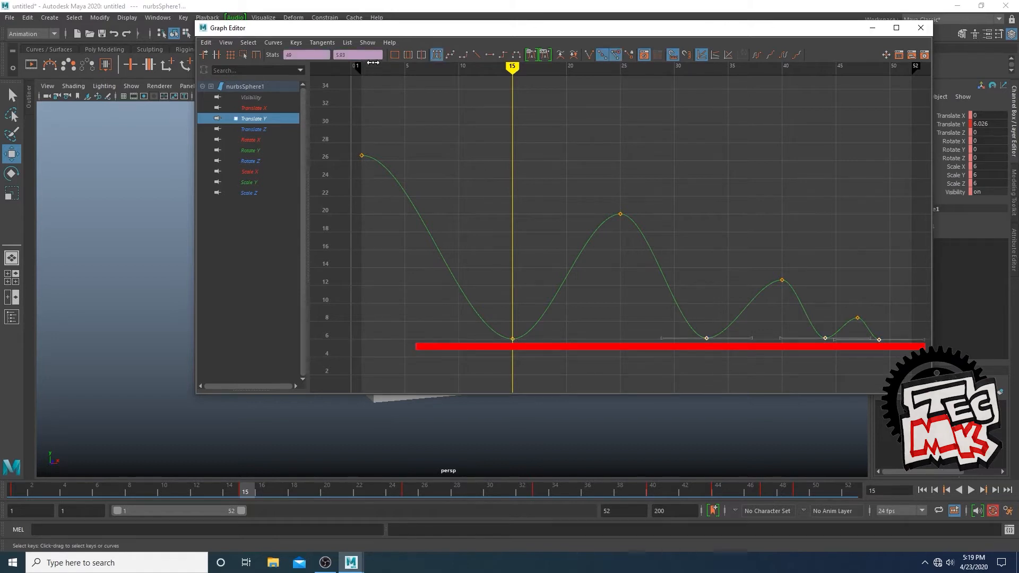
key(Return)
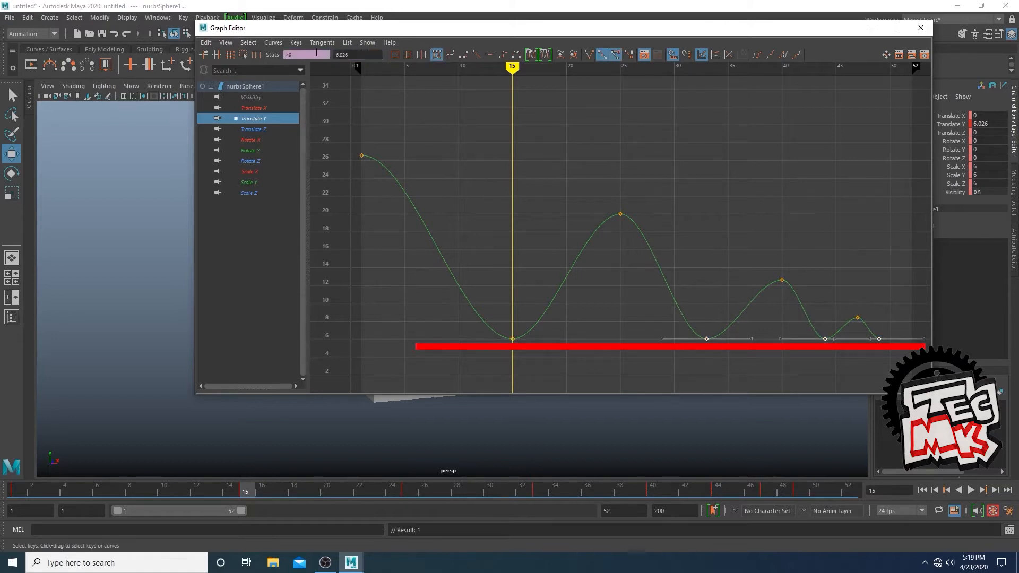
- Play the animation from the start with the Graph Editor out of the way, checking the ball's bounces in the viewport
click(599, 337)
key(shift+alt+v)
key(alt+v)
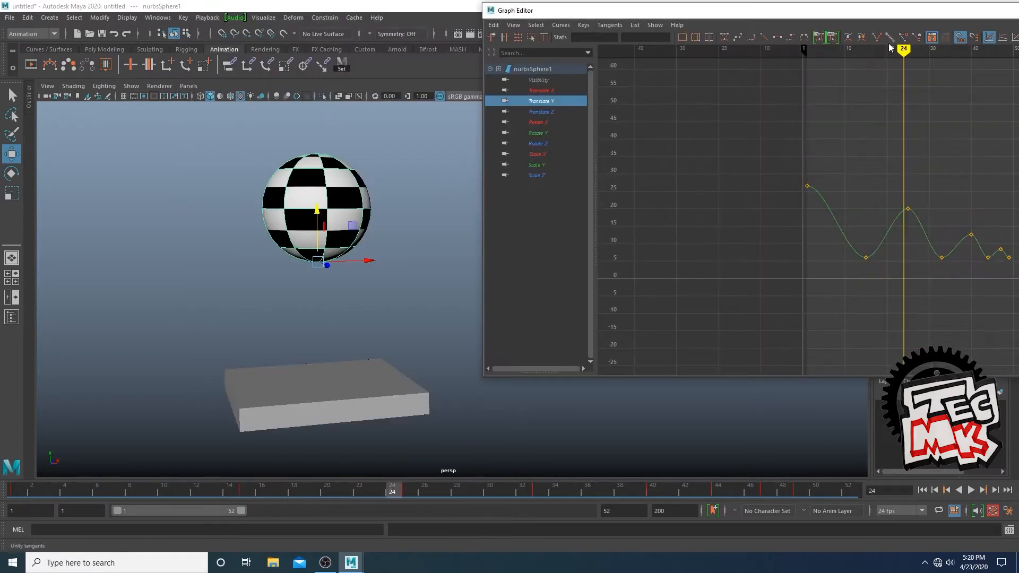
double_click(911, 11)
drag(850, 316, 773, 273)
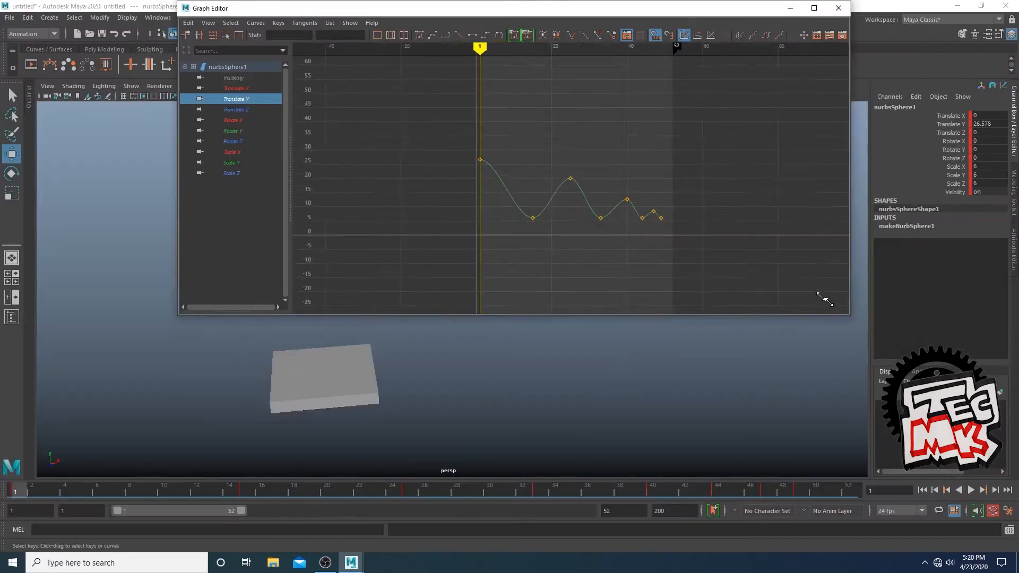
drag(594, 14, 848, 36)
mouse_move(382, 350)
alt+mouse_down()
mouse_move(409, 352)
mouse_move(359, 337)
mouse_move(394, 339)
alt+mouse_up()
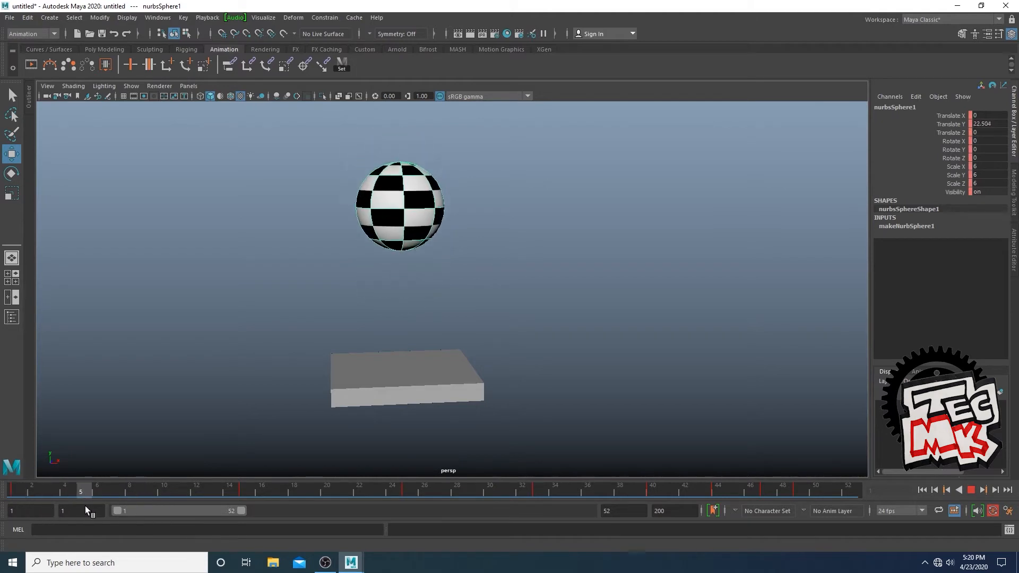
key(Escape)
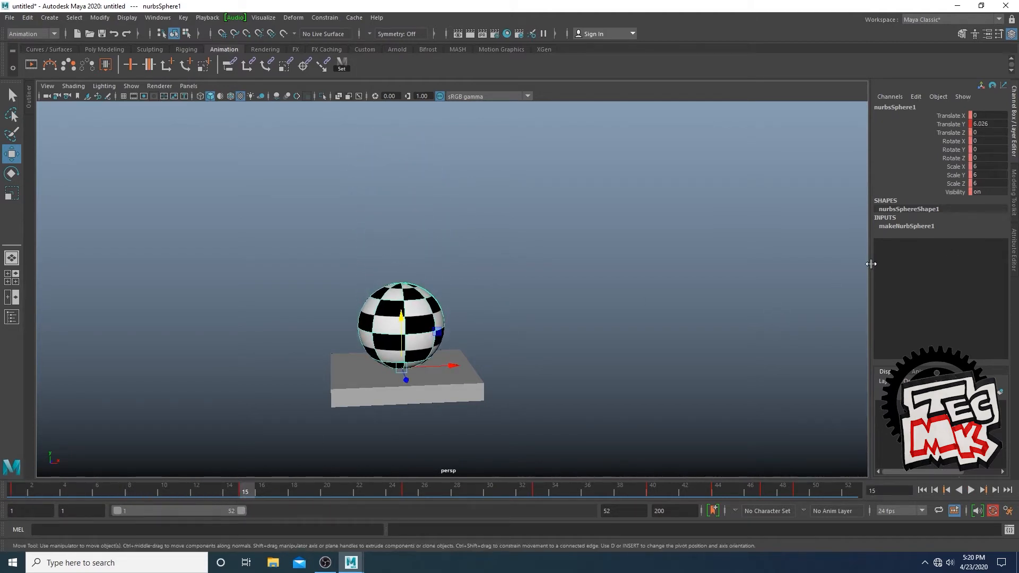
- Try stretching the sphere vertically at frame 15 to a Scale Y of about 13.9, and undo the stretch
drag(871, 264, 851, 267)
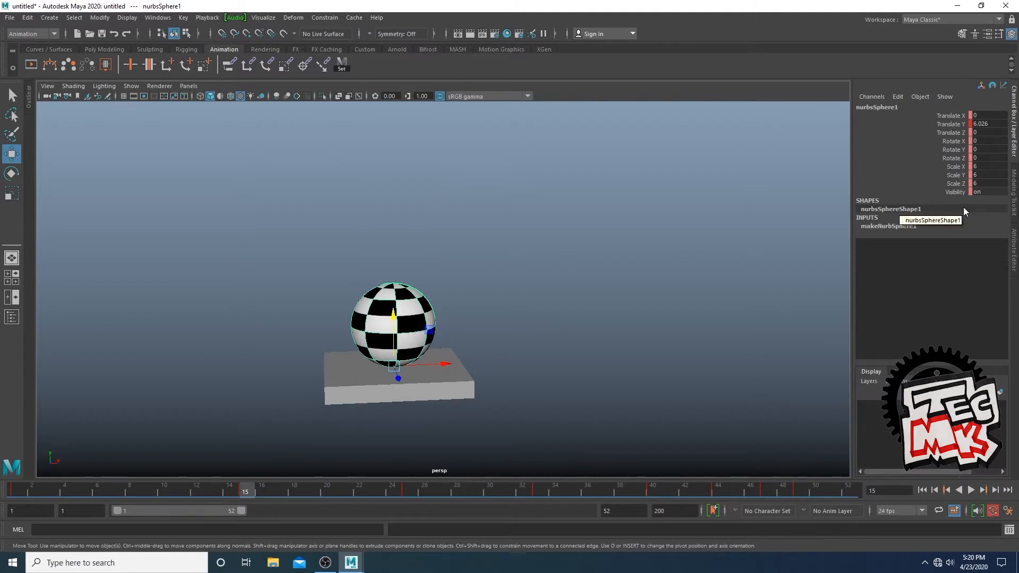
key(r)
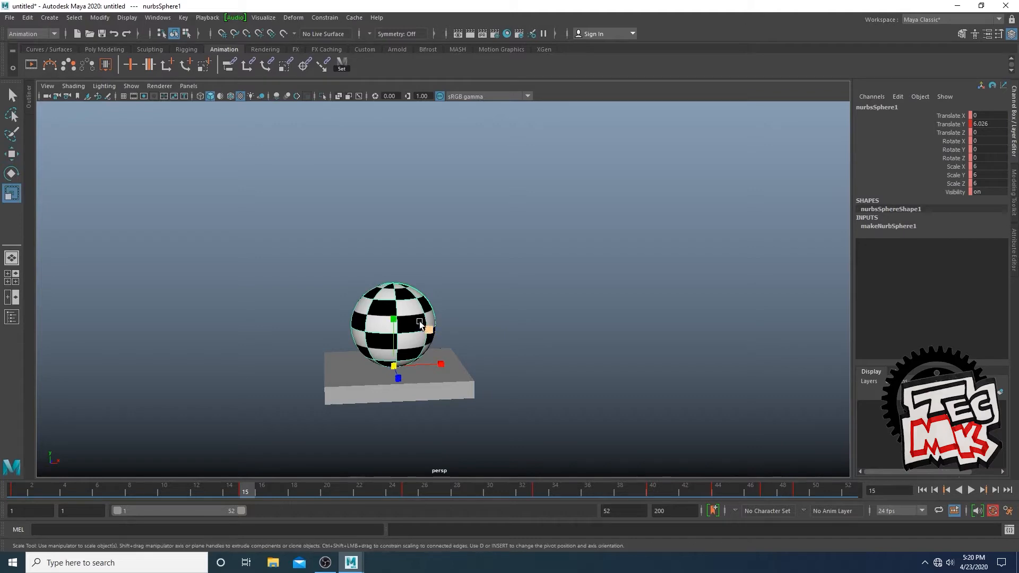
drag(393, 320, 406, 257)
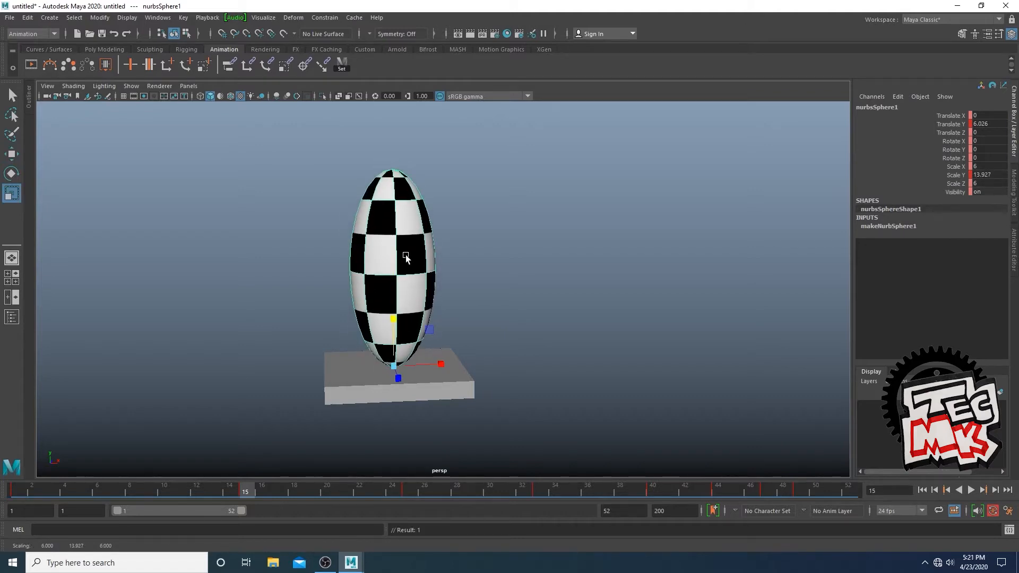
key(ctrl+z)
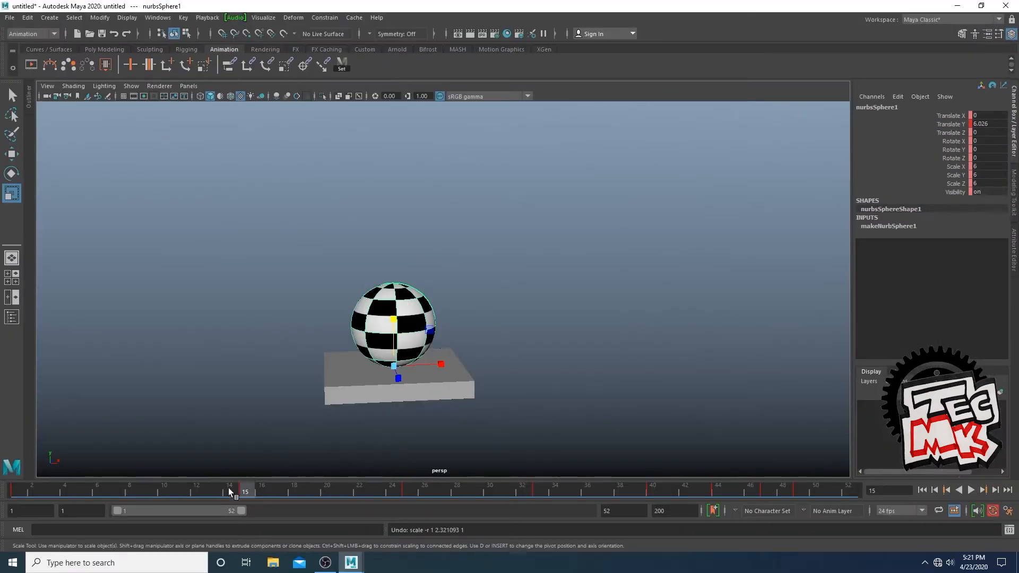
- Stretch the sphere vertically at its frame 15 landing by setting Scale Y to 8
mouse_move(229, 488)
mouse_down()
mouse_move(40, 501)
mouse_move(241, 503)
mouse_up()
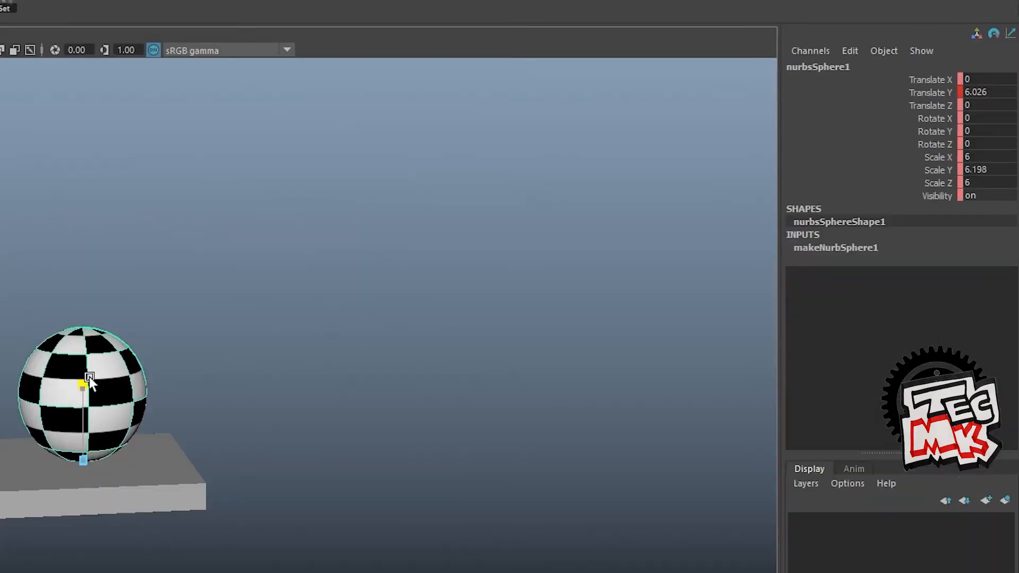
drag(90, 377, 88, 366)
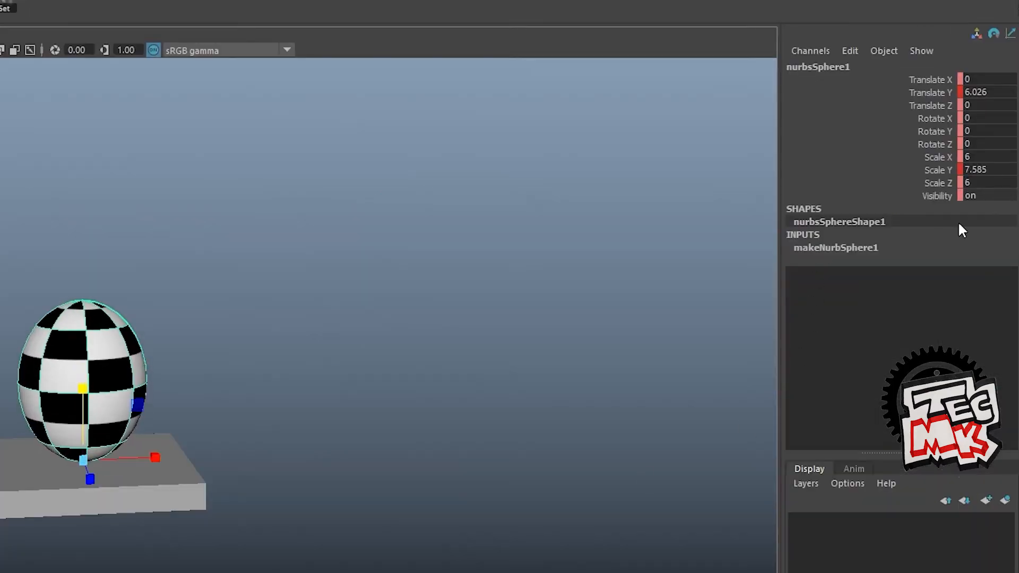
double_click(995, 169)
text(8)
key(Return)
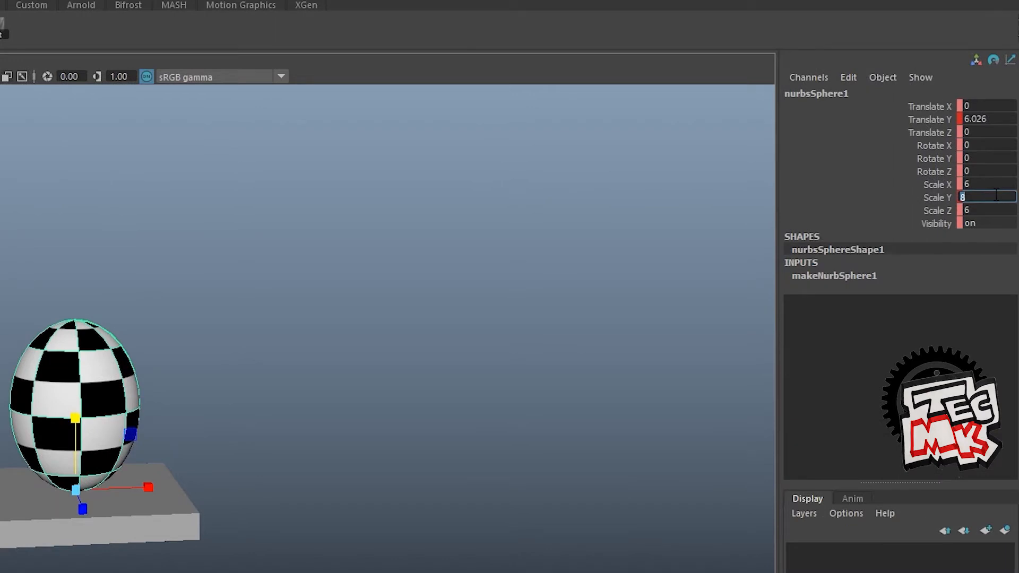
click(925, 186)
click(927, 197)
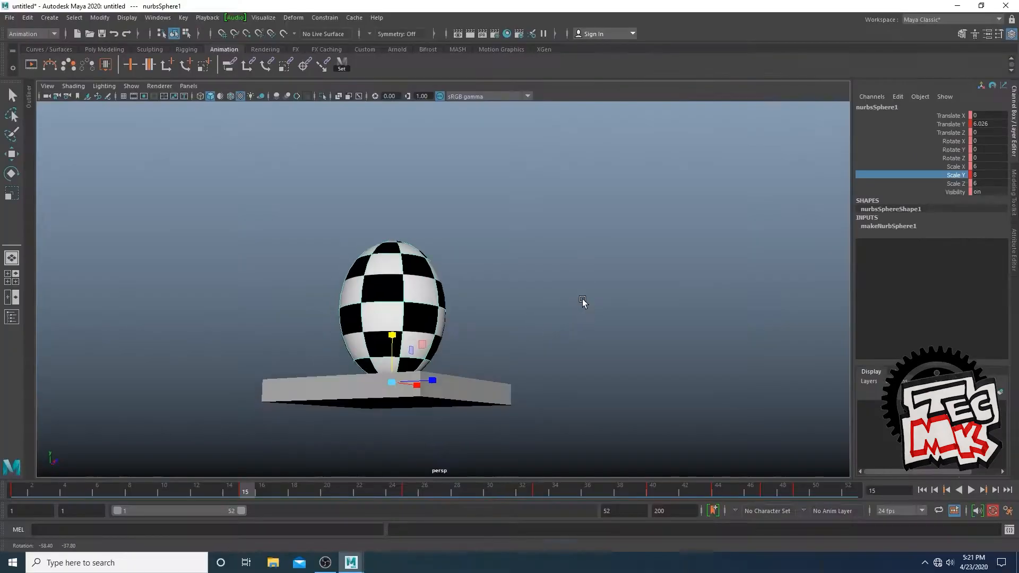
- Narrow the stretched sphere at frame 15 by setting both Scale X and Scale Z to 4
alt+drag(582, 301, 494, 331)
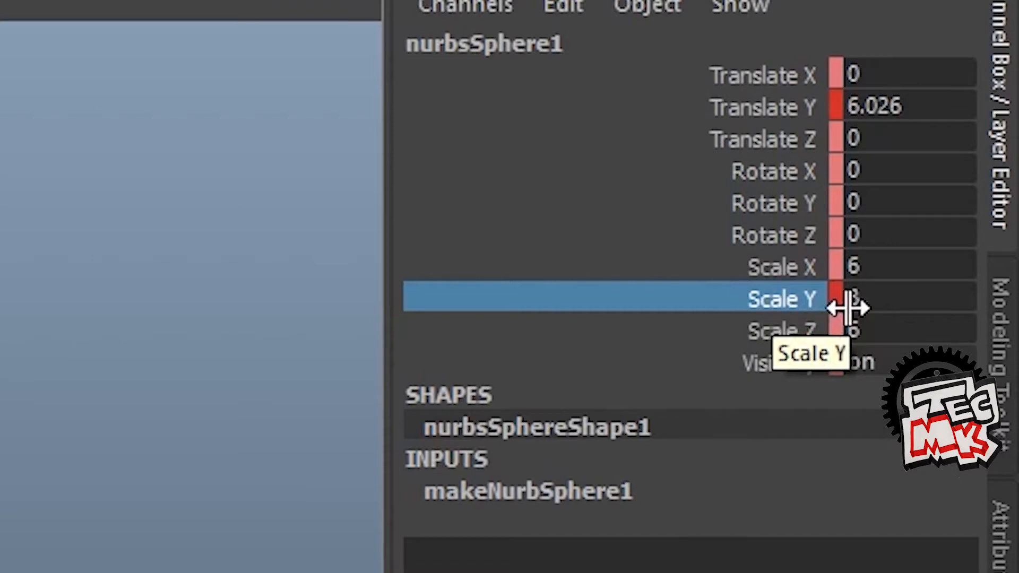
double_click(886, 266)
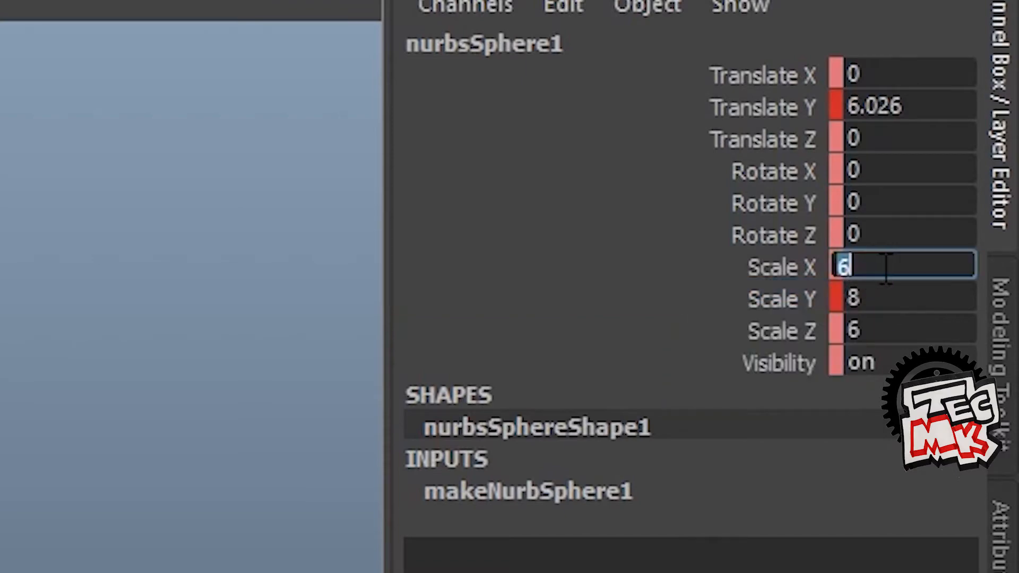
double_click(889, 331)
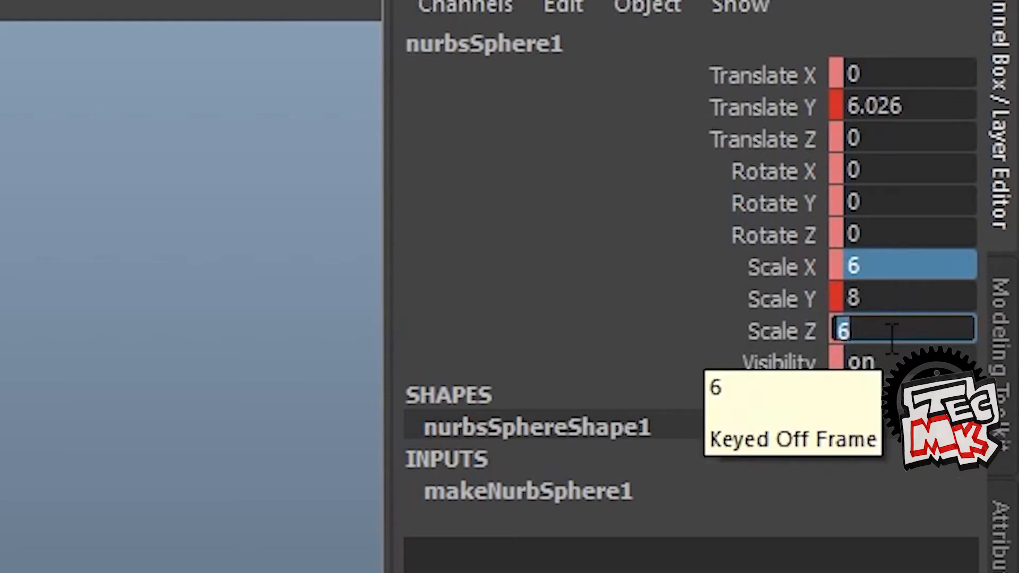
text(4)
key(Return)
- Examine how the sphere's shape and scale values change between frames 1, 15, 20 and 25
alt+drag(496, 276, 500, 307)
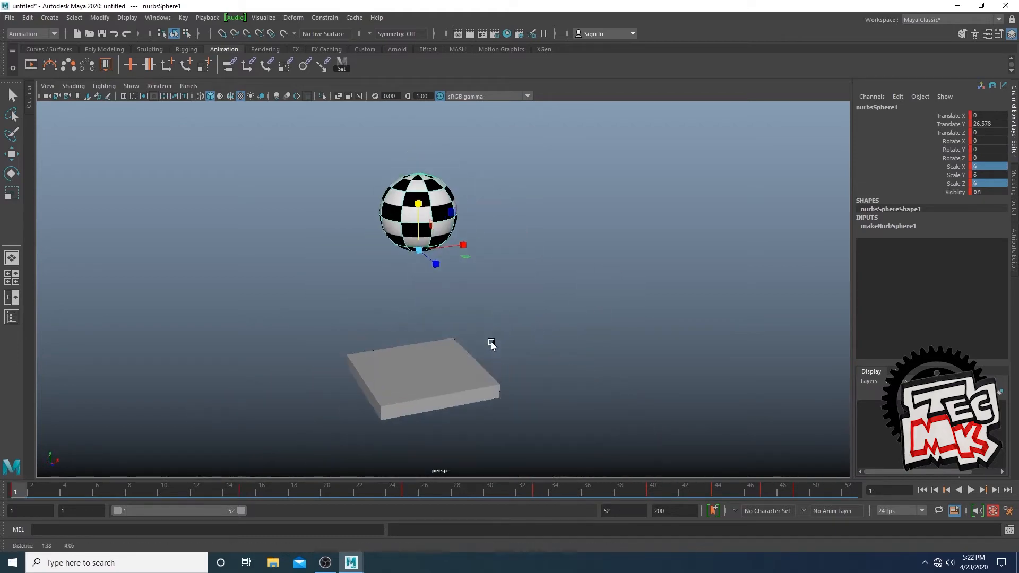
alt+drag(491, 343, 448, 314)
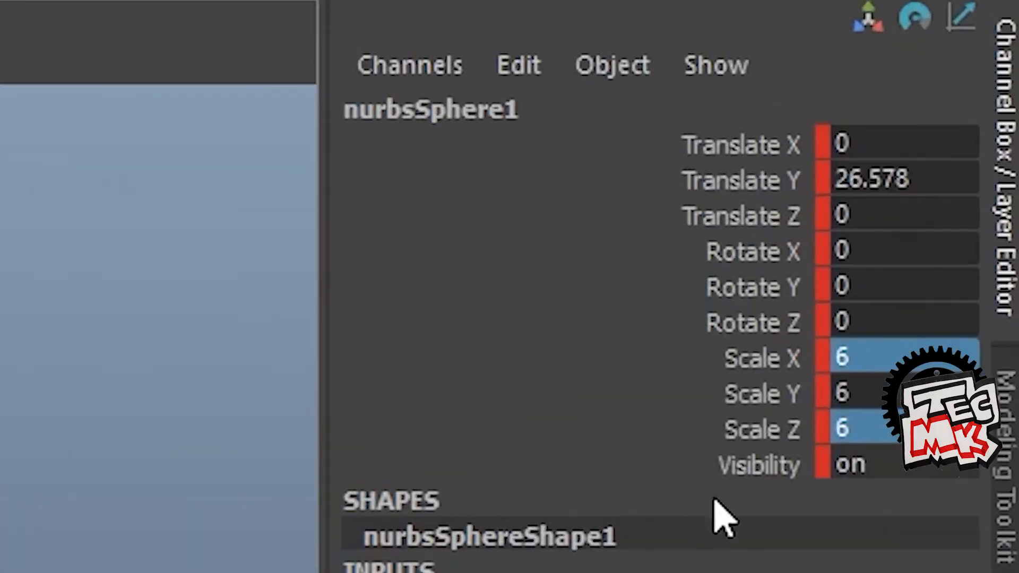
click(943, 176)
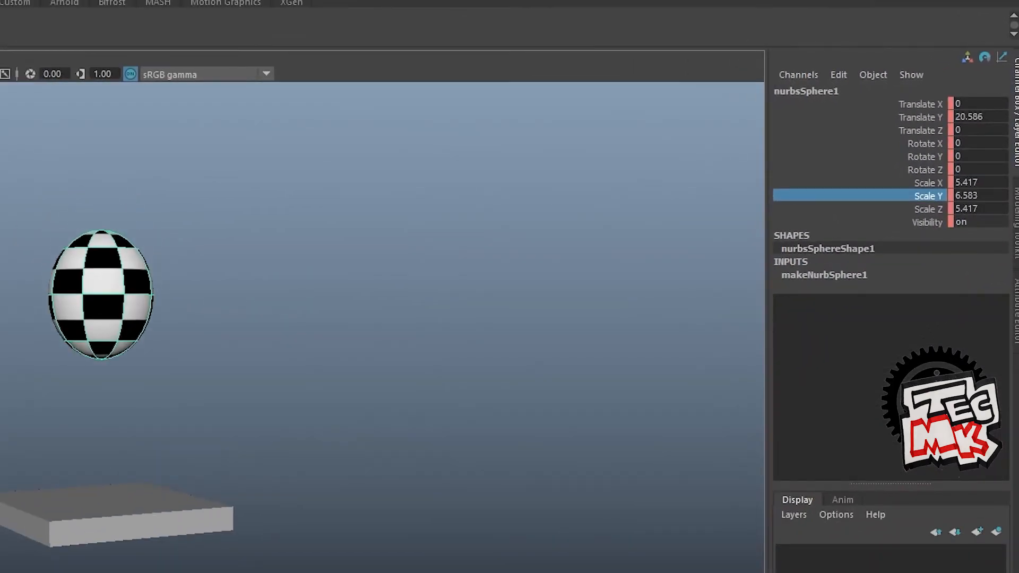
key(r)
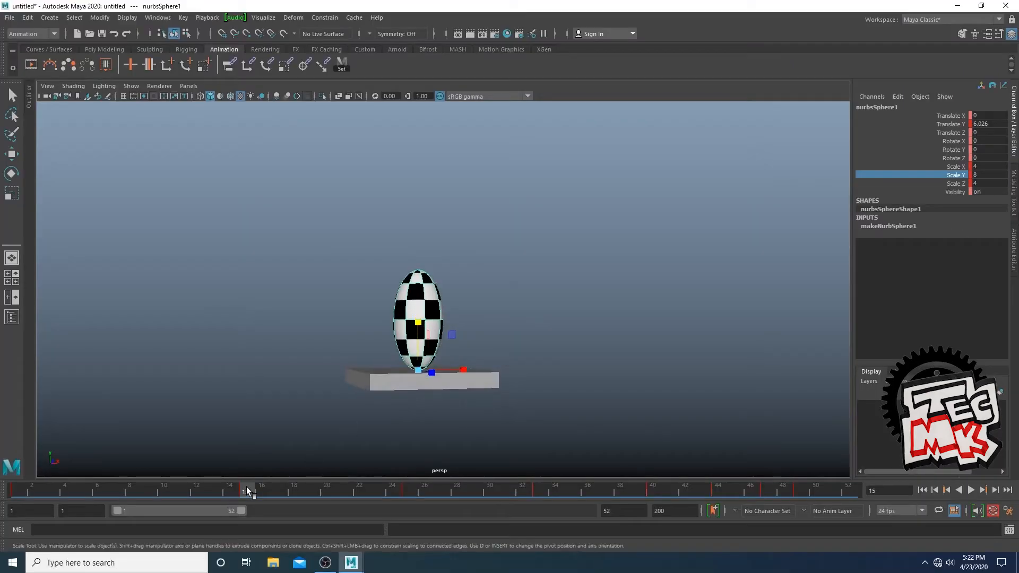
drag(246, 486, 408, 490)
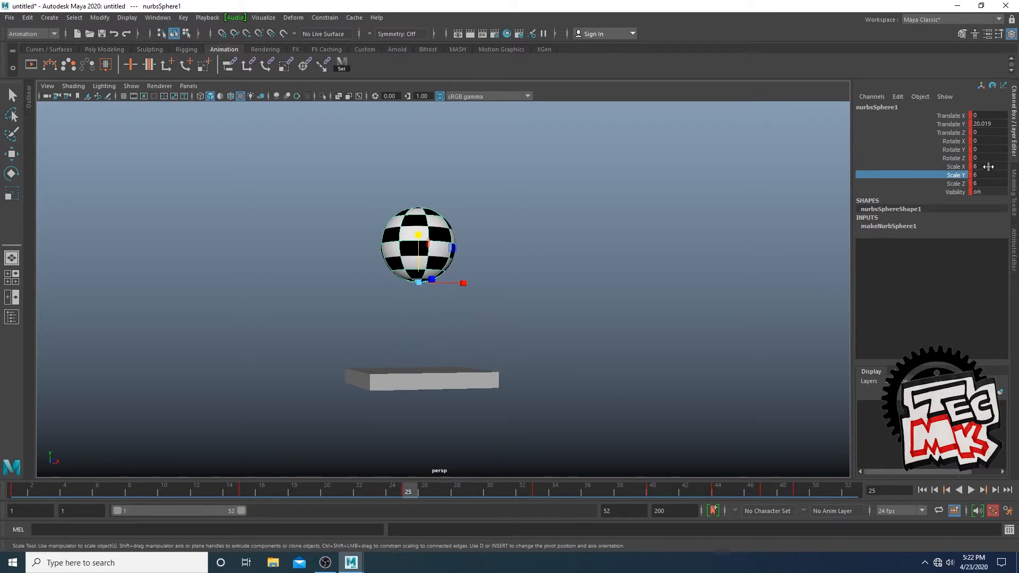
click(246, 491)
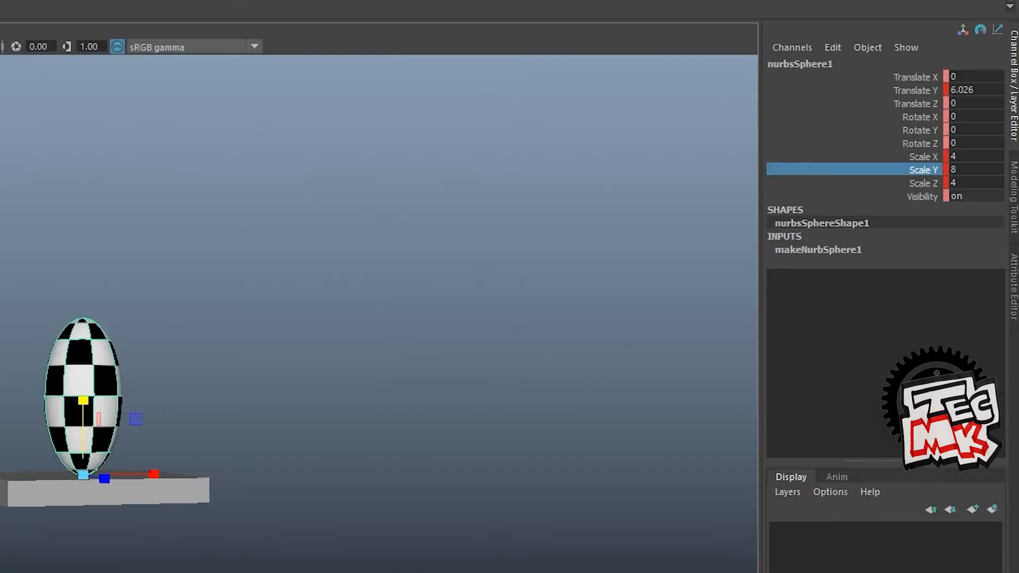
drag(246, 490, 327, 490)
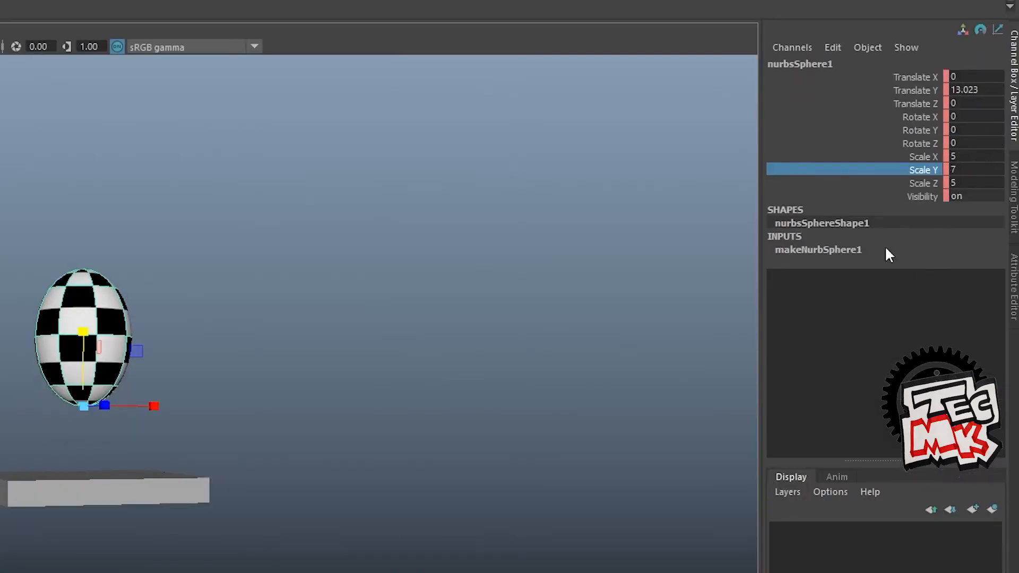
- Stretch the sphere vertically at its frame 33 landing, using frame 15 as reference, by setting Scale Y to 7
drag(5, 572, 93, 572)
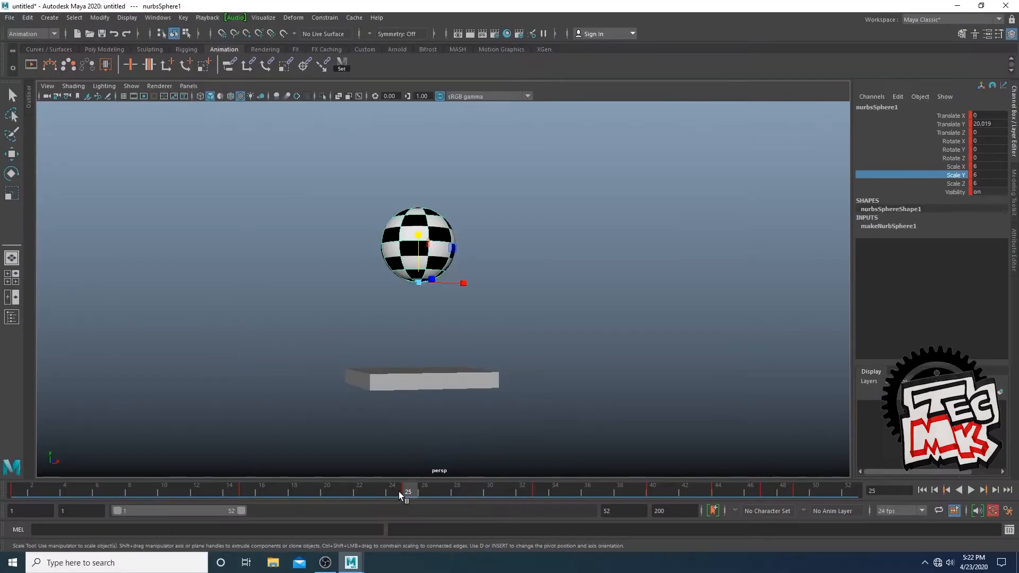
mouse_move(405, 489)
mouse_down()
mouse_move(517, 505)
mouse_move(421, 510)
mouse_move(540, 508)
mouse_up()
drag(419, 324, 425, 306)
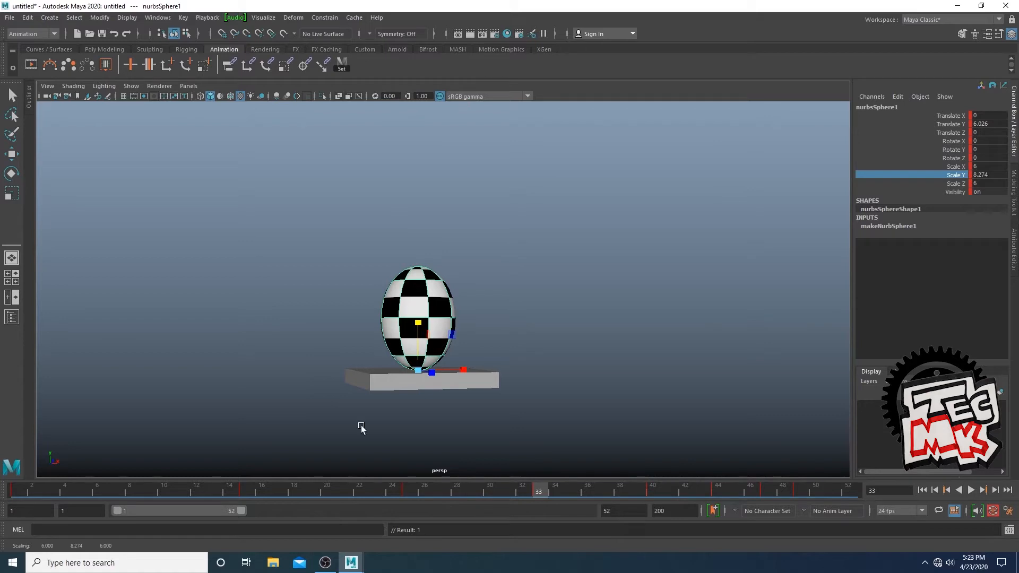
click(252, 492)
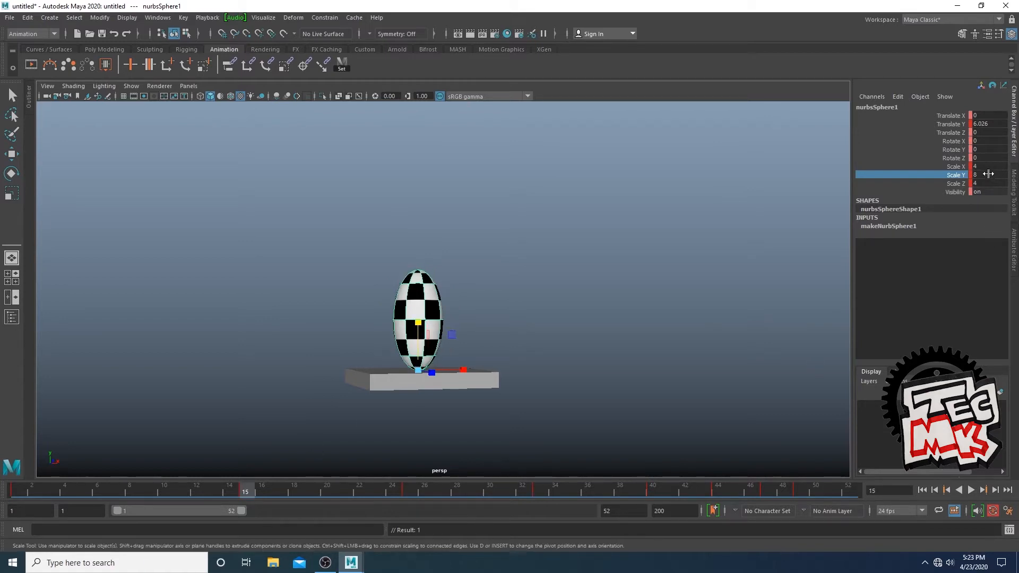
drag(266, 494, 538, 497)
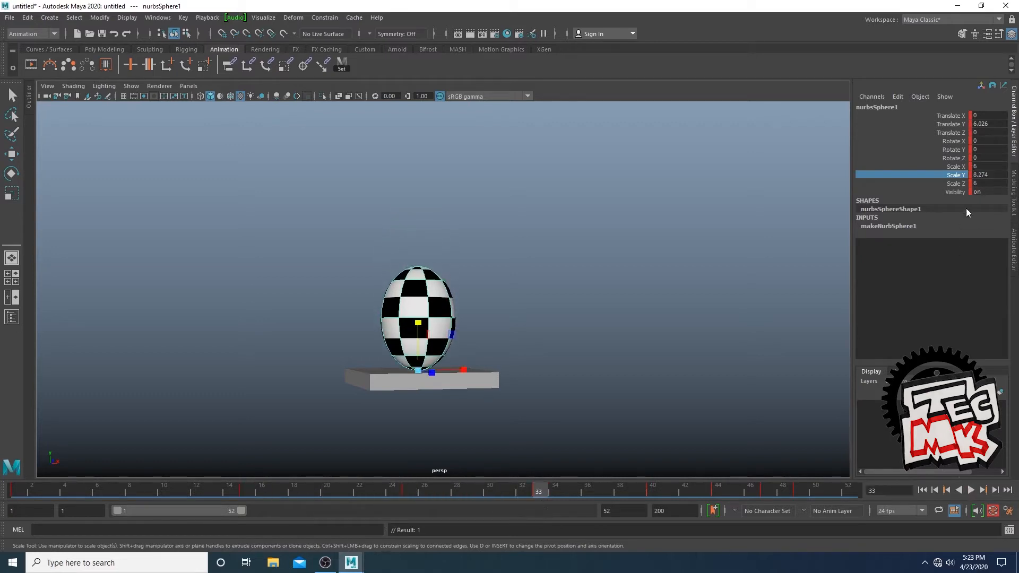
double_click(988, 175)
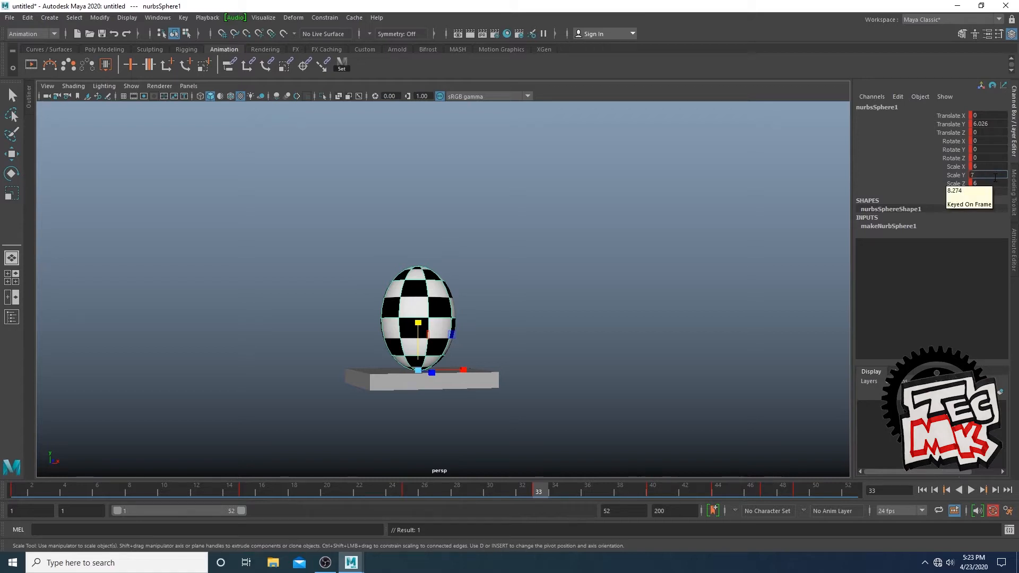
key(Return)
- Compare with the frame 15 pose and narrow the sphere at frame 33 by setting Scale X and Scale Z to 5
click(245, 492)
alt+drag(605, 332, 476, 361)
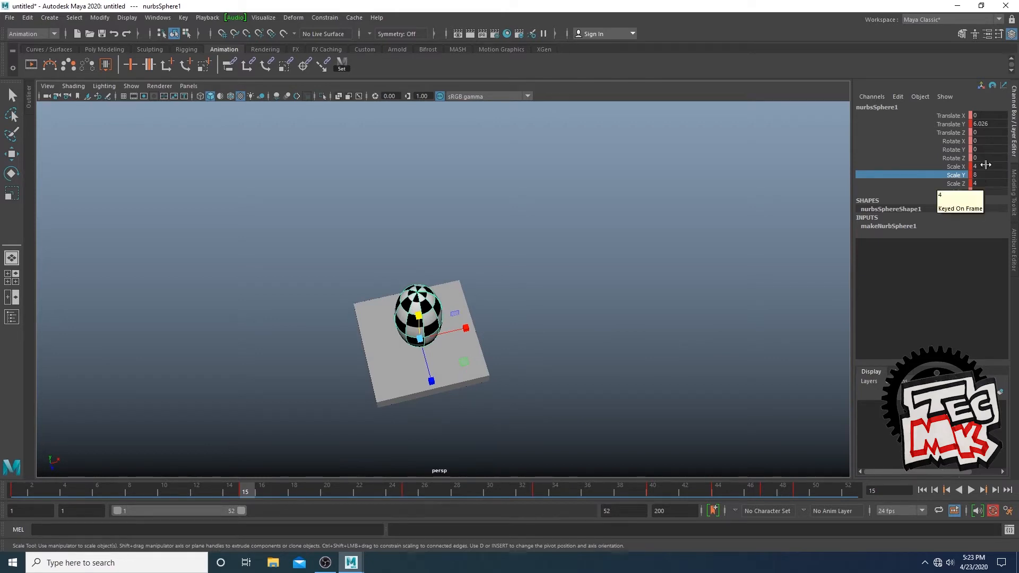
drag(249, 489, 537, 496)
alt+drag(478, 411, 462, 364)
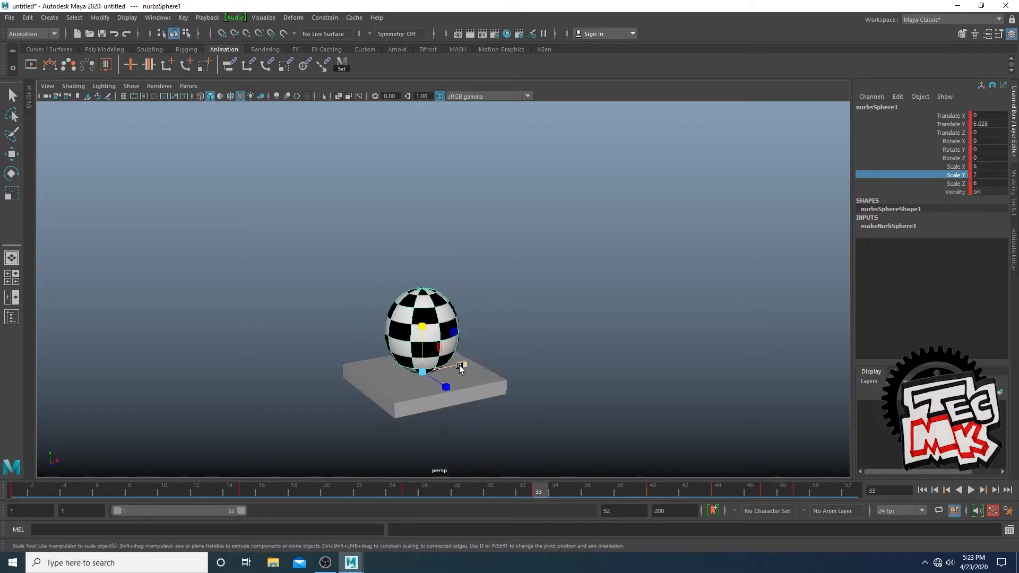
click(985, 166)
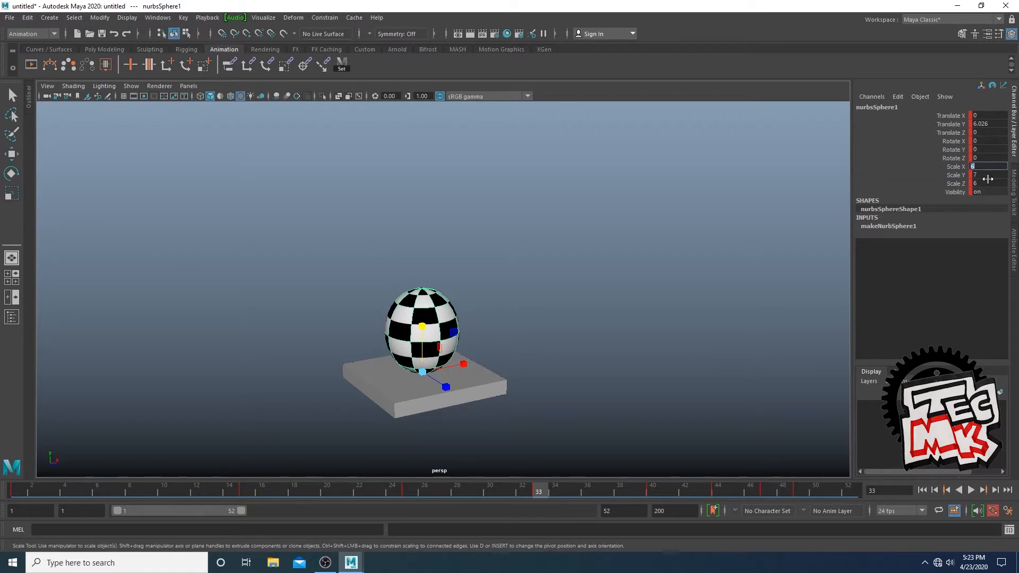
ctrl+click(987, 185)
- Examine the sphere's shape and scale values from several angles between frames 25, 33 and 40
drag(398, 501, 545, 511)
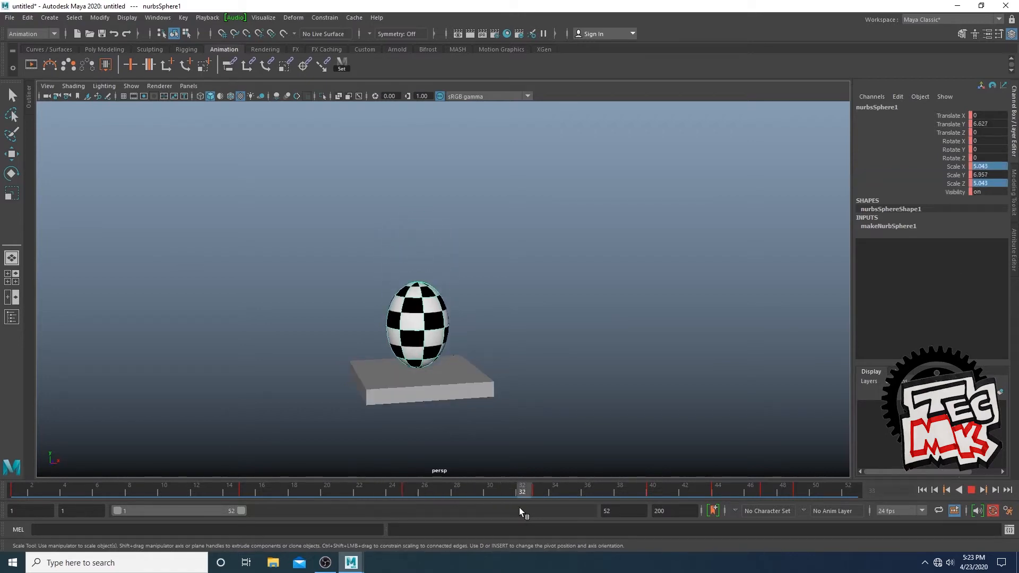
alt+drag(491, 323, 565, 362)
mouse_move(519, 490)
mouse_down()
mouse_move(416, 492)
mouse_move(537, 498)
mouse_up()
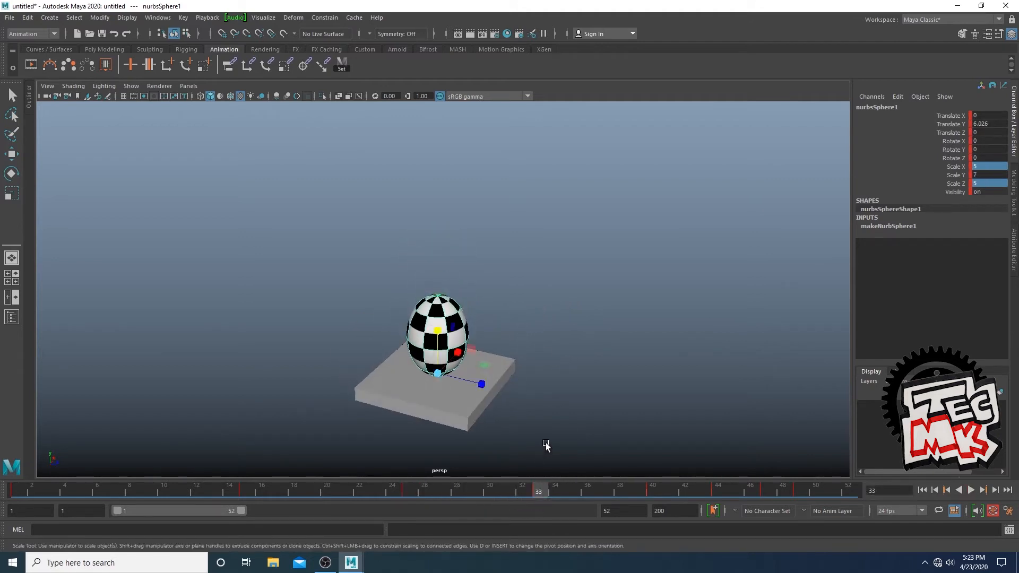
alt+drag(546, 445, 522, 406)
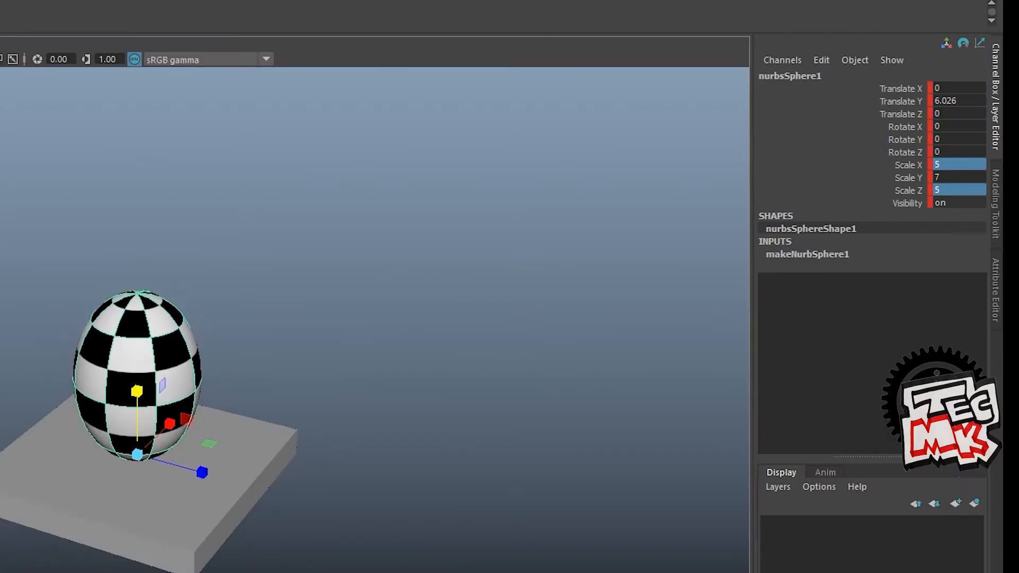
alt+drag(224, 572, 318, 572)
alt+drag(363, 518, 247, 451)
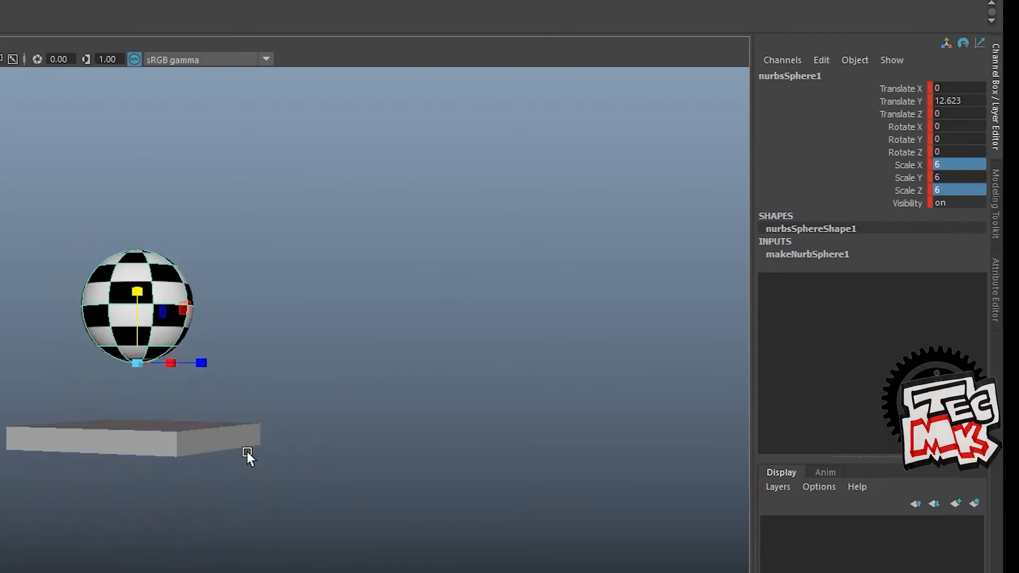
click(911, 191)
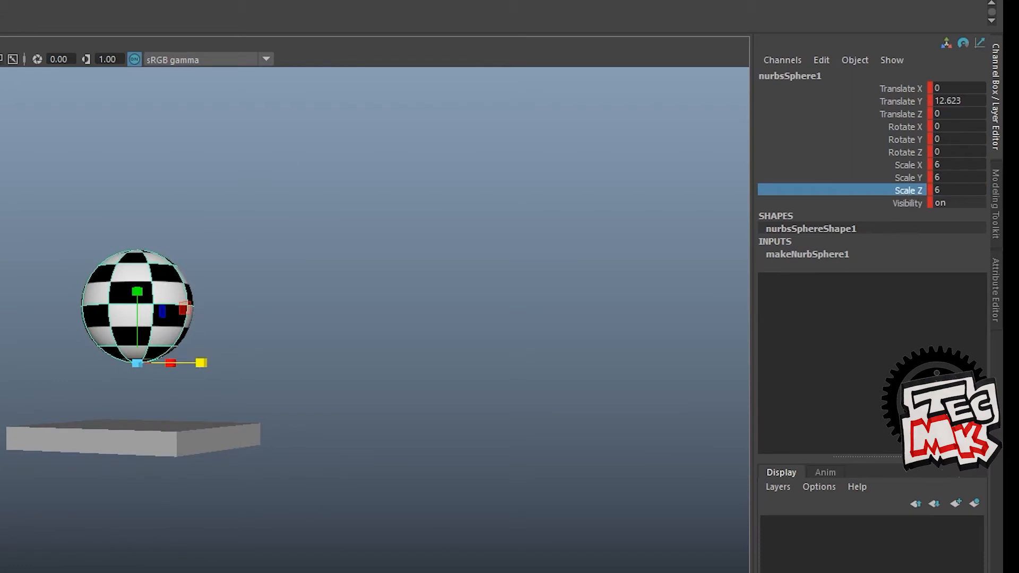
- Stretch the sphere vertically at its third landing, frame 44, by setting Scale Y to 6.5
drag(319, 572, 366, 572)
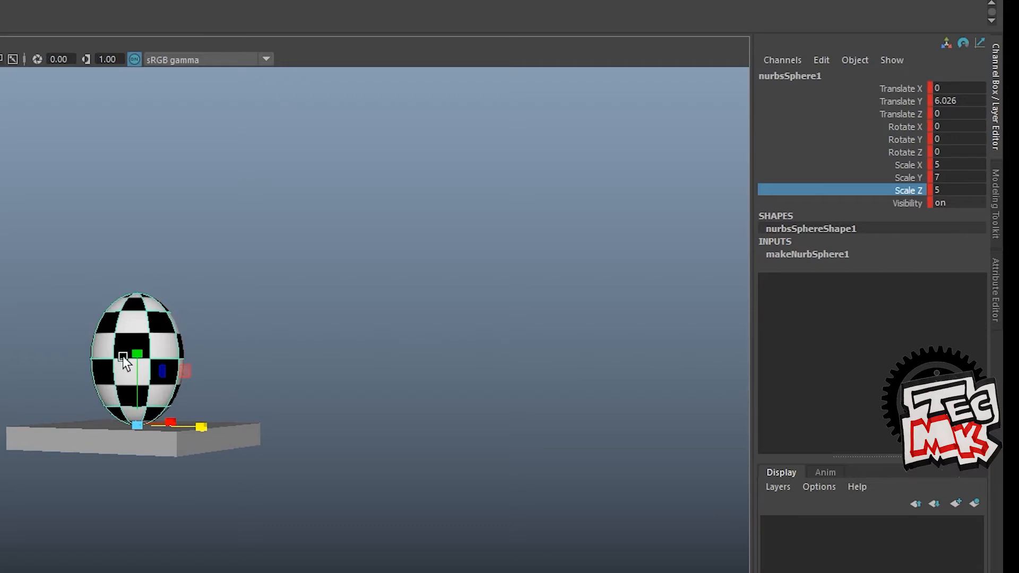
click(914, 177)
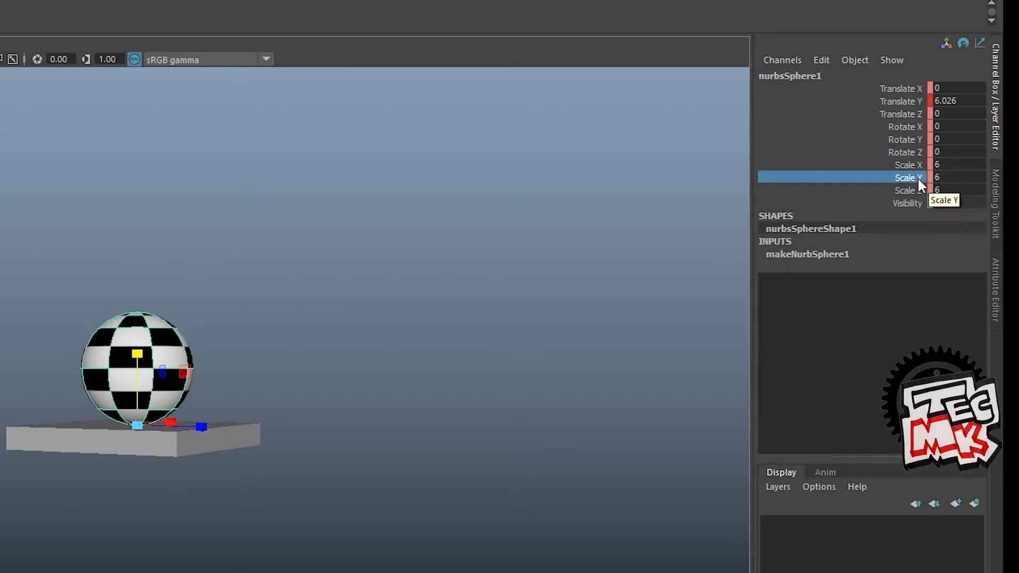
double_click(950, 178)
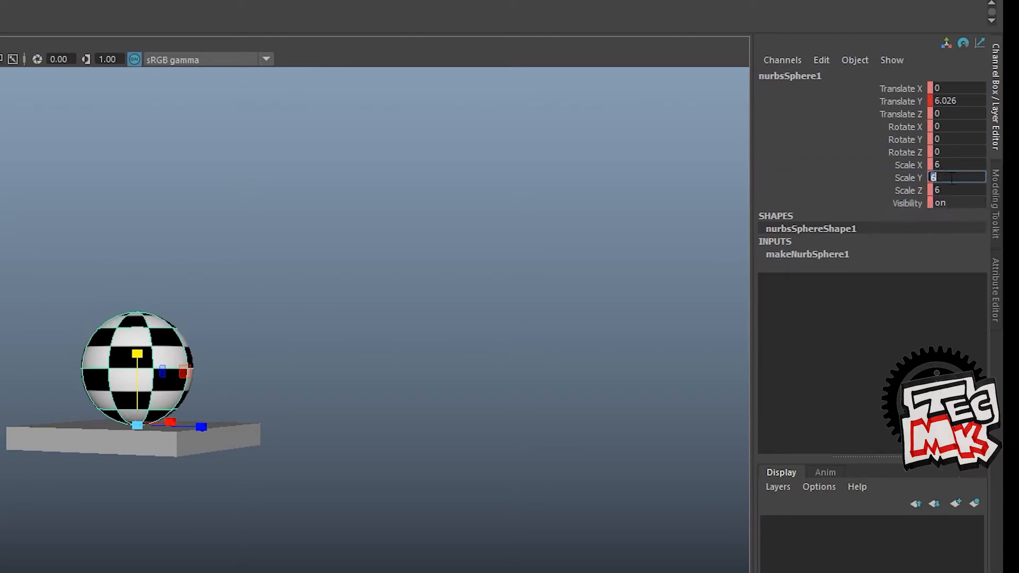
text(6.5)
key(Return)
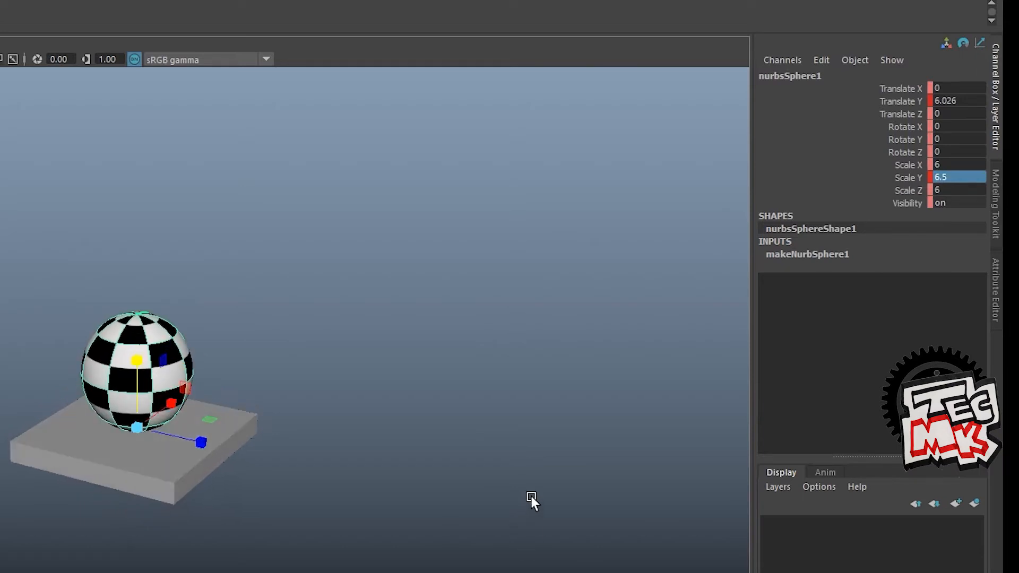
- Narrow the sphere at the frame 44 landing by setting both Scale X and Scale Z to 5.5
click(949, 164)
double_click(952, 189)
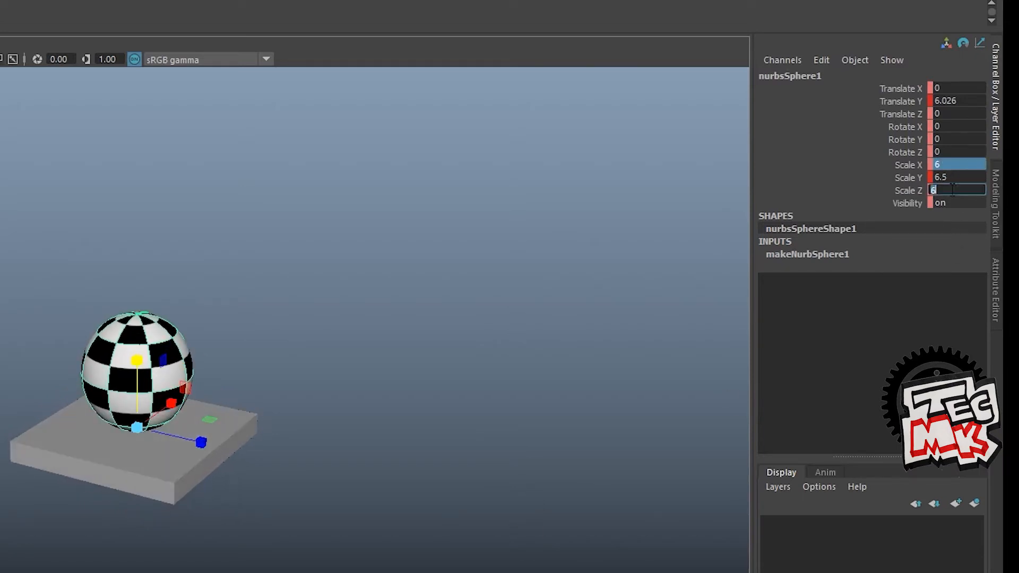
text(5.5)
key(Return)
alt+drag(297, 339, 389, 467)
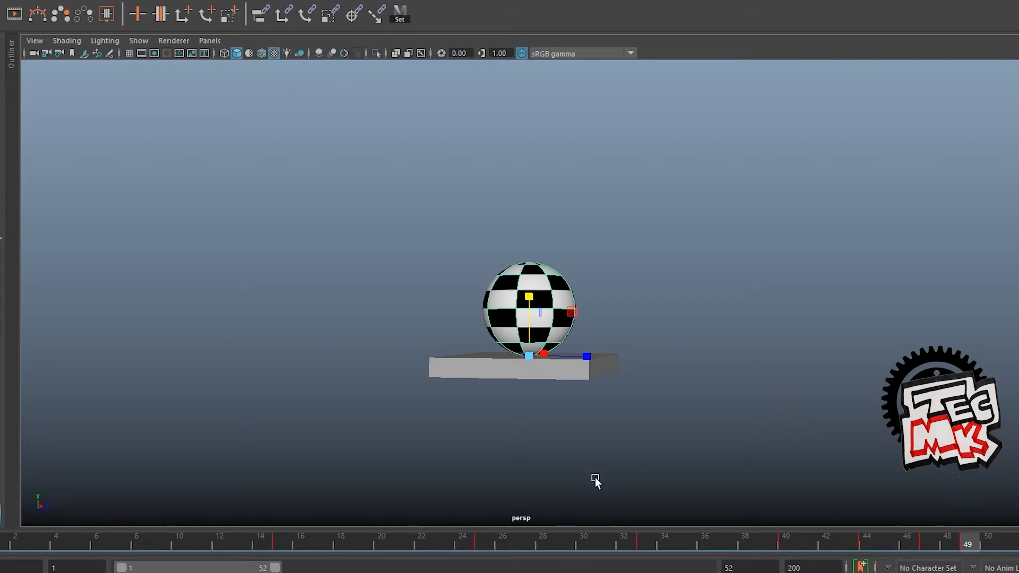
- Play back and scrub through the animation to check how the ball stretches at each landing
key(alt+v)
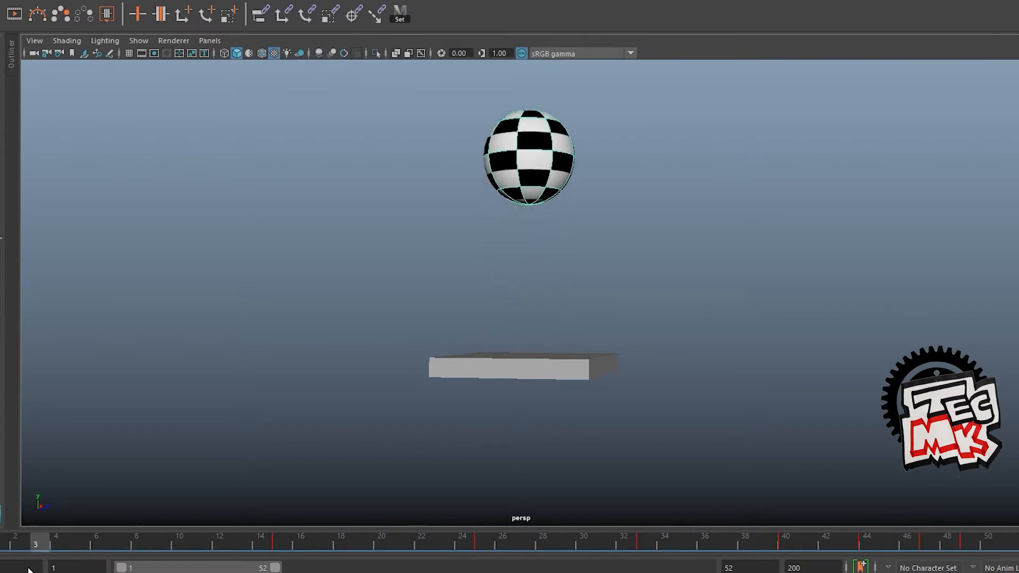
key(alt+v)
alt+middle_drag(586, 322, 573, 366)
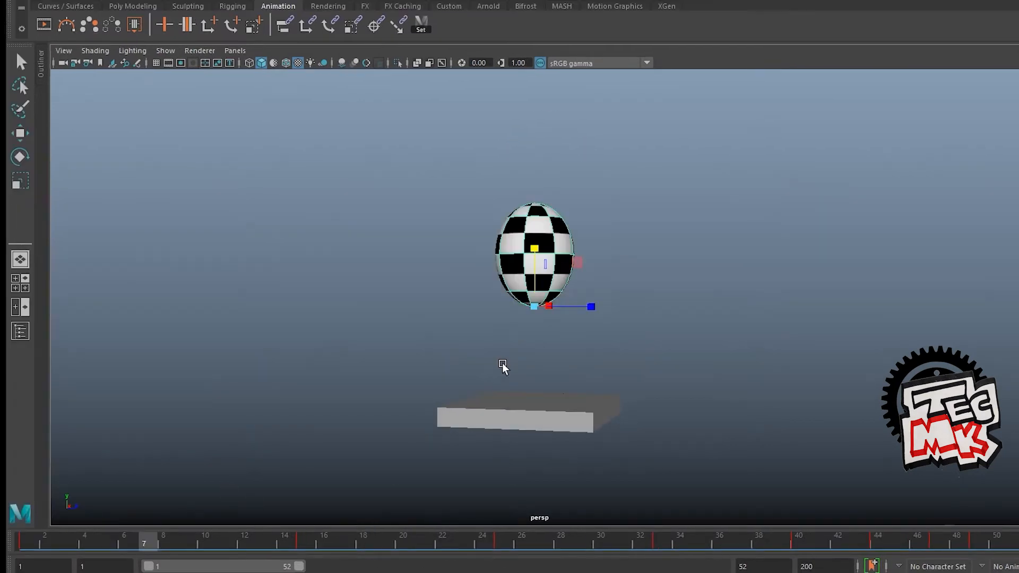
scroll(501, 365, down, 3)
click(25, 544)
drag(24, 542, 870, 572)
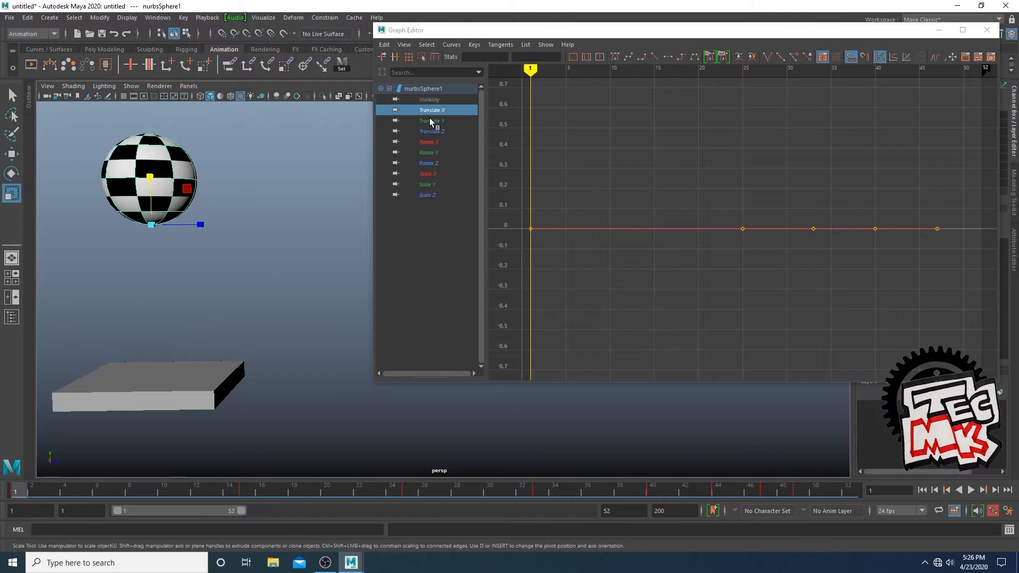
- Examine the Translate Y curve in the Graph Editor against the sphere's frame 15 landing, and close the editor
click(431, 121)
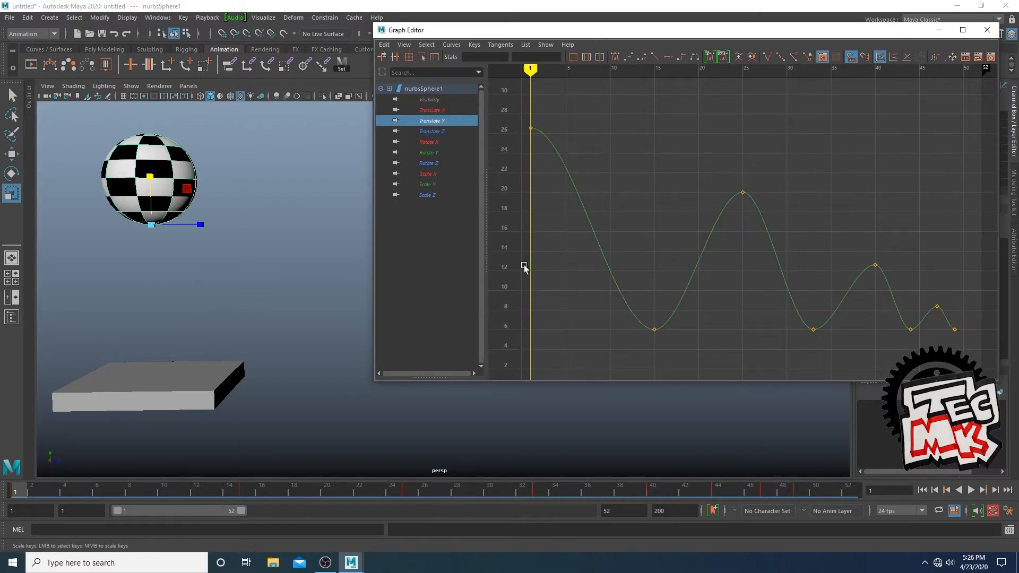
key(alt+v)
drag(142, 493, 245, 497)
alt+drag(254, 392, 259, 388)
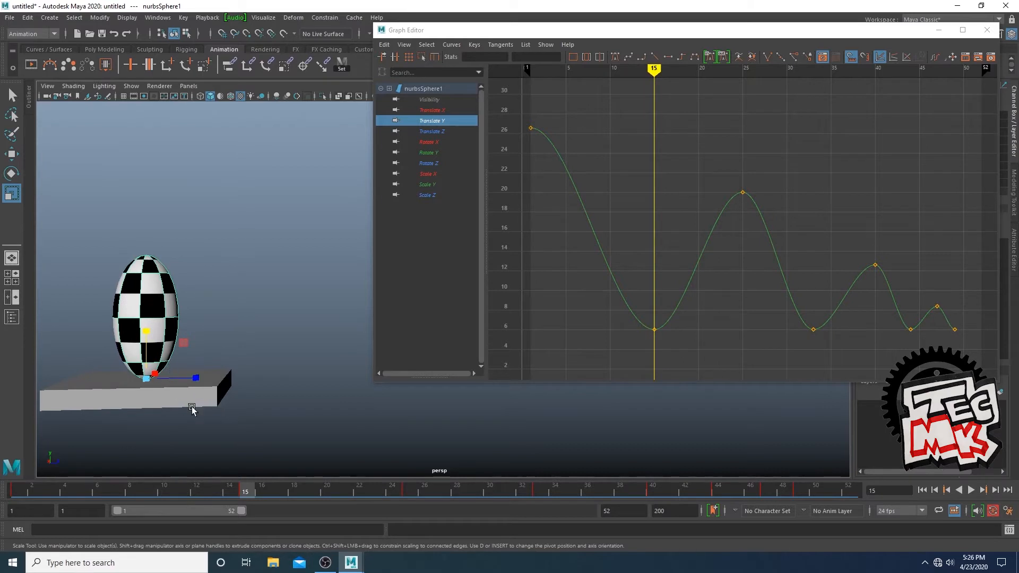
drag(245, 493, 244, 515)
drag(244, 493, 238, 520)
drag(881, 33, 709, 81)
click(815, 80)
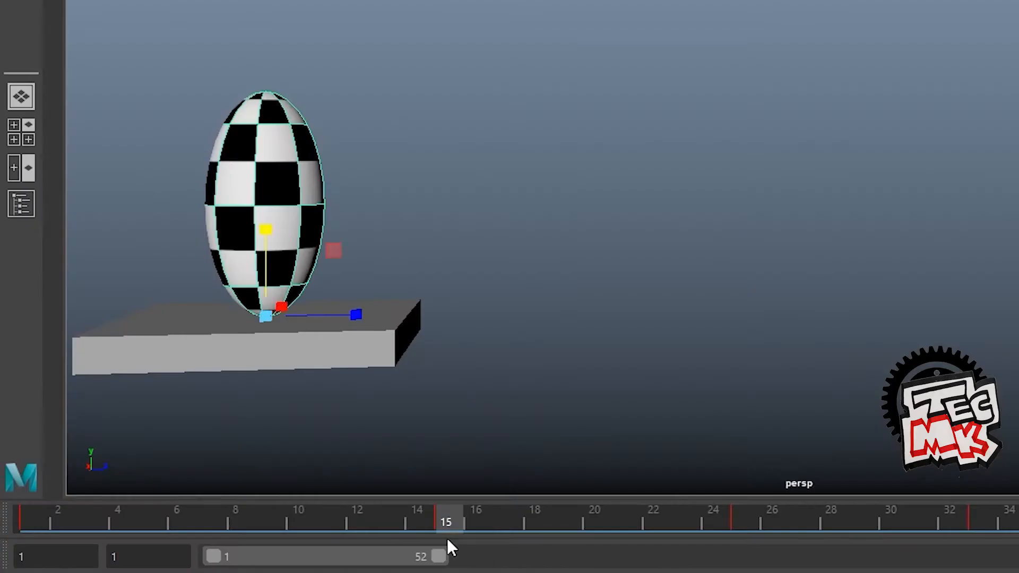
- Key the sphere's frame 15 landing position at frame 16 with Scale X, Y and Z all set to 6
alt+middle_drag(495, 374, 562, 365)
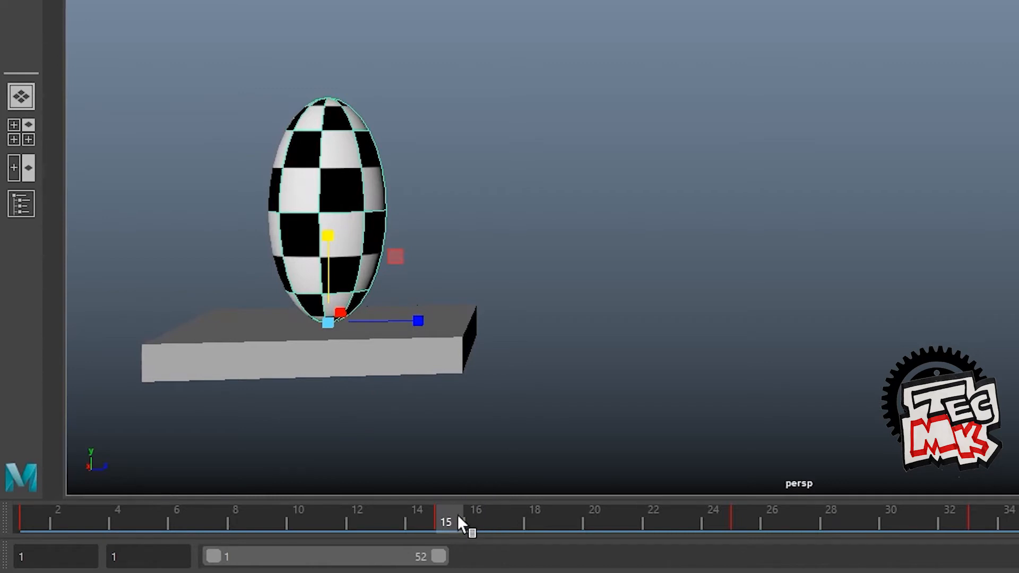
mouse_move(457, 521)
mouse_down()
mouse_move(404, 536)
mouse_move(442, 527)
mouse_up()
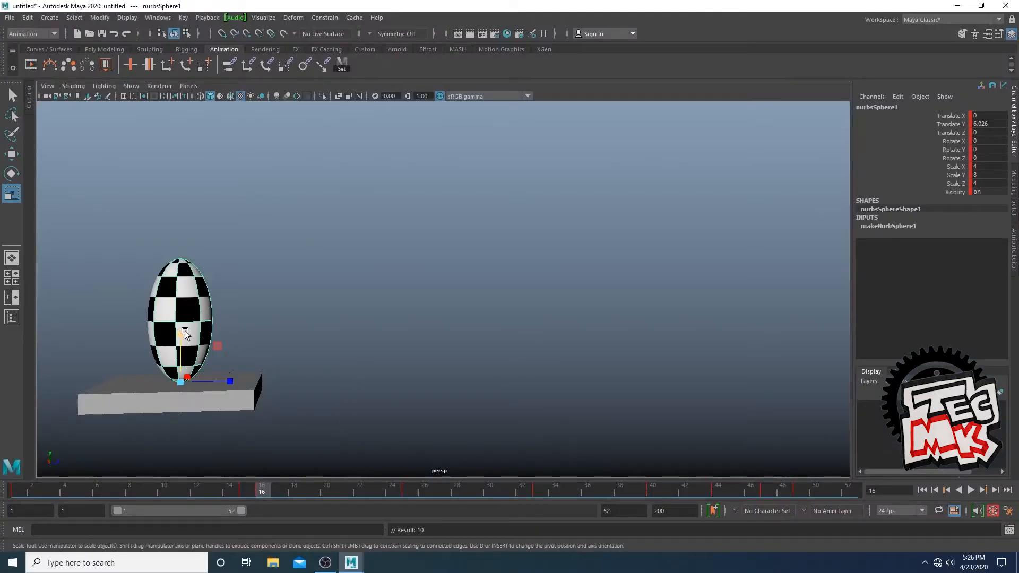
click(988, 167)
drag(987, 167, 987, 184)
text(6)
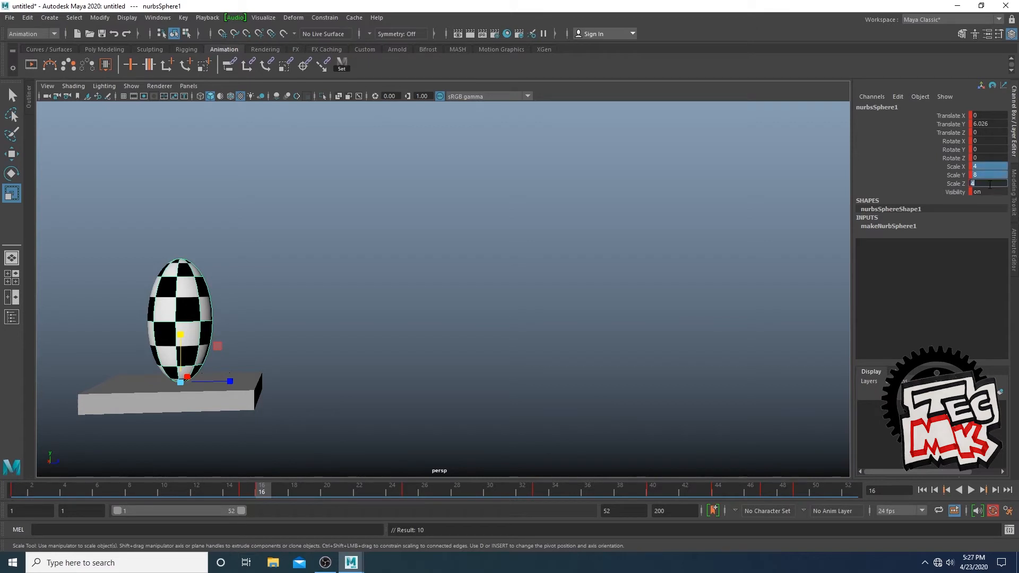
key(Return)
- Squash the sphere vertically at frame 16 by setting Scale Y to 3
click(986, 176)
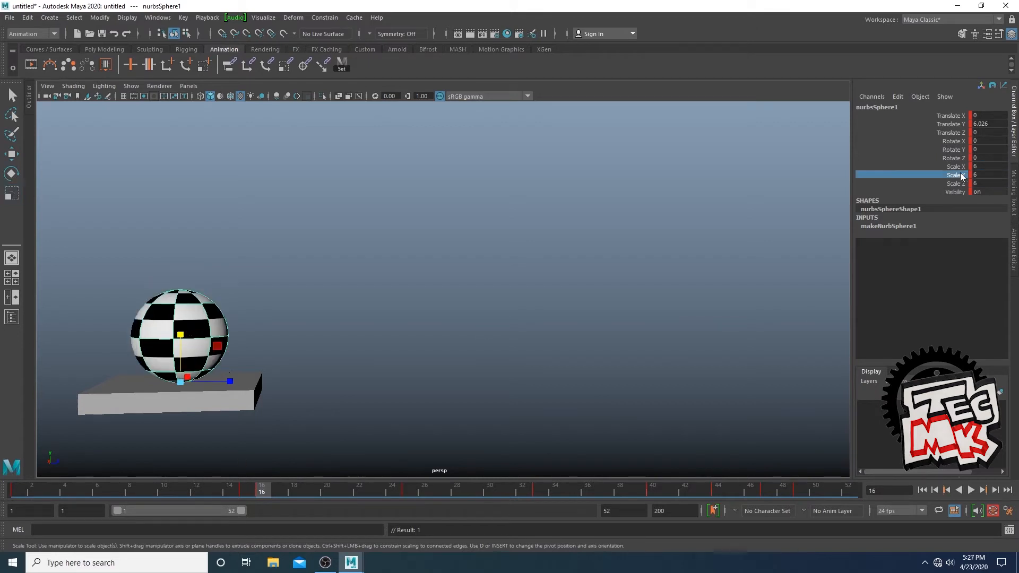
click(987, 175)
text(4)
key(Return)
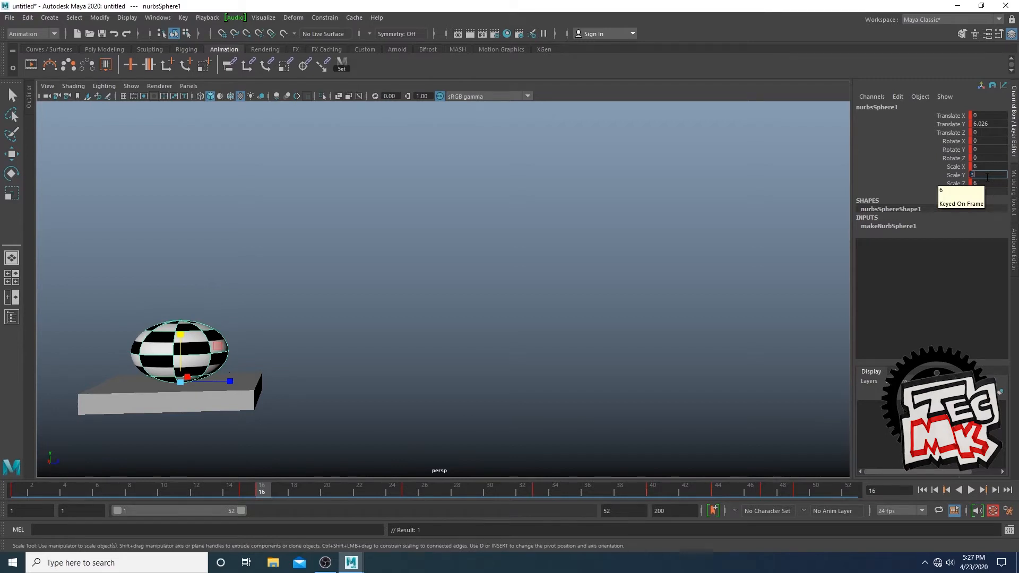
text(3)
key(Return)
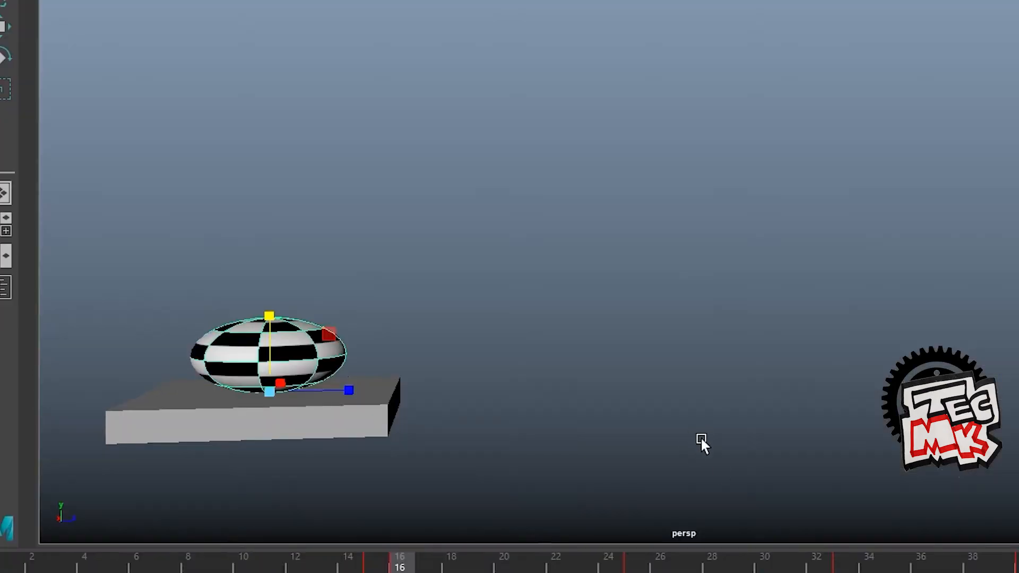
- Widen the squashed sphere at frame 16 to a Scale X of about 7.3 and a Scale Z of about 7.6
alt+drag(700, 437, 658, 305)
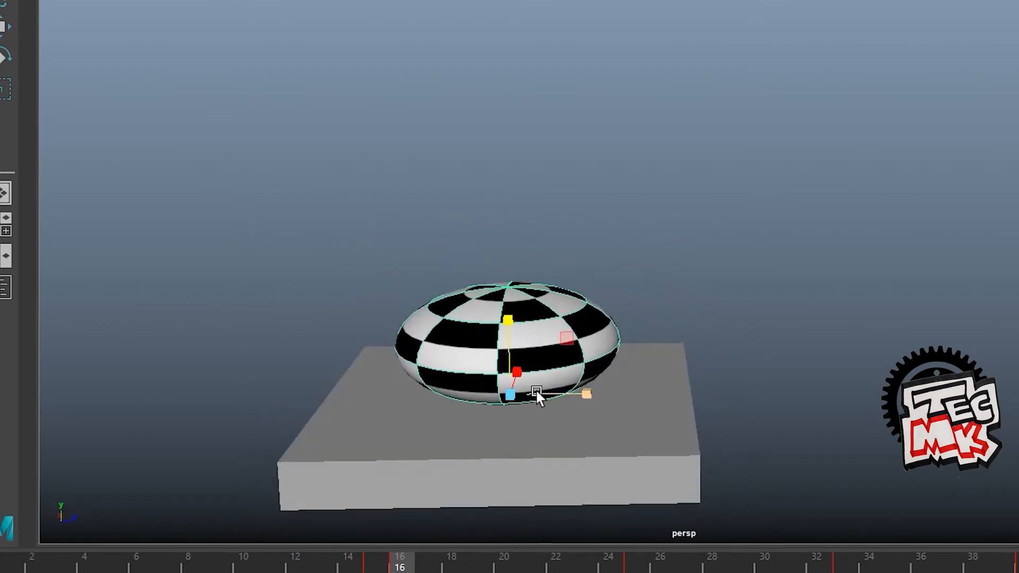
alt+drag(776, 361, 693, 381)
alt+drag(673, 334, 684, 322)
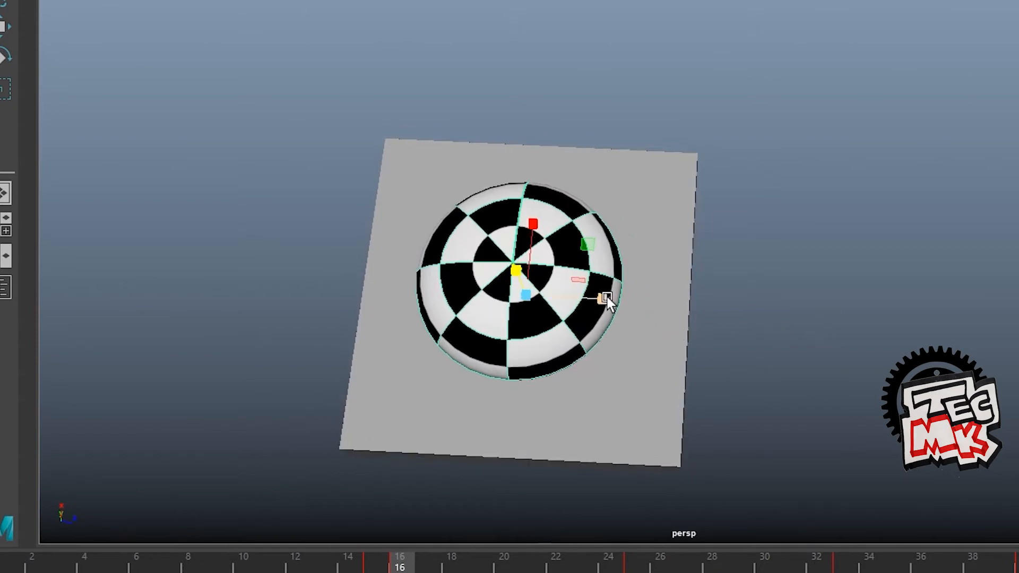
drag(602, 298, 622, 300)
drag(533, 224, 538, 209)
drag(538, 208, 538, 207)
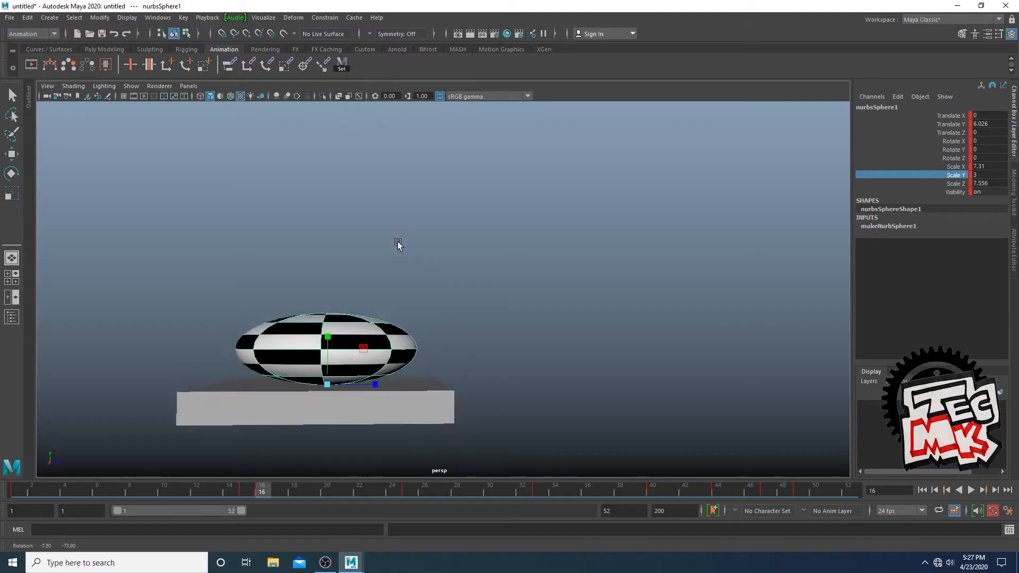
- Set the squashed sphere's Scale X to 8 at frame 16
alt+drag(396, 243, 401, 304)
click(987, 166)
text(8)
key(Return)
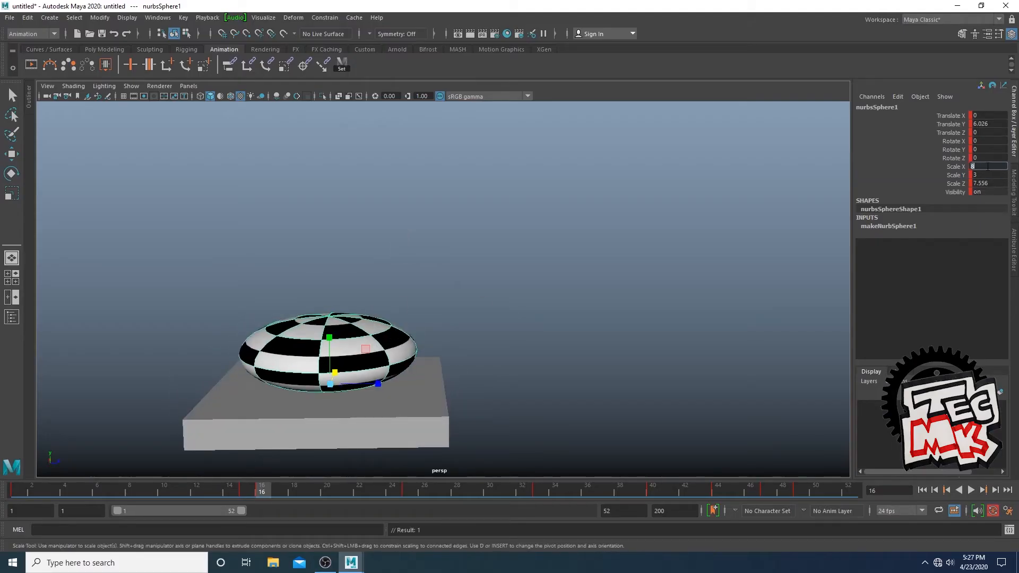
- Set the squashed sphere's Scale Z to 8 at frame 16
click(996, 182)
click(997, 181)
text(8)
key(Return)
alt+drag(591, 348, 503, 357)
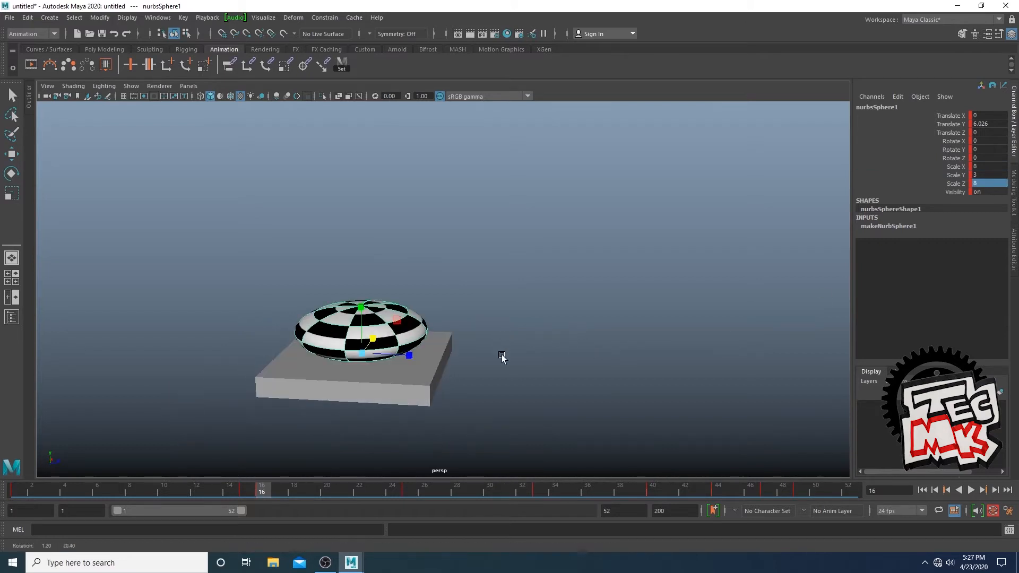
alt+drag(471, 391, 422, 372)
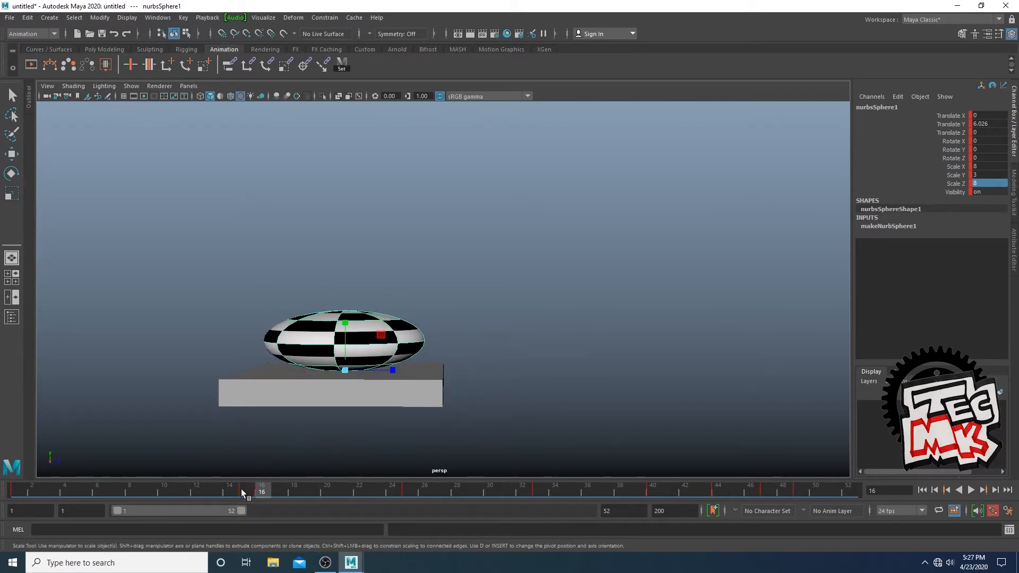
- Compare the sphere's stretched shape and Scale X, Y and Z at frame 15 with the squashed shape at frame 16
drag(240, 489, 256, 505)
mouse_move(454, 333)
alt+mouse_down()
mouse_move(443, 371)
mouse_move(452, 335)
alt+mouse_up()
drag(247, 493, 246, 495)
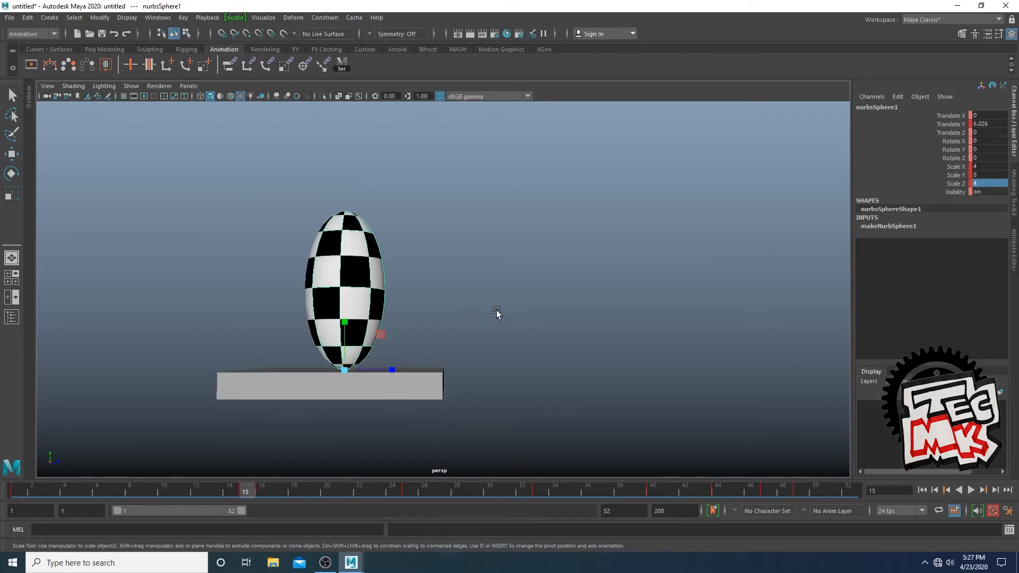
alt+drag(497, 313, 475, 354)
alt+drag(392, 358, 414, 343)
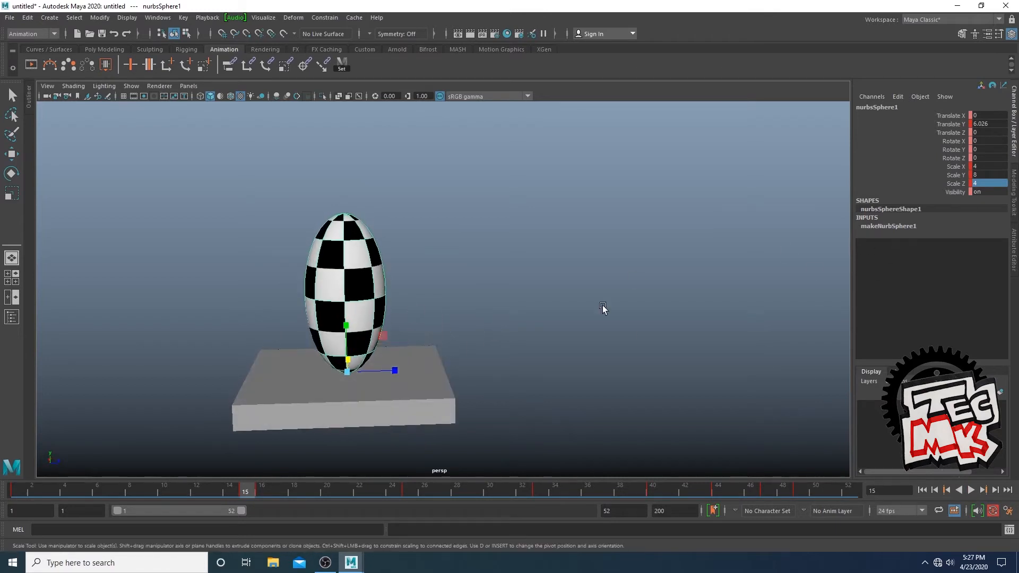
click(957, 175)
click(997, 174)
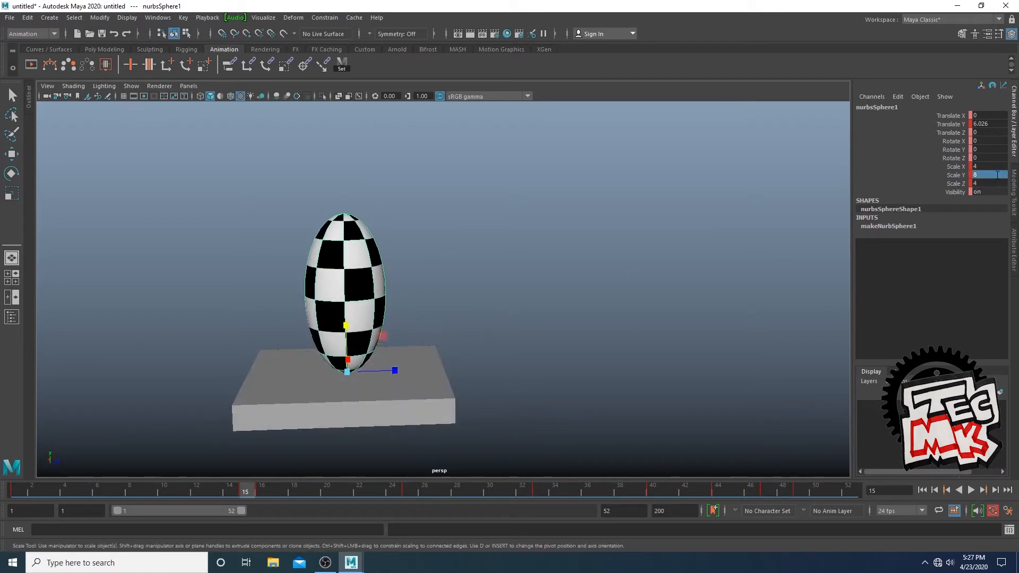
double_click(987, 166)
click(955, 184)
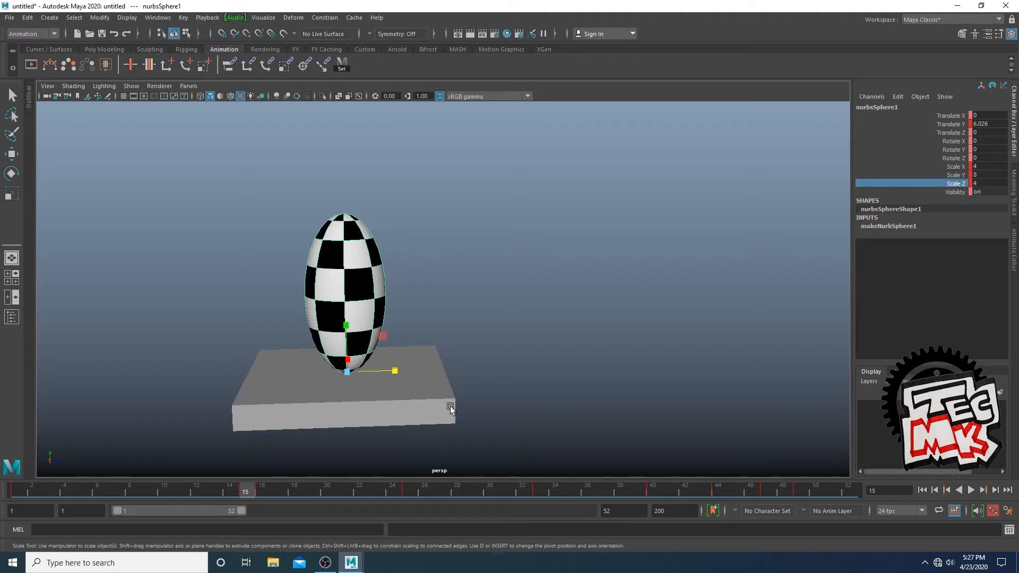
click(258, 492)
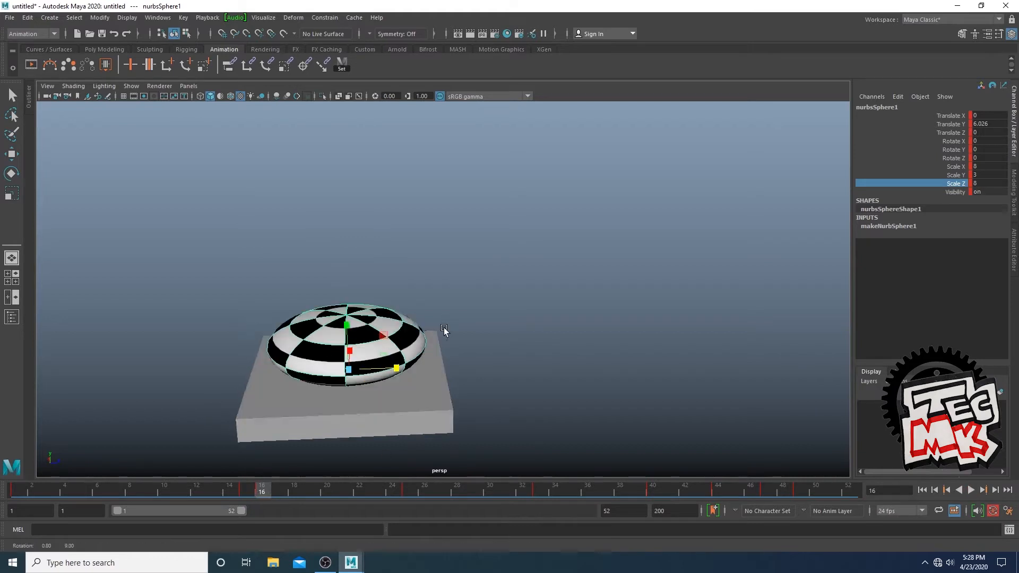
click(976, 175)
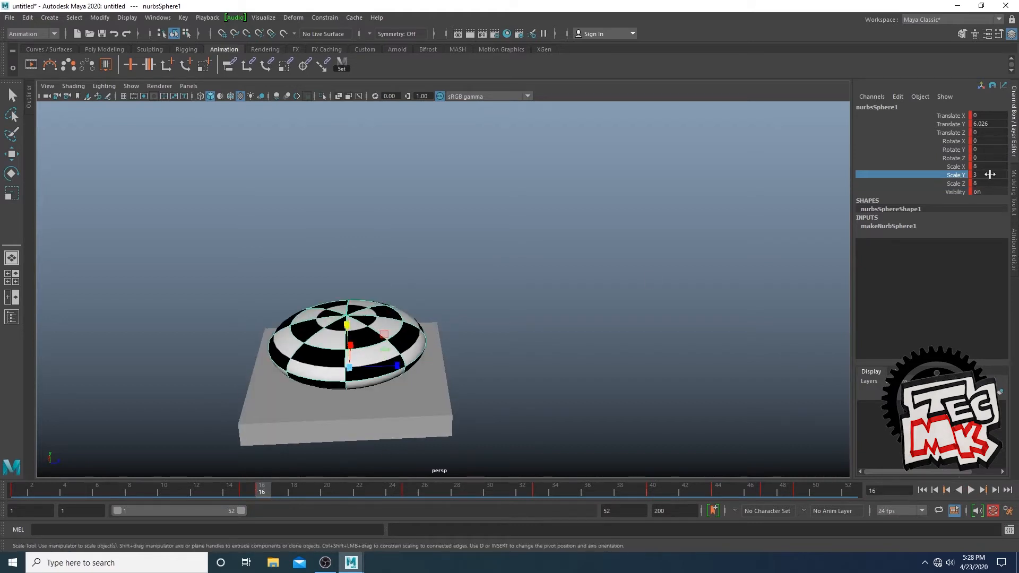
click(990, 174)
click(953, 184)
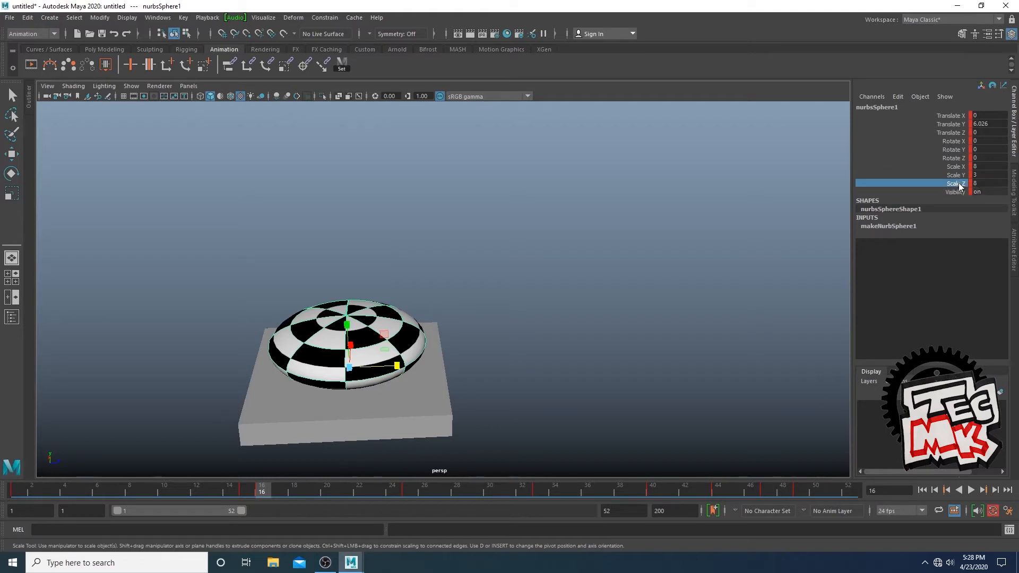
alt+drag(517, 373, 461, 346)
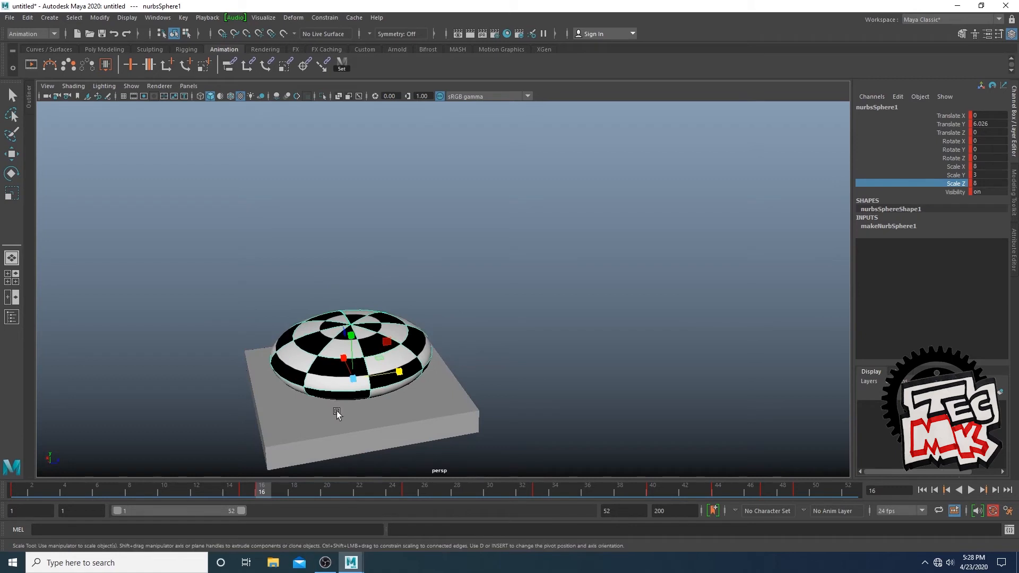
- Review the first bounce and key the sphere's frame 33 landing pose at frame 34
drag(236, 488, 408, 488)
alt+drag(490, 310, 443, 321)
key(alt+v)
drag(468, 496, 542, 494)
drag(254, 492, 552, 492)
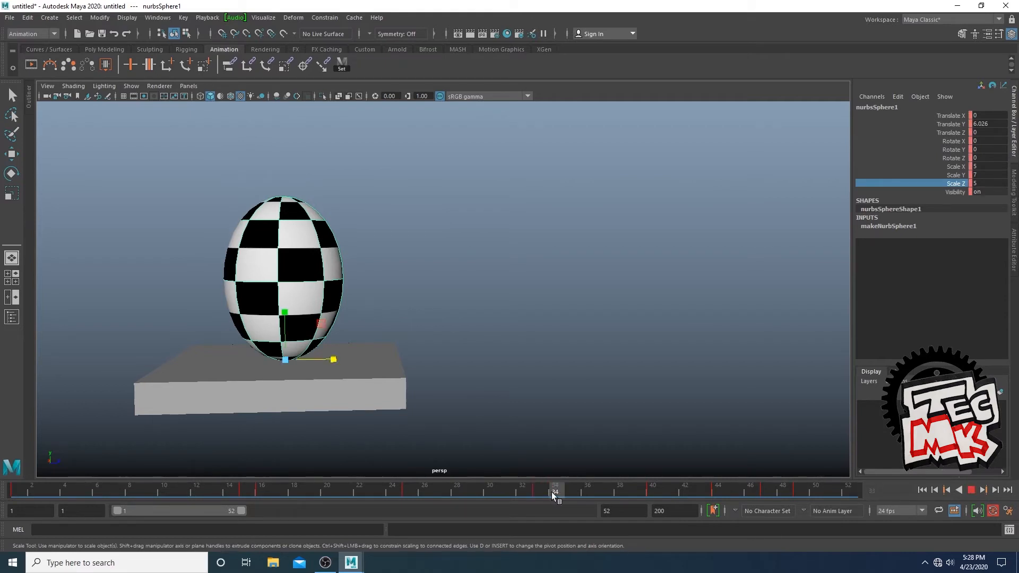
key(s)
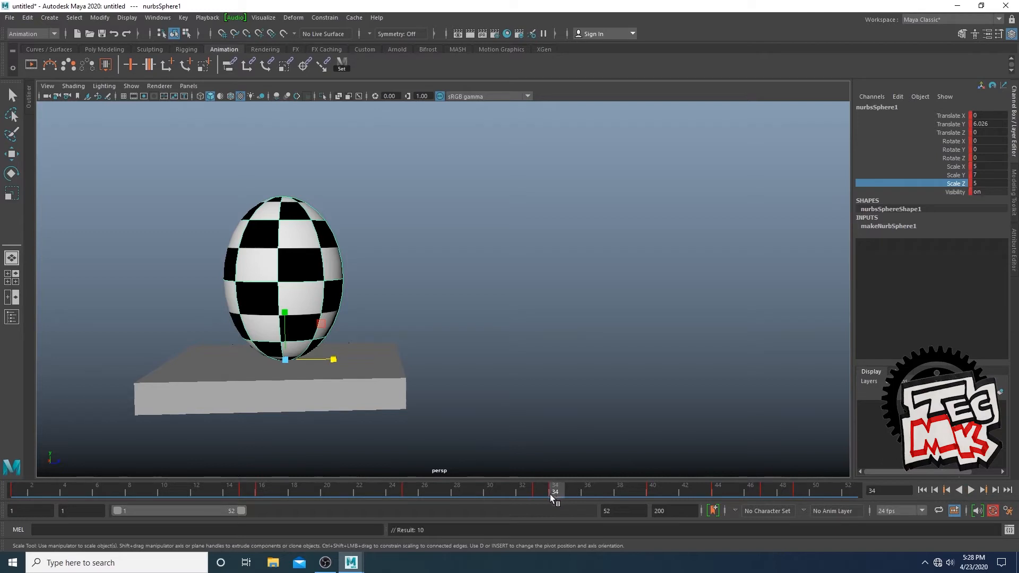
- Set the sphere's Scale X, Y and Z all to 6 at frame 34
drag(549, 494, 260, 493)
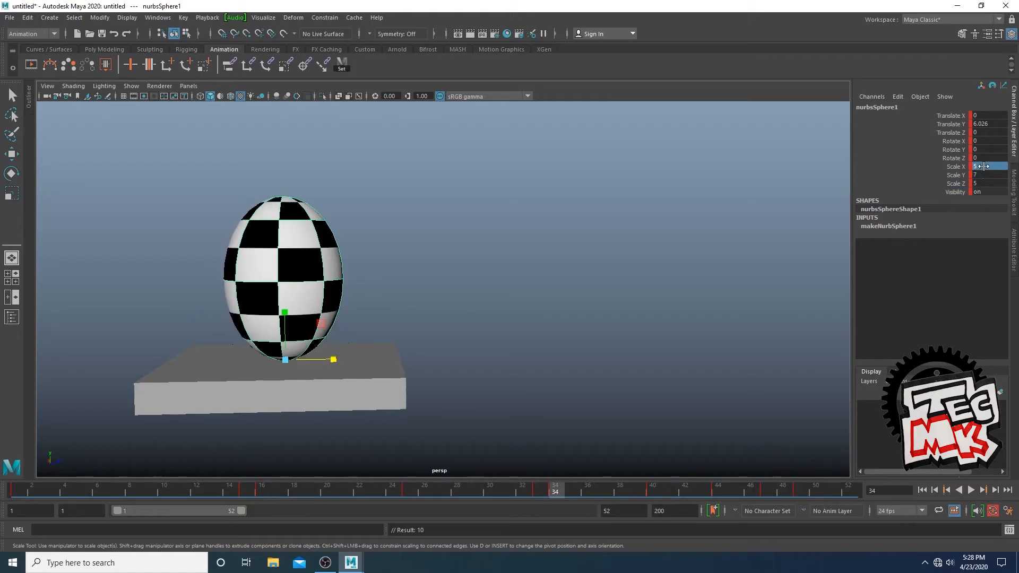
drag(987, 166, 988, 182)
text(6)
key(Return)
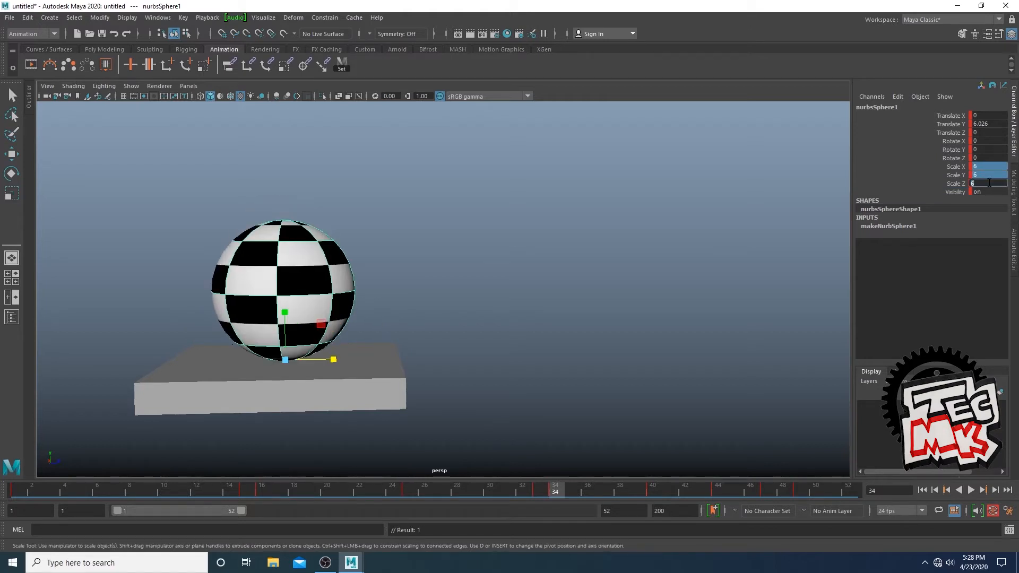
click(955, 184)
alt+drag(470, 252, 502, 261)
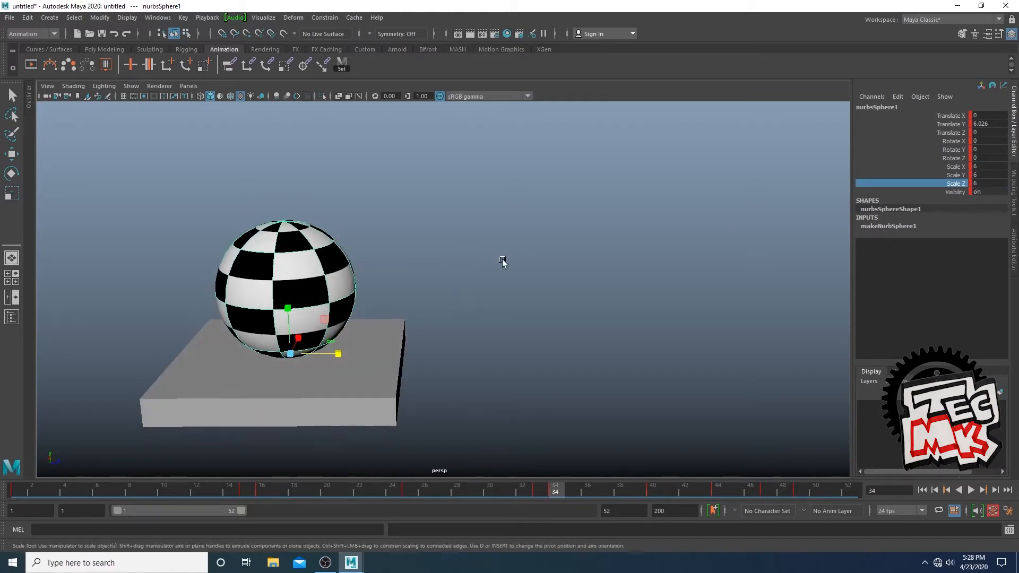
- Squash the sphere vertically at frame 34 by setting Scale Y to 4
double_click(990, 175)
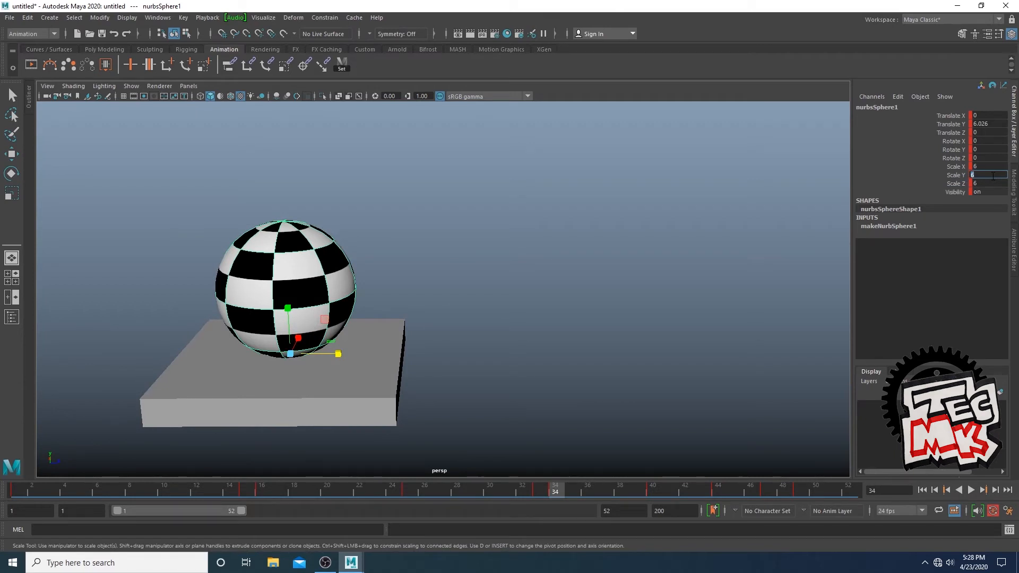
text(4)
key(Return)
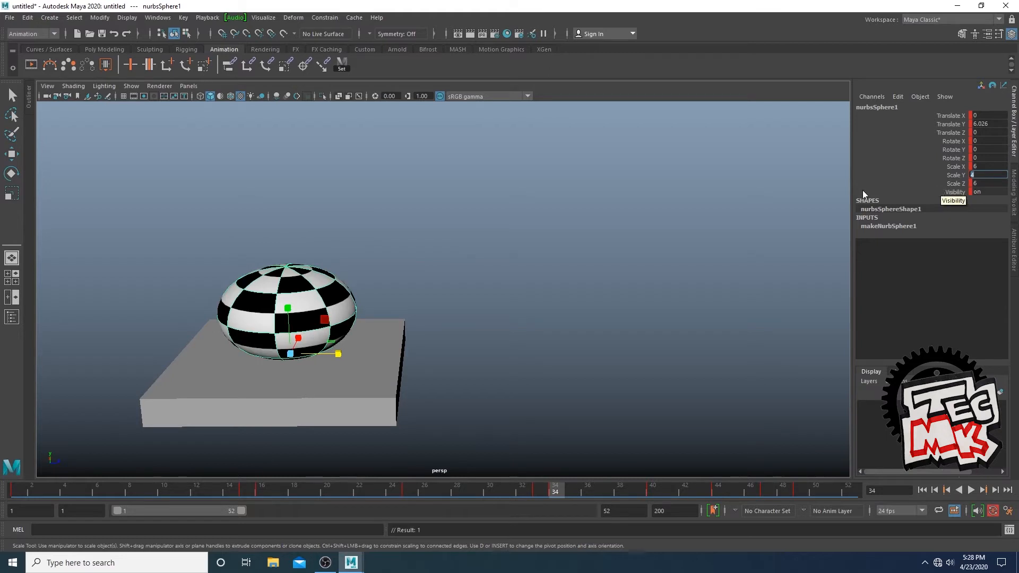
alt+drag(671, 225, 668, 202)
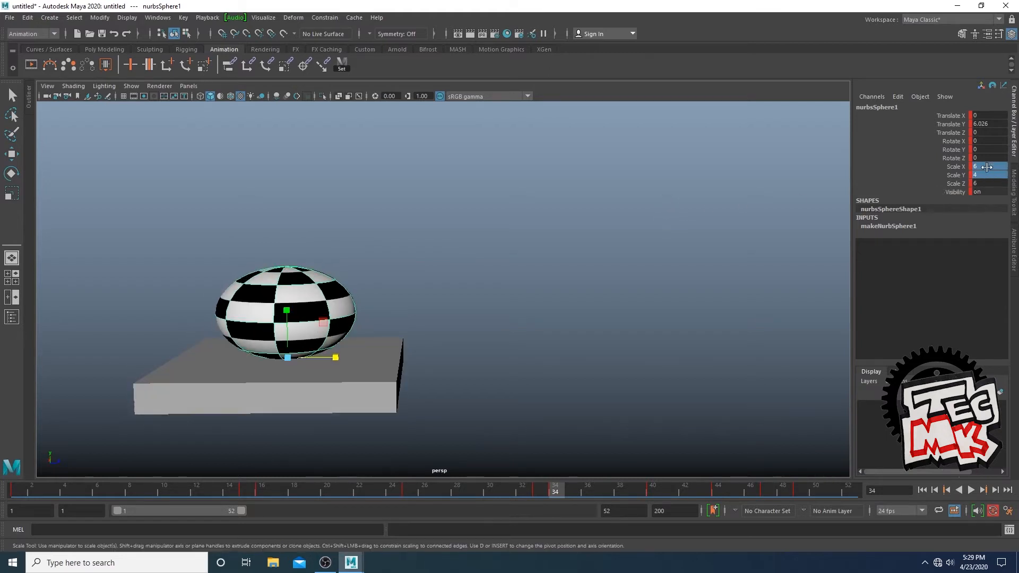
- Widen the squashed sphere at frame 34, trying several widths and settling on Scale X and Scale Z of 7
click(546, 491)
drag(546, 491, 555, 491)
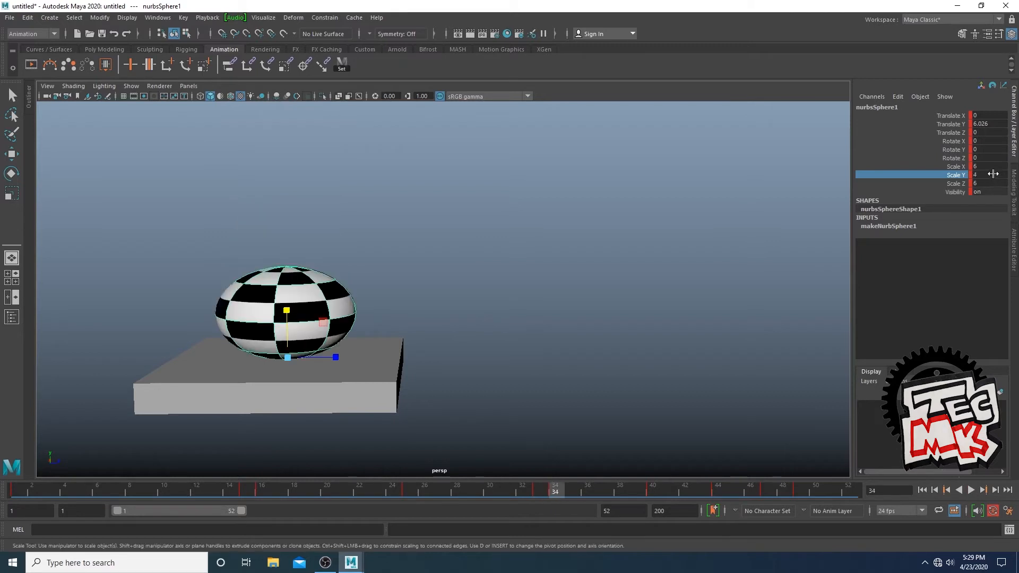
double_click(993, 174)
click(955, 175)
click(982, 184)
ctrl+click(988, 166)
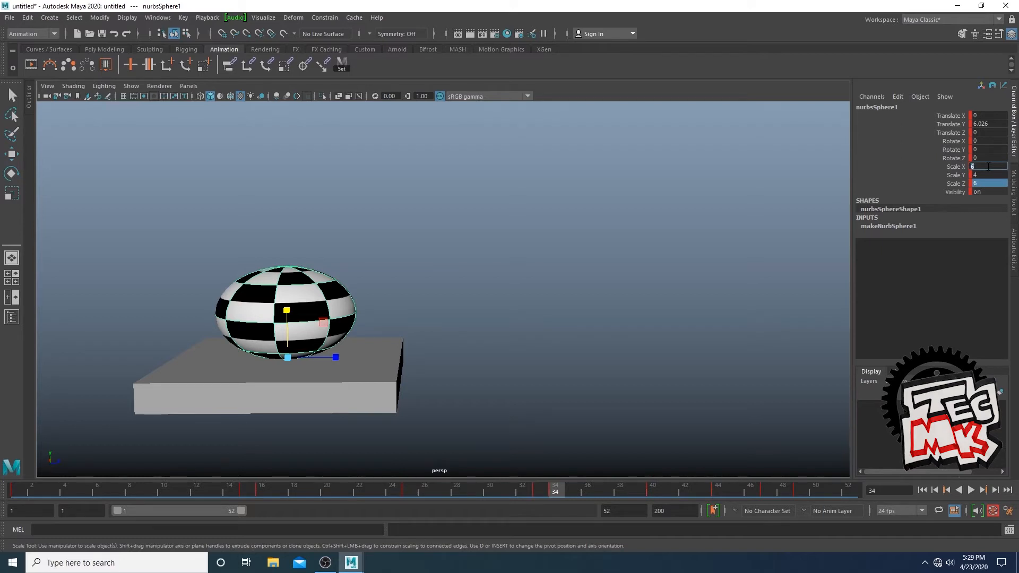
text(5)
key(Return)
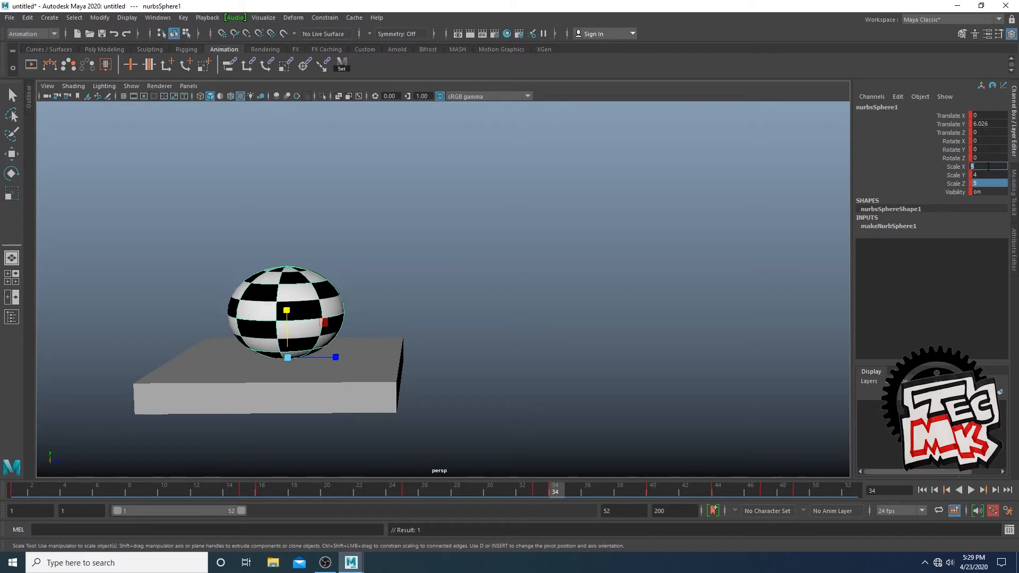
text(.5)
key(Return)
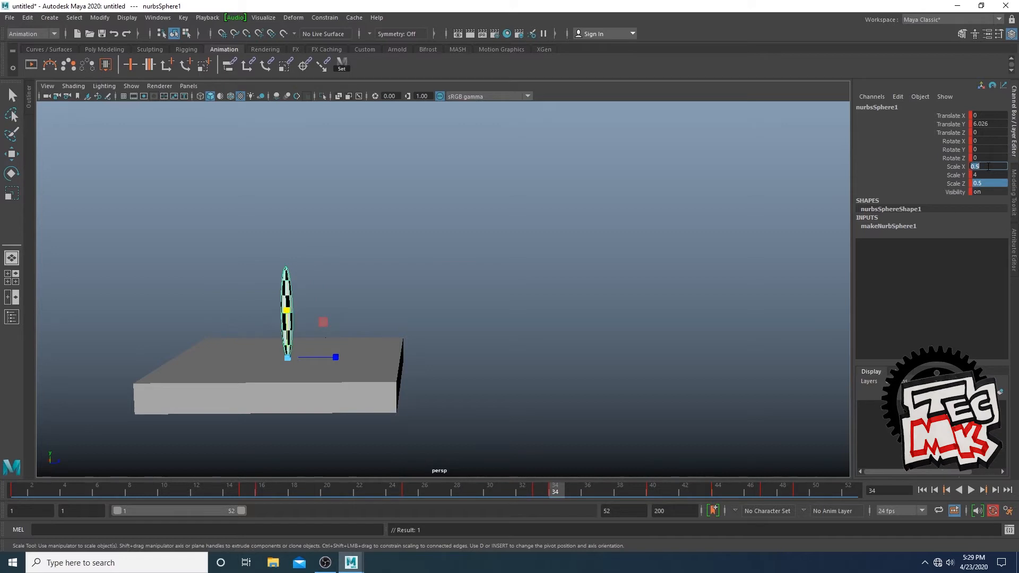
text(5)
key(Return)
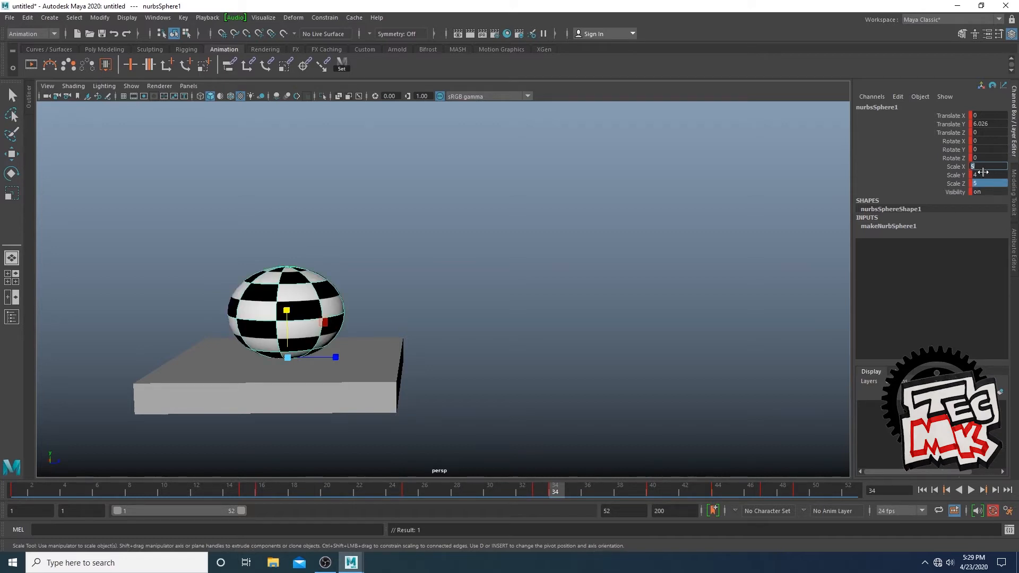
text(6)
key(Return)
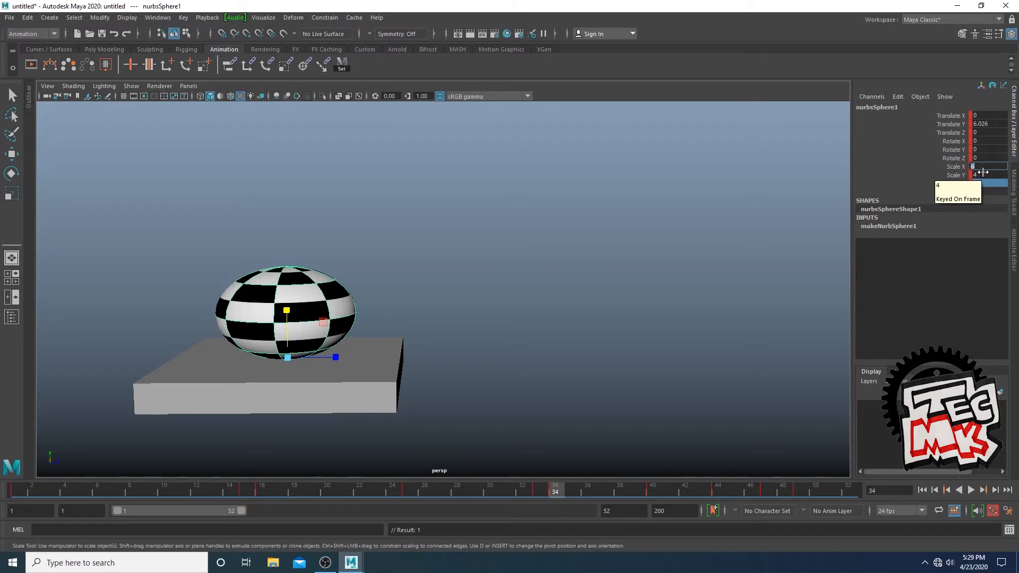
text(7)
key(Return)
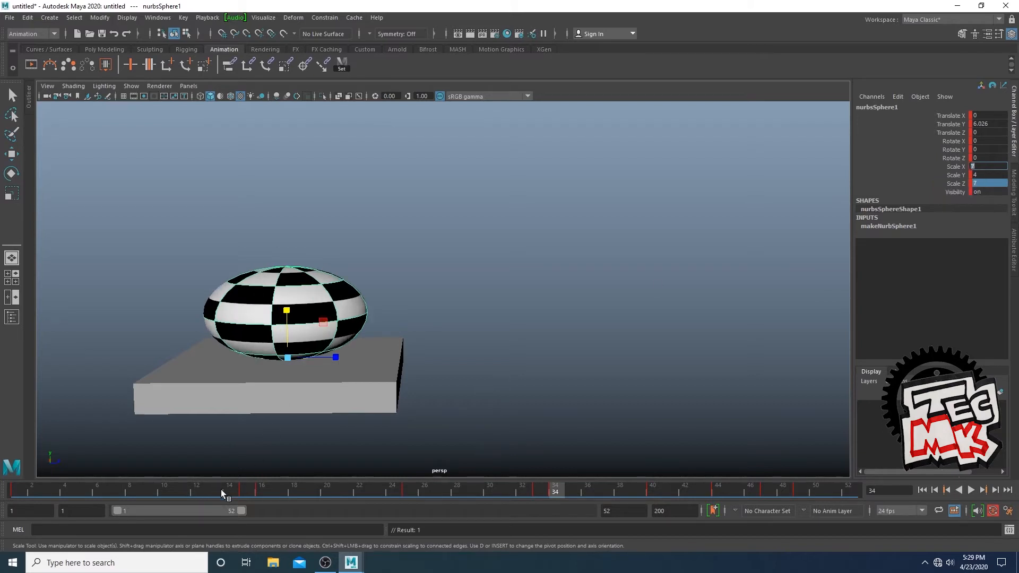
- Compare the frame 16 squash with the one at frame 34 and check the Scale X, Y and Z values
click(259, 489)
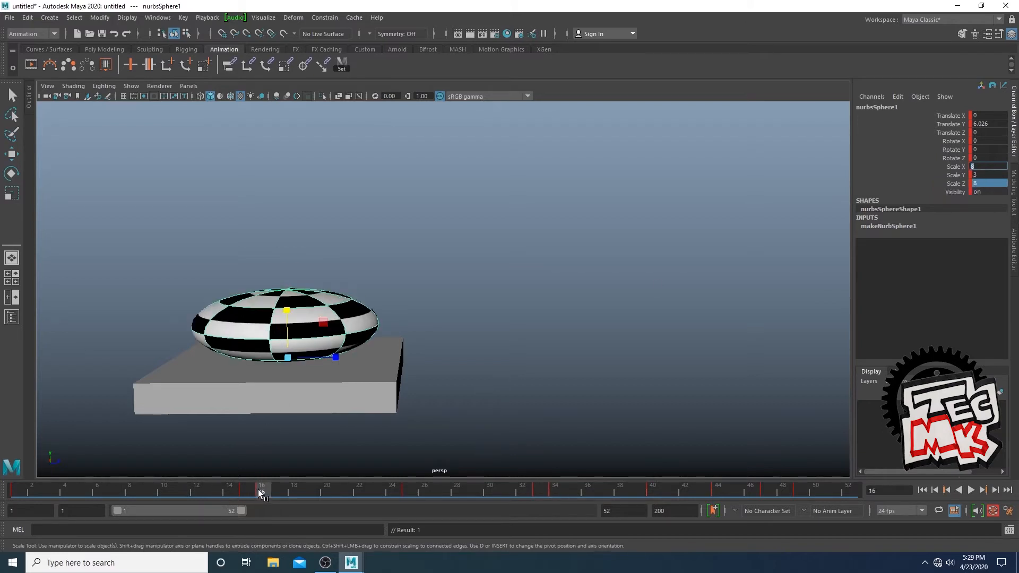
drag(257, 489, 552, 492)
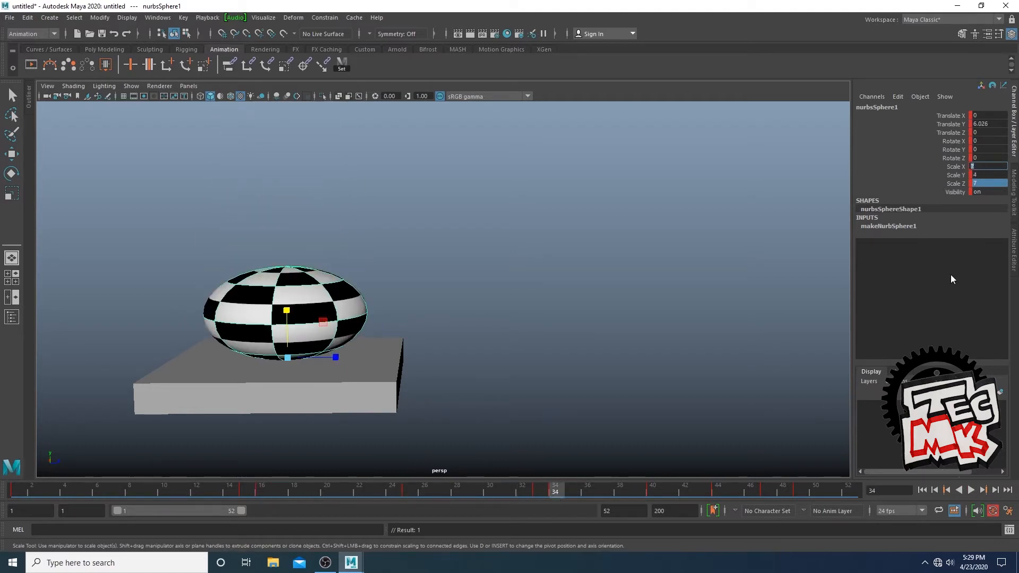
click(945, 183)
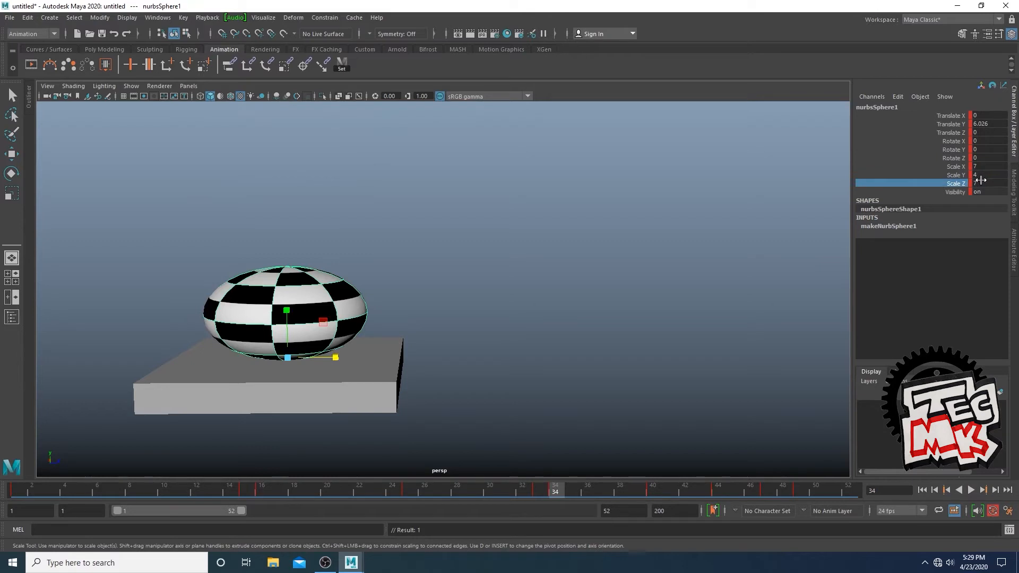
drag(545, 494, 555, 492)
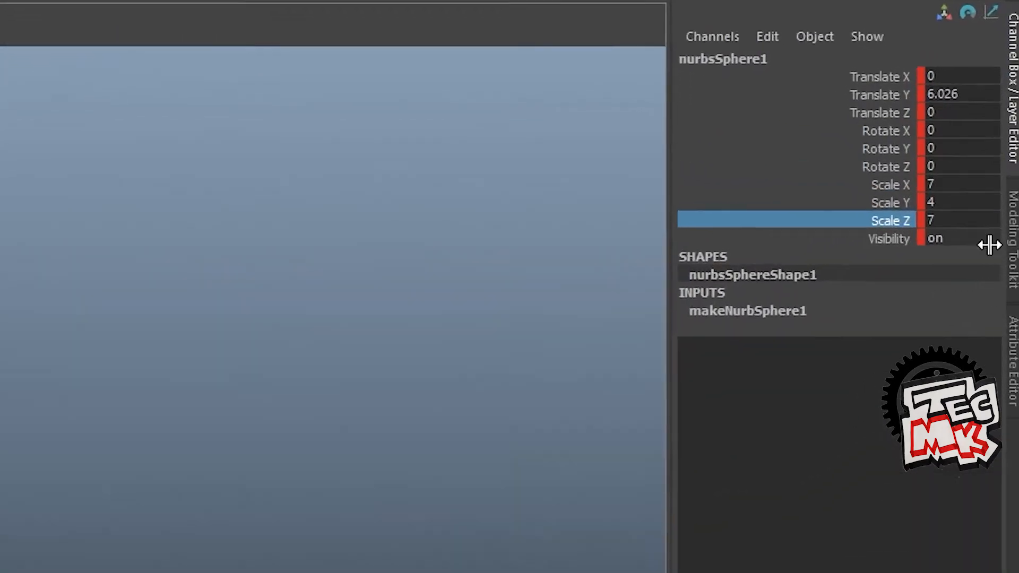
click(875, 207)
click(883, 188)
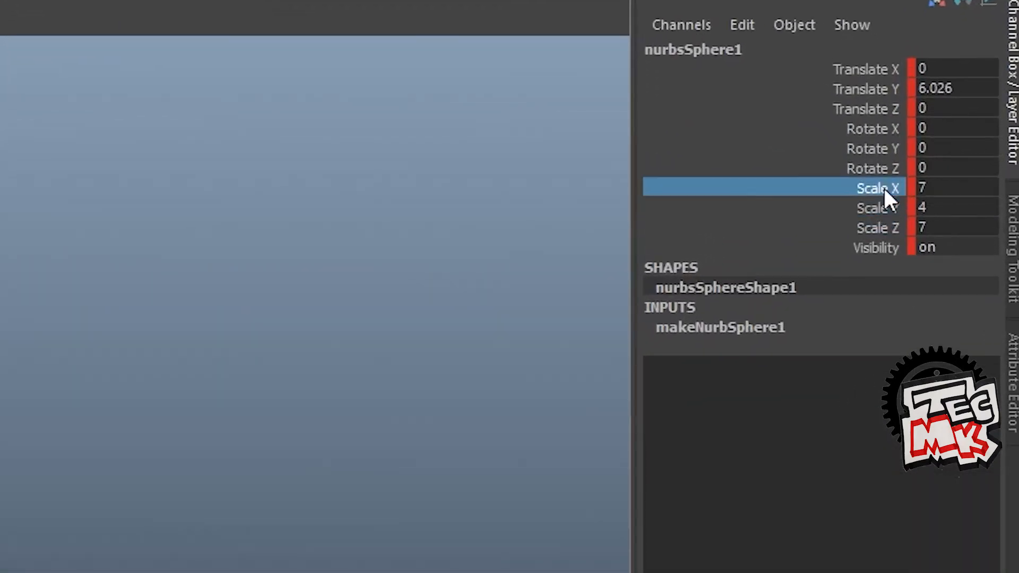
click(893, 225)
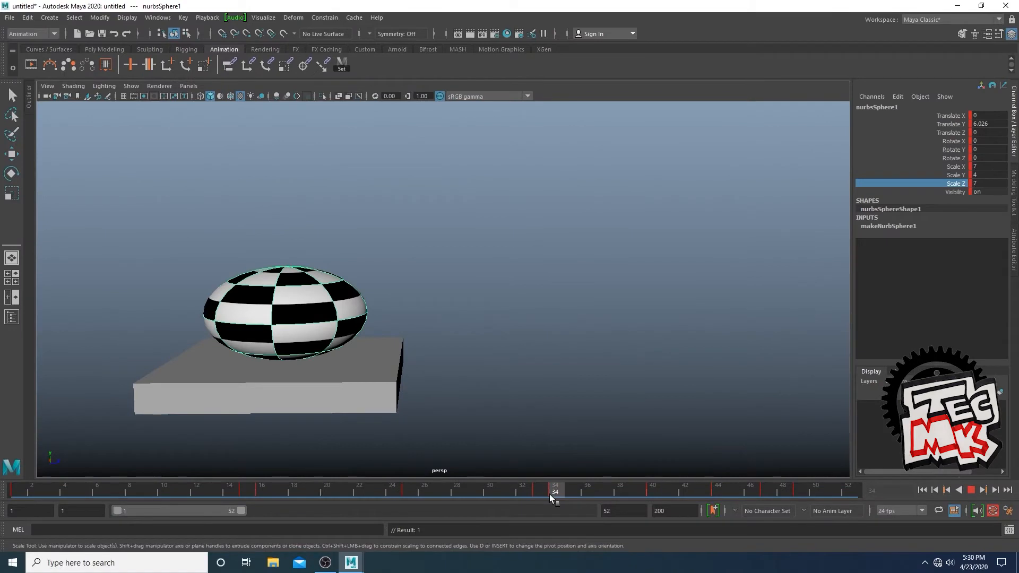
- Review the sphere's motion from frame 34 through the landing at frame 44, and check Scale Y back at frame 34
drag(549, 495, 648, 498)
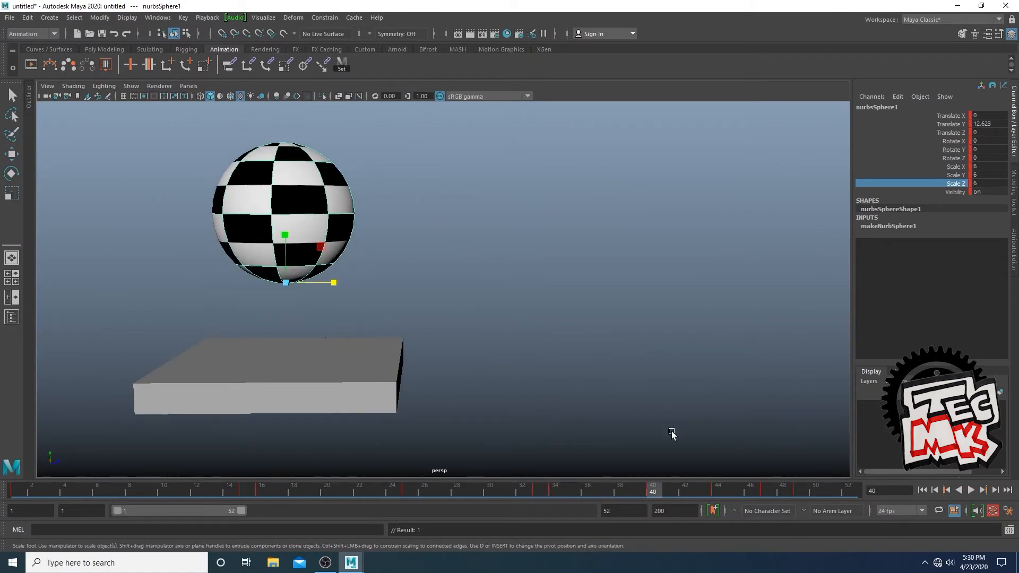
drag(653, 486, 716, 501)
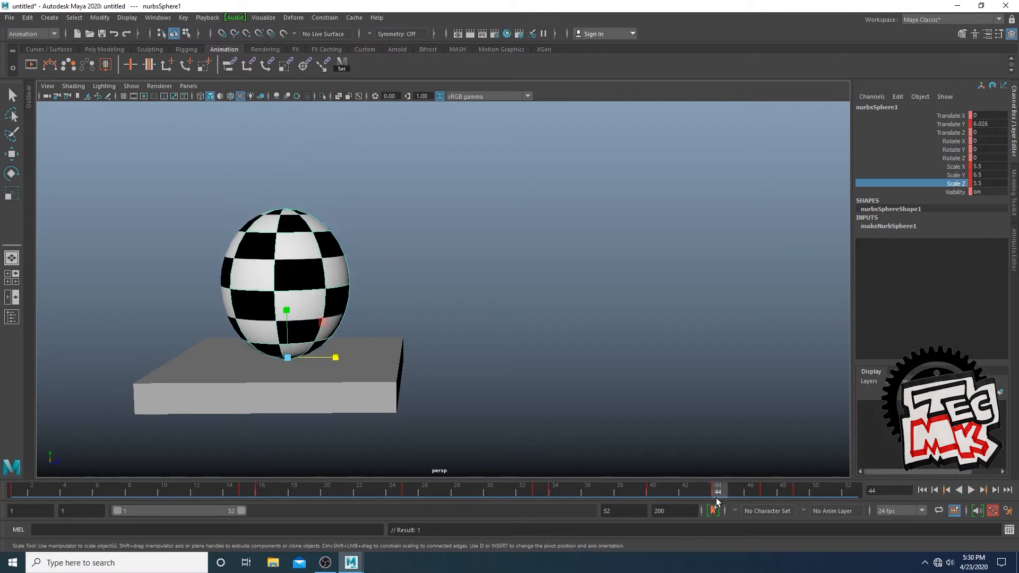
drag(654, 489, 715, 496)
key(alt+v)
drag(720, 491, 557, 498)
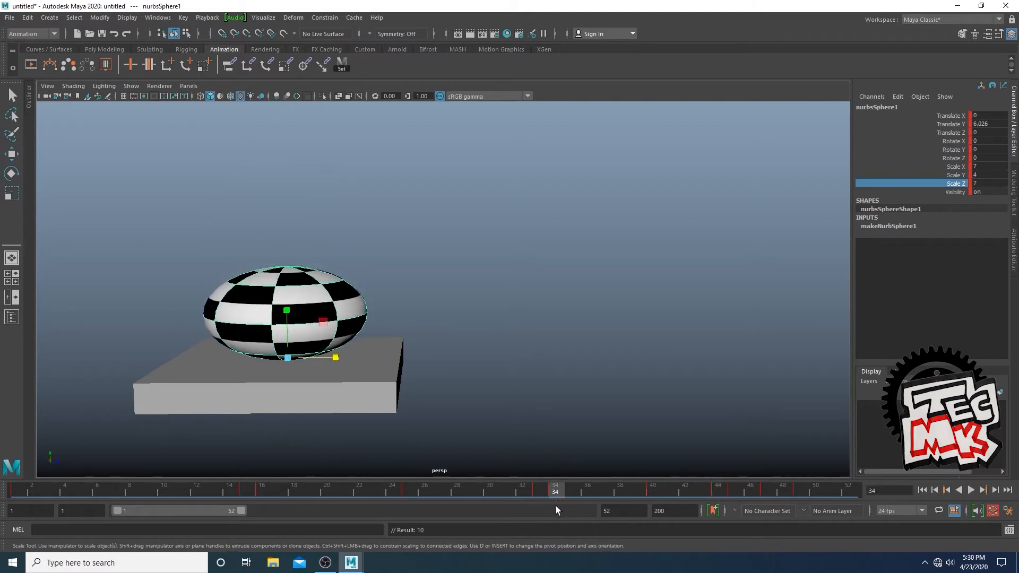
click(953, 176)
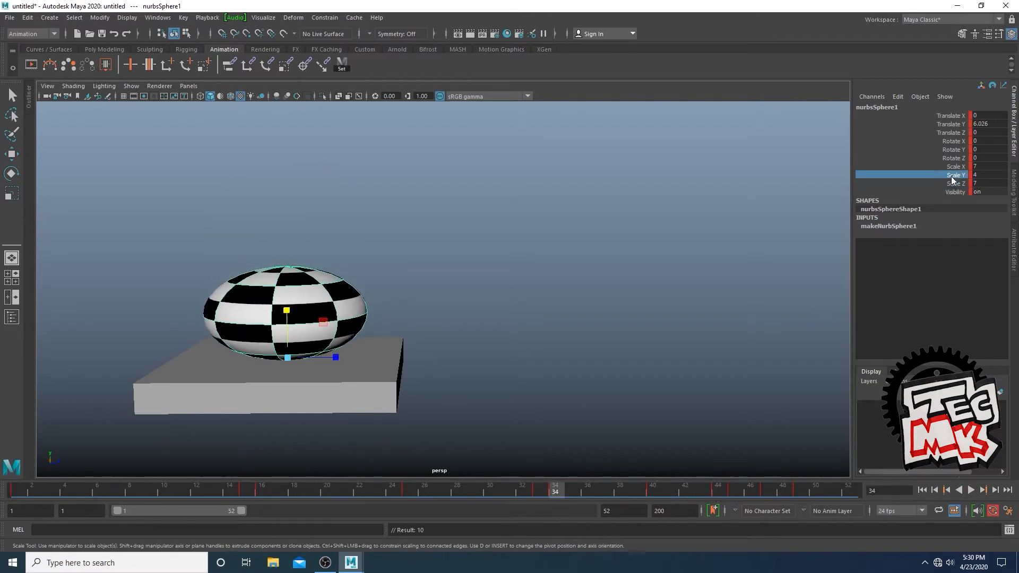
- Squash the sphere vertically at frame 45 by setting Scale Y to 5
drag(548, 493, 734, 498)
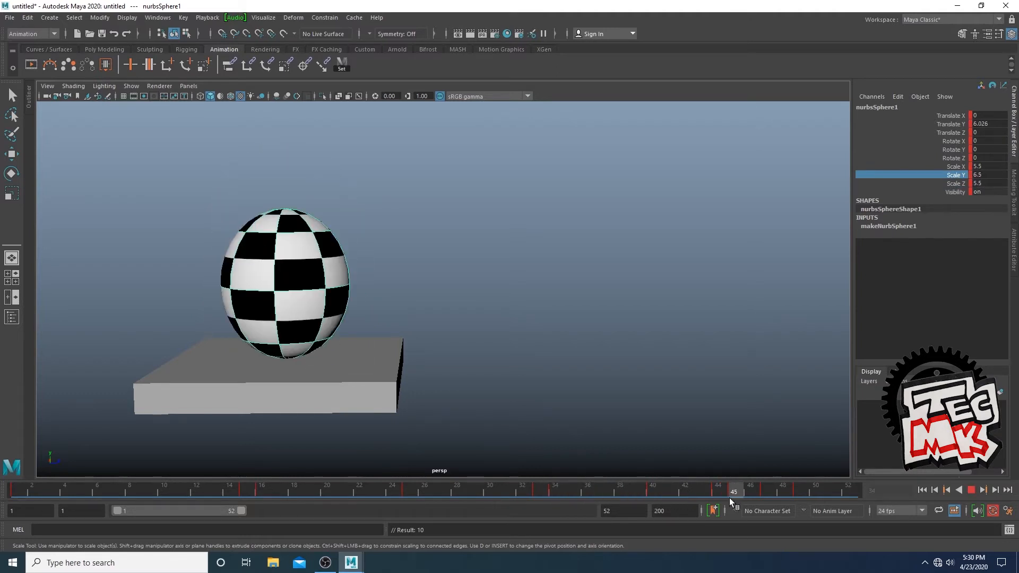
double_click(989, 175)
text(5)
key(Return)
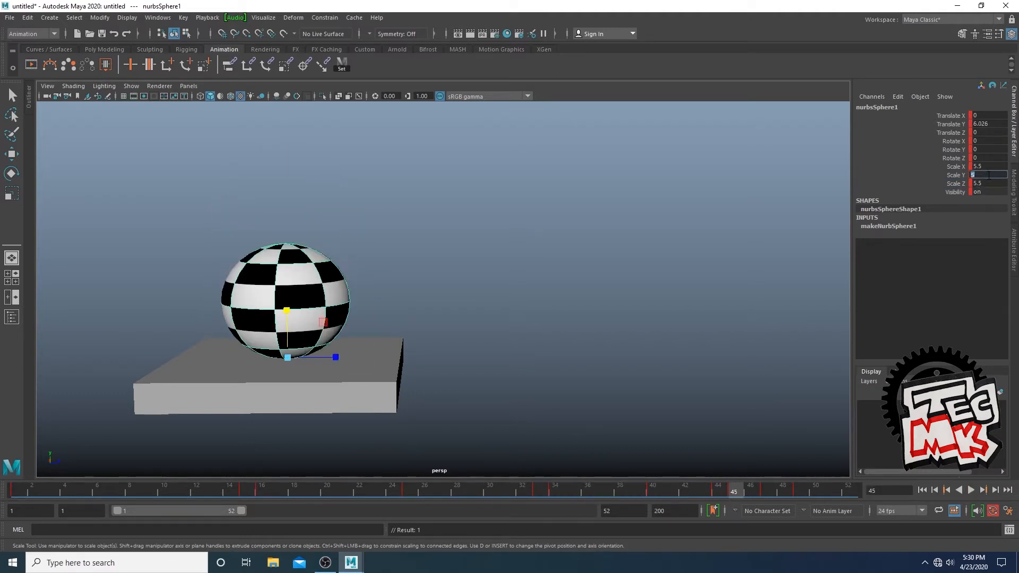
click(951, 176)
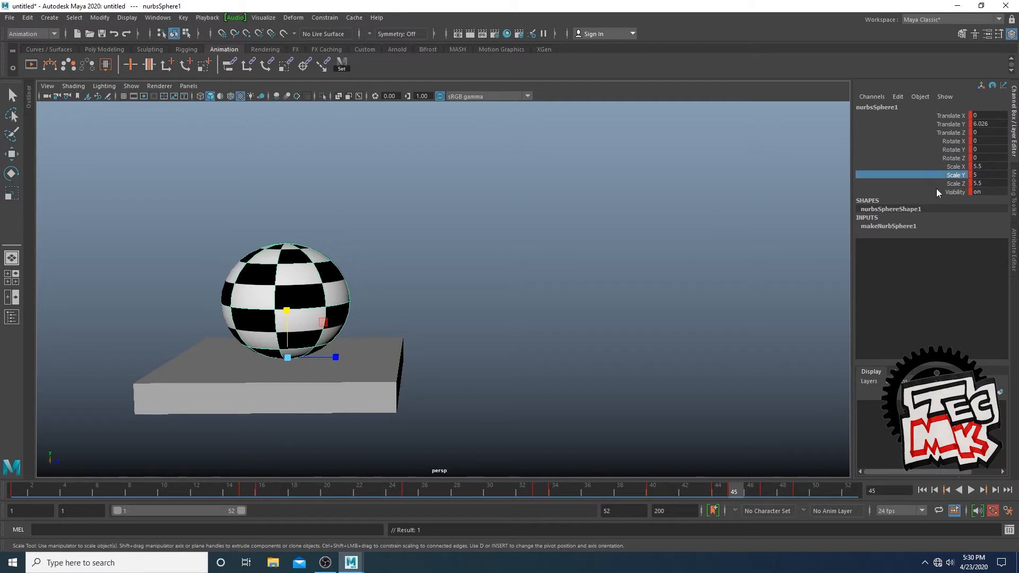
- Check the squash widths at frame 34, and widen the sphere at frame 45 with Scale X and Scale Z of 6.5
click(550, 491)
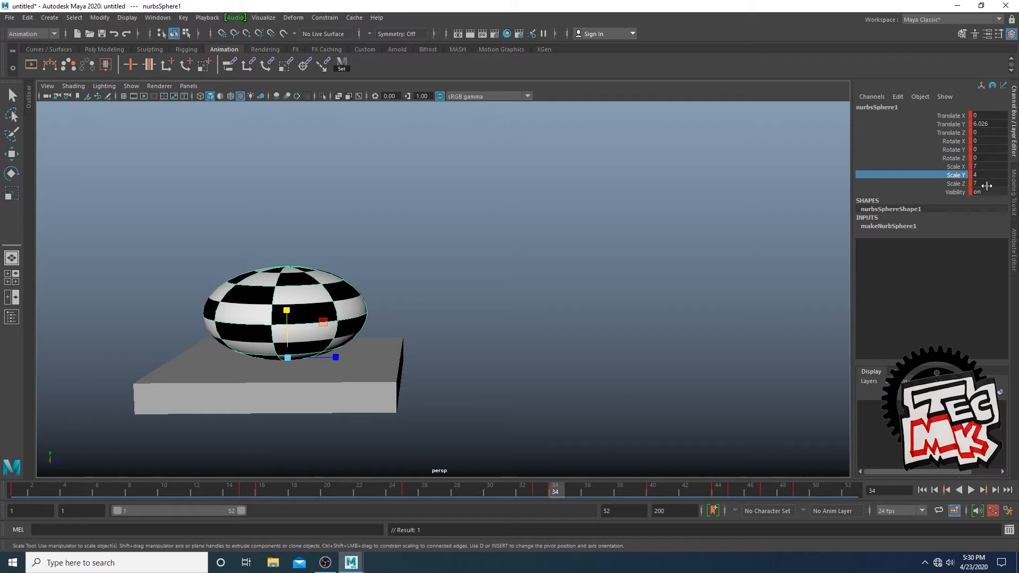
drag(551, 491, 732, 494)
click(991, 166)
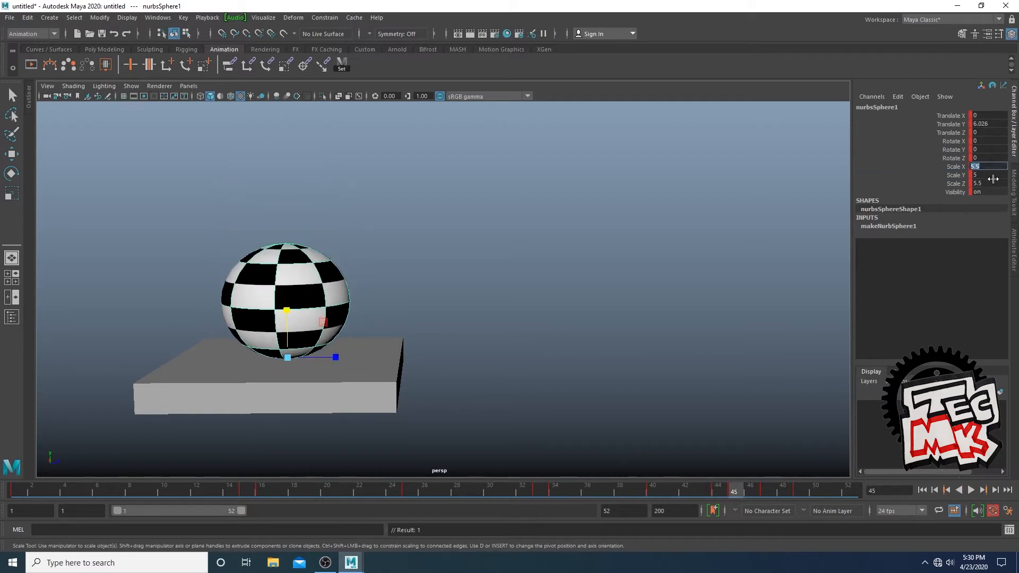
ctrl+click(990, 183)
text(6.5)
key(Return)
- Review the sphere's motion around the frame 45 squash and return to that frame with the sphere selected
alt+drag(521, 387, 516, 396)
drag(737, 495, 809, 501)
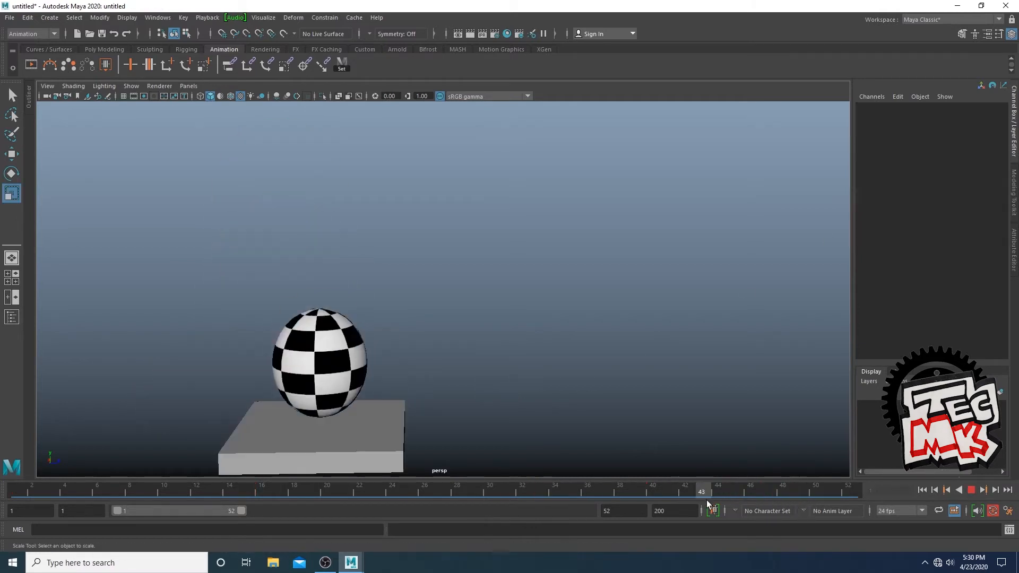
key(Escape)
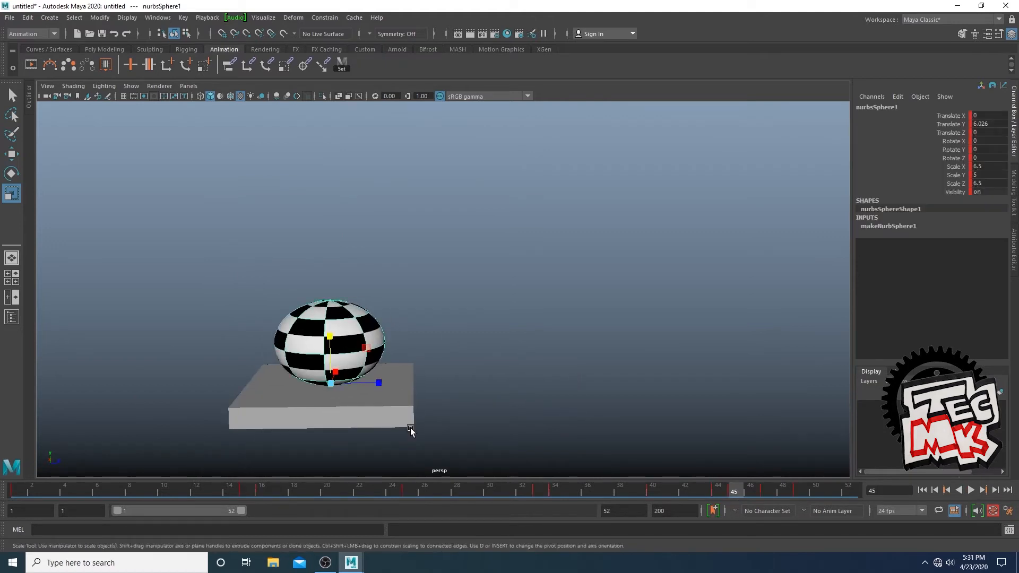
alt+middle_drag(439, 380, 437, 359)
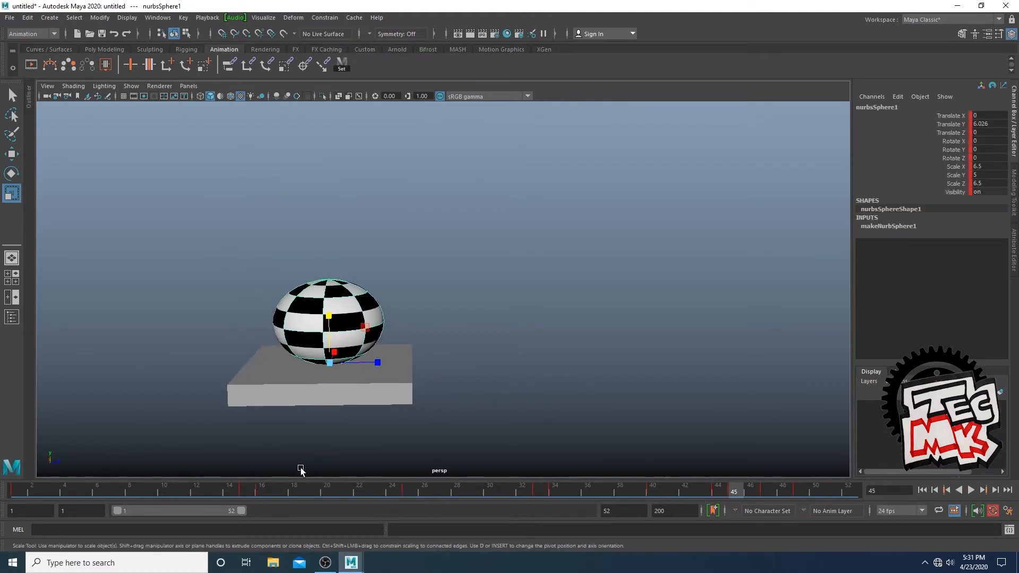
- Review the first bounce from the start, comparing the stretch at frame 15 with the squash at frame 16
drag(29, 489, 246, 505)
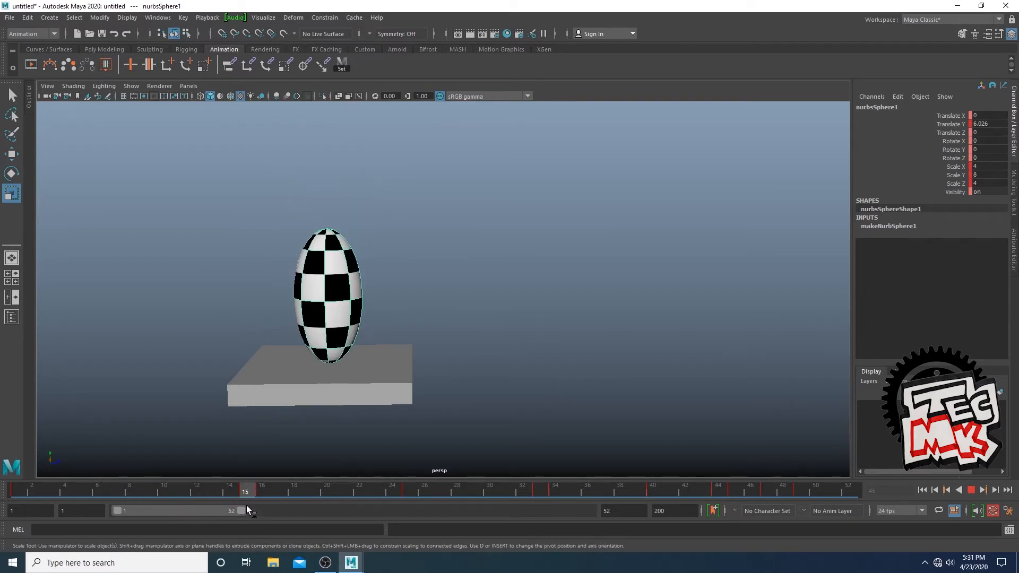
alt+drag(325, 401, 336, 395)
key(alt+v)
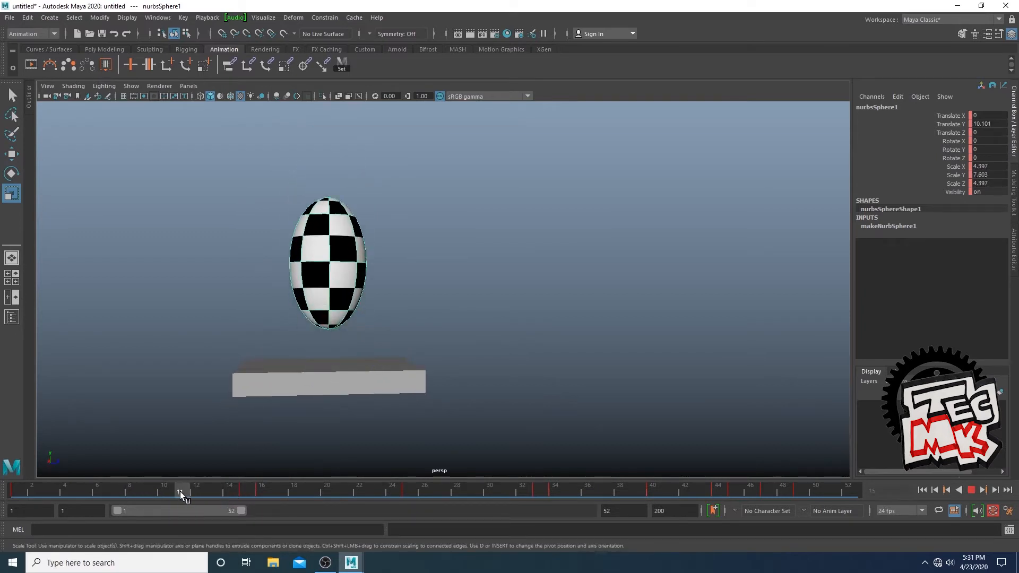
key(alt+v)
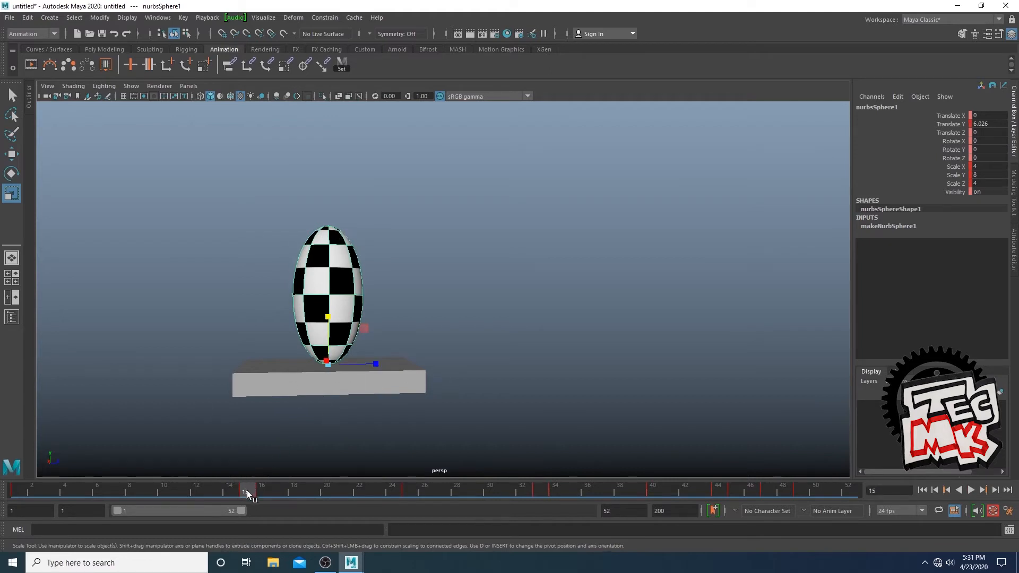
drag(247, 490, 258, 492)
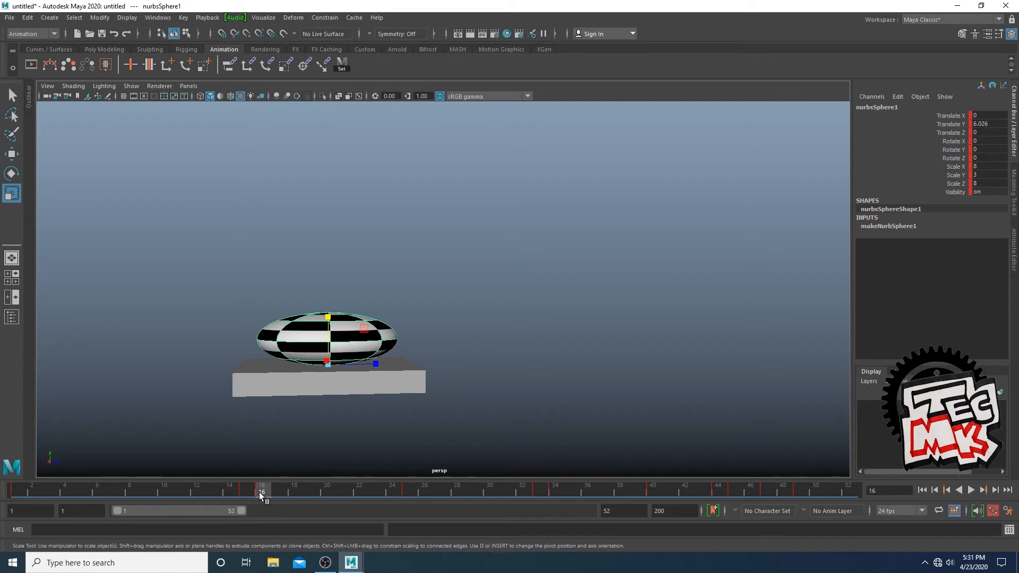
mouse_move(259, 492)
mouse_down()
mouse_move(245, 493)
mouse_move(263, 495)
mouse_up()
drag(241, 492, 259, 495)
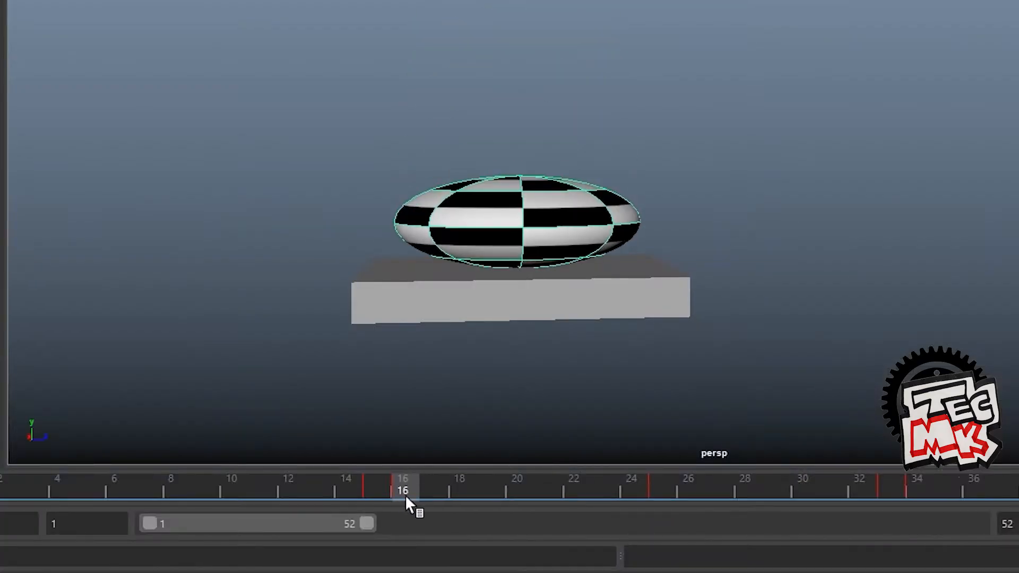
drag(260, 491, 244, 496)
- Key the frame 16 squash pose at frame 17 and stretch the sphere there by setting Scale Y to 7
drag(385, 495, 390, 494)
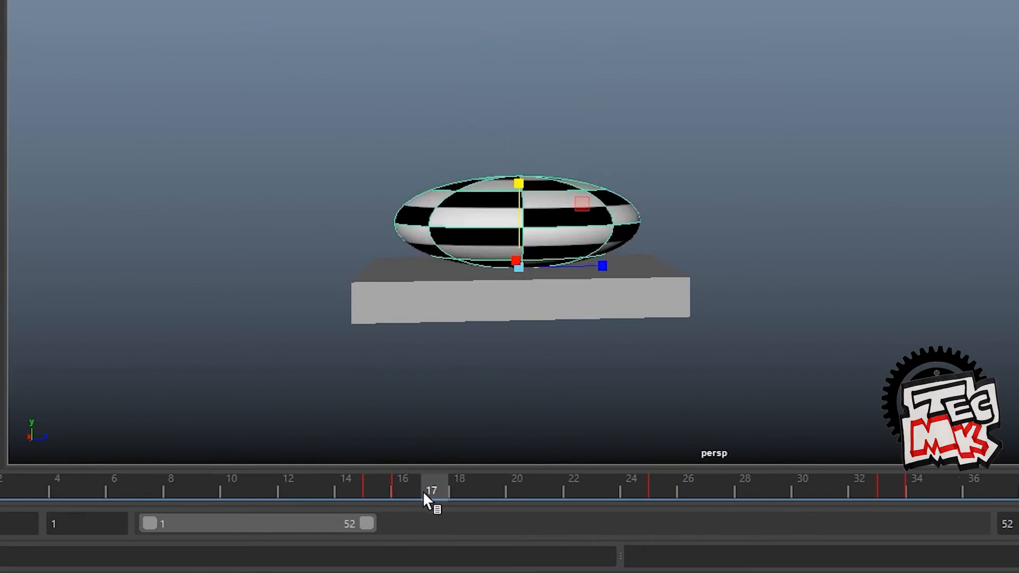
key(s)
drag(423, 495, 392, 499)
click(519, 180)
click(372, 495)
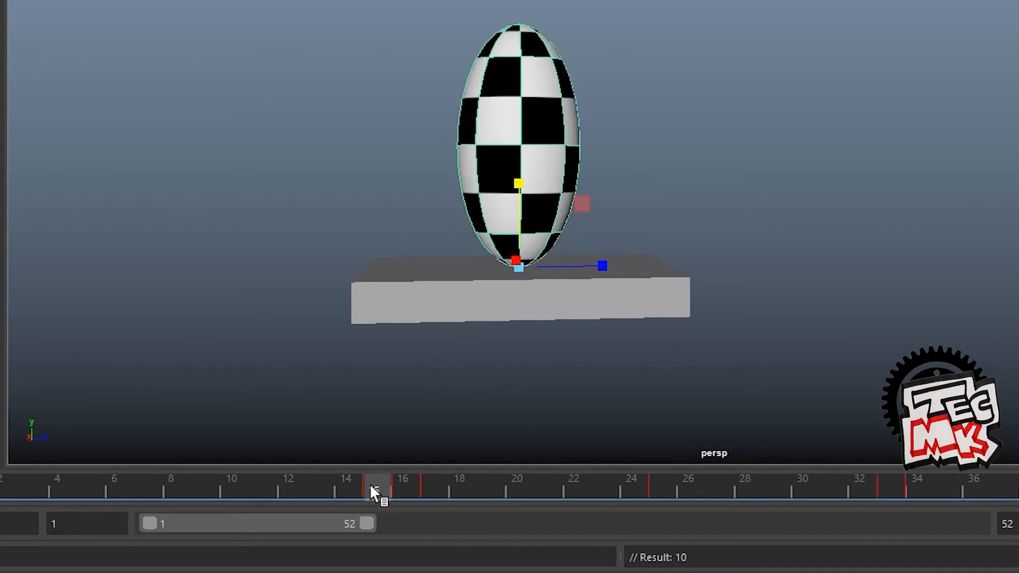
drag(375, 493, 434, 501)
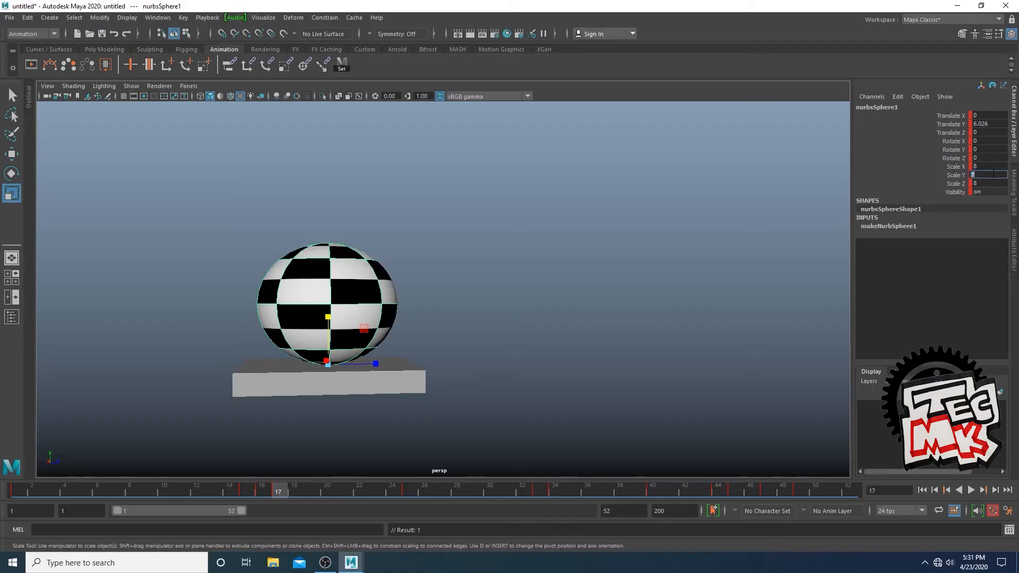
key(Return)
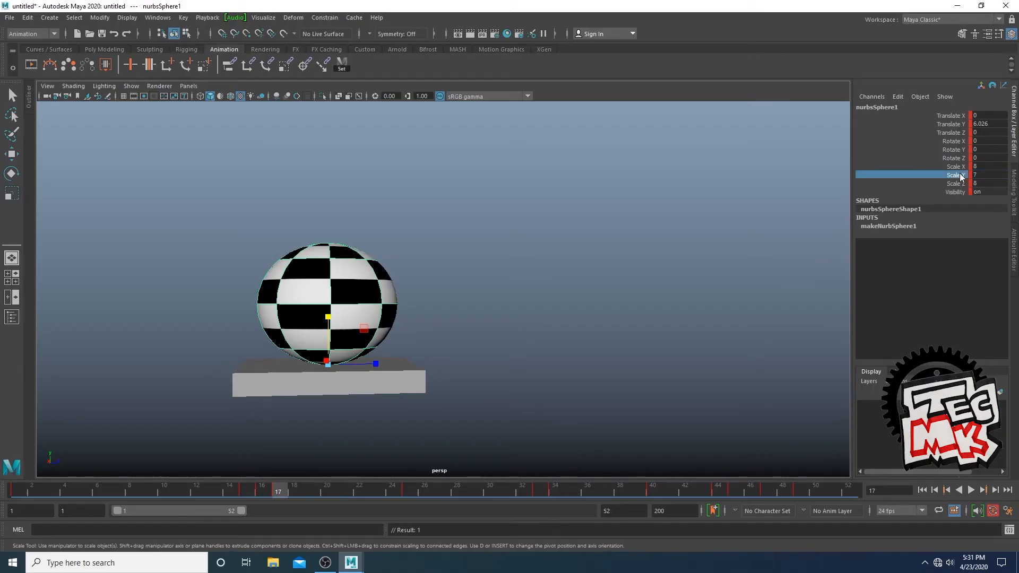
- Check the scale values at frames 15 and 16, and narrow the stretched sphere at frame 17 through Scale X and Scale Z
mouse_move(412, 317)
alt+mouse_down()
mouse_move(409, 325)
mouse_move(428, 332)
mouse_move(421, 311)
alt+mouse_up()
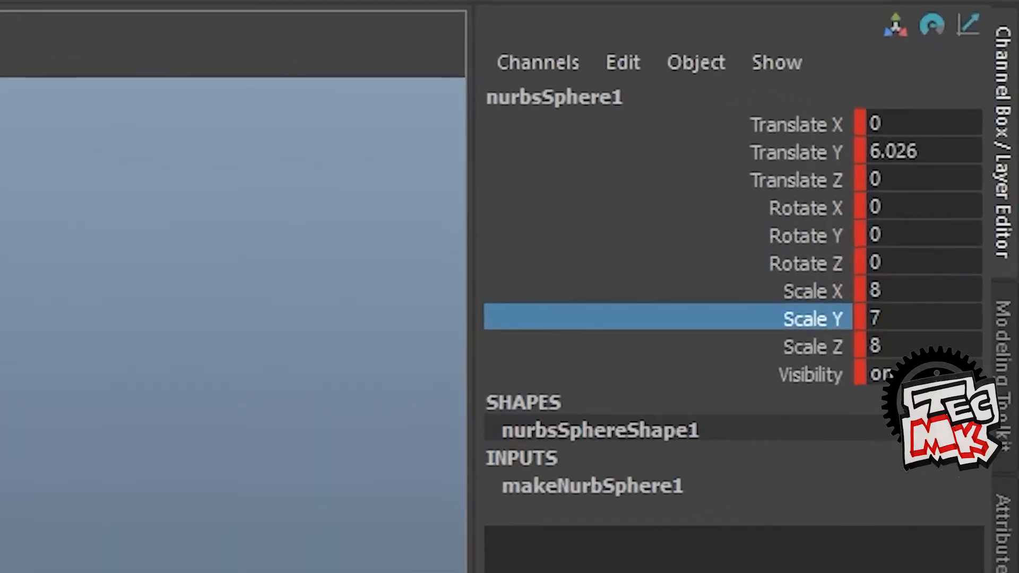
click(990, 166)
click(889, 364)
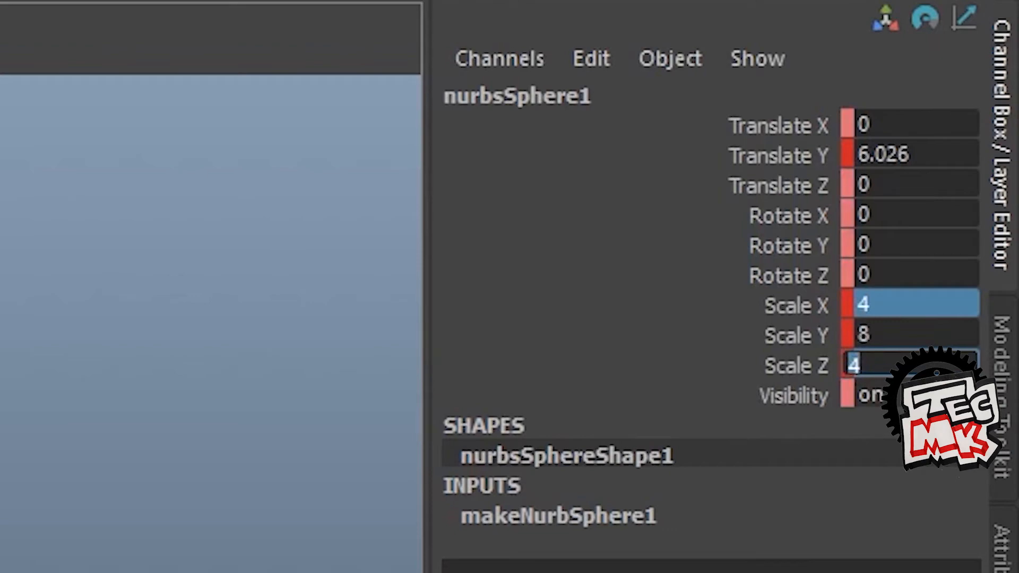
click(745, 337)
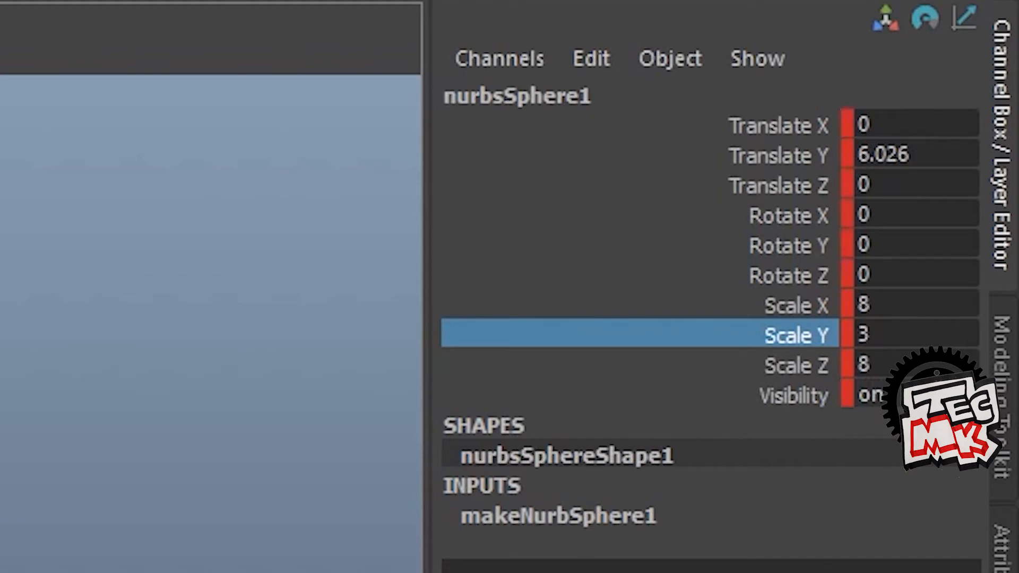
click(905, 362)
click(902, 303)
text(3)
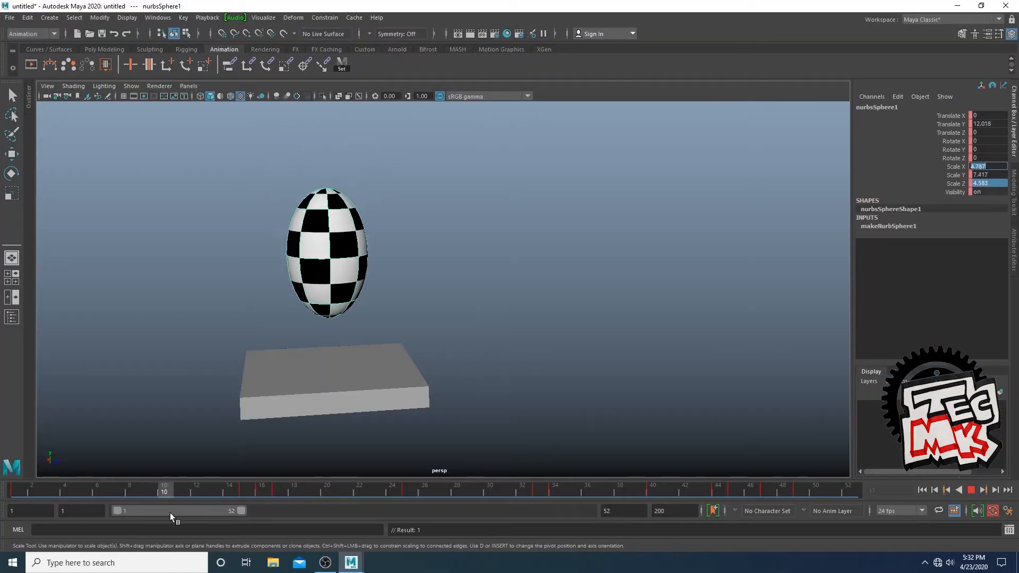
- Review the first bounce from frame 1 to frame 25 from several angles, checking the stretch, squash and rebound at frames 15 to 17
drag(170, 515, 239, 514)
mouse_move(677, 382)
alt+mouse_down()
mouse_move(677, 403)
mouse_move(676, 374)
alt+mouse_up()
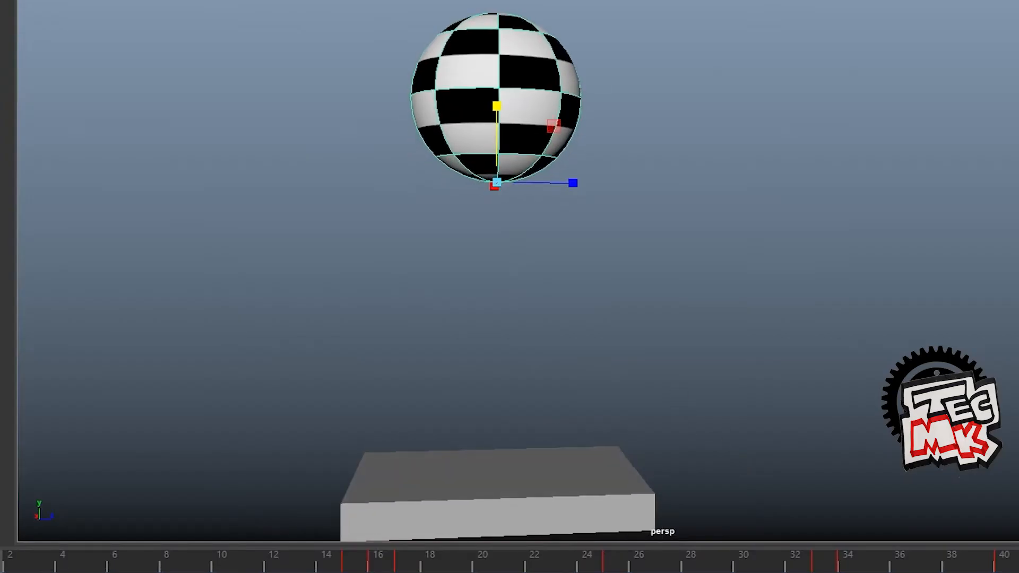
drag(8, 566, 351, 567)
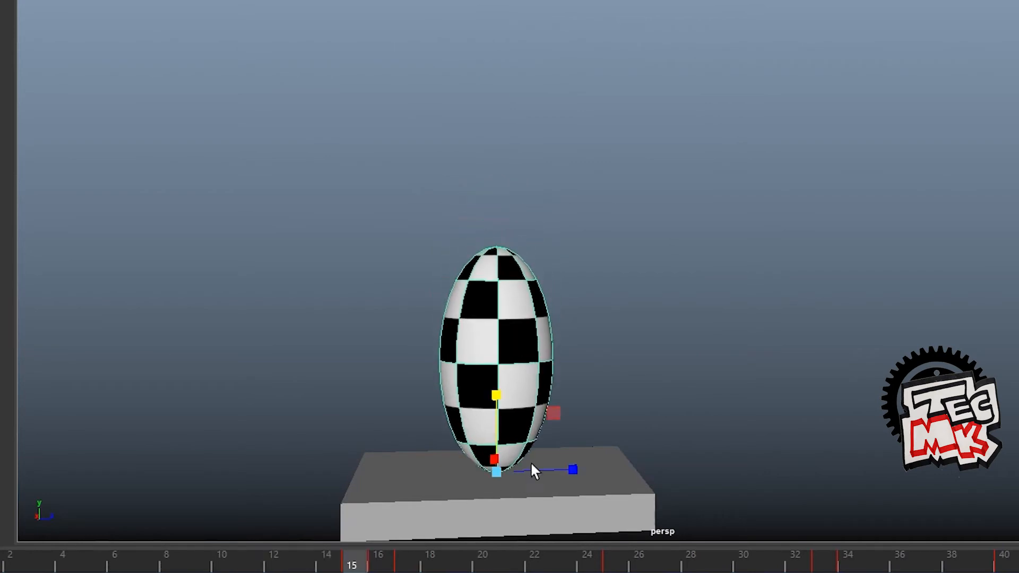
alt+drag(531, 463, 562, 433)
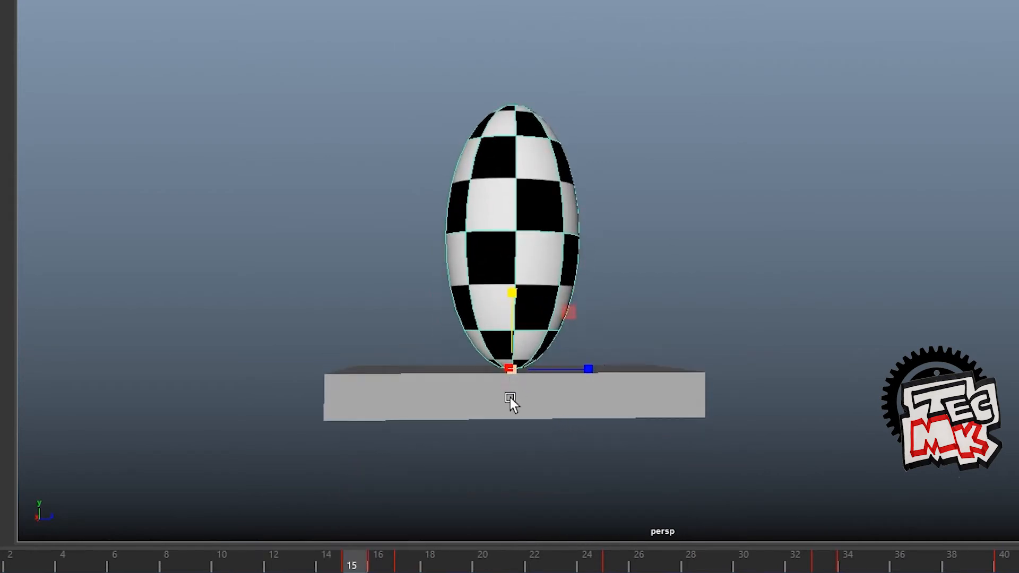
alt+drag(511, 398, 442, 497)
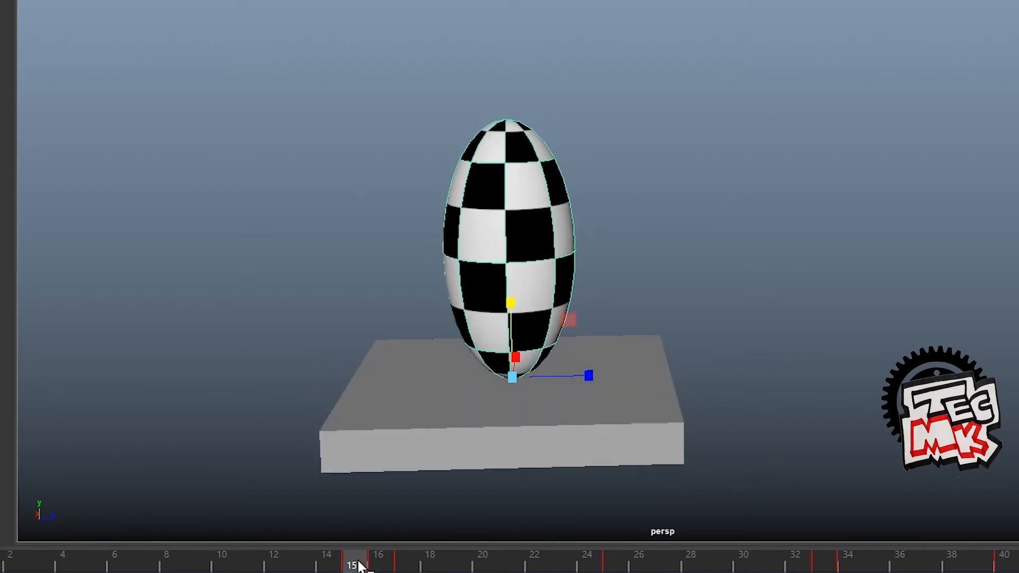
drag(359, 565, 403, 565)
alt+drag(663, 304, 552, 368)
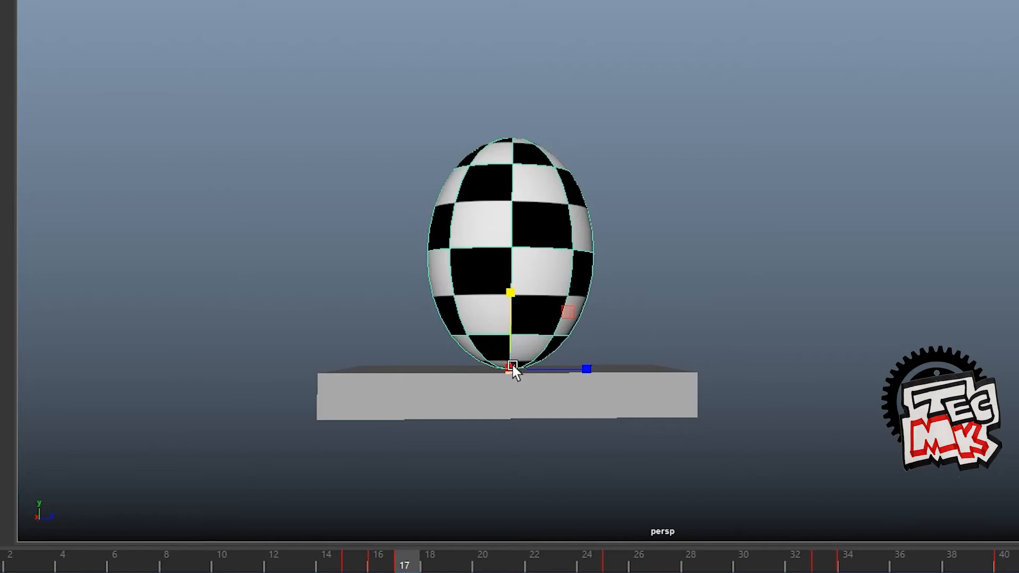
drag(404, 563, 612, 562)
alt+drag(664, 458, 580, 348)
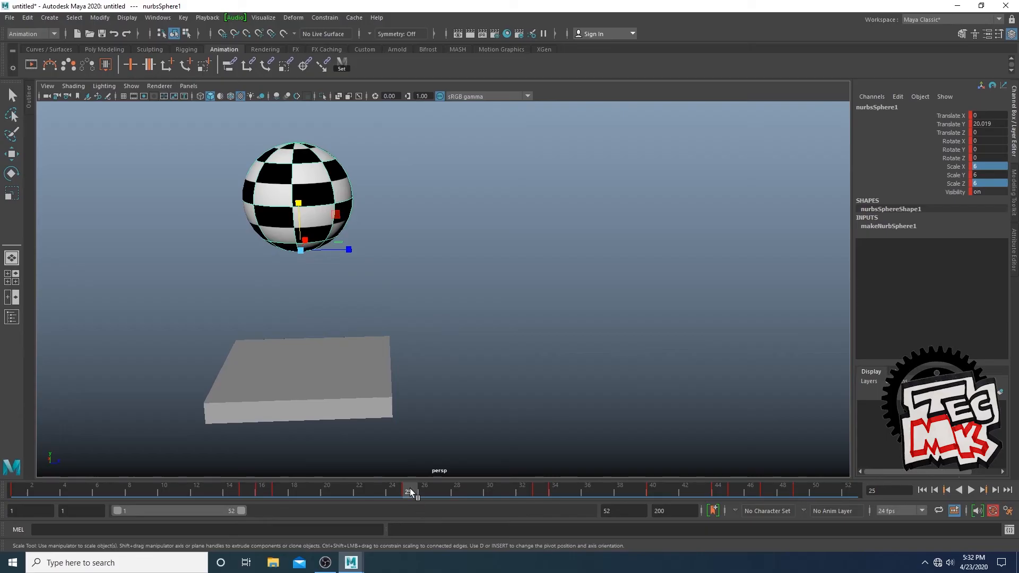
- Carry the frame 34 squash pose over to frame 35 and set a key there
drag(424, 487, 536, 505)
alt+drag(491, 390, 488, 340)
drag(541, 491, 569, 491)
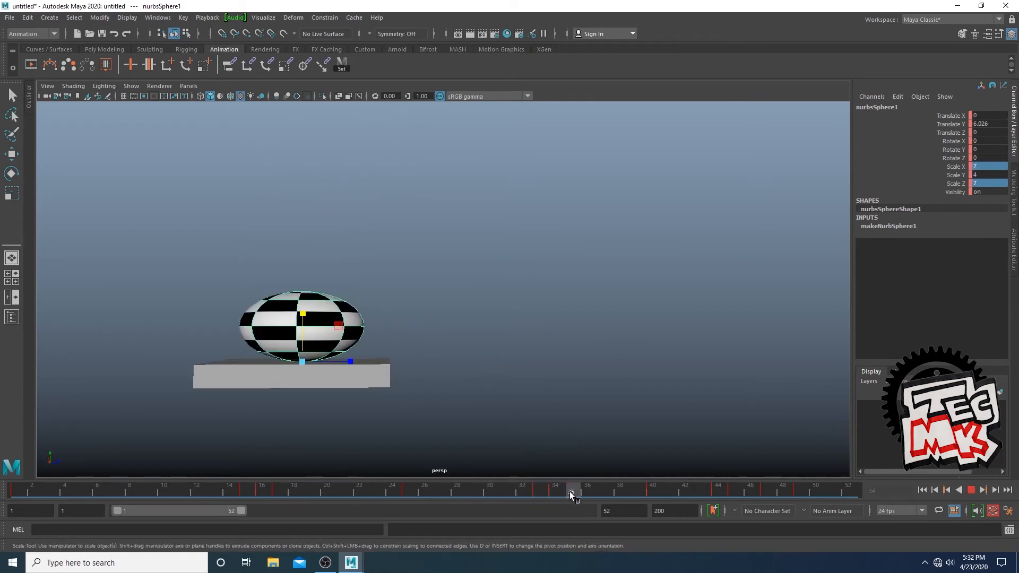
key(s)
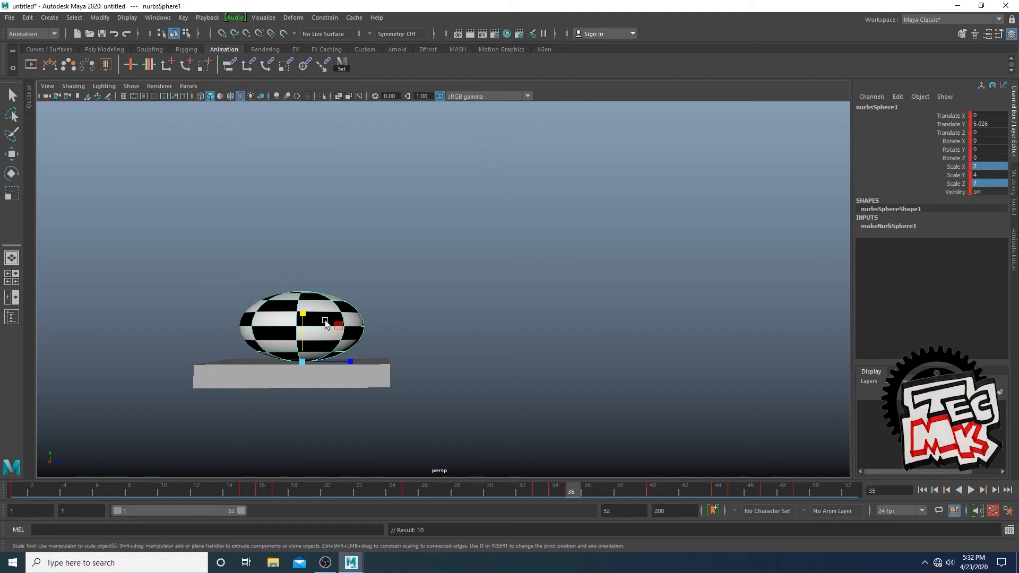
- Compare Scale Y with the stretch at frame 33, and stretch the sphere at frame 35 to a Scale Y of 6.5
drag(303, 314, 308, 295)
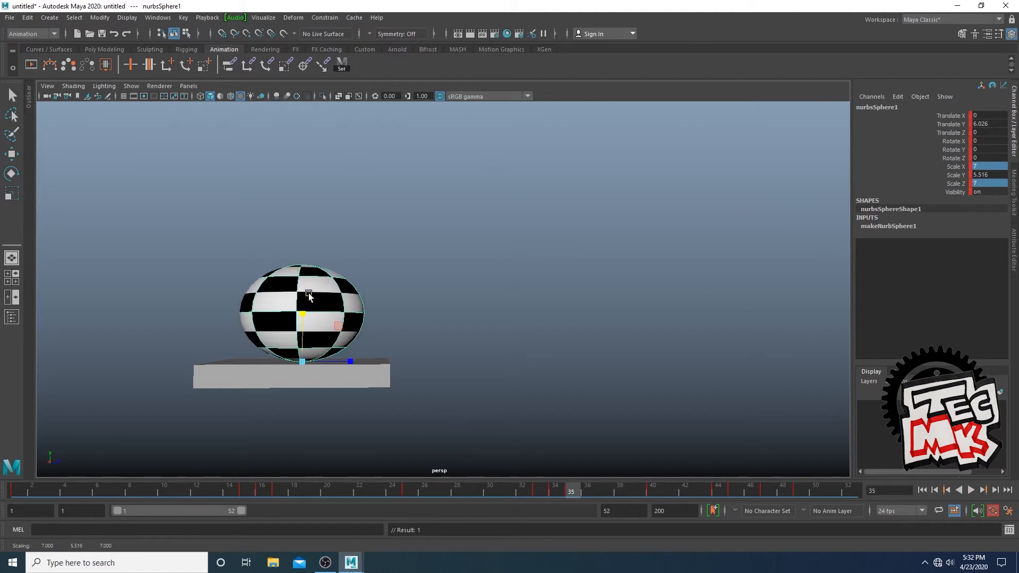
click(538, 489)
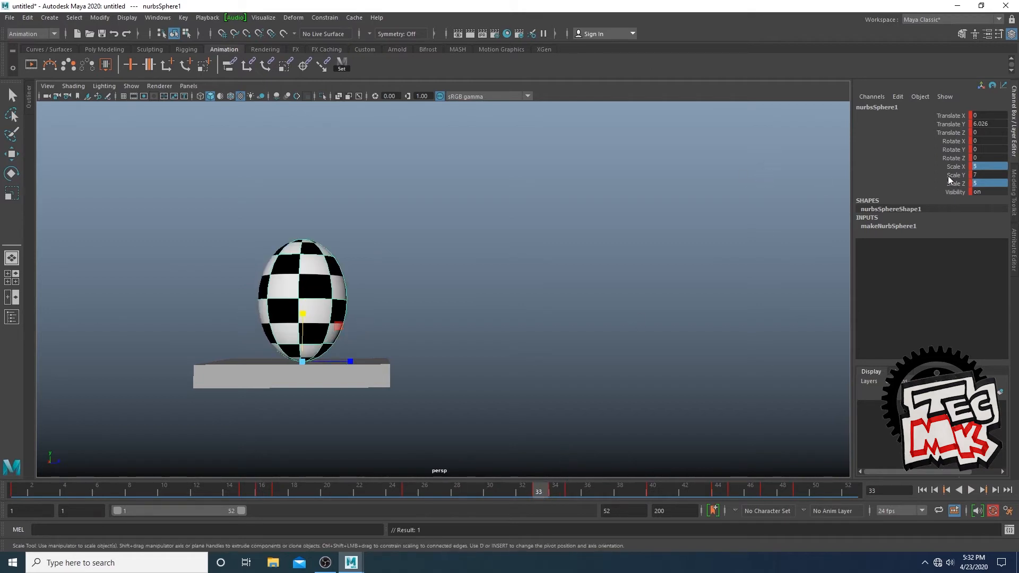
click(948, 176)
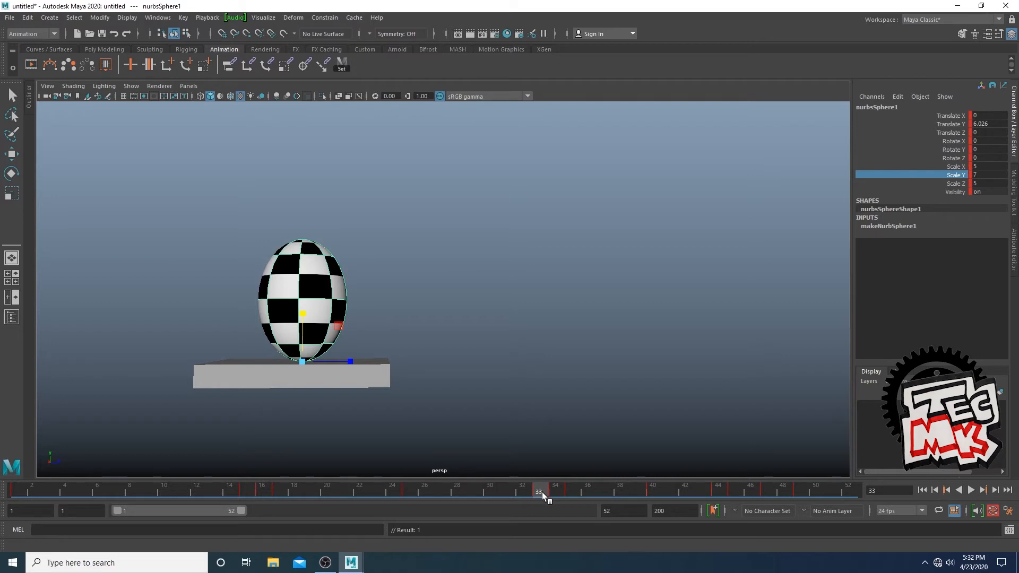
drag(542, 492, 571, 490)
double_click(990, 175)
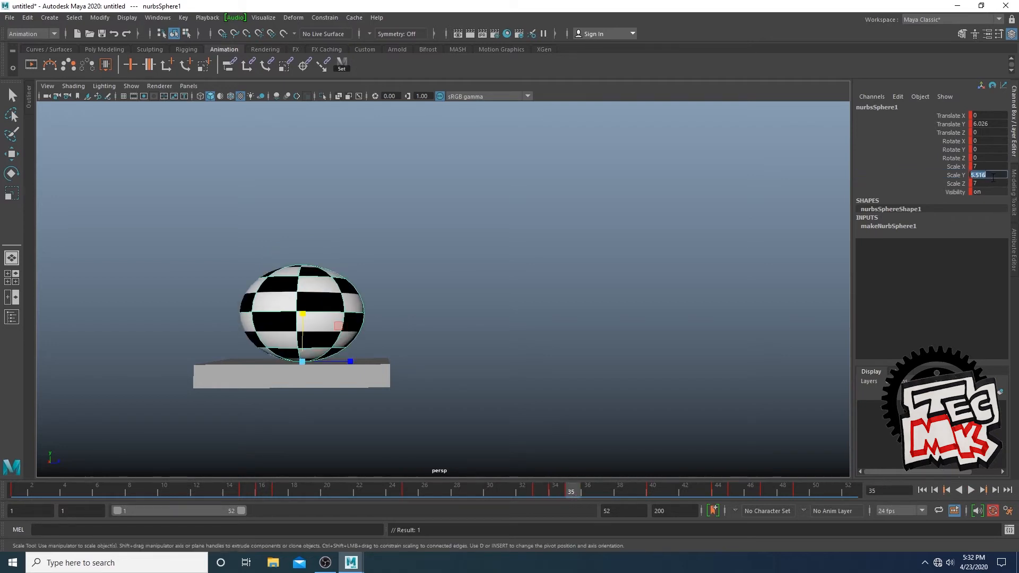
text(6.5)
key(Return)
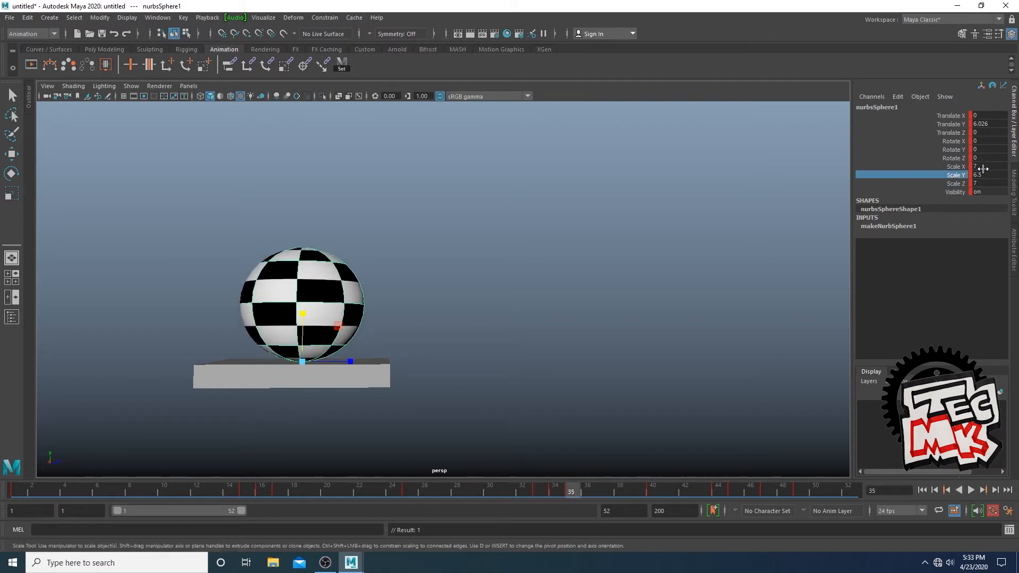
- Compare the stretch at frame 33, and narrow the sphere at frame 35 through Scale X and Scale Z
double_click(988, 167)
click(536, 489)
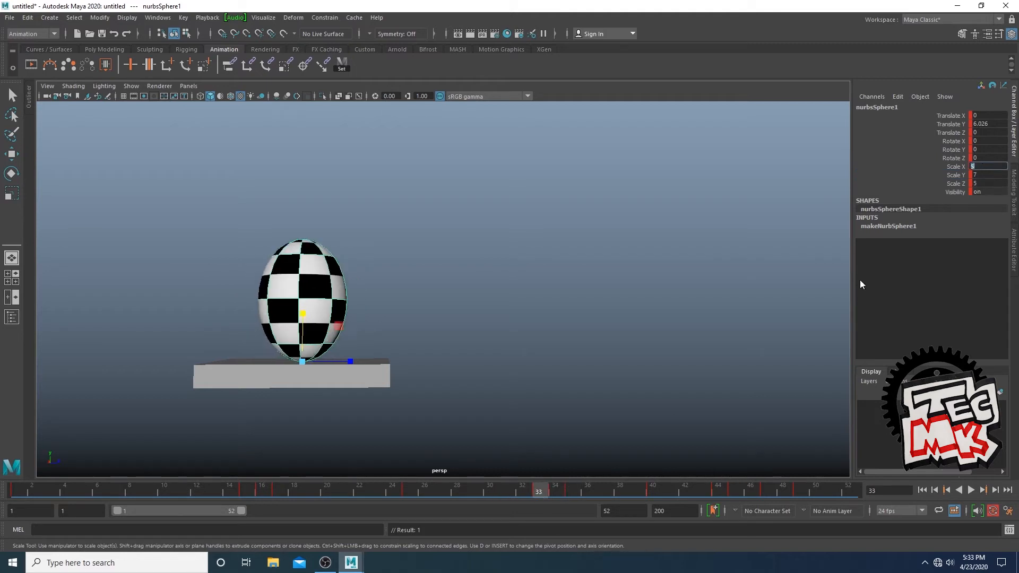
click(944, 168)
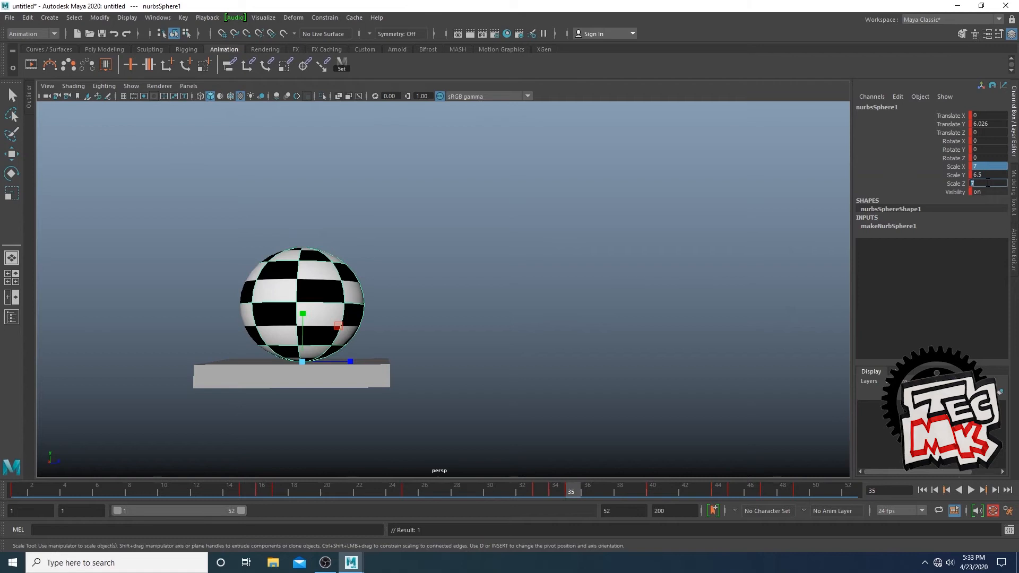
- Step through the second bounce to frame 44 and check the scale values of the landing stretch there
mouse_move(545, 495)
mouse_down()
mouse_move(650, 500)
mouse_move(652, 491)
mouse_move(739, 489)
mouse_move(724, 495)
mouse_up()
alt+drag(542, 383, 552, 413)
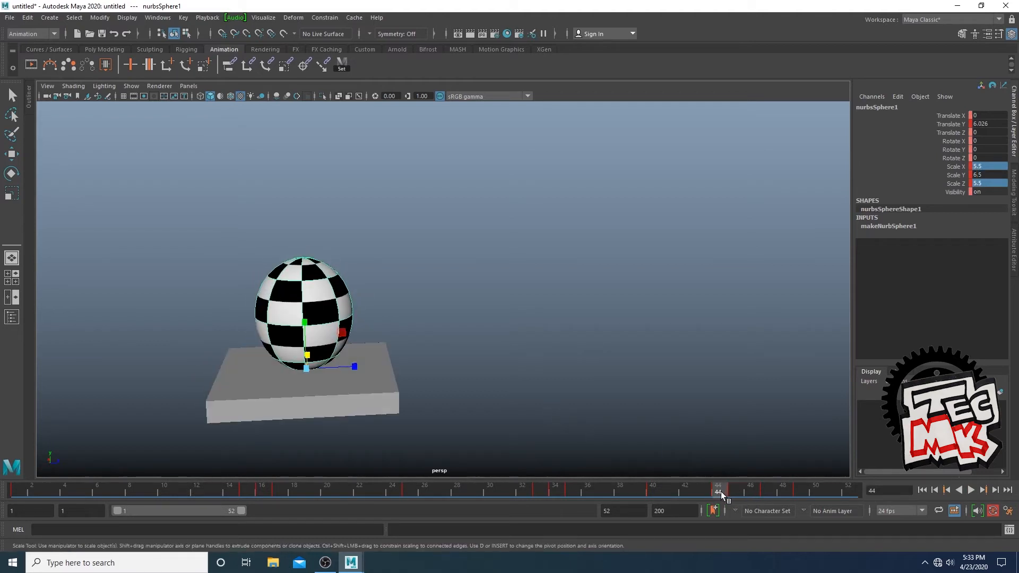
click(948, 181)
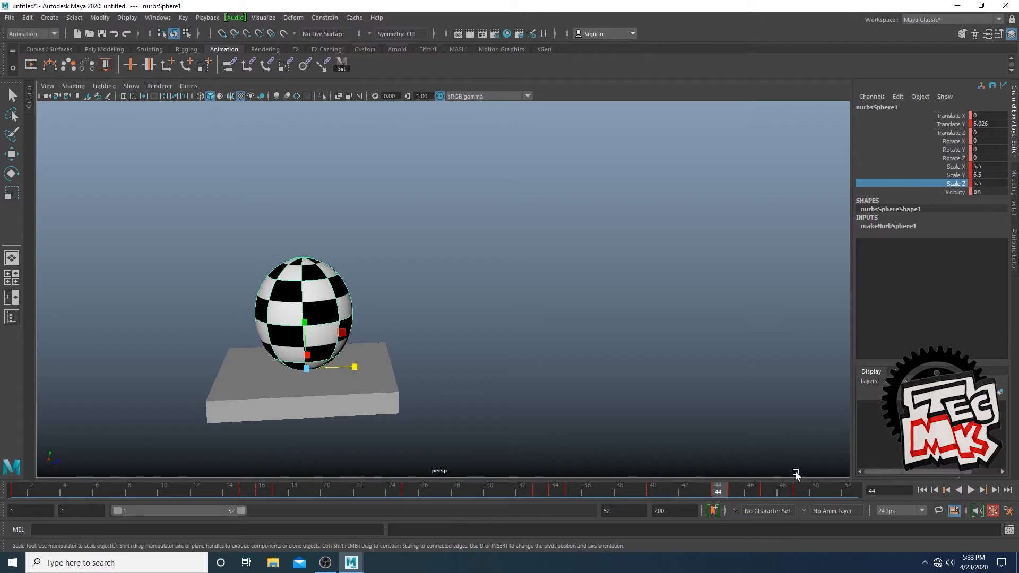
- Try a rebound stretch at frame 46 with Scale Y 6 and Scale X and Scale Z 5.8
drag(723, 491, 748, 492)
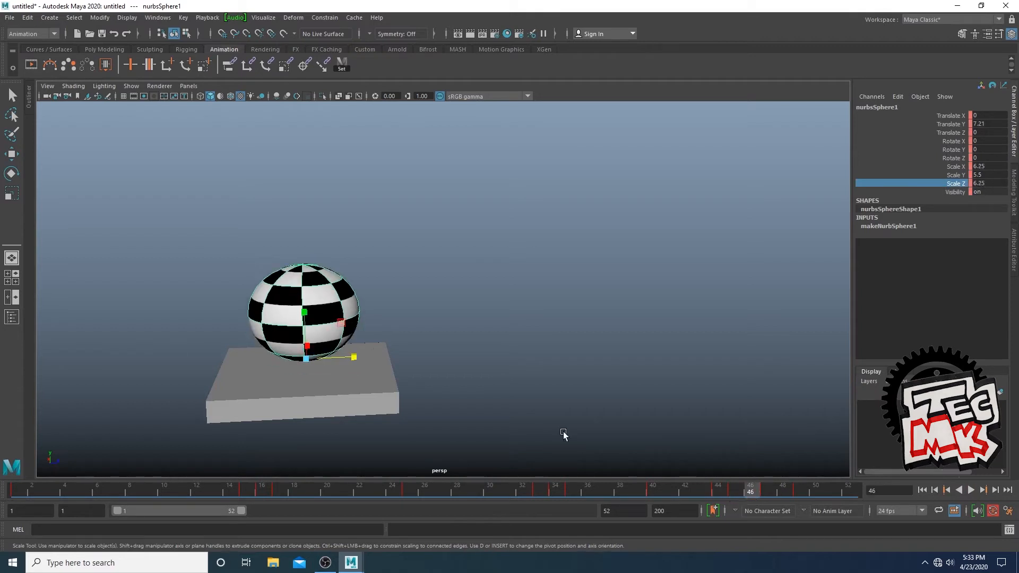
drag(303, 311, 302, 306)
click(993, 174)
text(6)
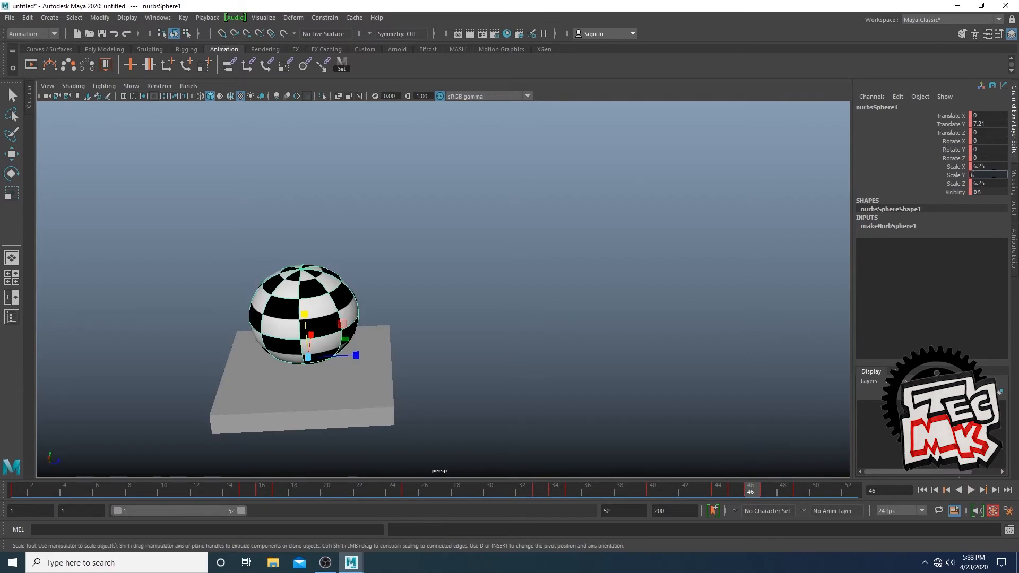
key(Return)
click(982, 184)
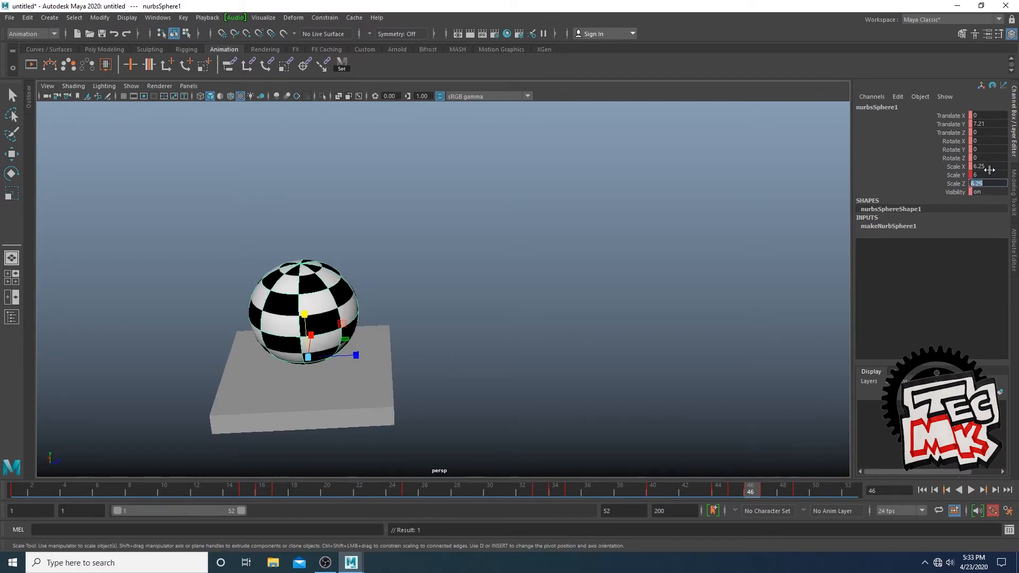
ctrl+click(991, 168)
text(5.8)
key(Return)
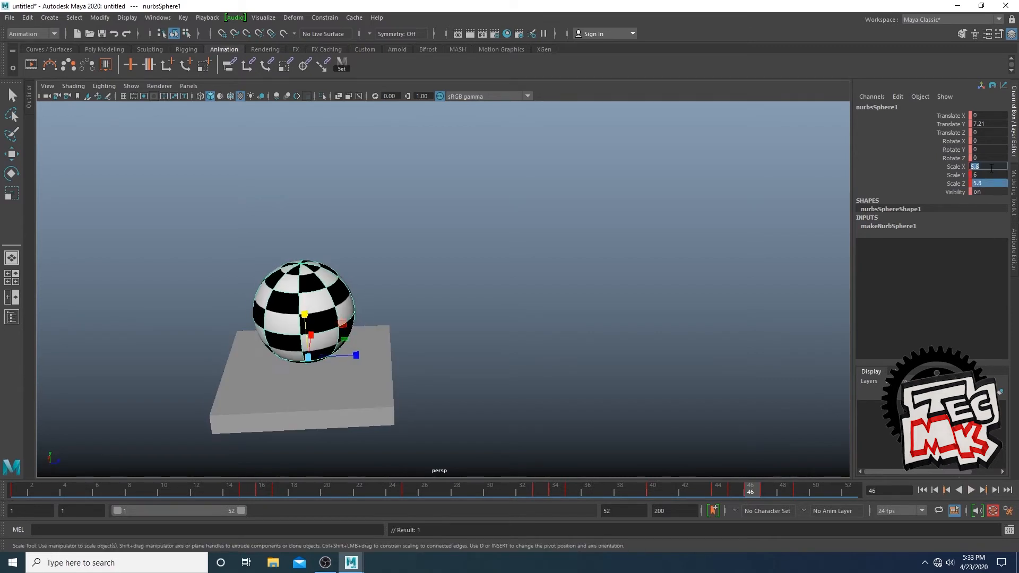
- Rescale the squash pose at frame 46 into a mild rebound, about 5.89 in Scale X, 5.56 in Scale Y and 6 in Scale Z
alt+drag(622, 317, 593, 364)
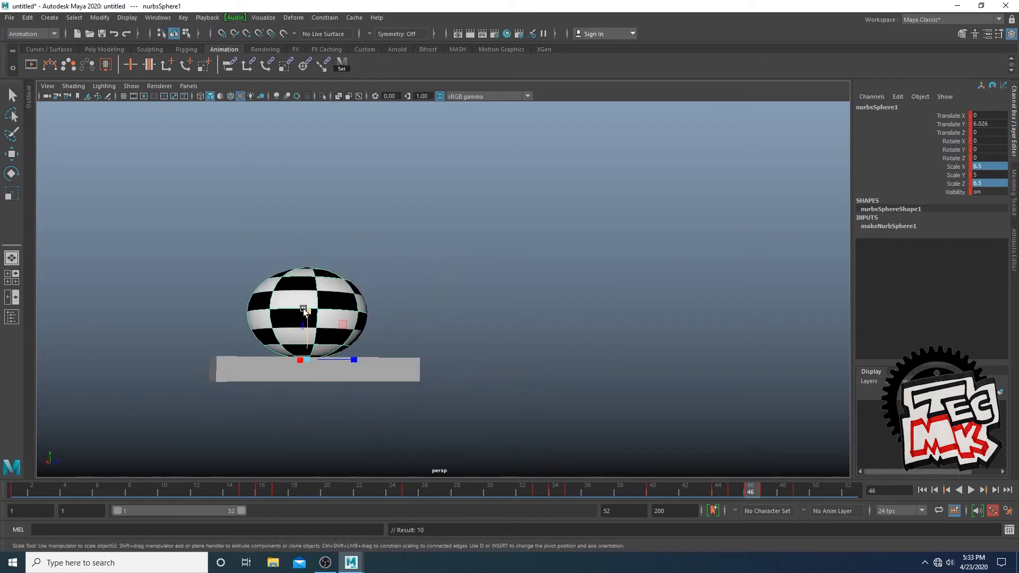
drag(303, 310, 305, 303)
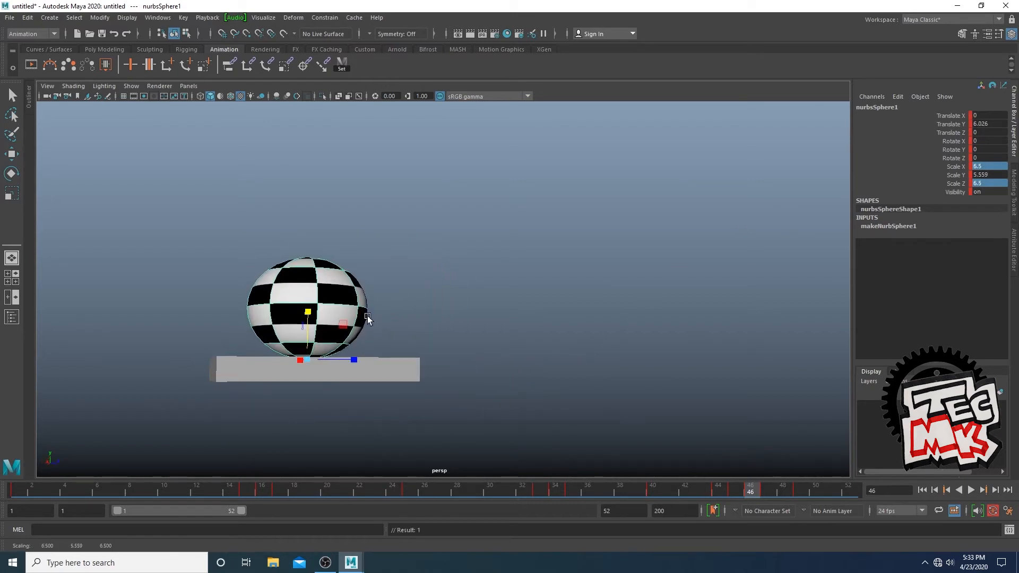
alt+drag(366, 319, 342, 382)
drag(359, 373, 357, 373)
alt+drag(270, 321, 359, 373)
drag(338, 292, 336, 293)
alt+drag(434, 337, 408, 336)
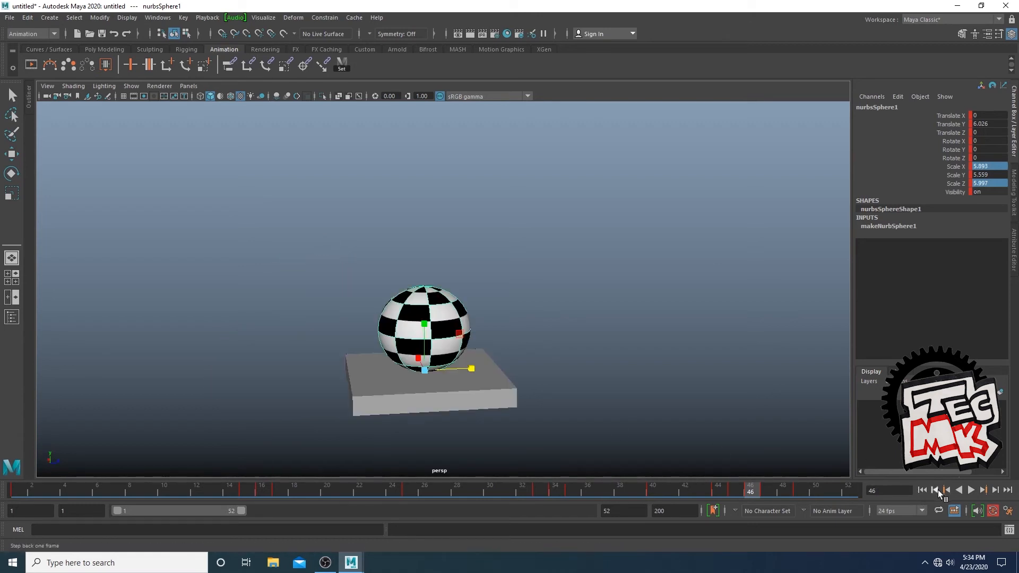
- Reselect the sphere and create a playblast of the bounce animation
click(610, 371)
click(424, 309)
right_click(598, 496)
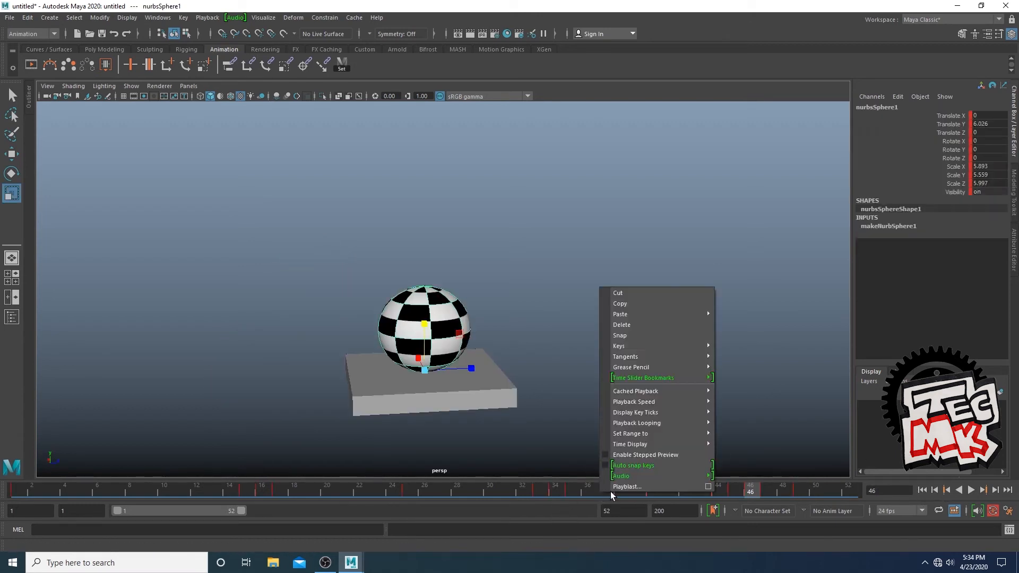
click(674, 489)
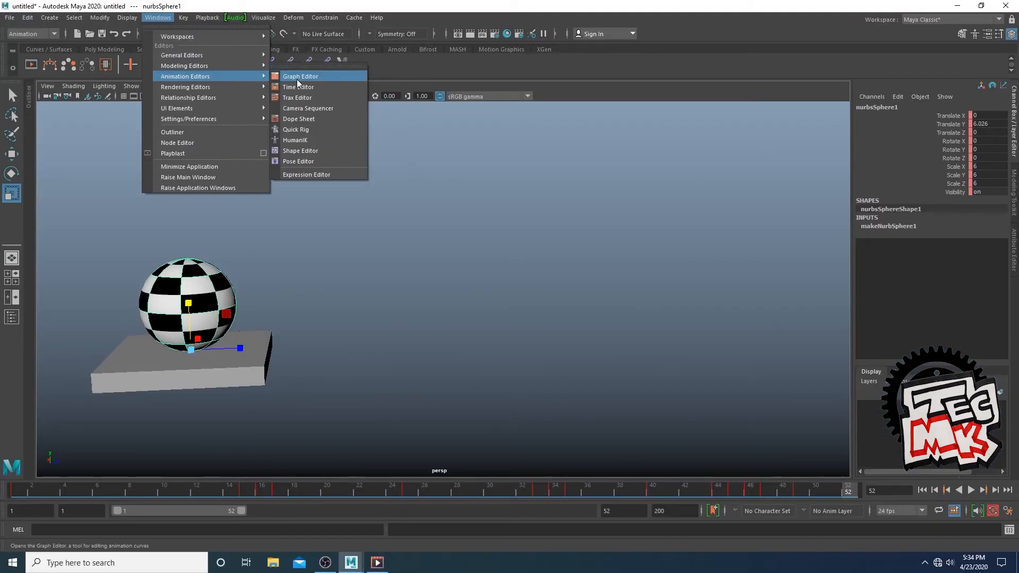
- Open the Graph Editor beside the ball and isolate the sphere's Translate Y curve
click(298, 78)
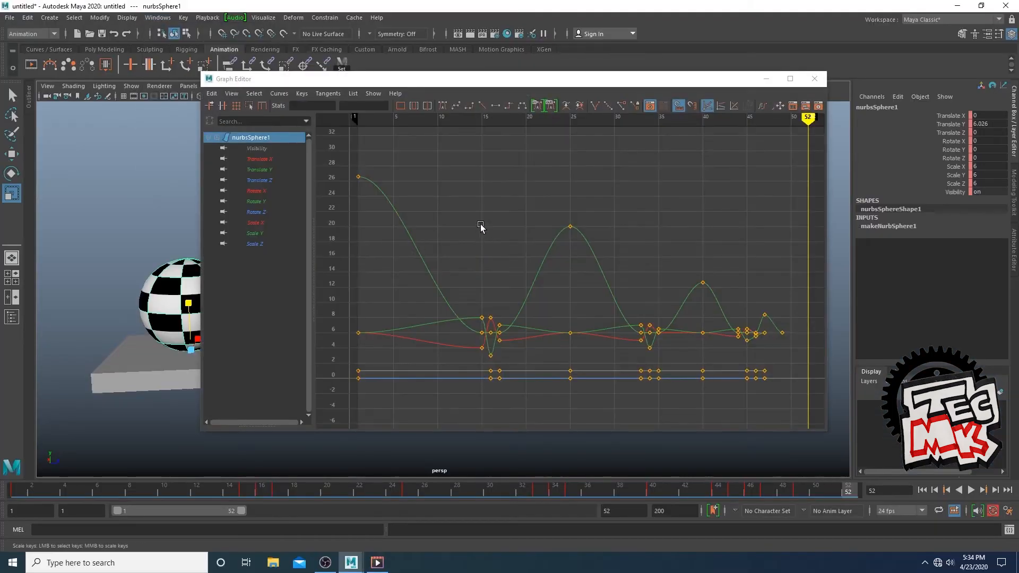
drag(529, 86, 603, 87)
drag(626, 84, 618, 85)
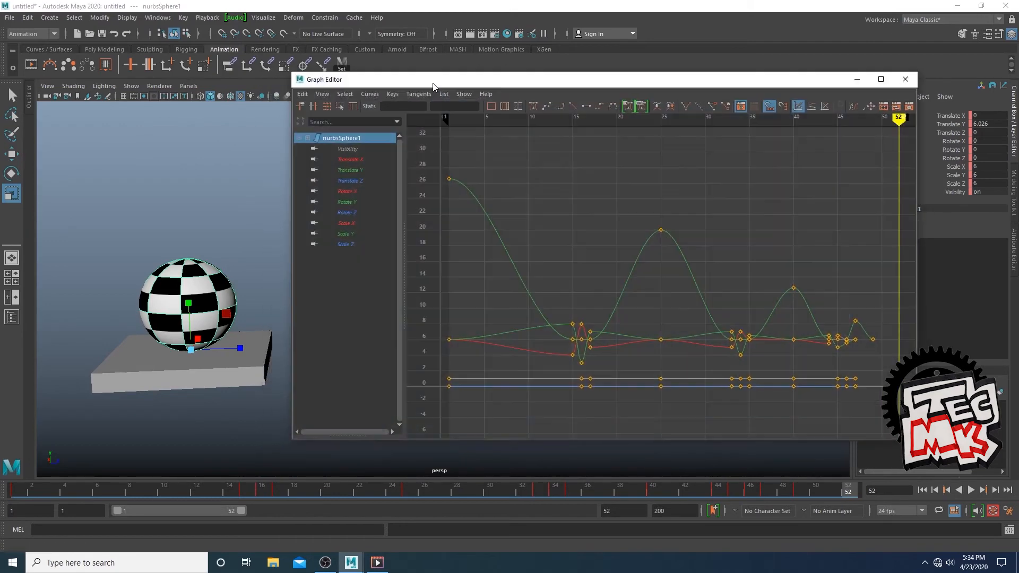
click(356, 179)
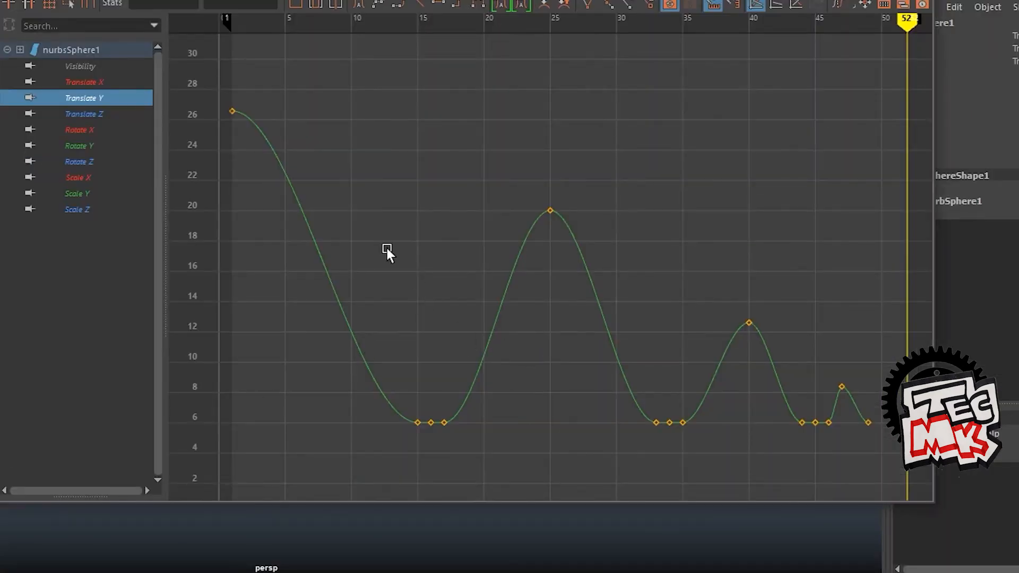
- Examine the Translate Y curve's start key, ground contact keys and the bounce peak at frame 25
drag(234, 106, 236, 109)
drag(326, 352, 430, 464)
drag(593, 335, 680, 456)
click(407, 412)
drag(460, 438, 459, 438)
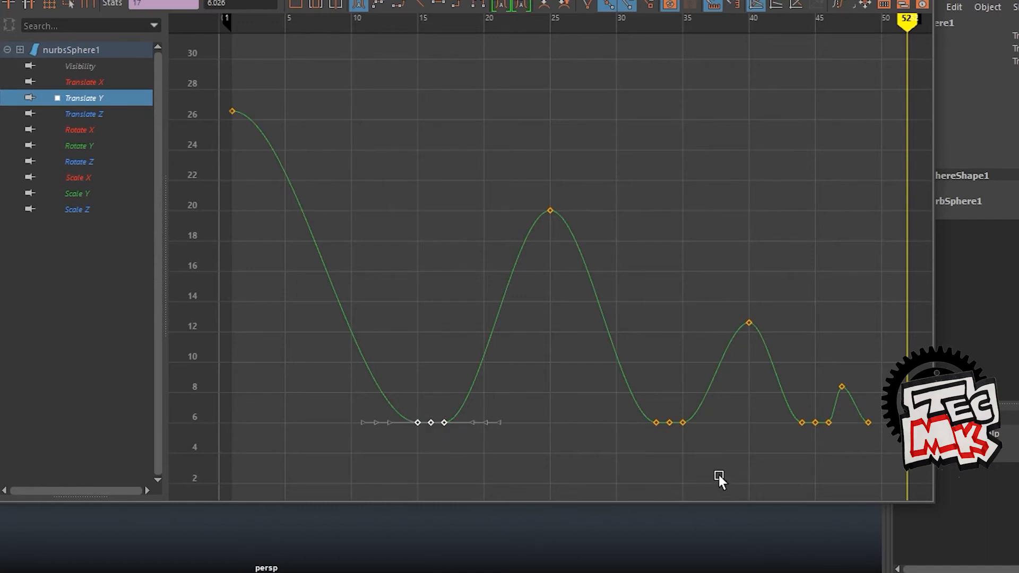
click(695, 448)
drag(597, 239, 597, 241)
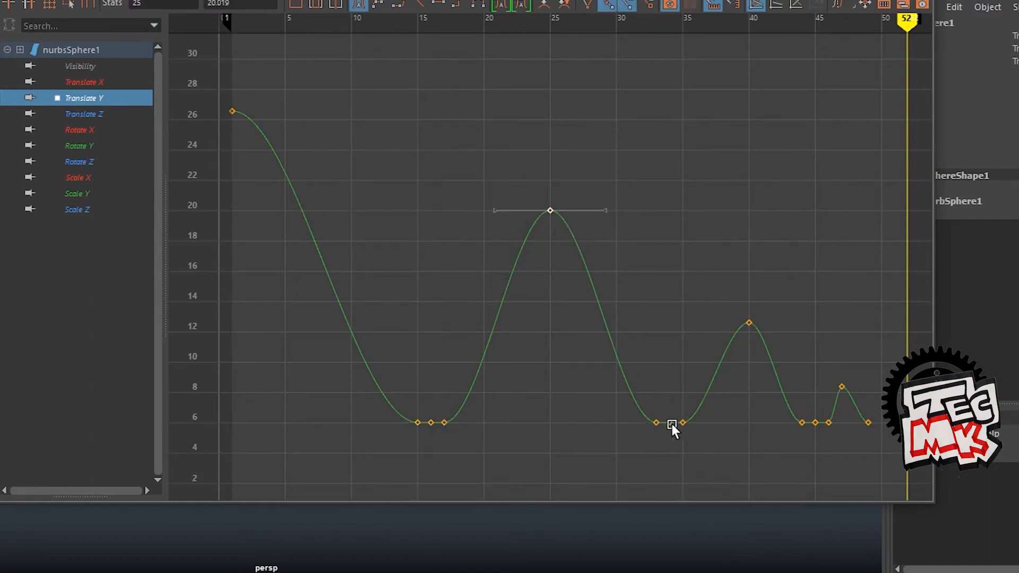
drag(697, 408, 632, 432)
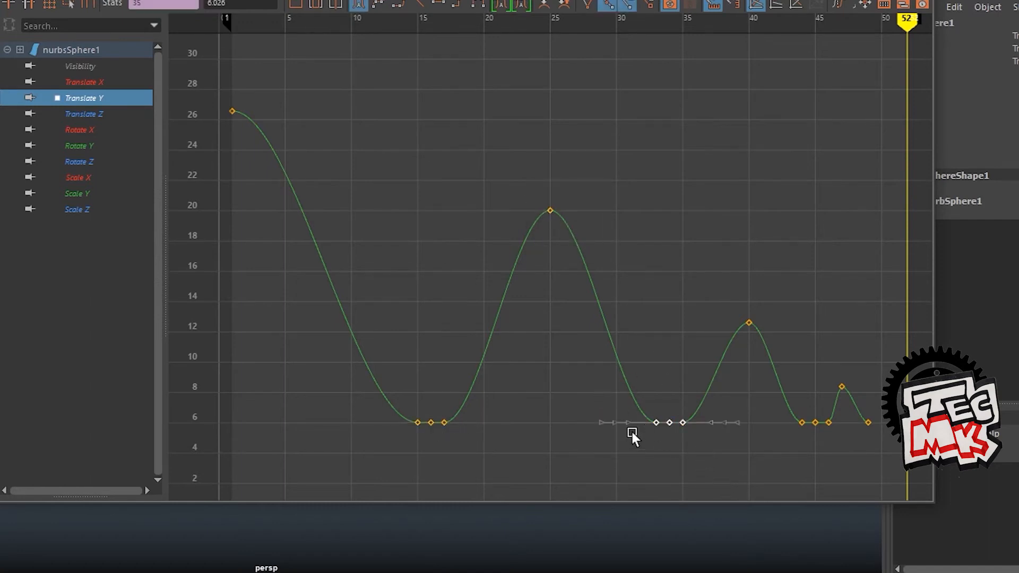
click(769, 453)
- Move the last bounce's peak key on the Translate Y curve to frame 48, and go to frame 15
drag(783, 411, 847, 445)
drag(833, 371, 852, 393)
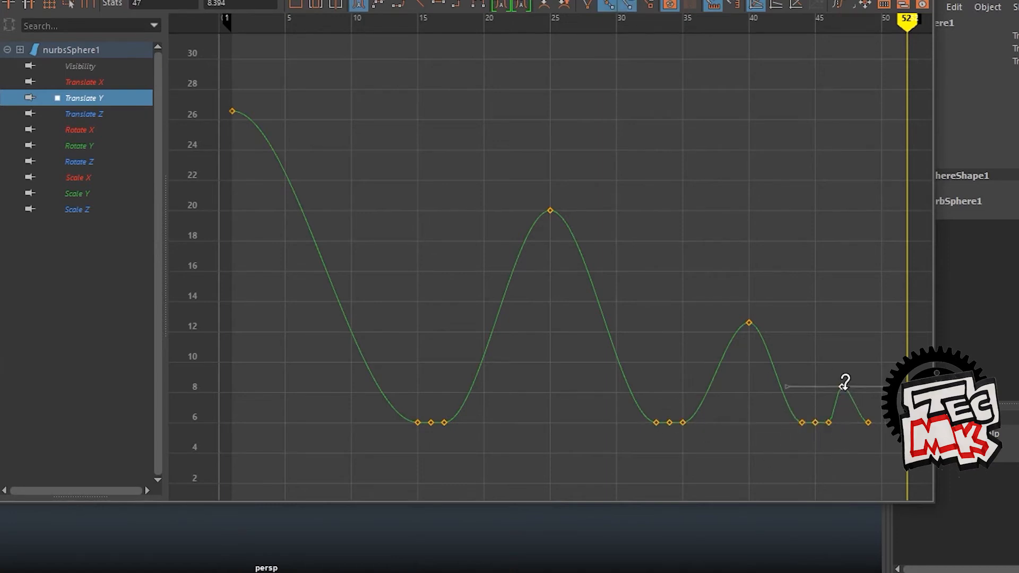
mouse_move(370, 119)
mouse_down()
mouse_move(295, 121)
mouse_move(418, 151)
mouse_up()
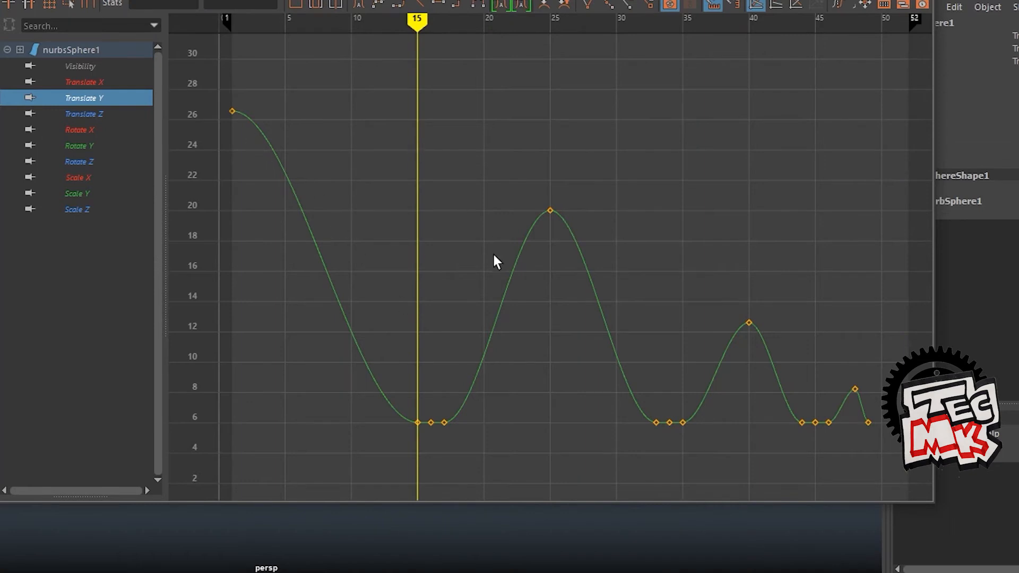
- Try lowering the frame 15 landing key on the Translate Y curve, and undo the move
alt+right_drag(495, 262, 730, 262)
scroll(728, 260, down, 4)
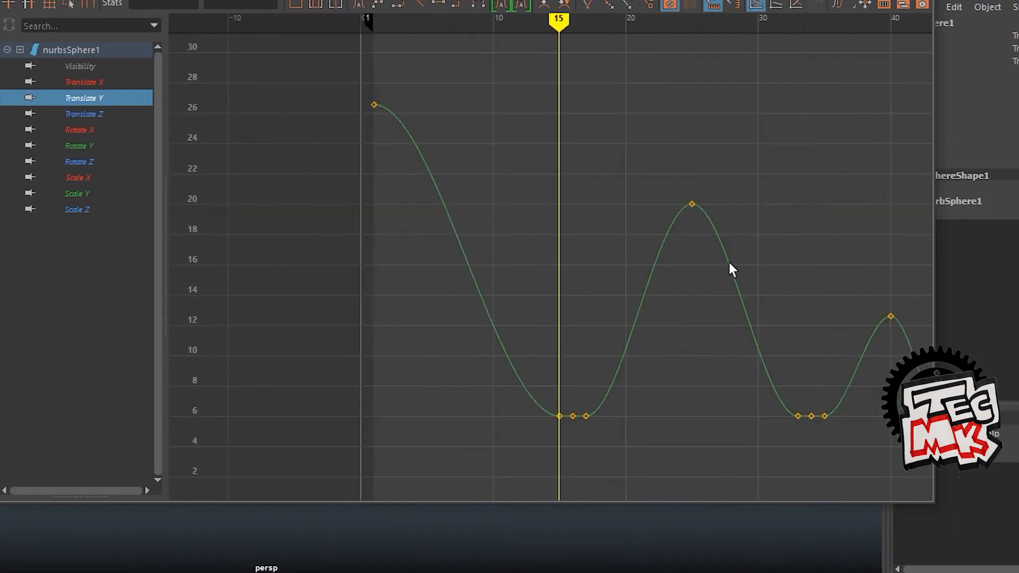
alt+middle_drag(659, 264, 647, 277)
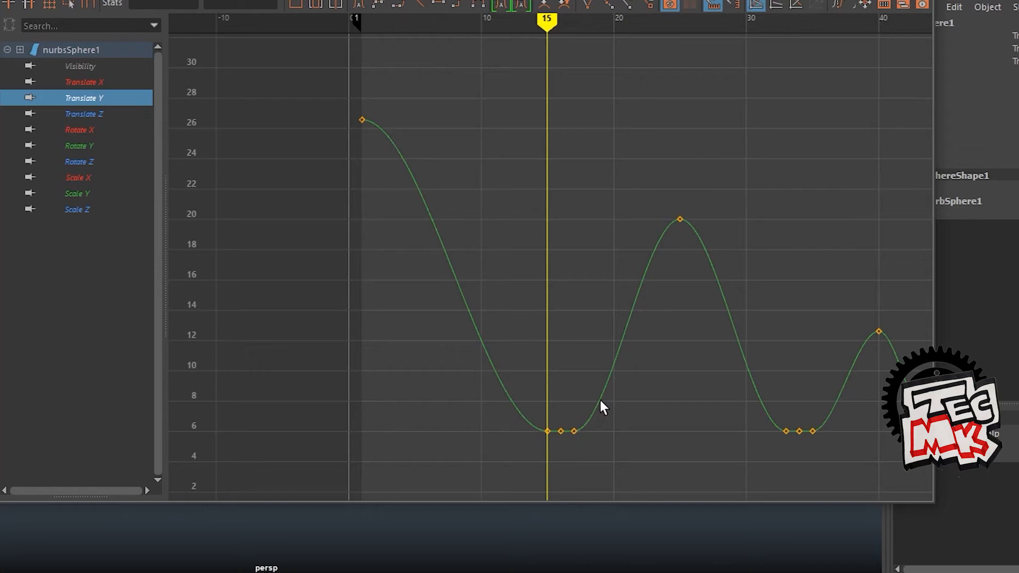
scroll(702, 289, up, 3)
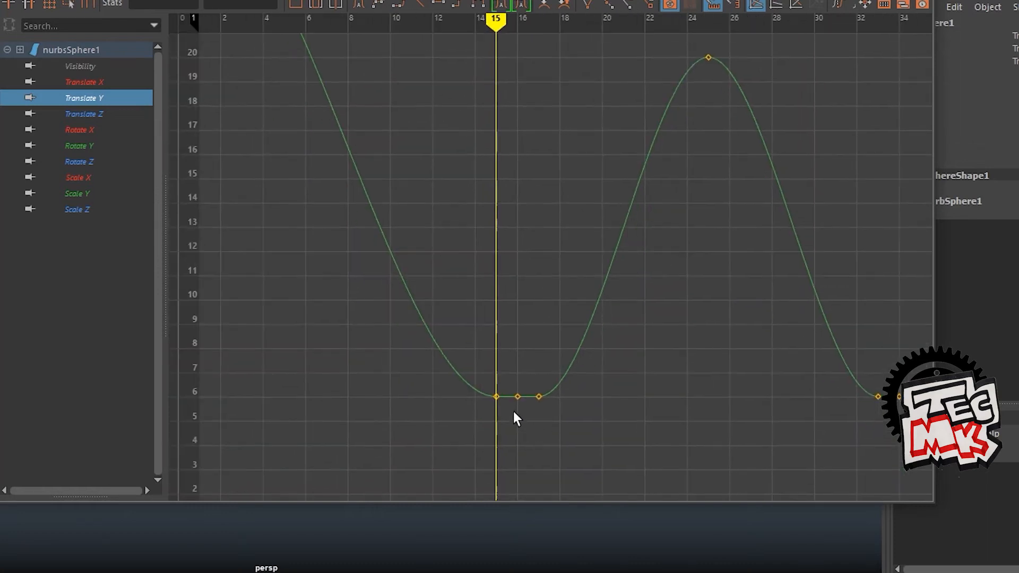
click(494, 396)
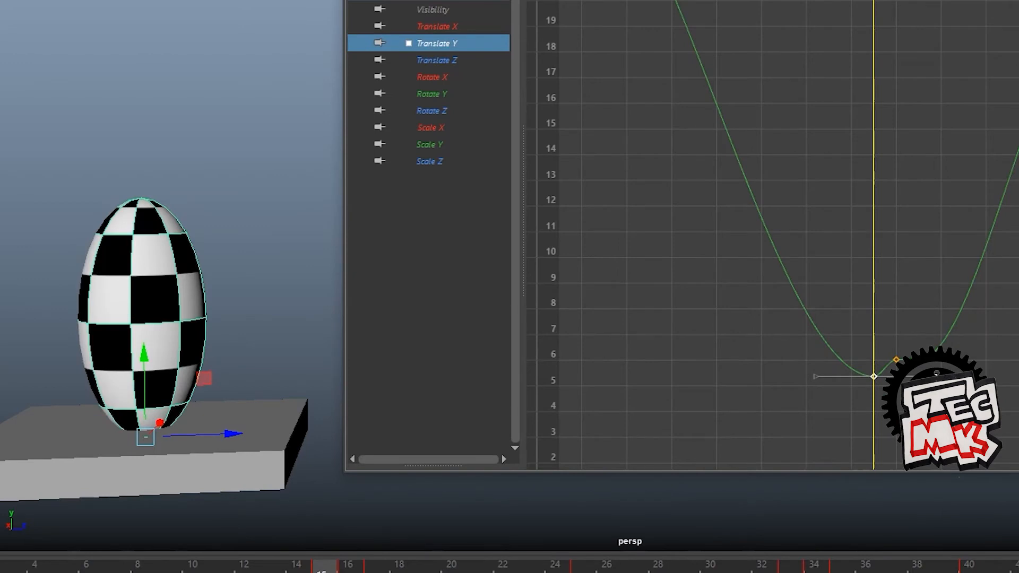
key(ctrl+z)
- Try tilting the unbroken tangent of the frame 15 landing key both ways, and undo the tangent changes
middle_drag(441, 397, 439, 385)
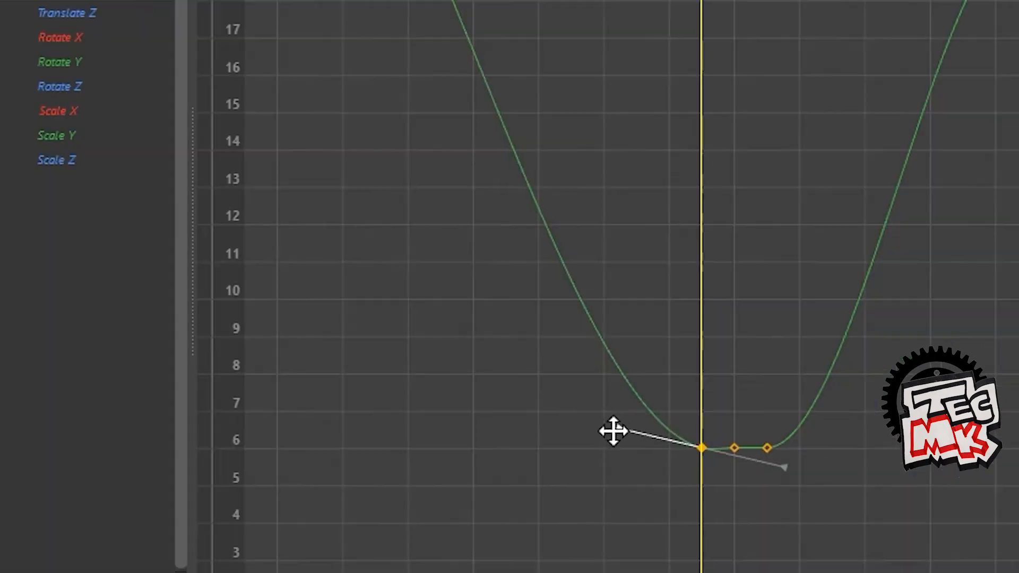
middle_drag(613, 431, 639, 414)
middle_drag(639, 414, 636, 435)
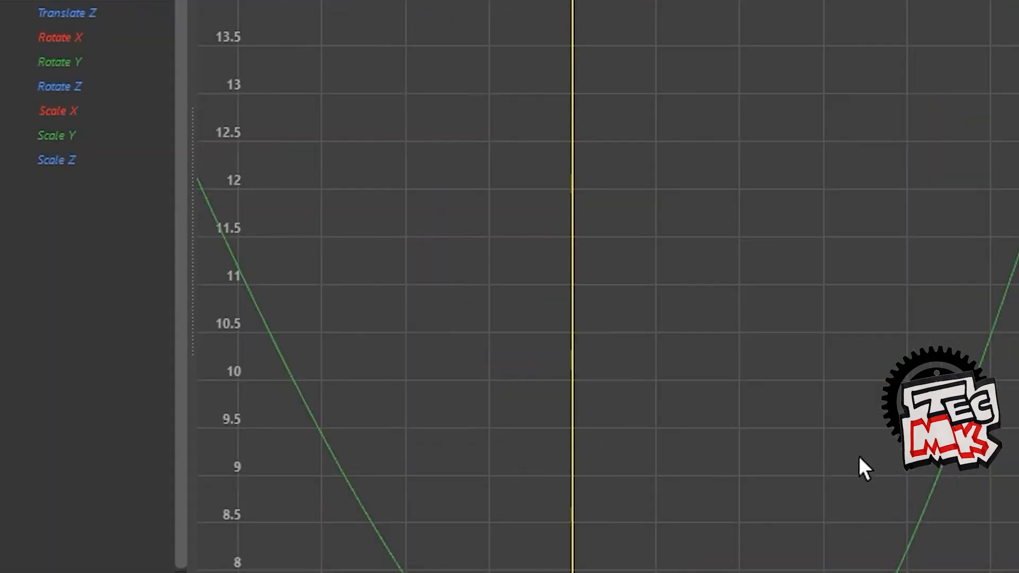
alt+middle_drag(865, 451, 927, 107)
scroll(724, 345, up, 3)
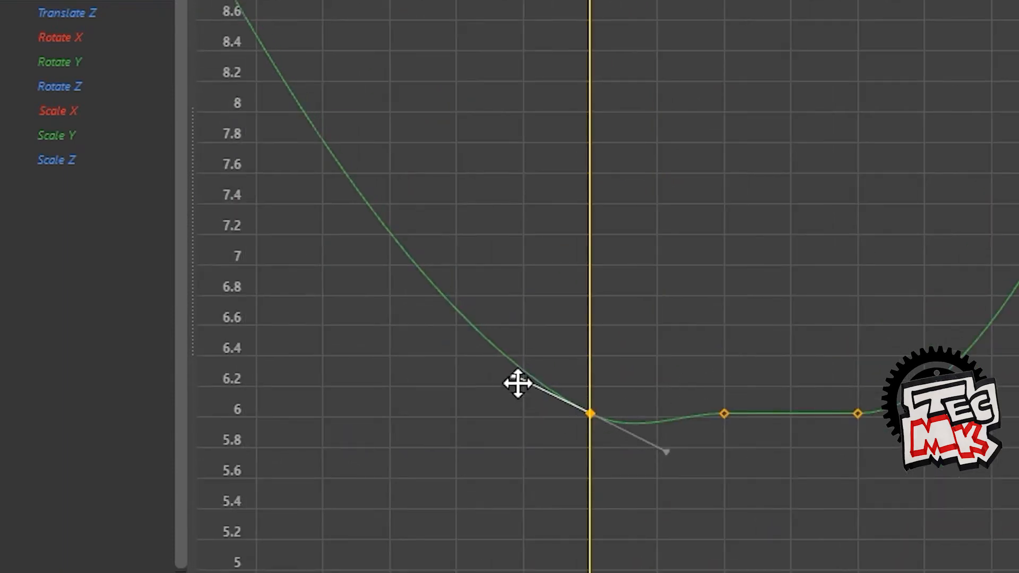
middle_drag(518, 384, 516, 474)
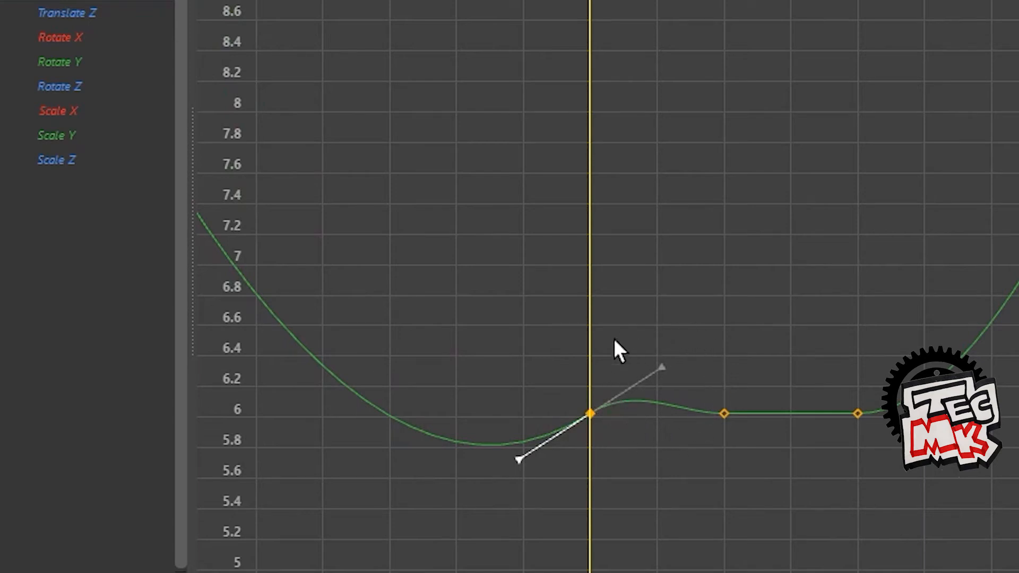
key(ctrl+z)
scroll(693, 350, down, 3)
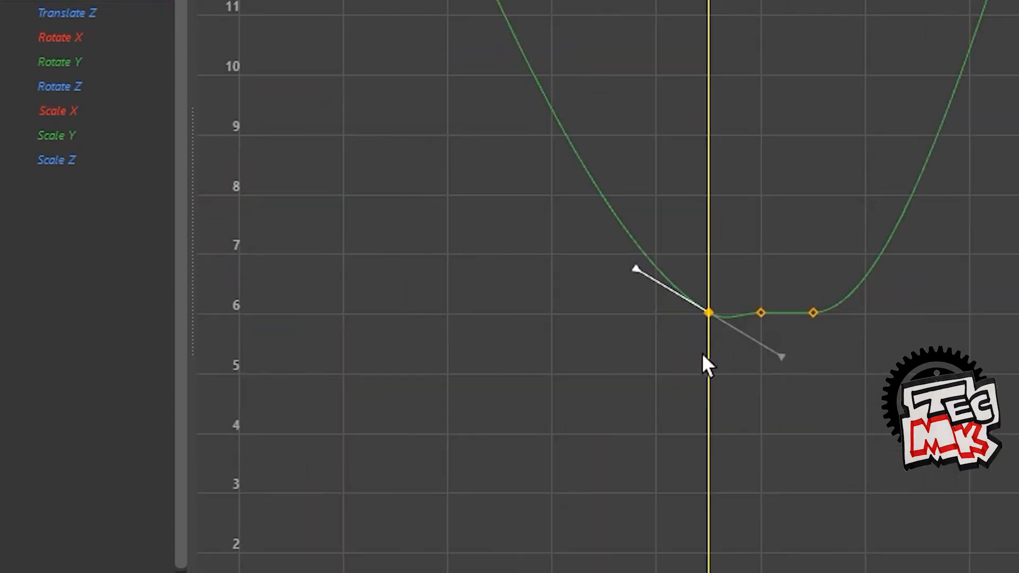
key(ctrl+z)
- Break the tangents of the frame 15 landing key on the Translate Y curve
alt+middle_drag(771, 308, 722, 463)
scroll(674, 519, up, 3)
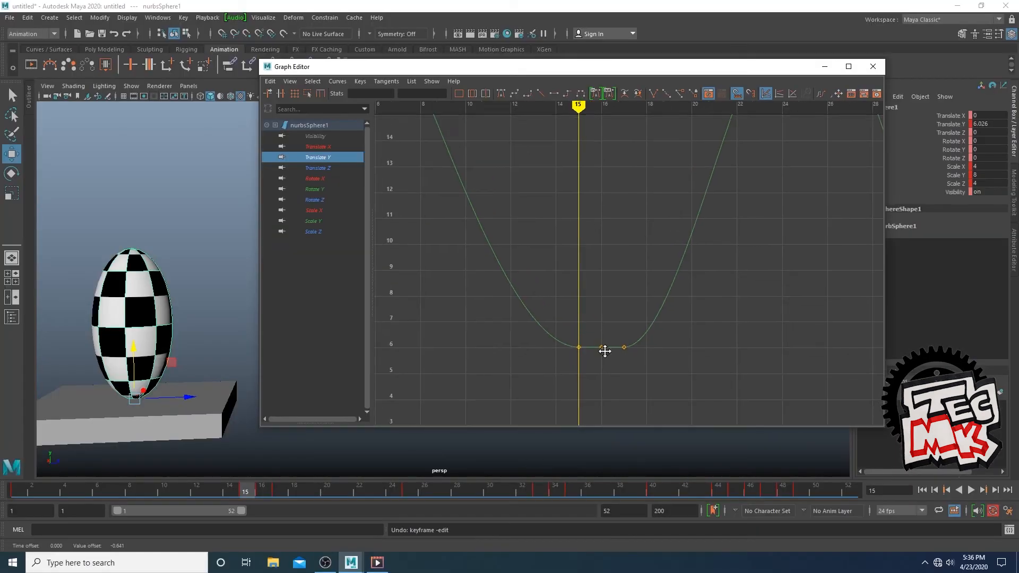
alt+middle_drag(581, 387, 592, 306)
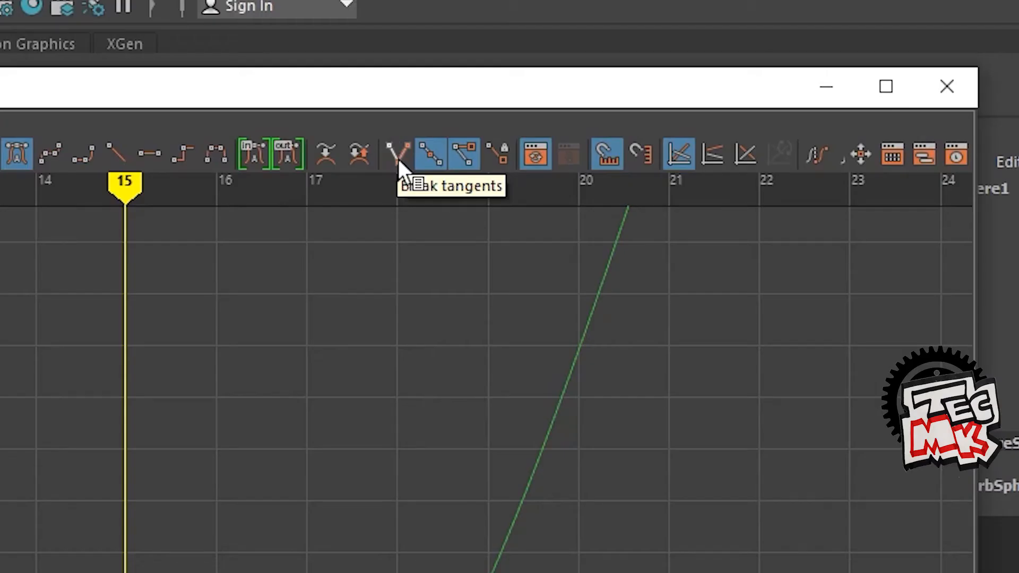
click(397, 158)
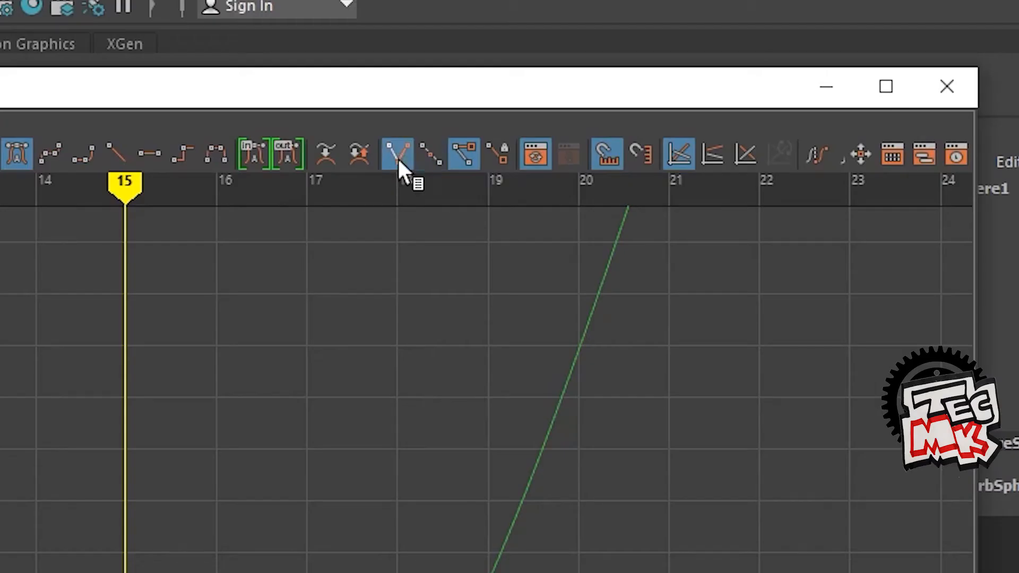
alt+right_drag(593, 378, 622, 362)
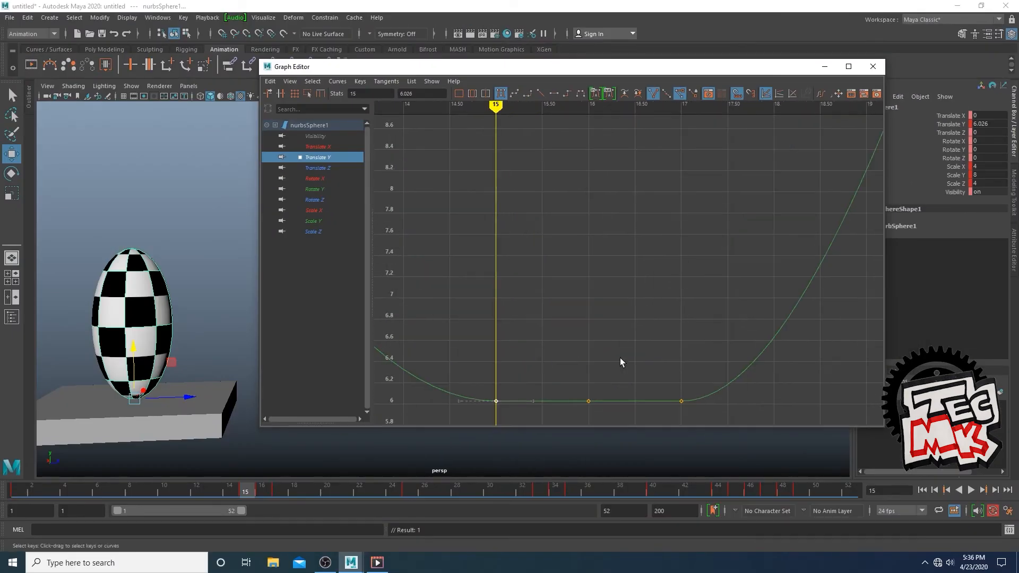
alt+right_drag(495, 405, 519, 352)
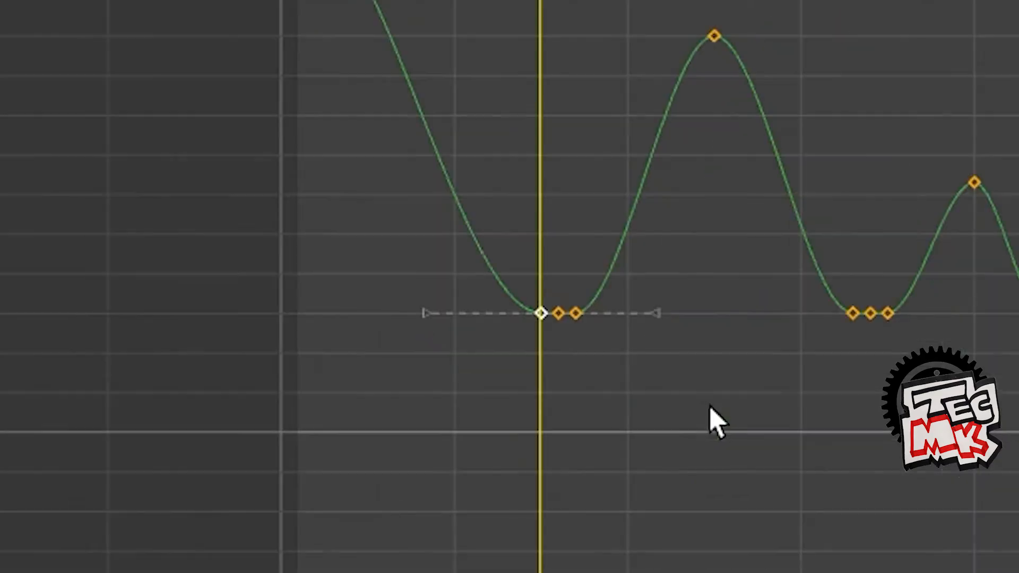
- Steepen the broken incoming tangent of the frame 15 landing key on the Translate Y curve so the ball falls sharply into contact
alt+middle_drag(709, 404, 651, 364)
scroll(650, 364, up, 3)
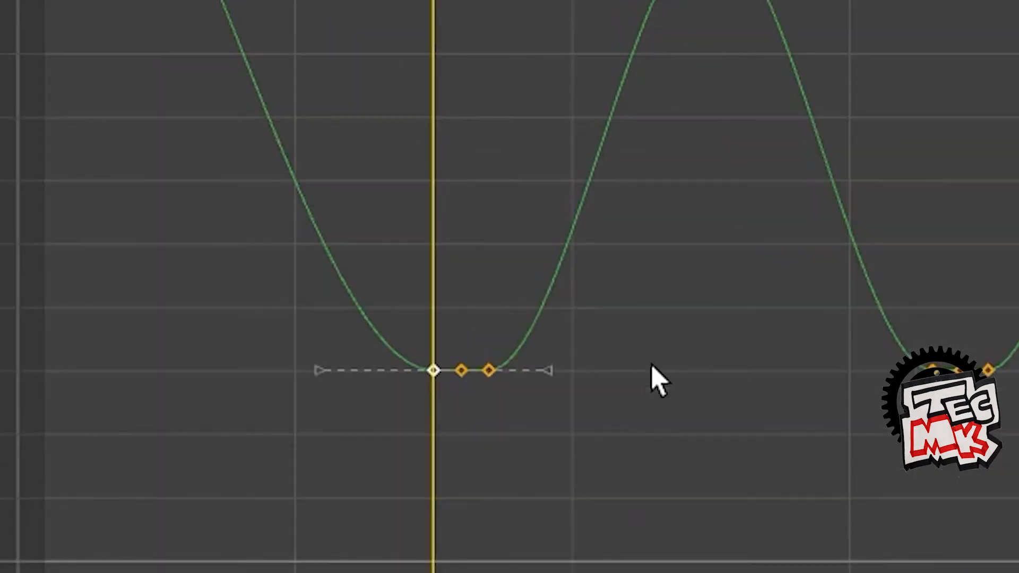
drag(237, 344, 334, 421)
middle_drag(318, 403, 382, 191)
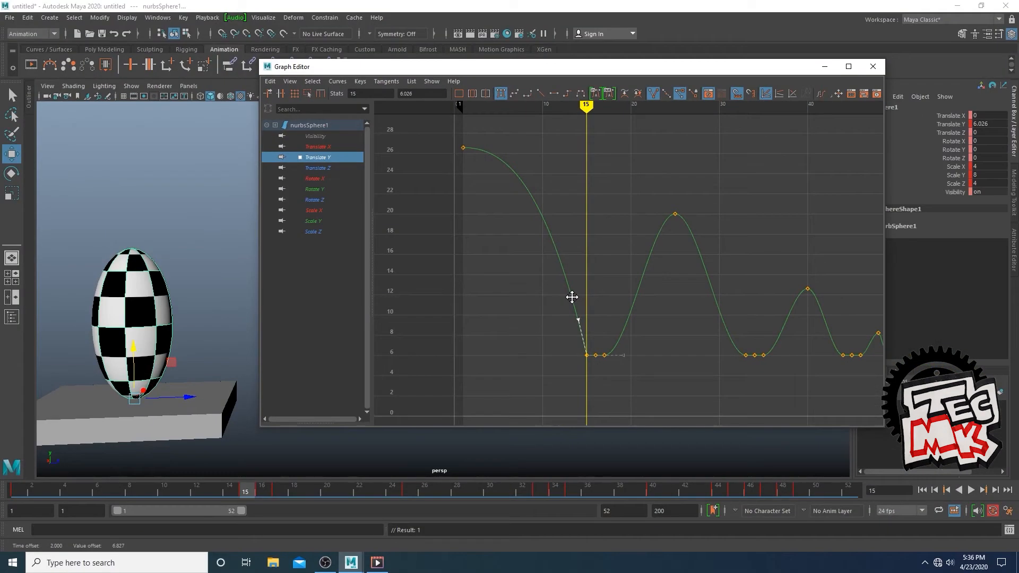
click(558, 327)
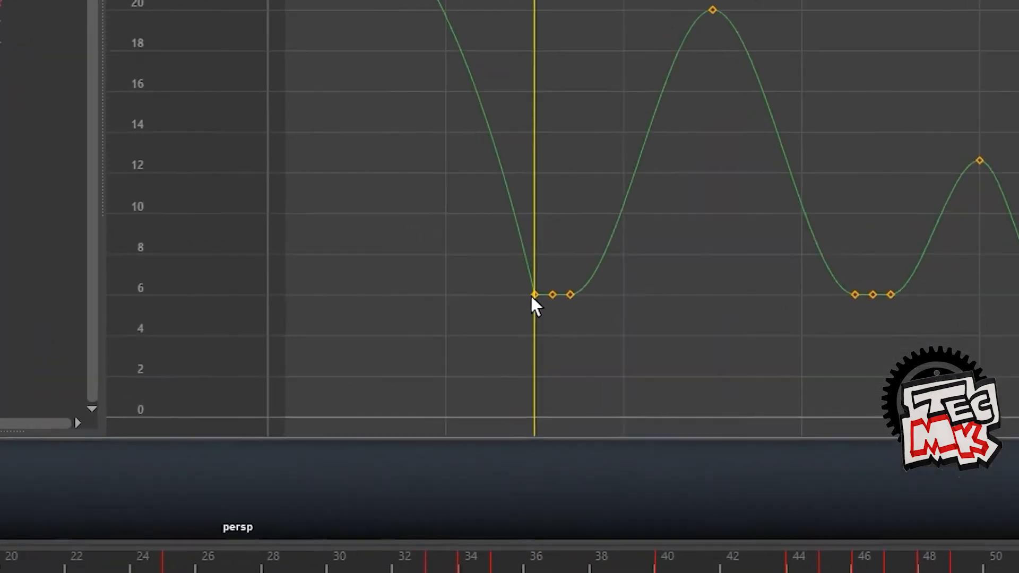
- Examine the contact keys from frame 15 on the Translate Y curve up close
scroll(527, 259, up, 3)
alt+middle_drag(548, 255, 626, 24)
scroll(670, 159, up, 7)
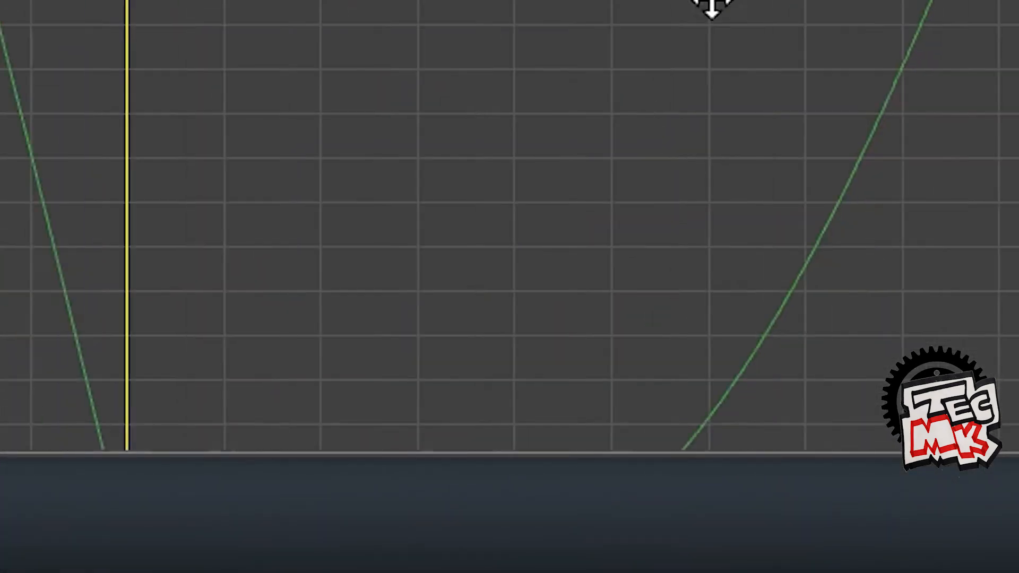
alt+middle_drag(711, 2, 887, 0)
scroll(484, 351, up, 3)
alt+middle_drag(421, 341, 807, 59)
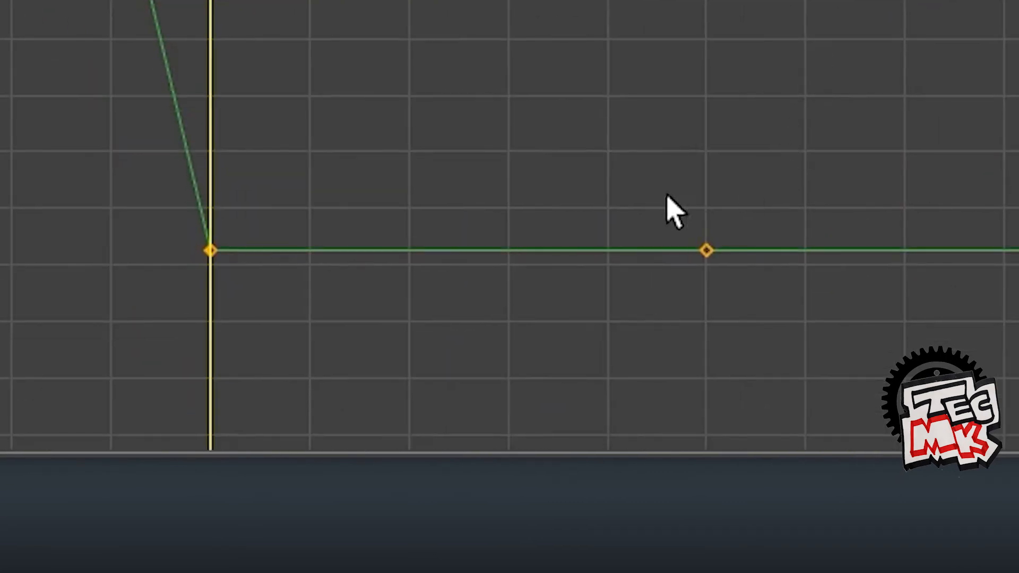
scroll(667, 193, up, 2)
alt+middle_drag(666, 192, 784, 16)
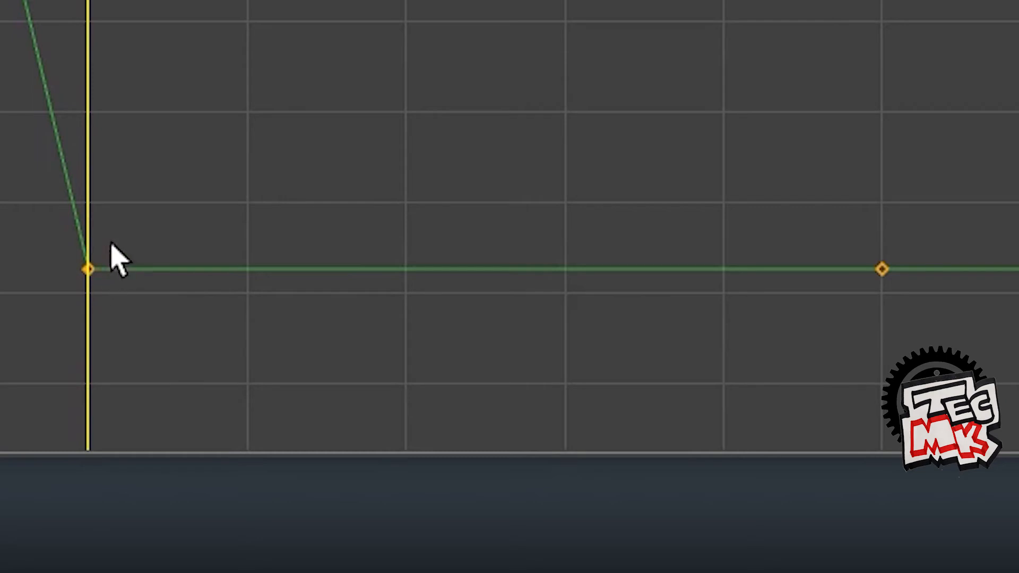
scroll(230, 240, down, 5)
alt+middle_drag(831, 127, 549, 388)
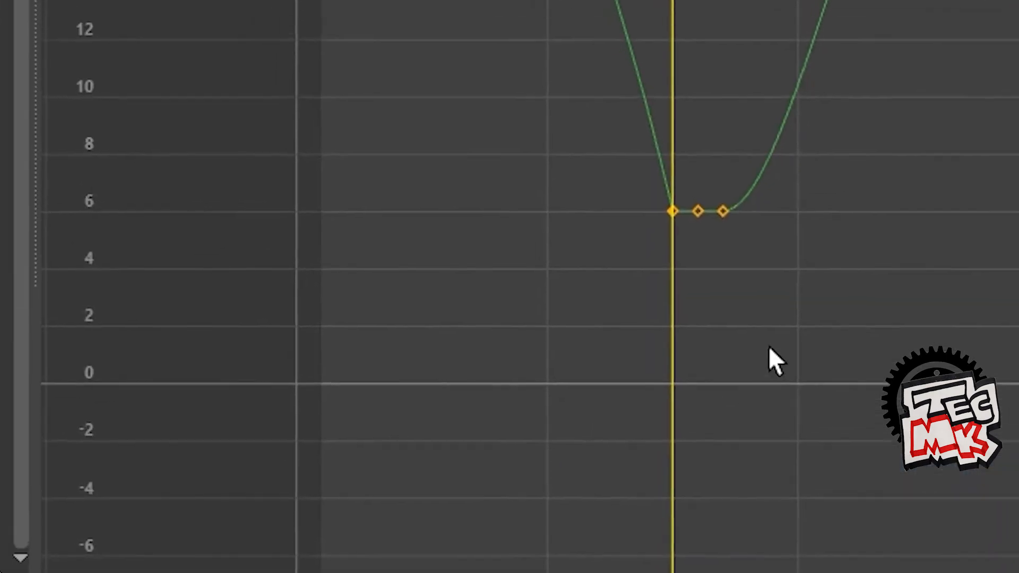
- Break the tangents of the frame 17 takeoff key on the Translate Y curve and steepen its outgoing tangent
drag(689, 287, 732, 393)
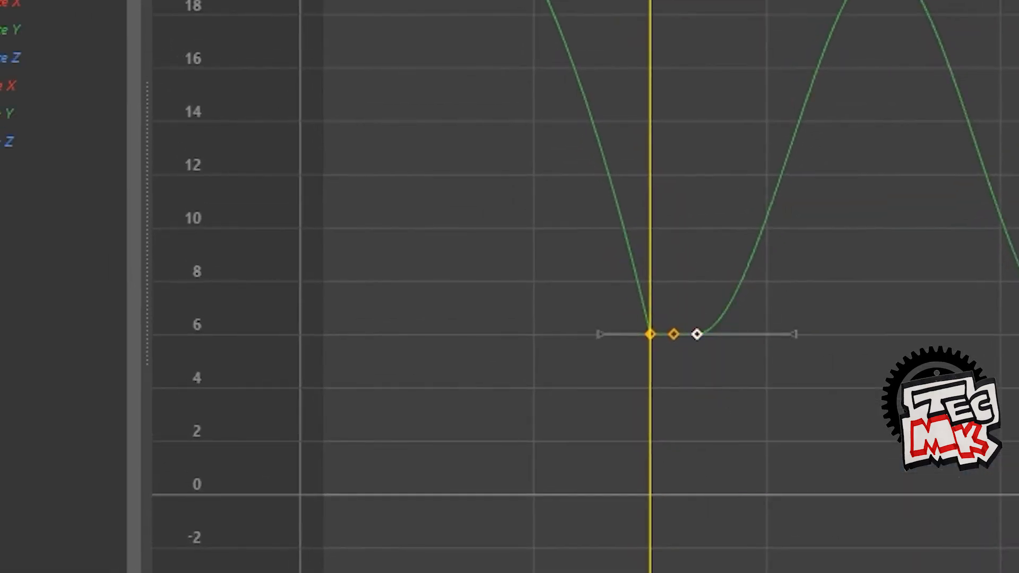
scroll(724, 361, up, 5)
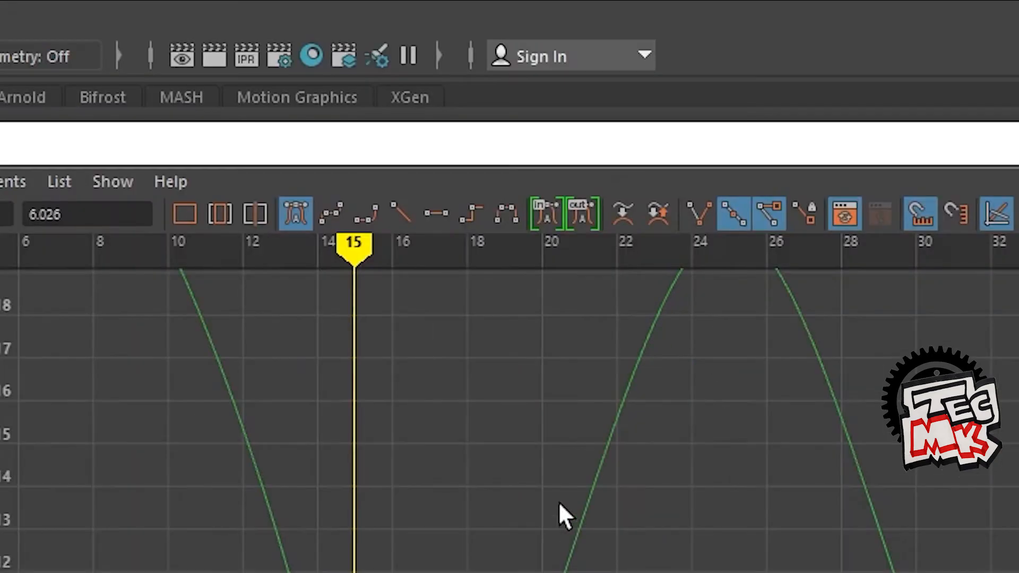
click(691, 209)
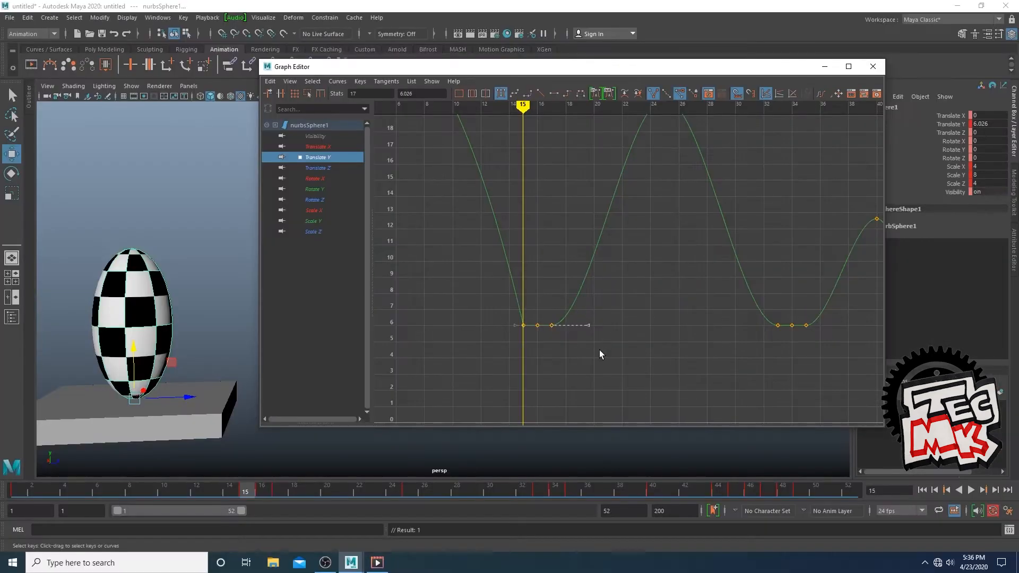
middle_drag(599, 349, 572, 289)
key(a)
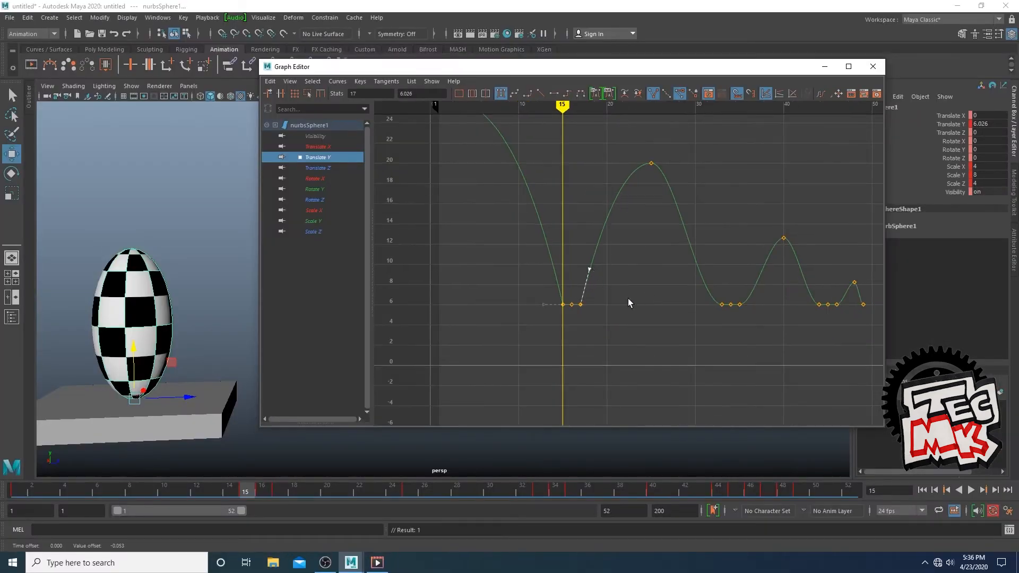
- Break the tangents of the landing and takeoff keys at frames 33, 35, 44, 46 and 49 on the Translate Y curve
alt+middle_drag(745, 336, 658, 334)
scroll(656, 336, up, 4)
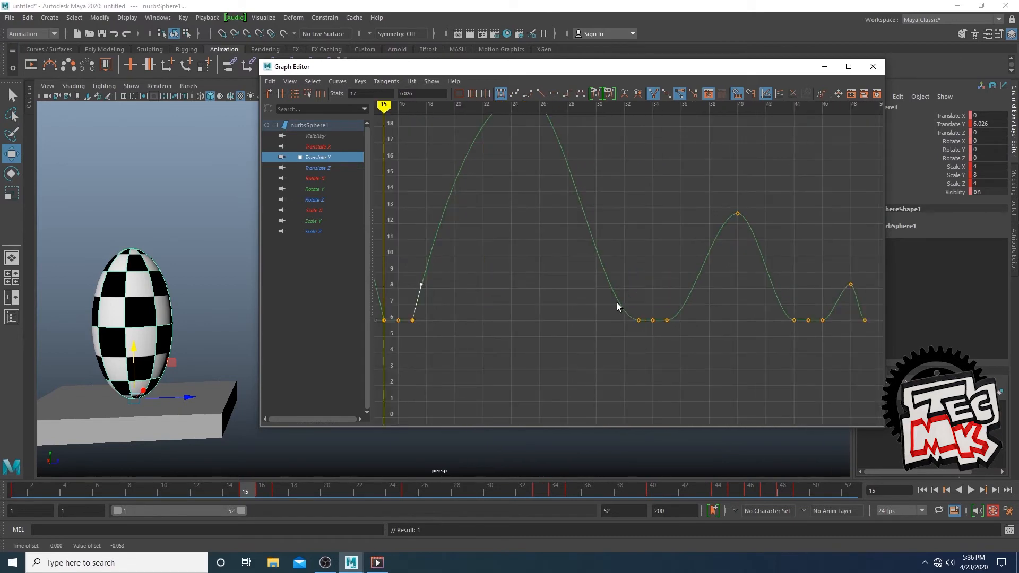
drag(617, 303, 642, 338)
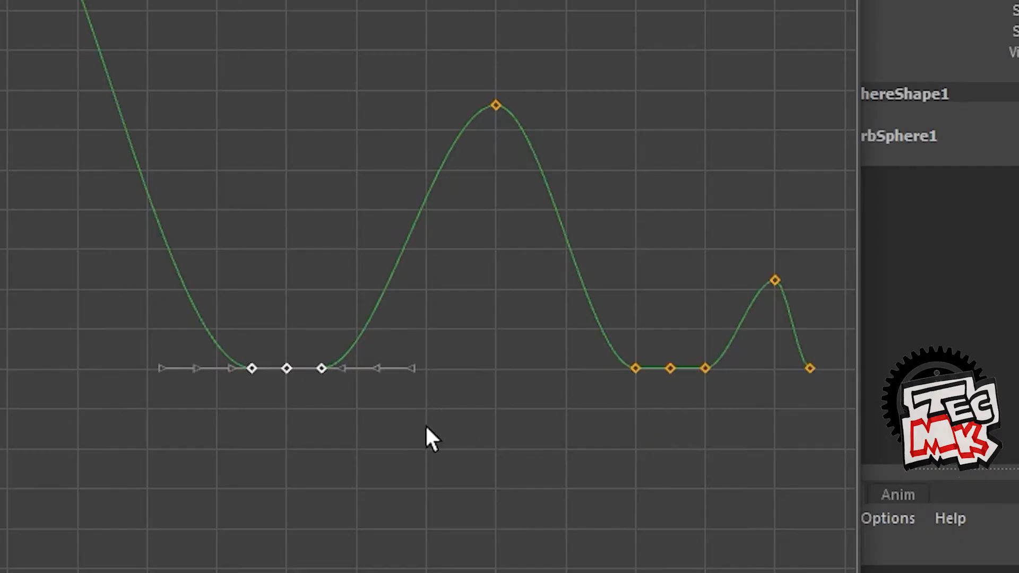
click(708, 342)
drag(618, 295, 648, 343)
shift+drag(661, 295, 678, 340)
shift+drag(350, 418, 352, 418)
shift+drag(622, 373, 641, 374)
shift+drag(710, 359, 714, 373)
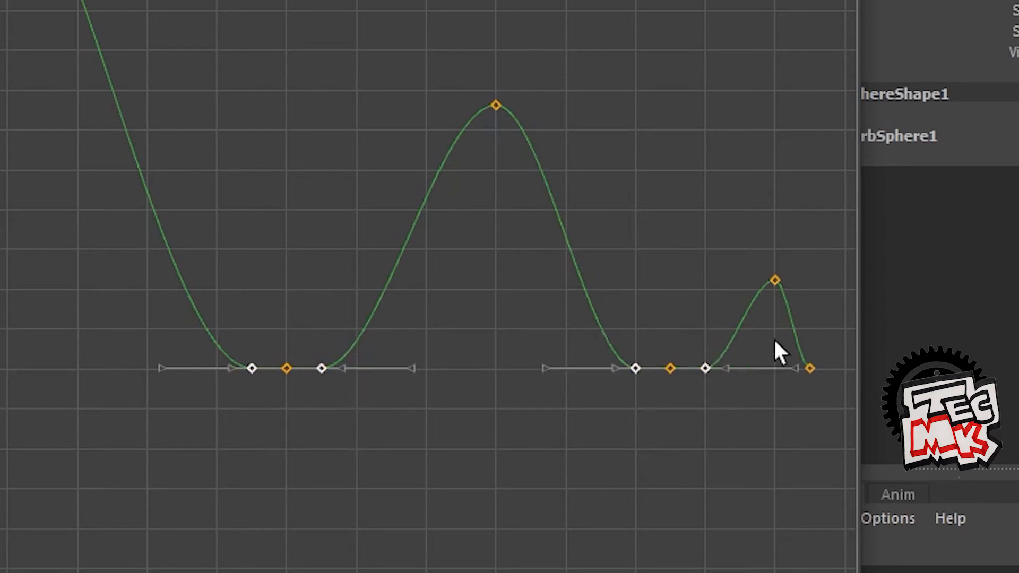
shift+drag(775, 334, 841, 417)
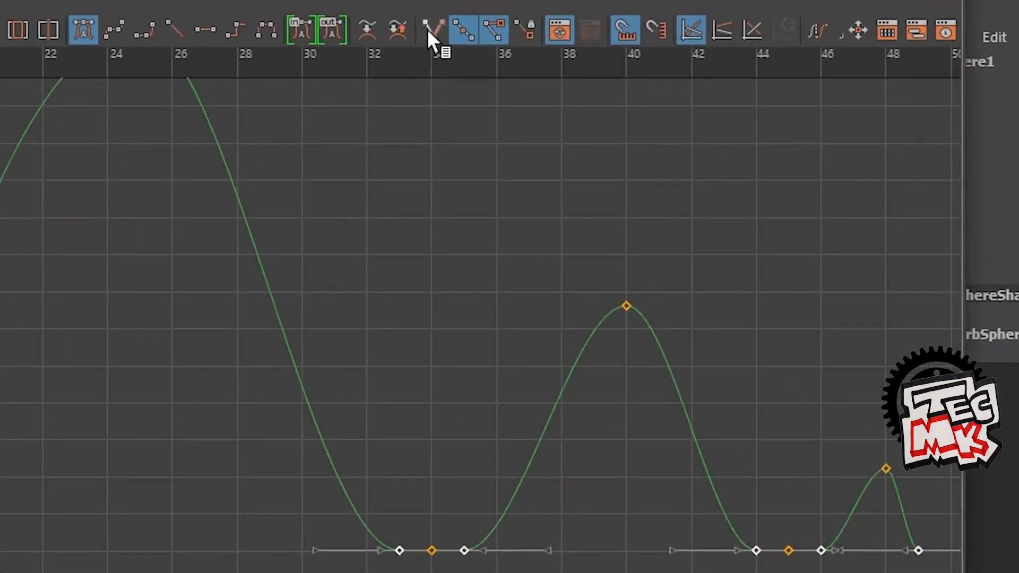
click(428, 30)
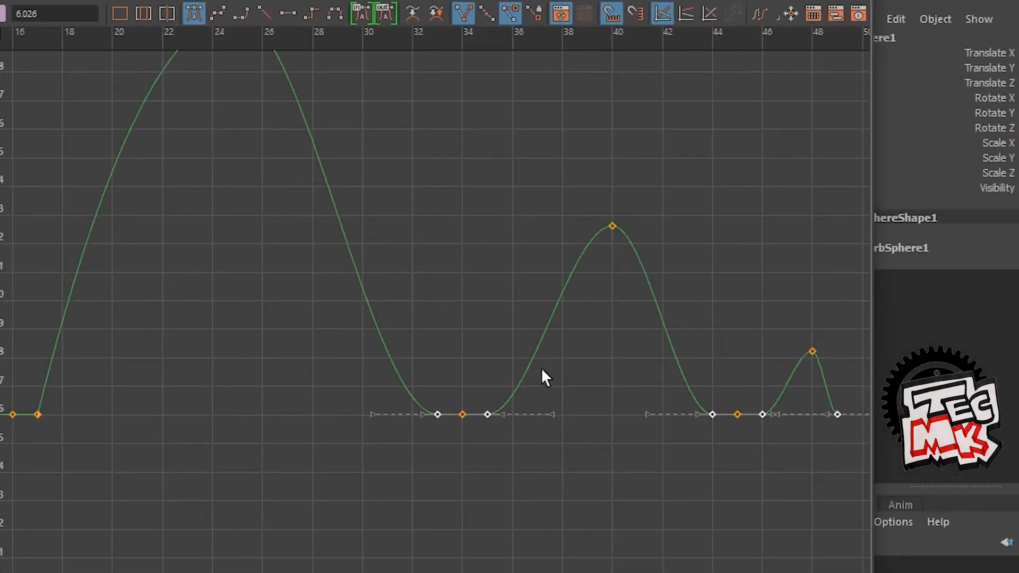
- Steepen the incoming tangent of the frame 33 landing key and the outgoing tangent of the frame 35 takeoff key
alt+middle_drag(540, 365, 545, 440)
click(471, 443)
click(444, 491)
drag(348, 472, 386, 514)
middle_drag(387, 515, 423, 398)
drag(512, 380, 548, 447)
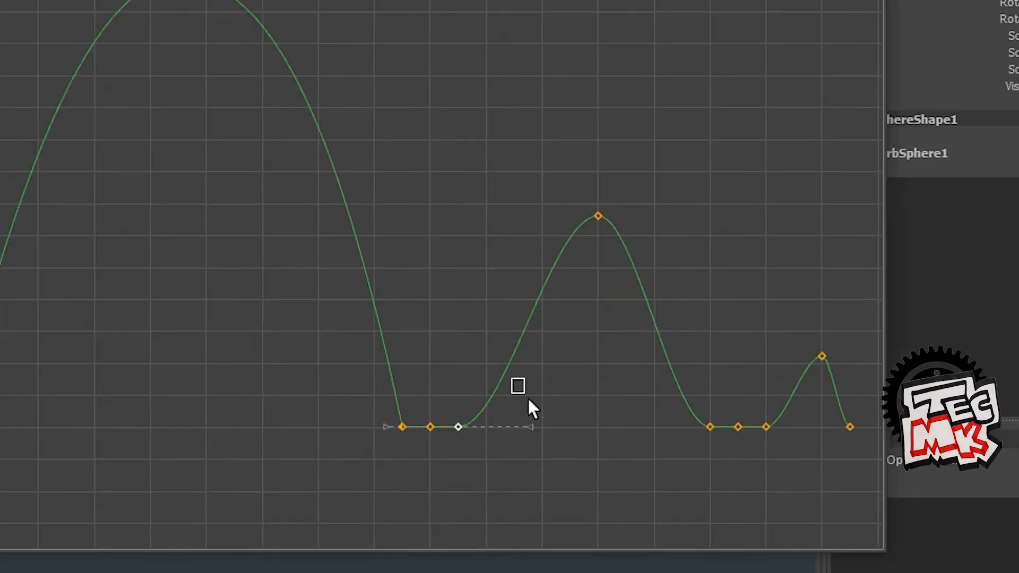
middle_drag(548, 447, 496, 362)
click(557, 390)
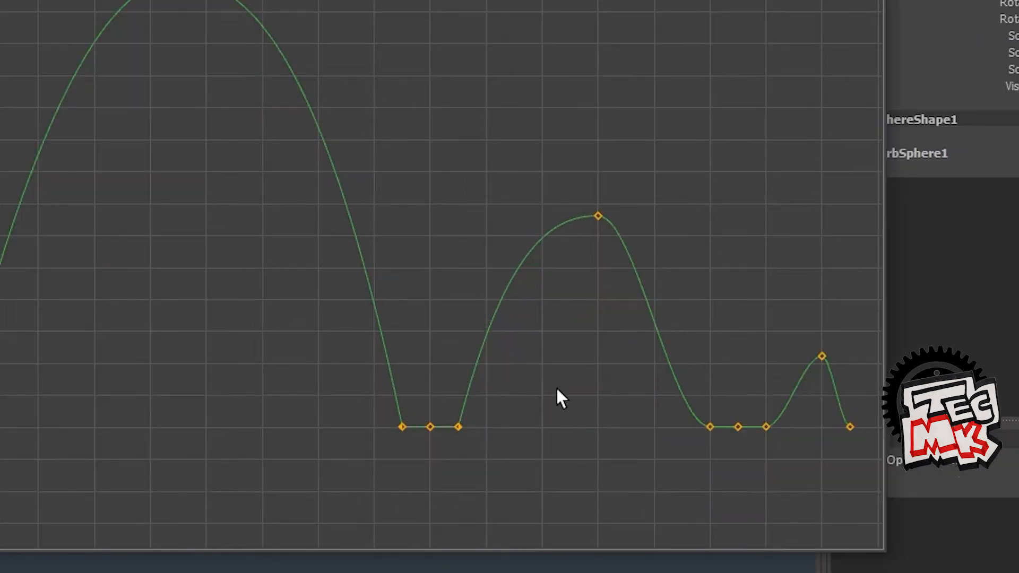
- Steepen the incoming tangent of the frame 44 landing key and the outgoing tangent of the frame 46 takeoff key
alt+middle_drag(737, 459, 619, 462)
drag(616, 463, 545, 470)
middle_drag(546, 469, 595, 339)
click(656, 438)
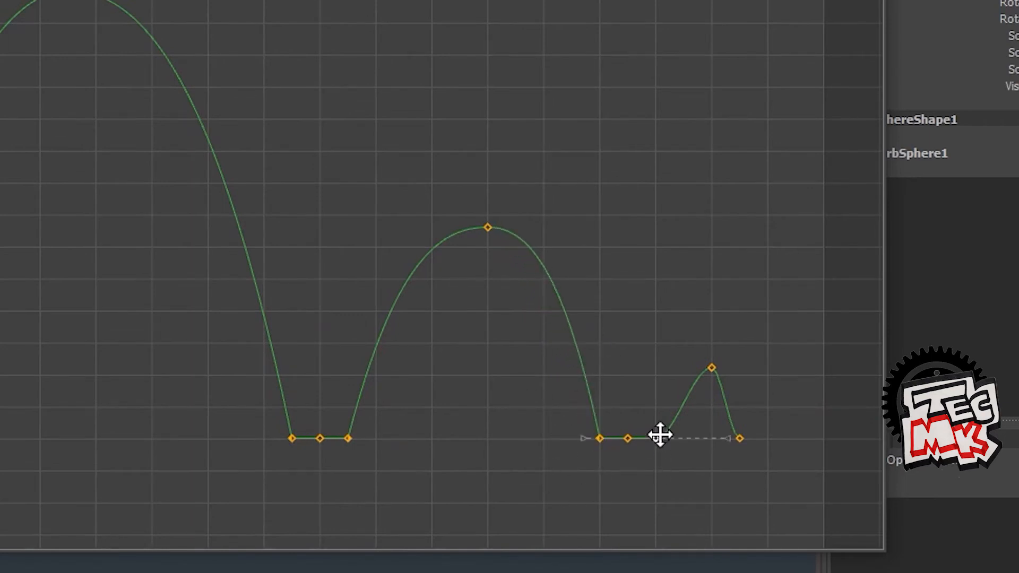
drag(716, 445, 732, 459)
scroll(728, 459, up, 2)
middle_drag(728, 459, 669, 394)
alt+middle_drag(749, 478, 518, 302)
scroll(576, 365, down, 2)
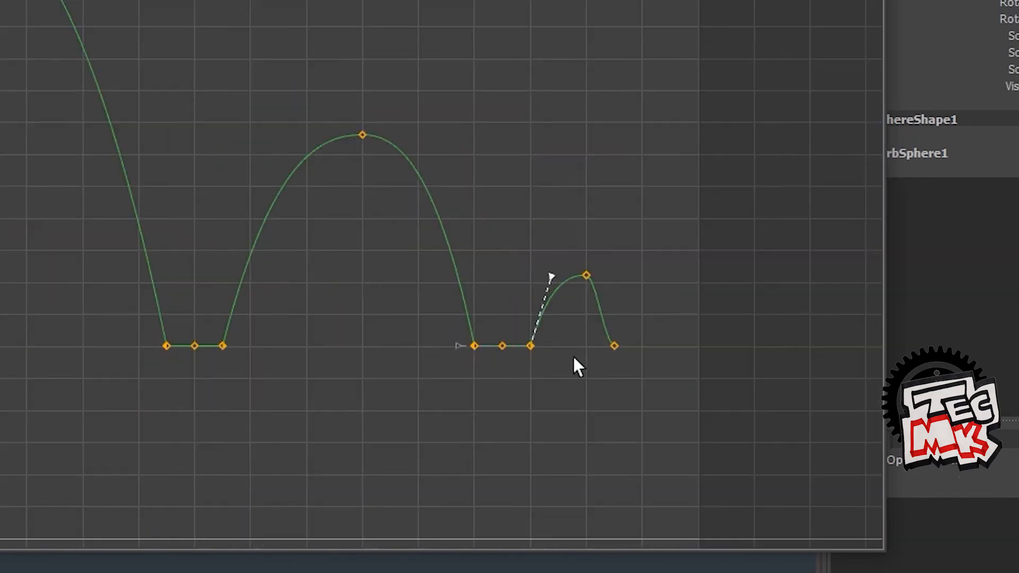
- Steepen the incoming tangent of the final landing key at frame 49 on the Translate Y curve
click(615, 348)
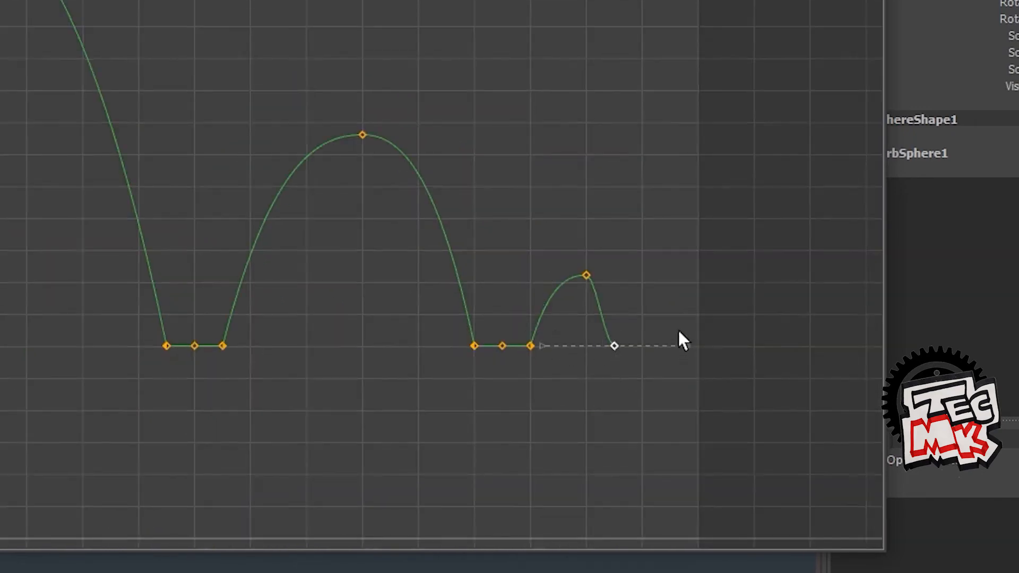
drag(544, 340, 543, 354)
middle_drag(543, 354, 609, 295)
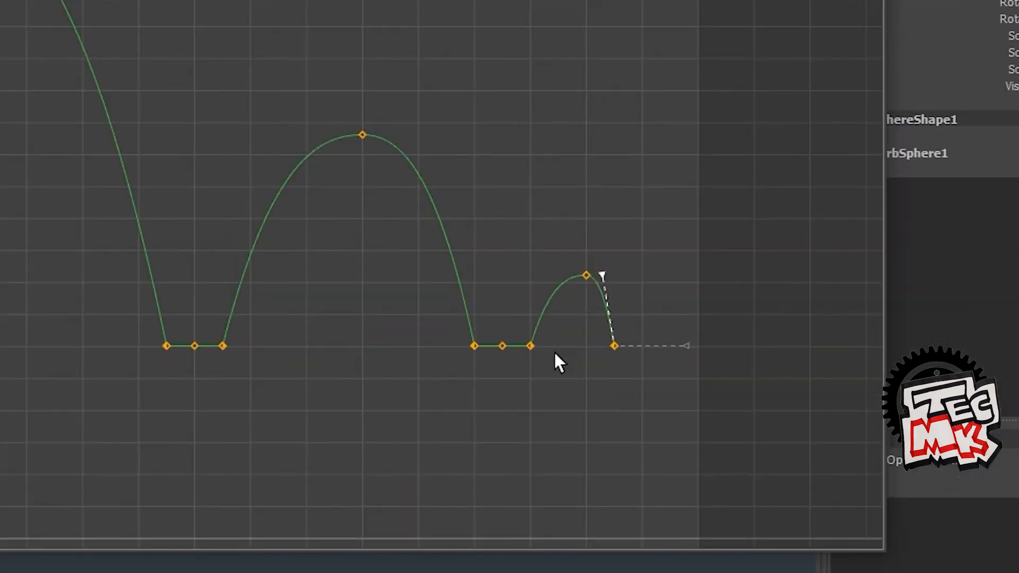
scroll(557, 361, down, 4)
alt+middle_drag(559, 409, 677, 446)
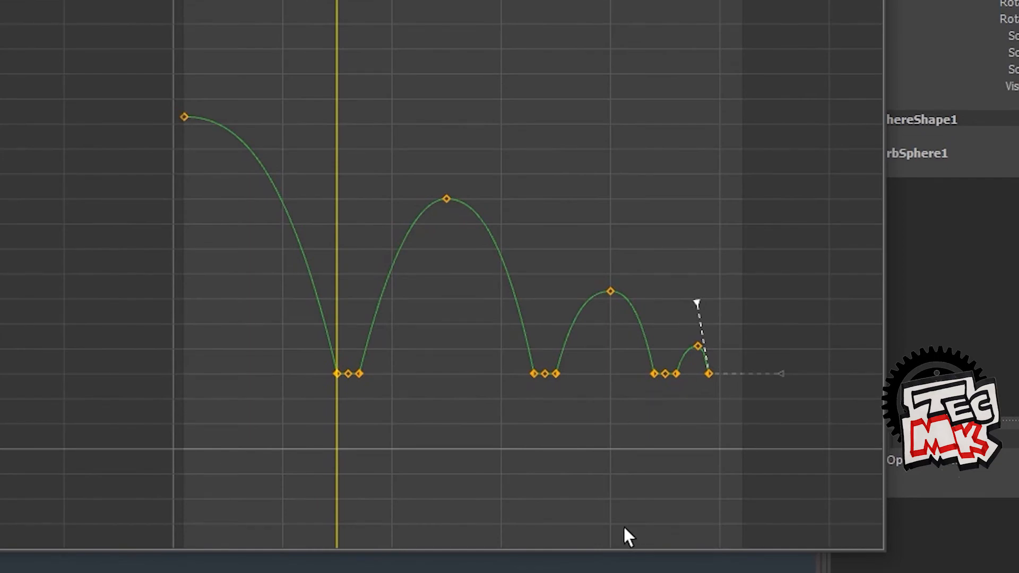
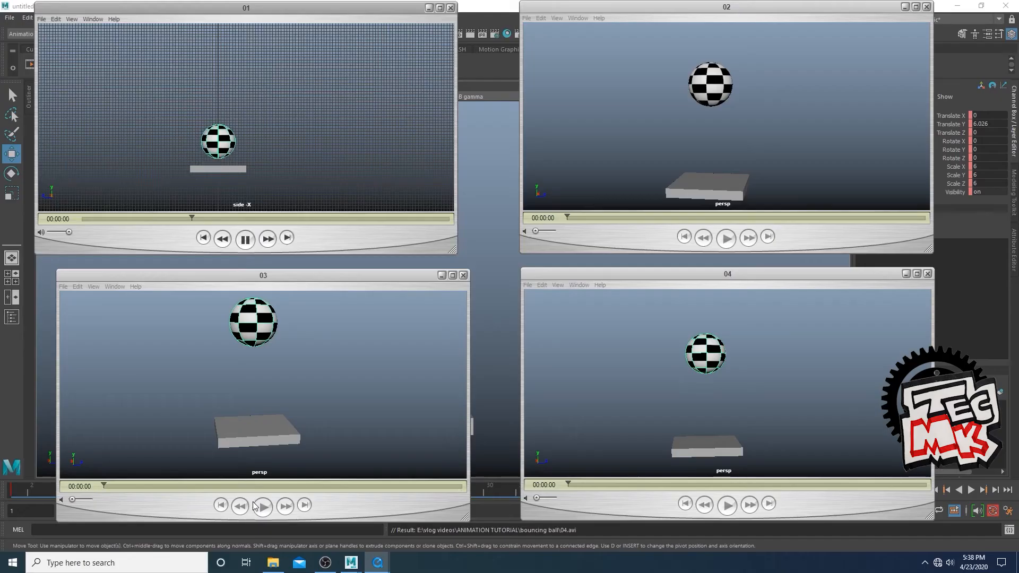
- Play preview clips 03, 02 and 04 in the video player to compare the bounce animations
click(262, 506)
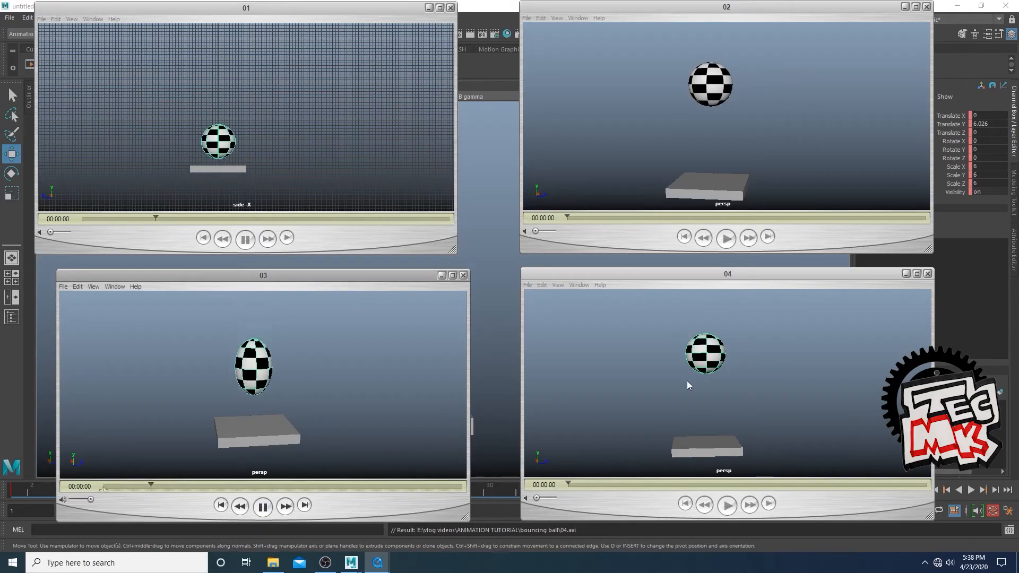
click(726, 238)
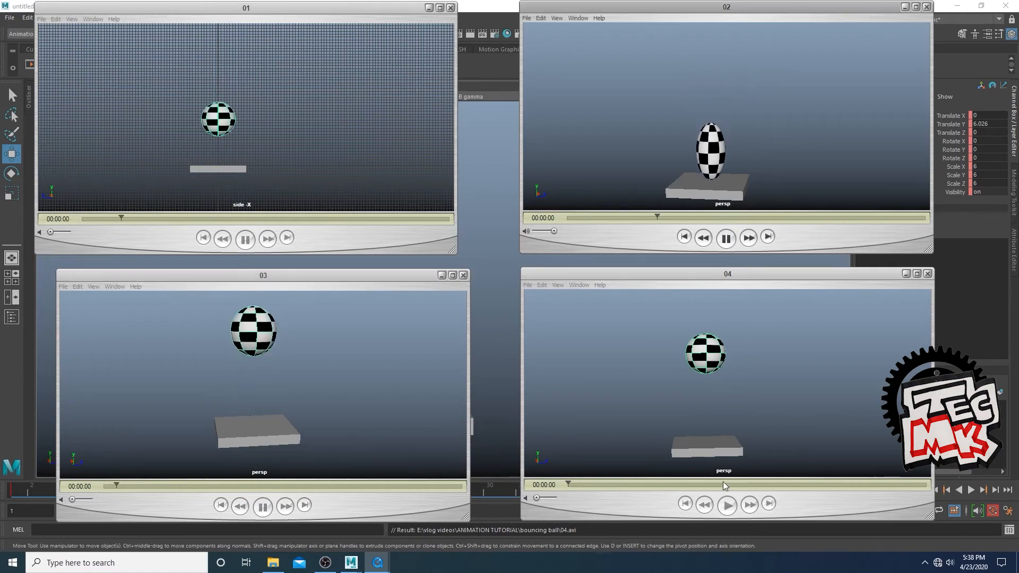
click(727, 505)
click(727, 506)
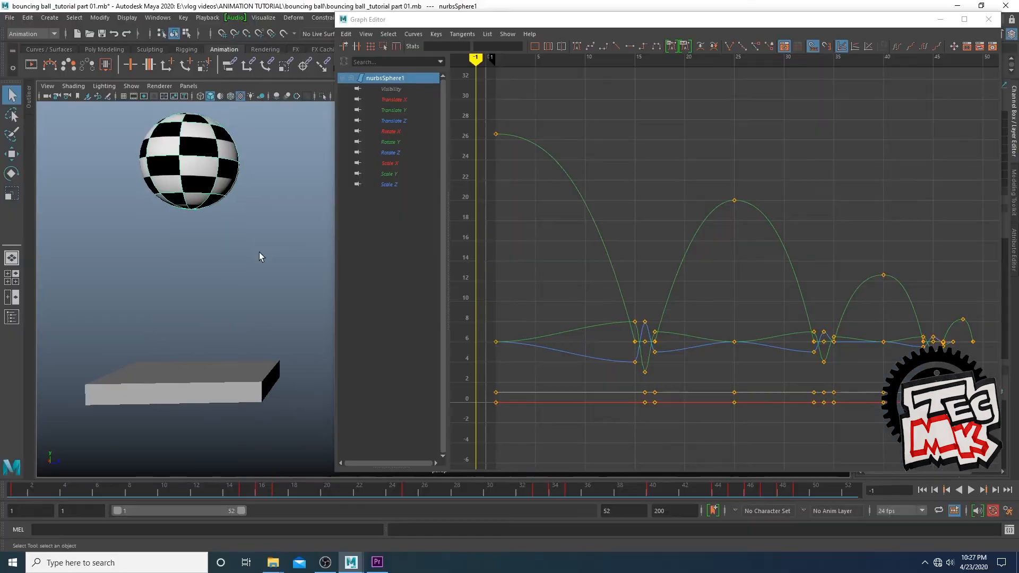
- Review the ball's Translate, Rotate and Scale curves one channel at a time in the Graph Editor
alt+middle_drag(259, 253, 271, 270)
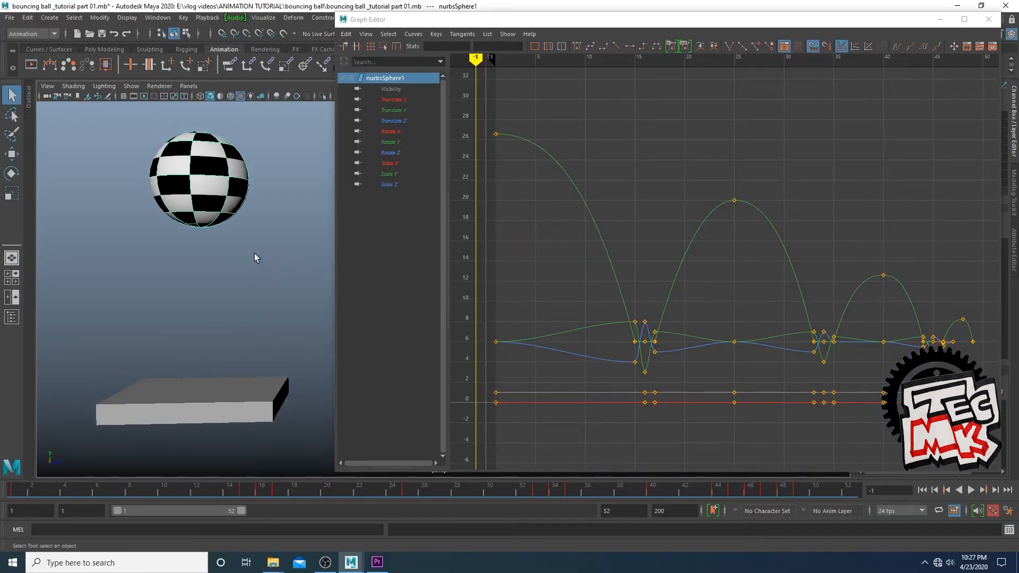
alt+drag(254, 253, 253, 259)
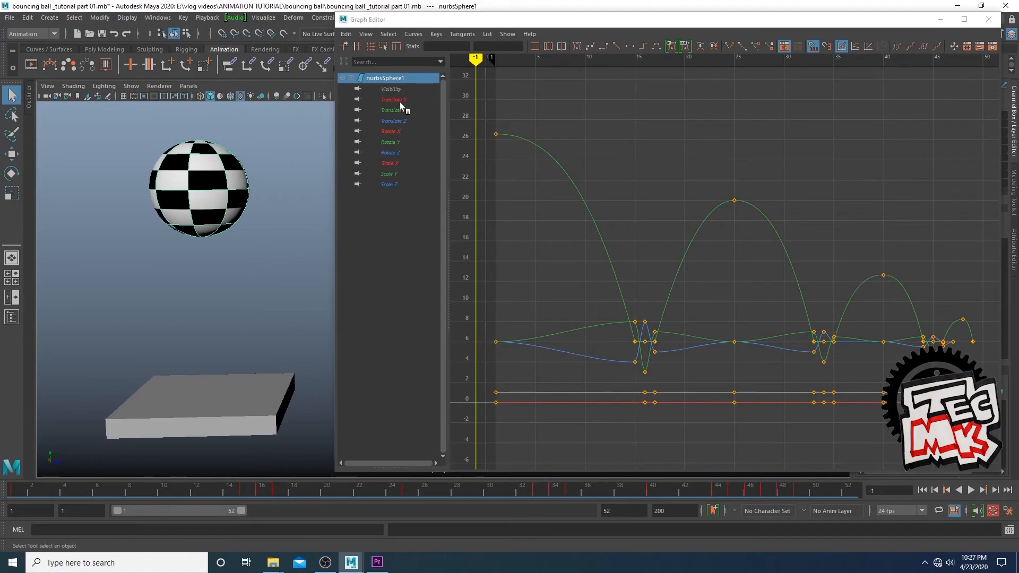
click(395, 101)
click(98, 80)
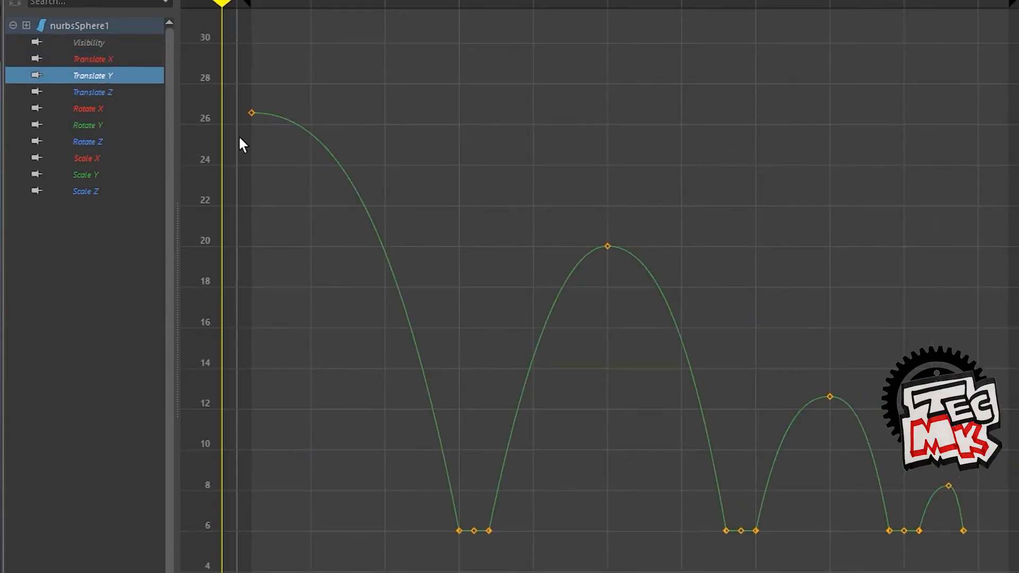
click(109, 95)
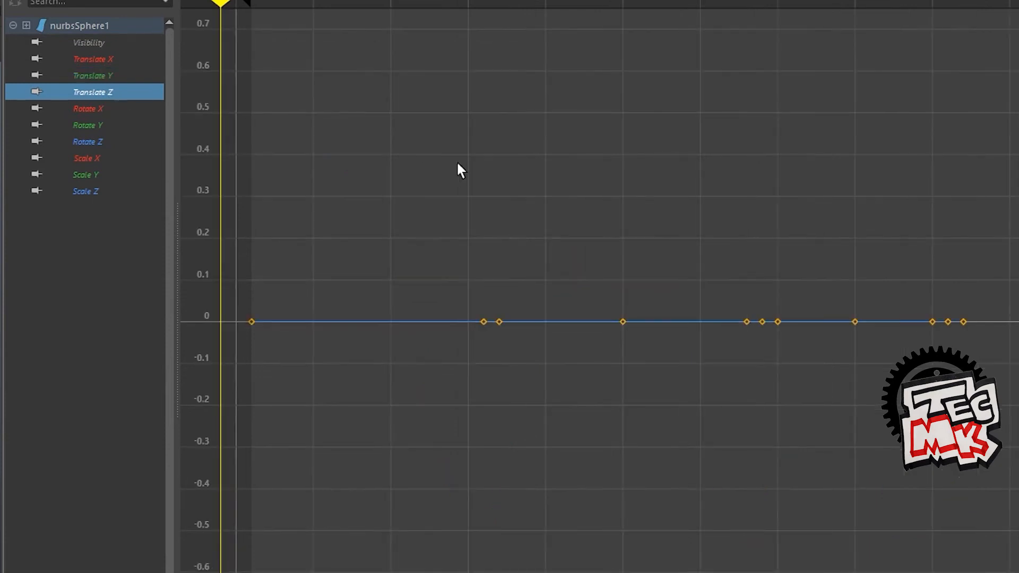
click(88, 106)
click(91, 124)
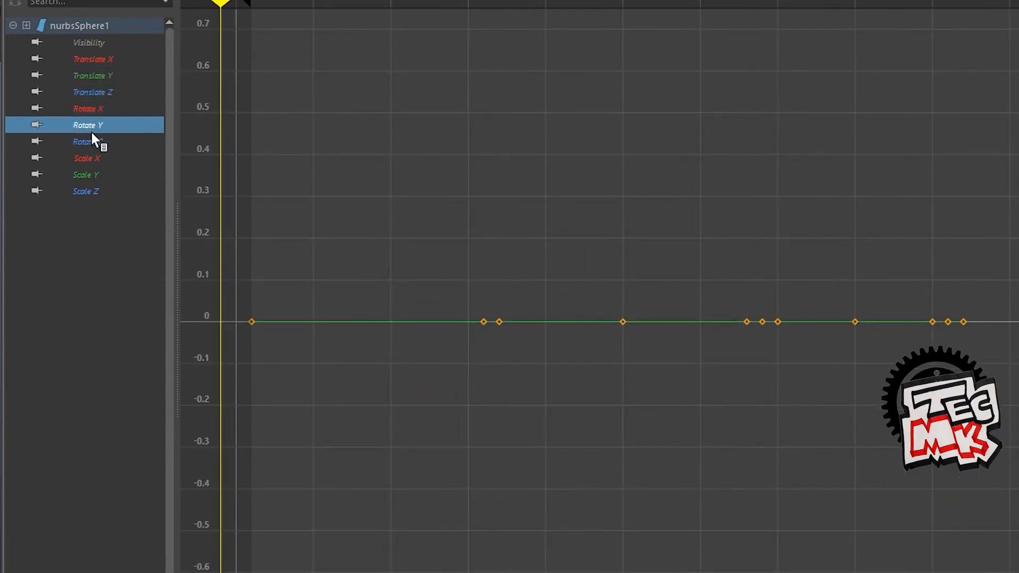
click(93, 140)
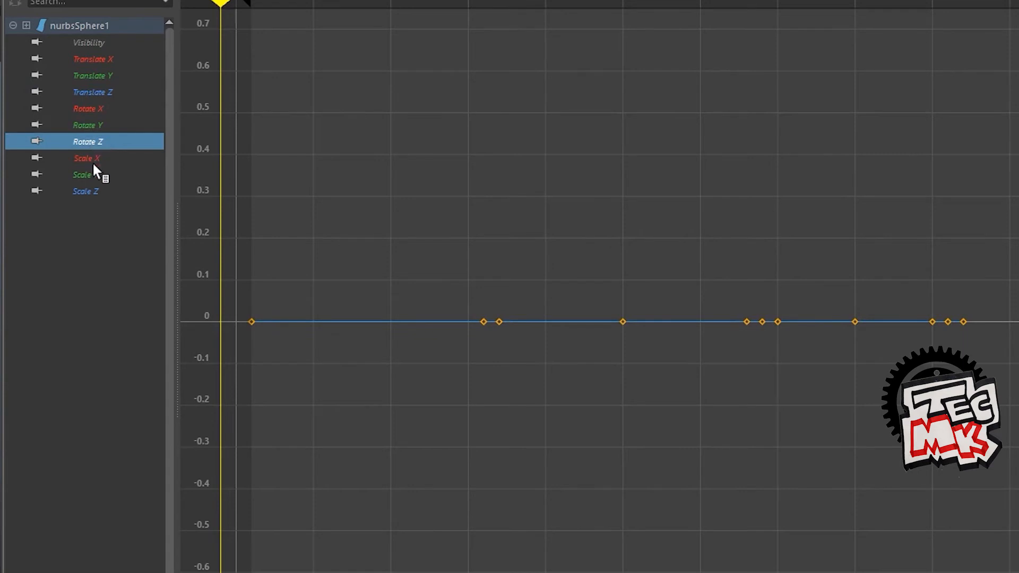
click(93, 159)
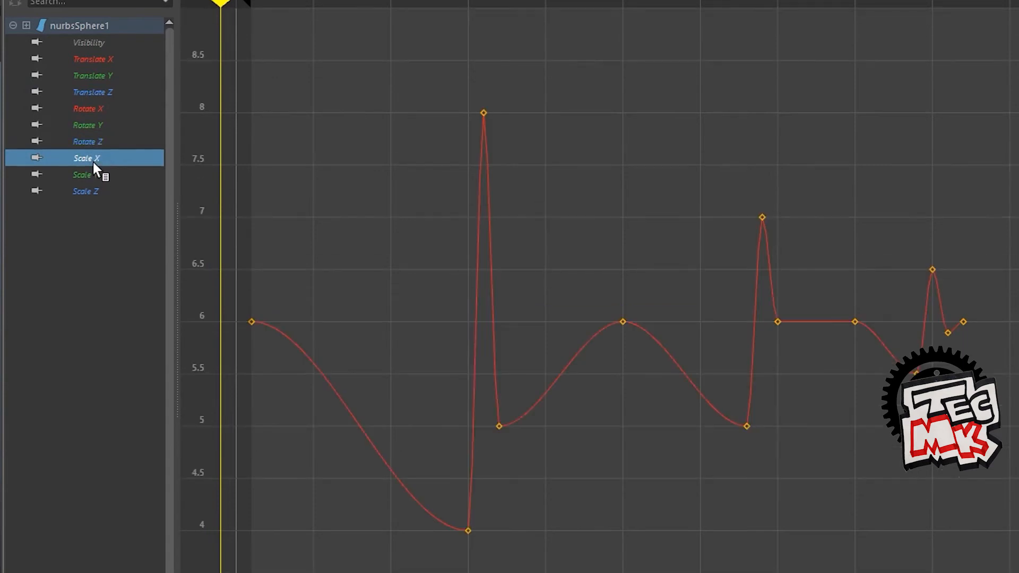
click(96, 175)
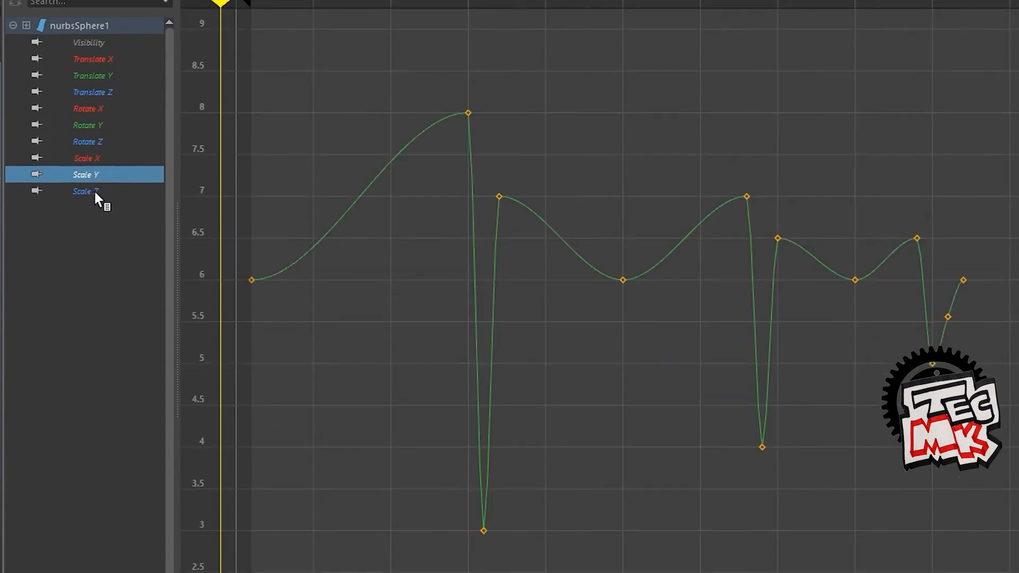
click(94, 191)
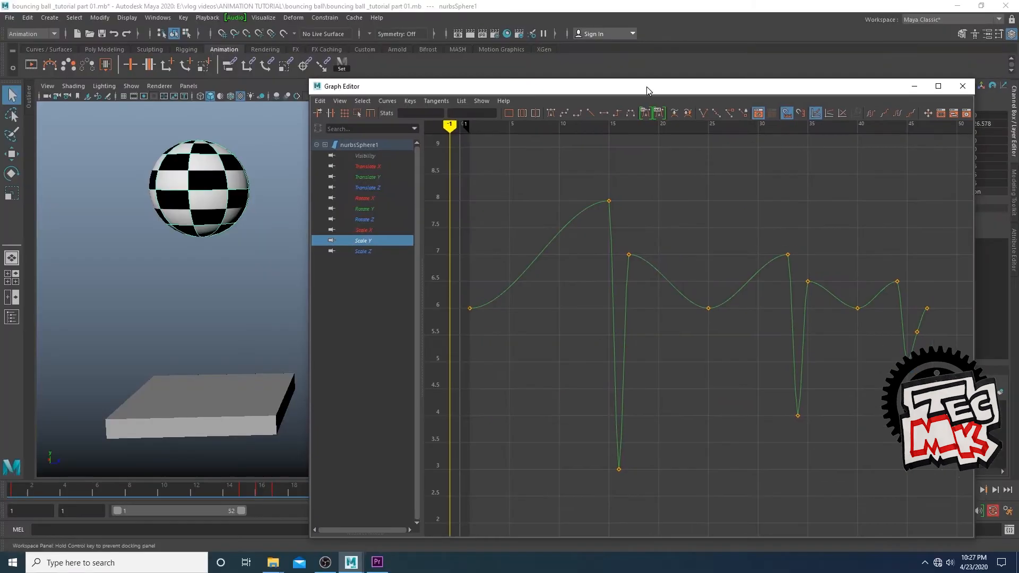
- Try stretching the ball by adjusting its Scale Y value interactively, and undo the change
drag(670, 97, 683, 239)
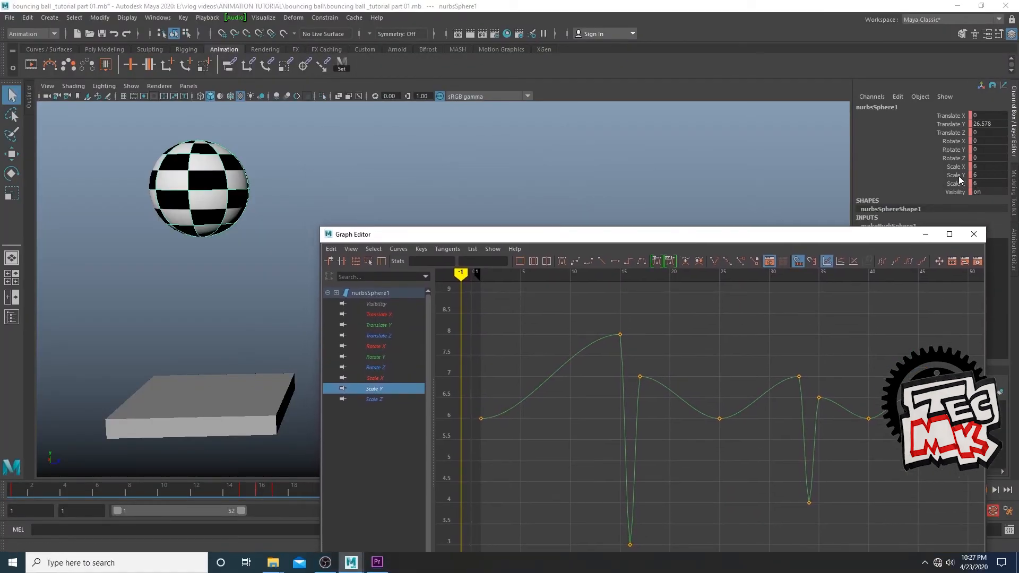
click(912, 175)
middle_drag(828, 171, 752, 166)
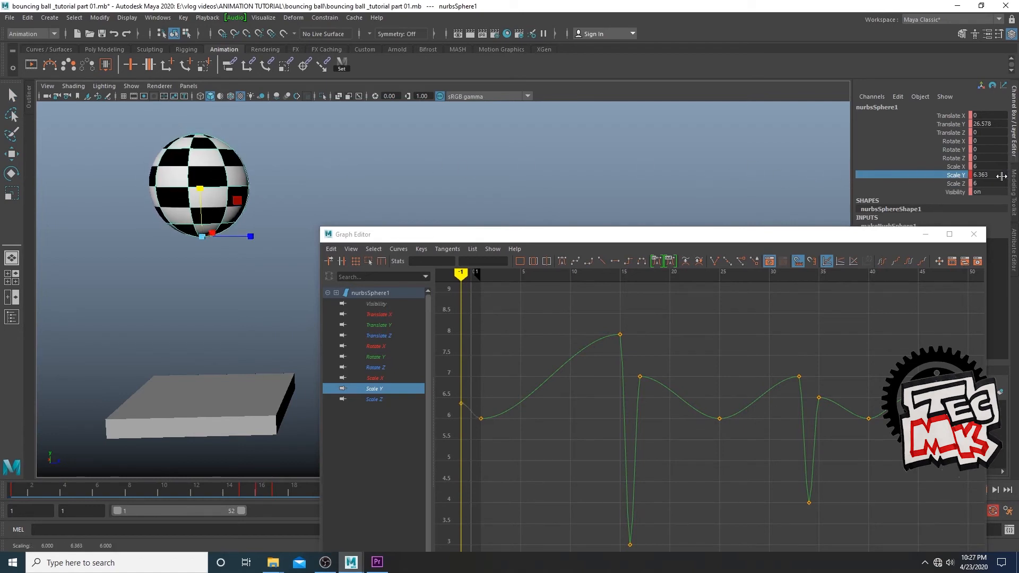
drag(789, 236, 794, 69)
- Go to frame 1 and examine the Scale Y keys at frames 1, 25 and 40, selecting them singly and together
click(16, 493)
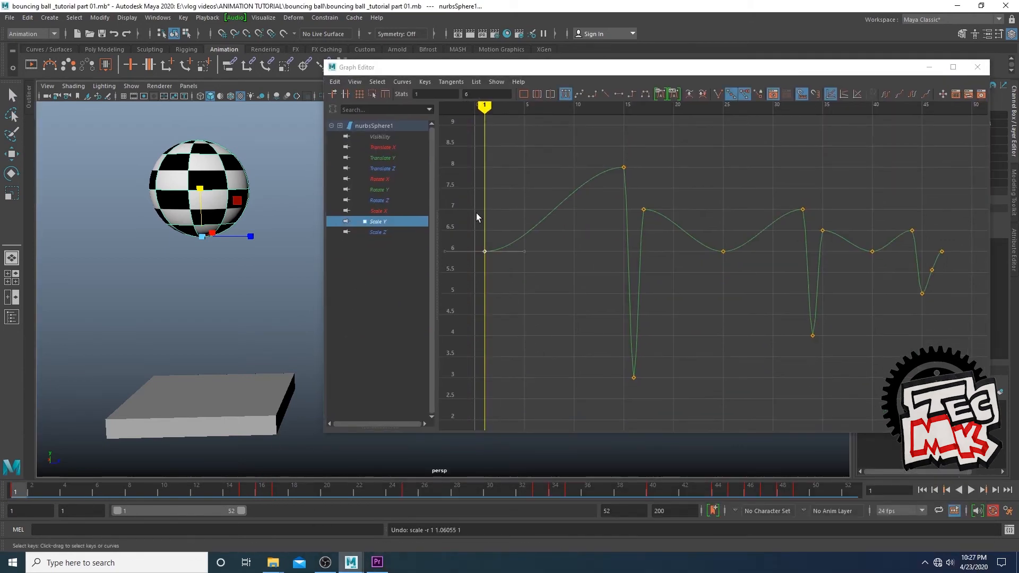
click(484, 250)
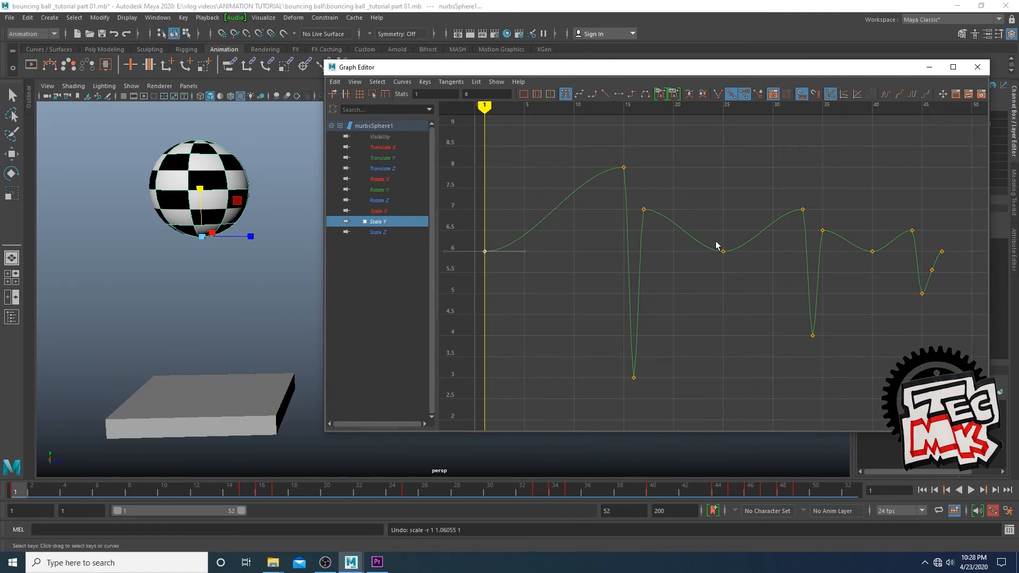
drag(716, 244, 726, 254)
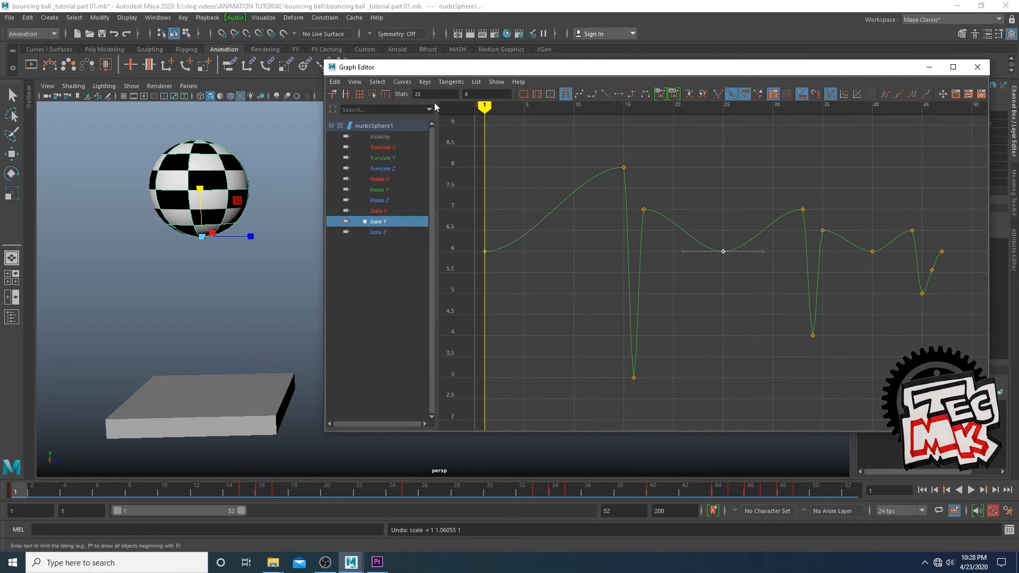
drag(882, 265, 882, 265)
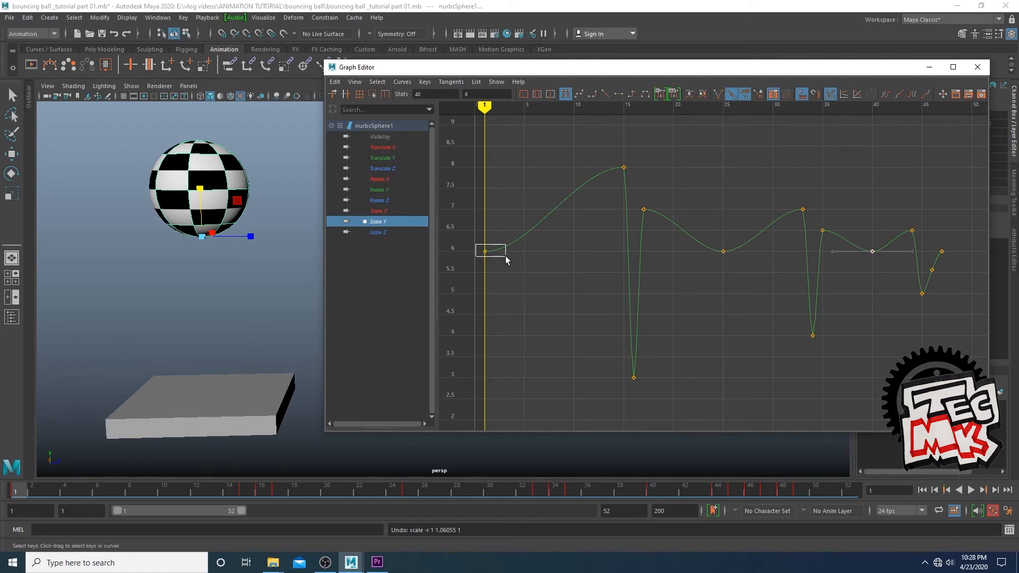
drag(505, 255, 893, 265)
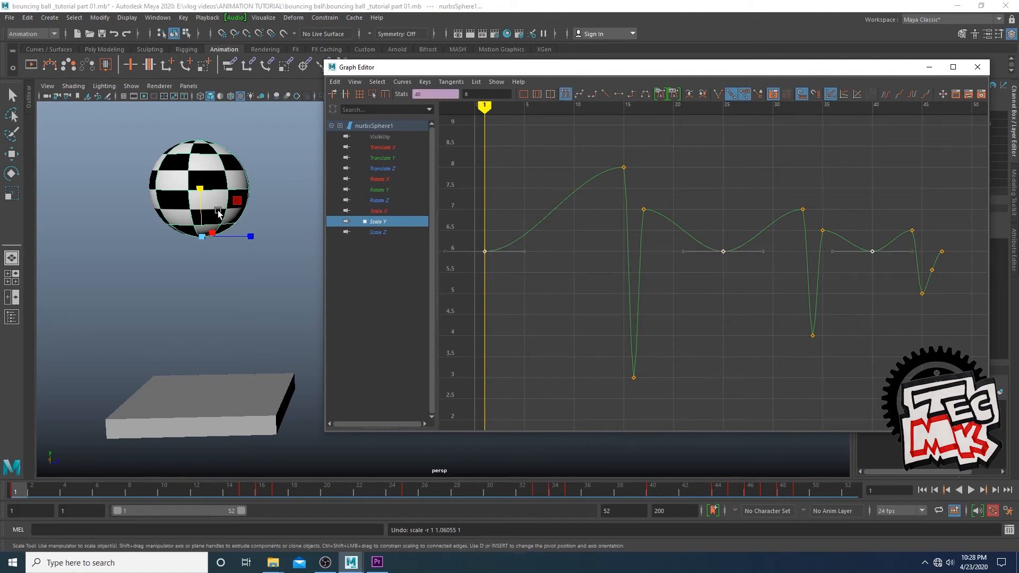
- Compare the ball's shape at frames 25 and 40 with the matching Scale Y keys
click(22, 487)
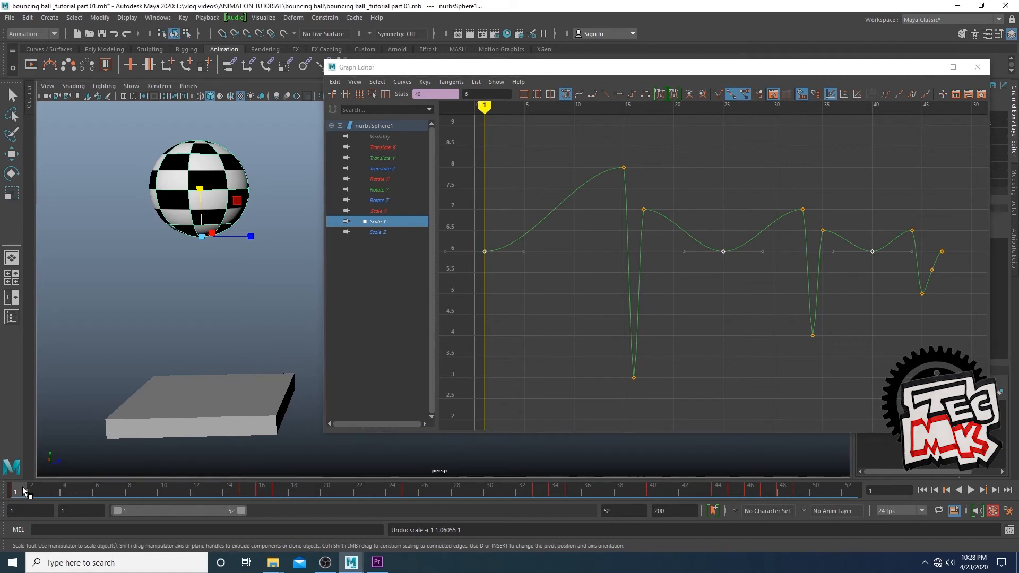
mouse_move(16, 495)
mouse_down()
mouse_move(406, 521)
mouse_move(405, 488)
mouse_up()
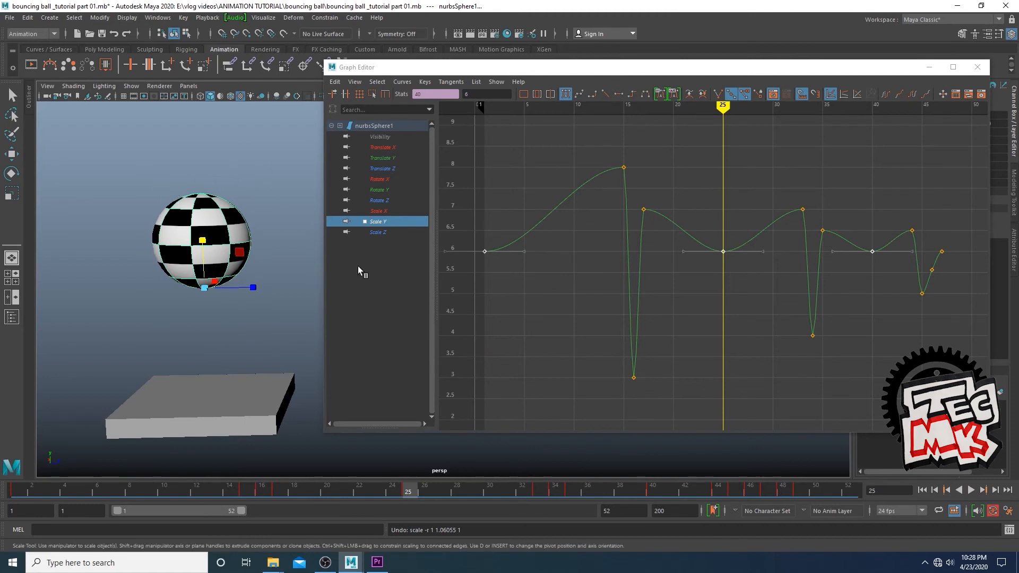
drag(704, 217, 752, 275)
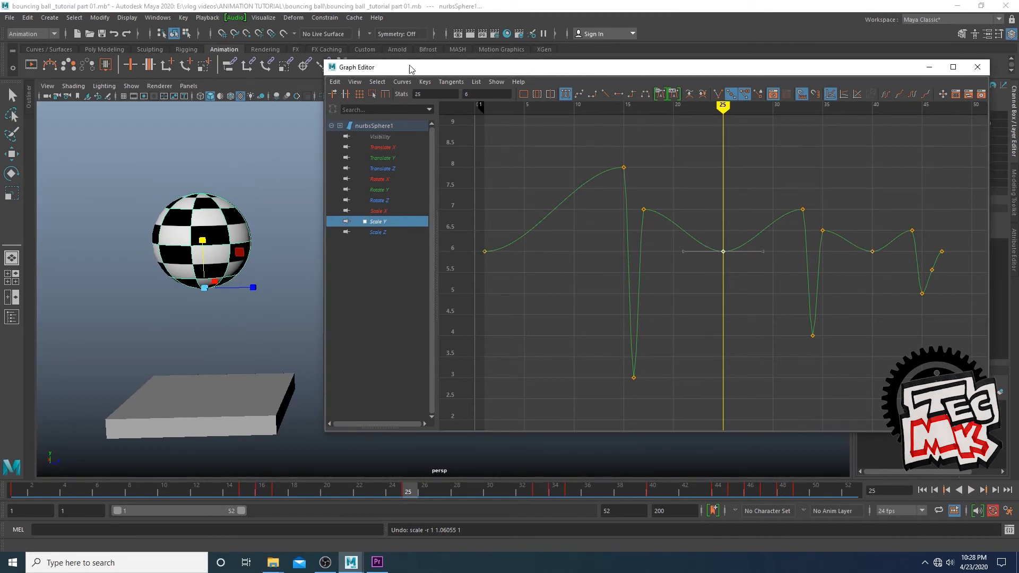
key(alt+v)
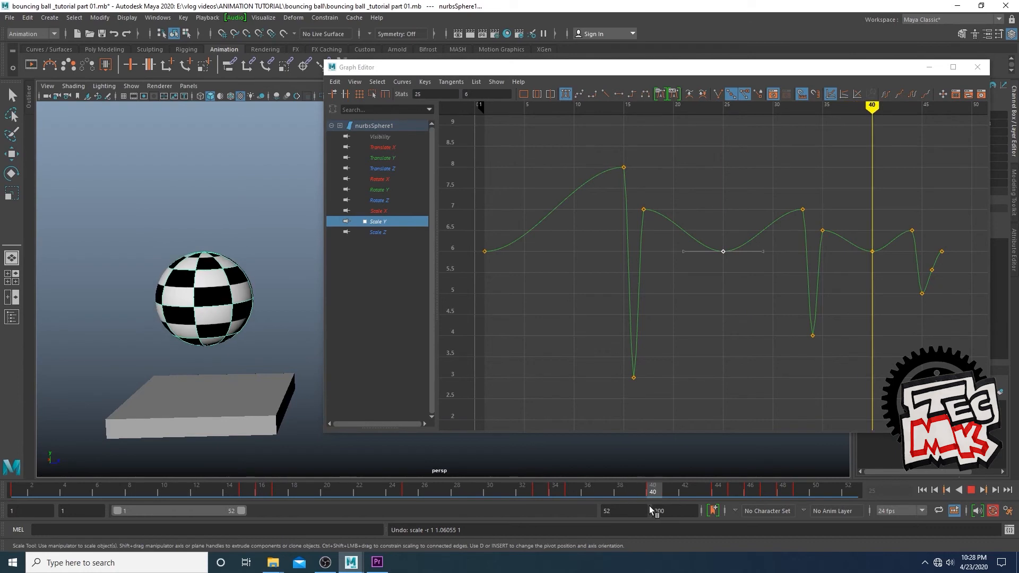
key(alt+v)
drag(862, 224, 889, 266)
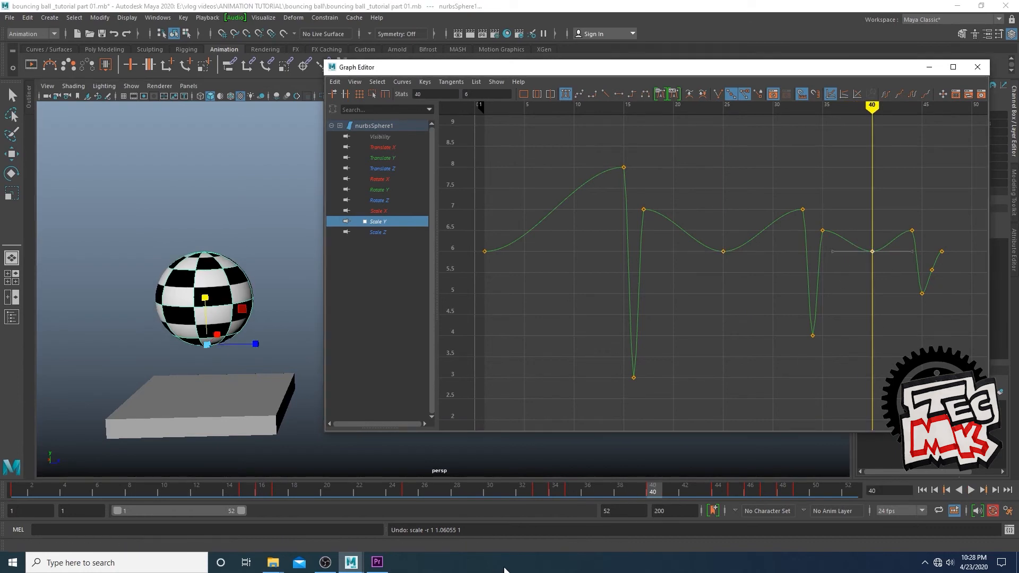
- Select the Scale Y key at frame 15, try moving it lower, and undo the move
drag(656, 489, 40, 490)
key(alt+v)
key(alt+v)
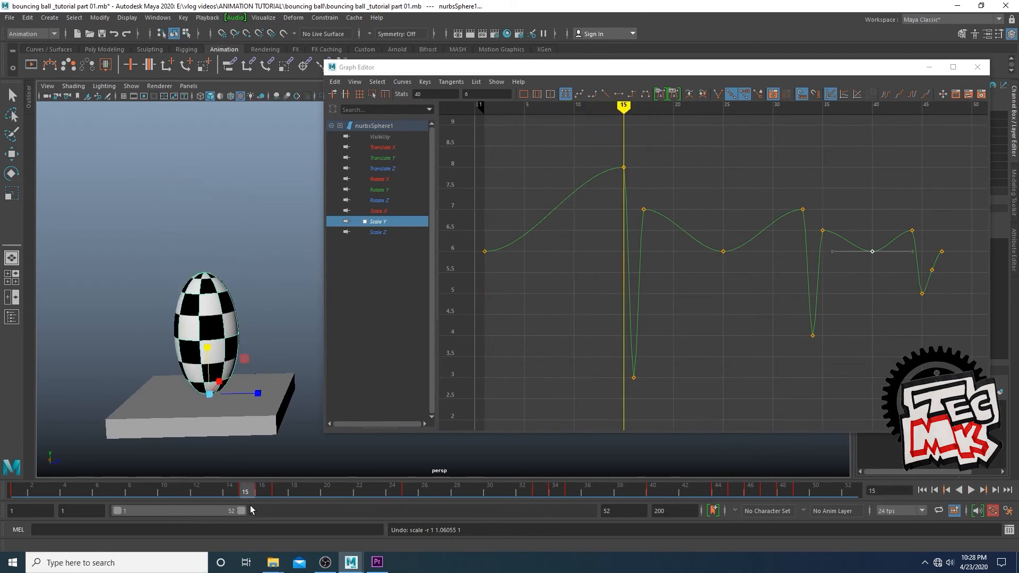
drag(603, 148, 657, 176)
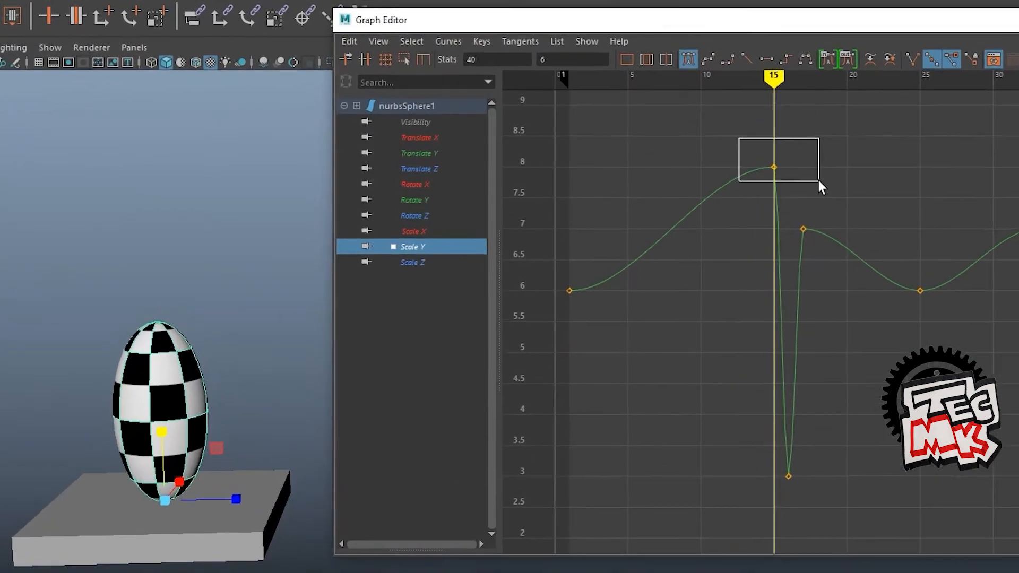
drag(818, 180, 820, 183)
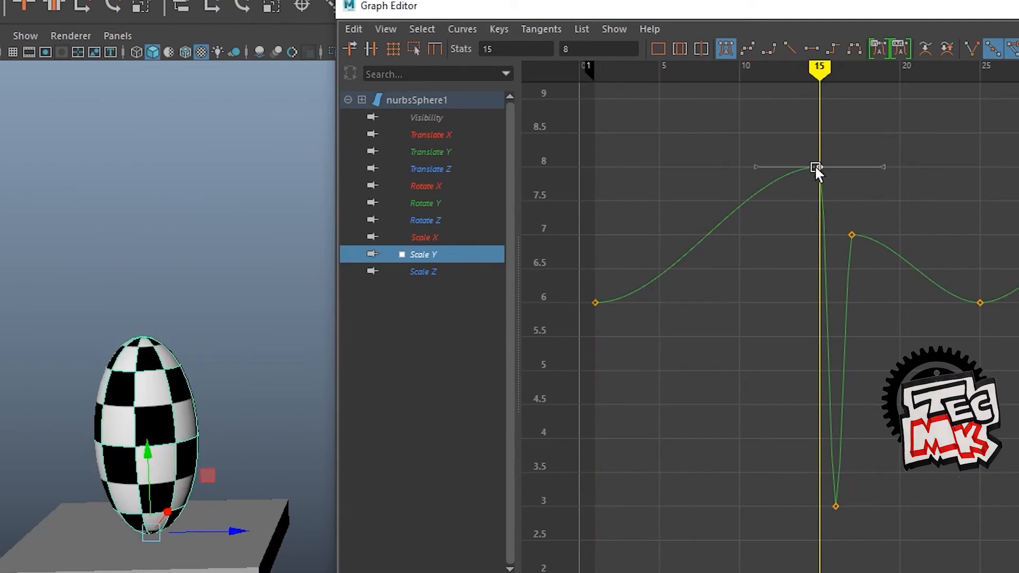
middle_drag(816, 167, 811, 188)
key(ctrl+z)
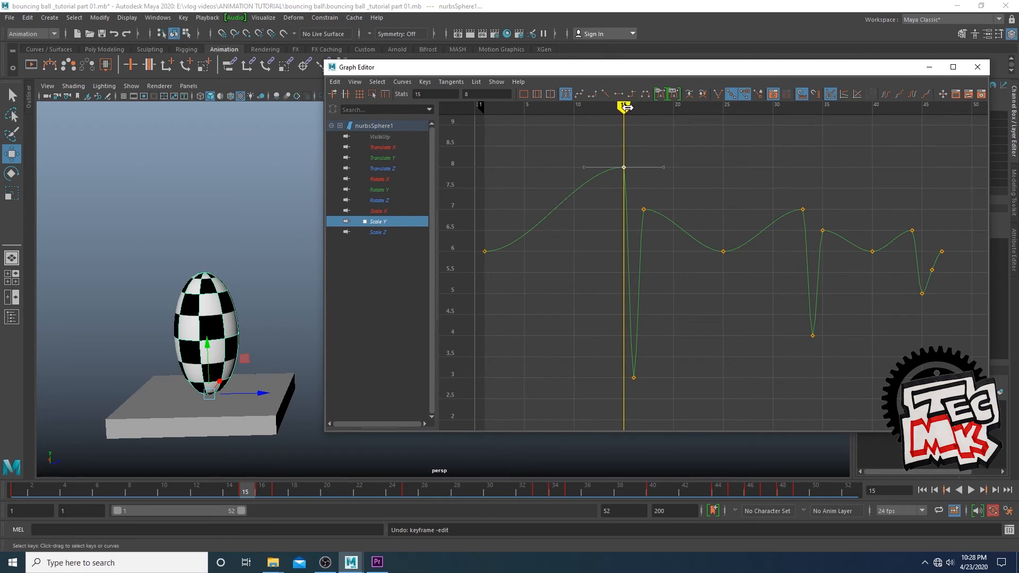
- Inspect the ball's shape and the selected Scale Y key at frames 17, 25 and 33 in turn
key(alt+v)
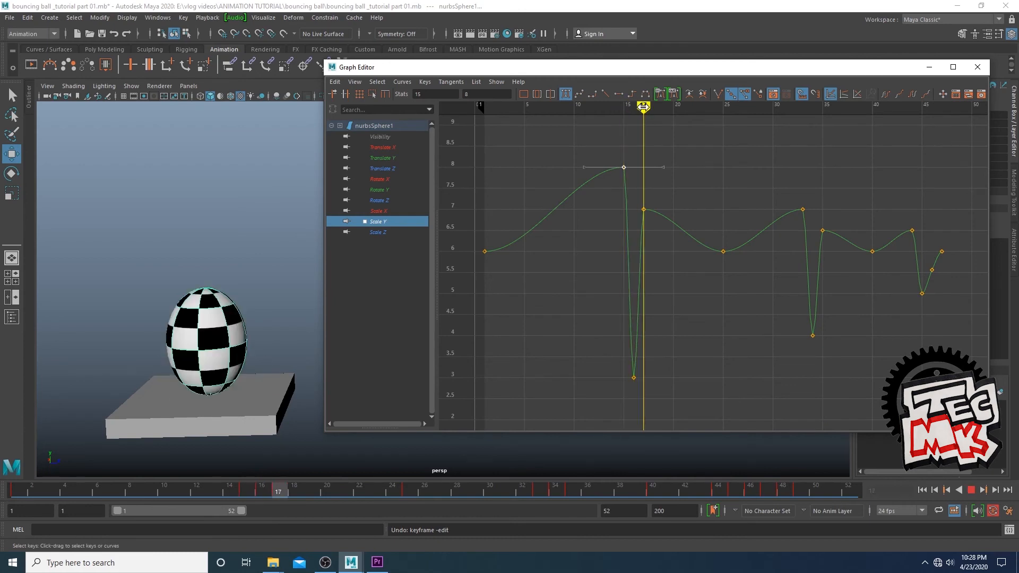
key(alt+v)
drag(635, 199, 654, 218)
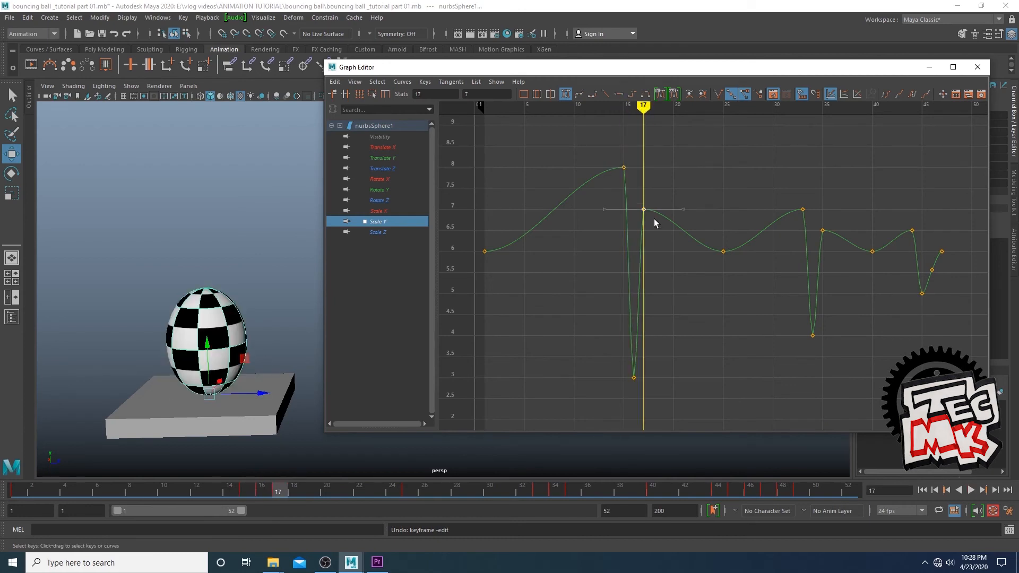
click(723, 109)
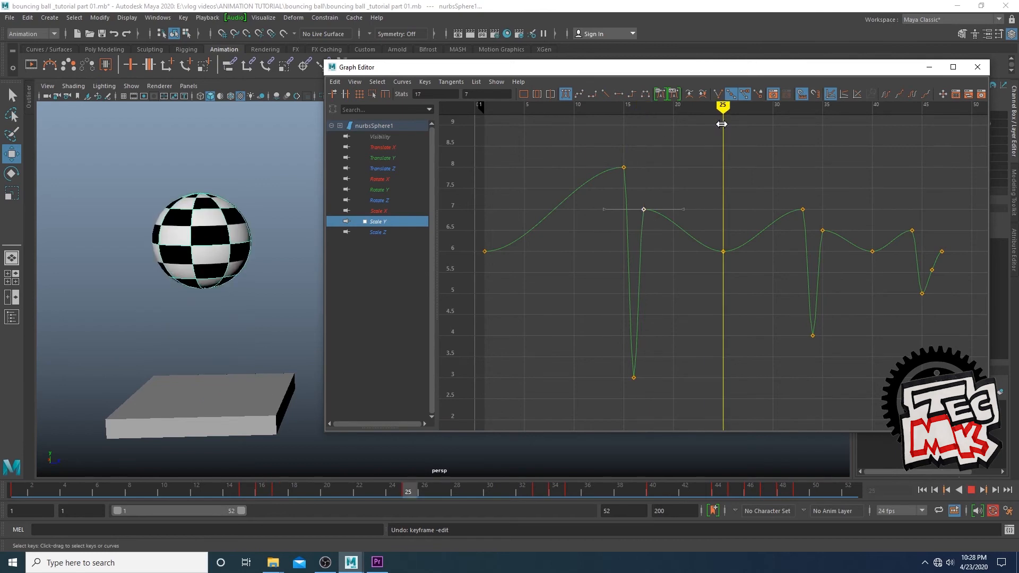
drag(741, 274, 741, 275)
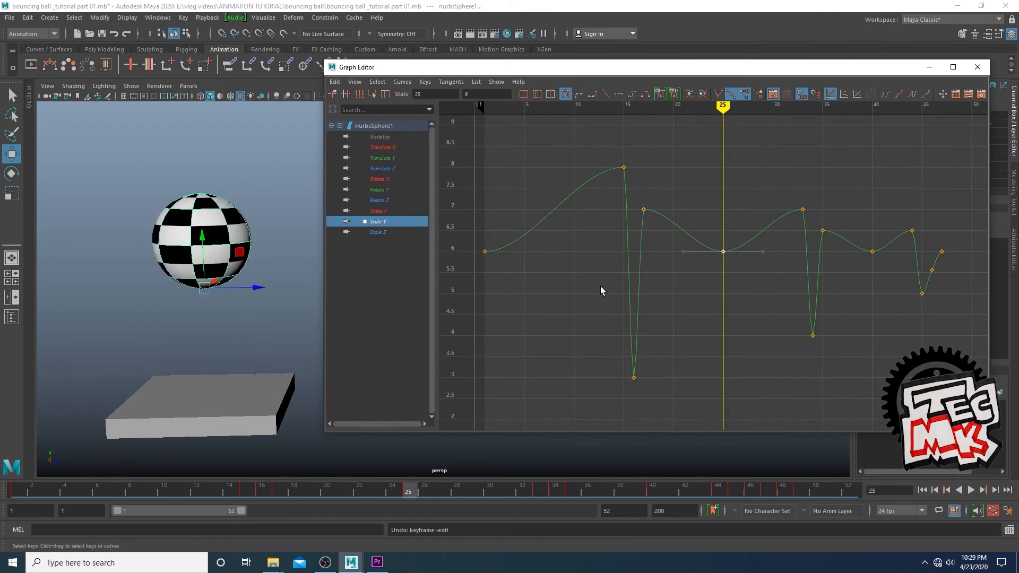
drag(733, 107, 800, 113)
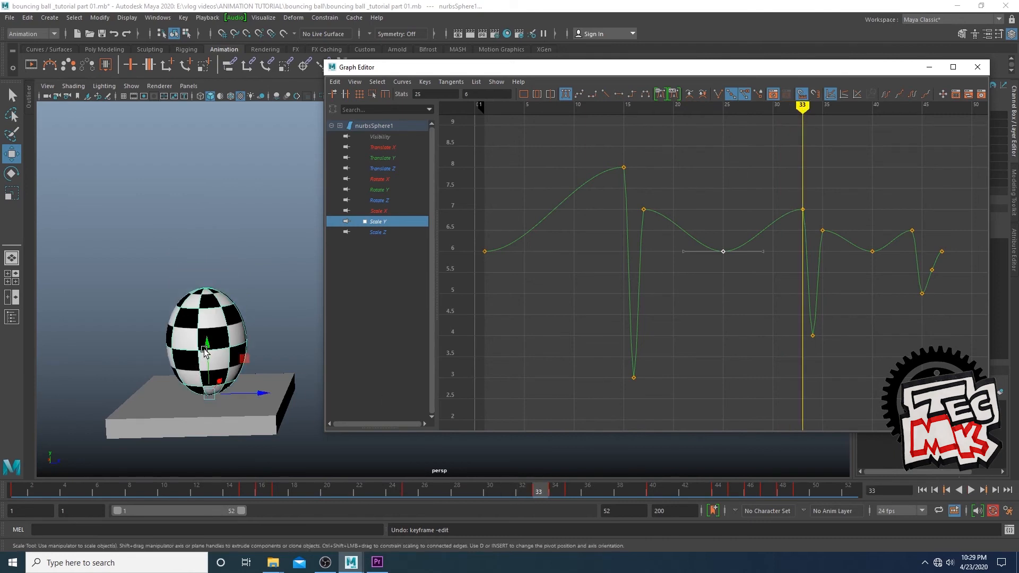
drag(820, 219, 820, 219)
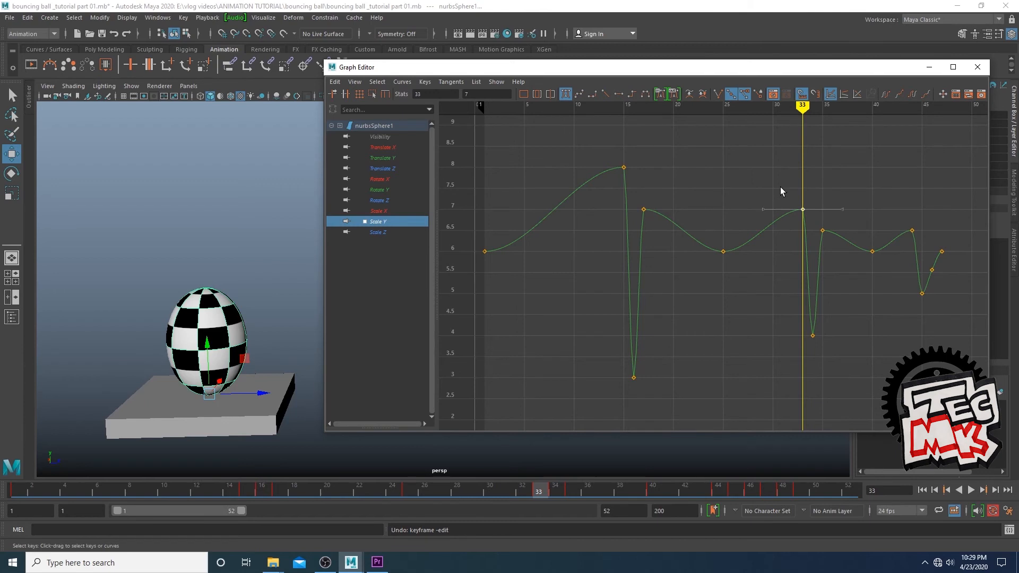
- Compare the ball's stretch at frames 15 and 33 with the matching Scale Y keys
key(alt+v)
mouse_move(642, 118)
mouse_down()
mouse_move(593, 118)
mouse_move(623, 118)
mouse_up()
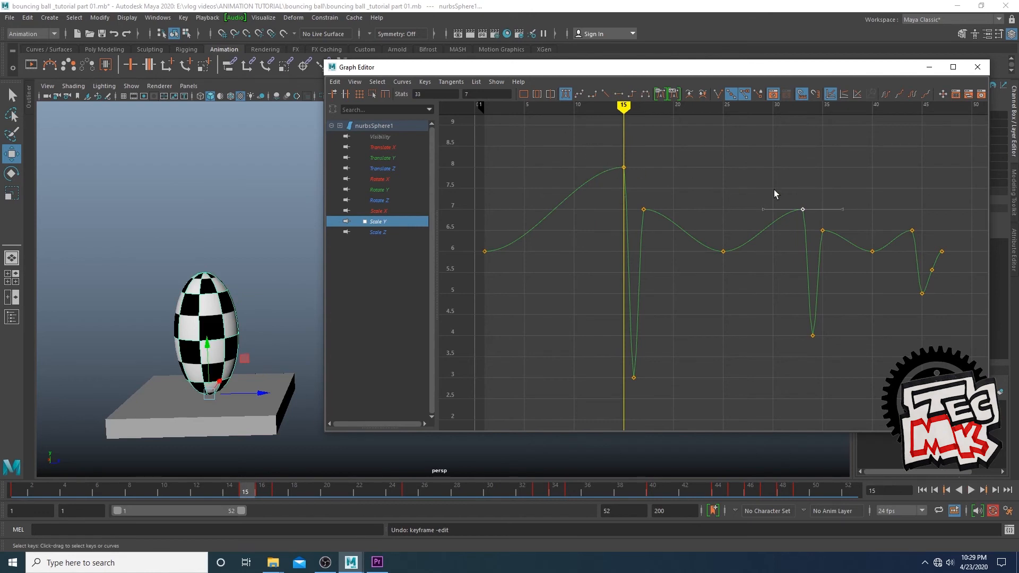
drag(625, 110, 623, 110)
drag(641, 172, 640, 172)
drag(622, 108, 802, 107)
drag(813, 213, 811, 214)
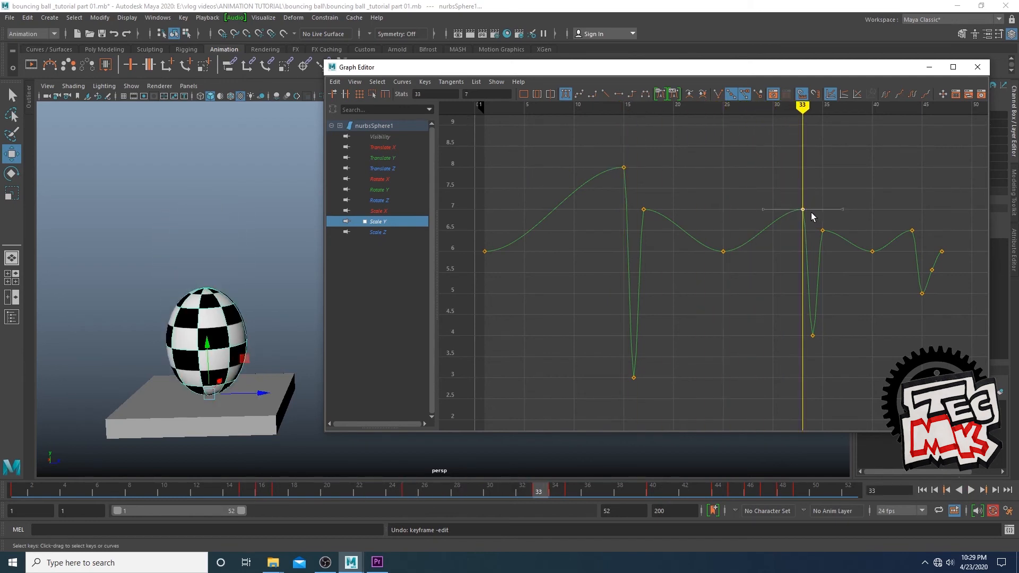
- Compare the ball's shape at frames 17 and 33, selecting the Scale Y key at each frame
drag(653, 109, 645, 122)
drag(631, 195, 656, 223)
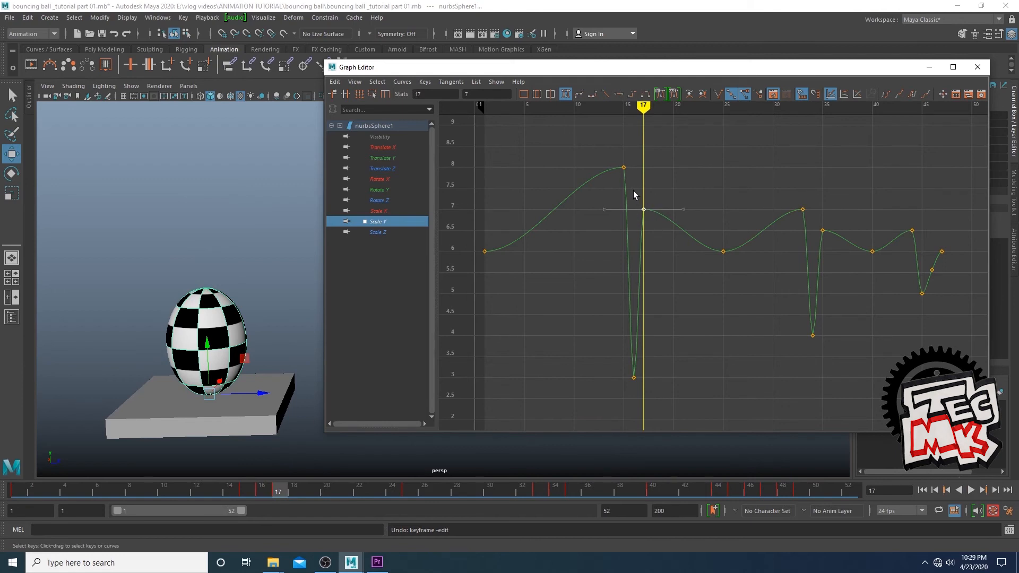
drag(658, 112, 798, 146)
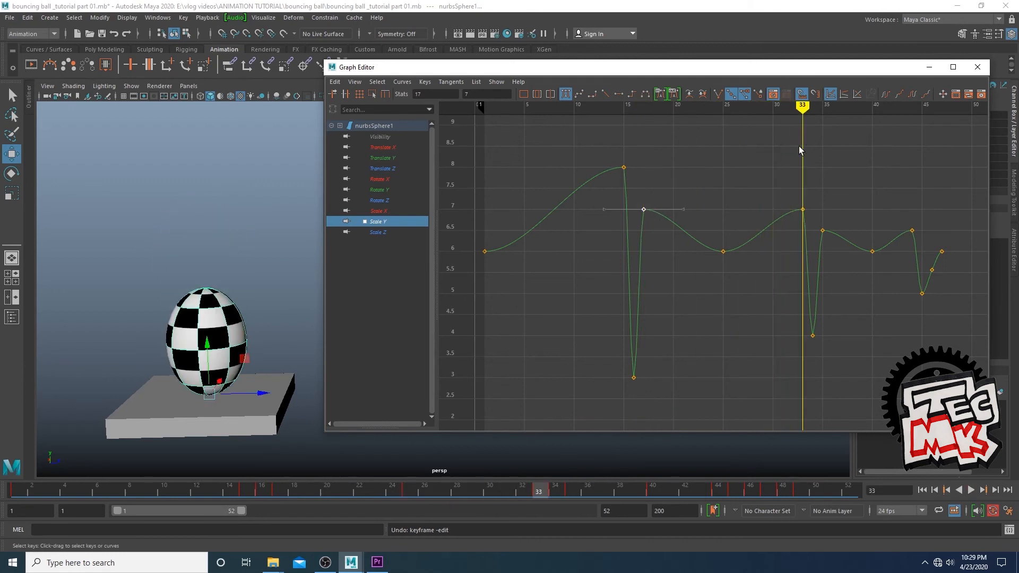
drag(814, 214, 816, 216)
drag(644, 106, 649, 129)
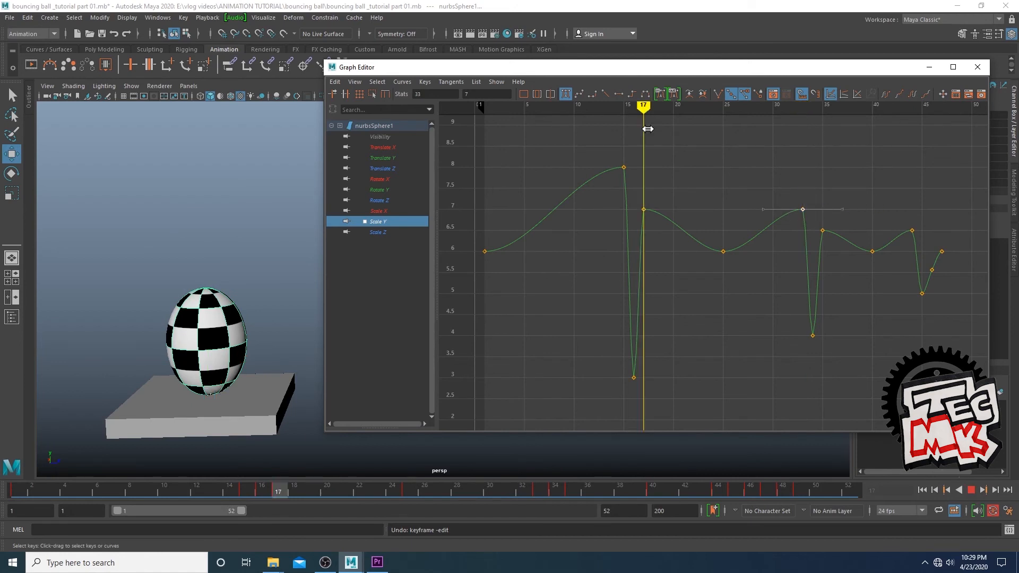
- Raise the Scale Y key at frame 17 to about 7.5 and check it against the key at frame 33
click(643, 211)
middle_drag(643, 214, 643, 192)
drag(643, 107, 801, 147)
click(803, 209)
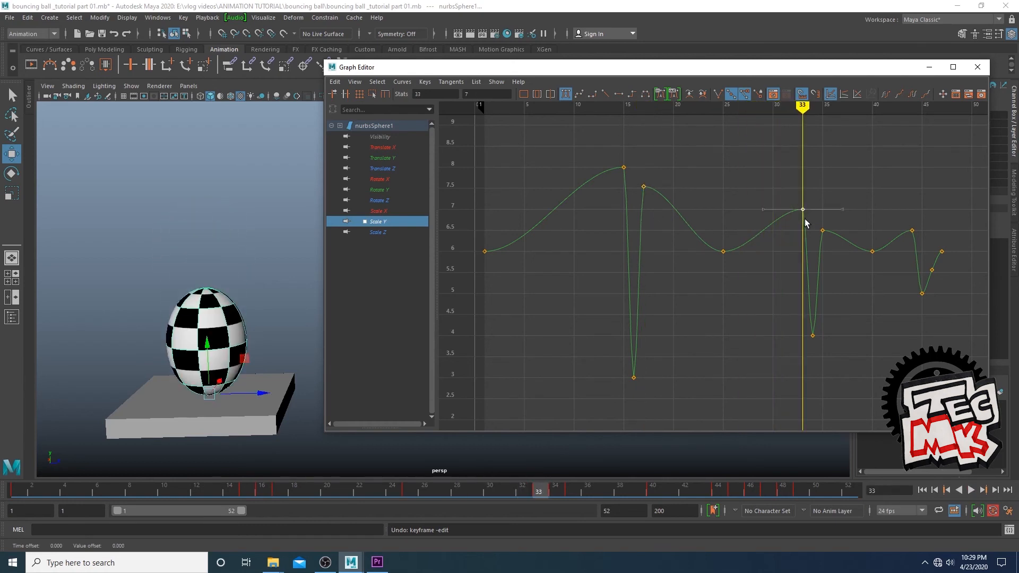
- Inspect the ball's shape and the Scale Y keys at frames 35 and 44
drag(800, 109, 823, 108)
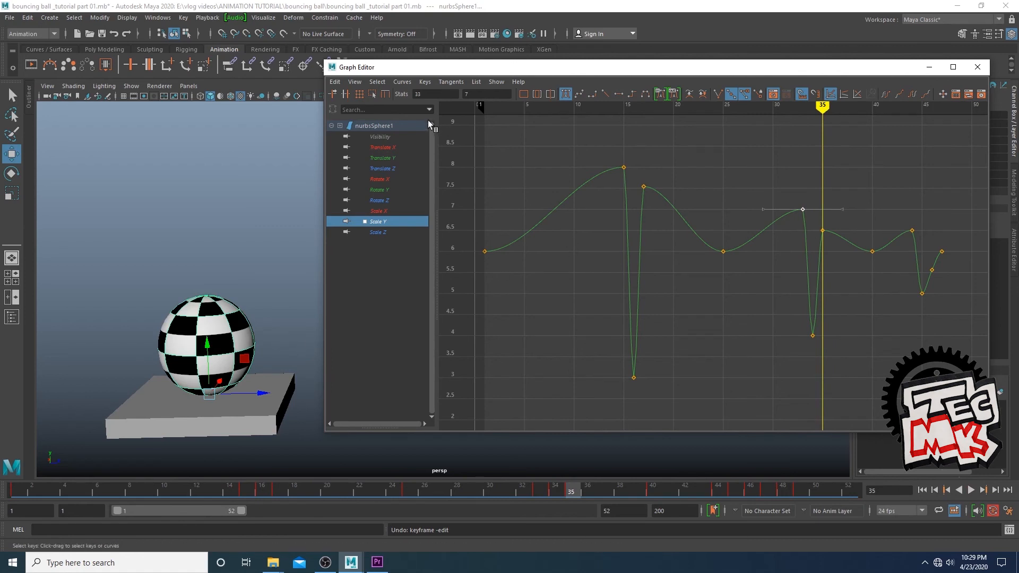
drag(819, 224, 835, 242)
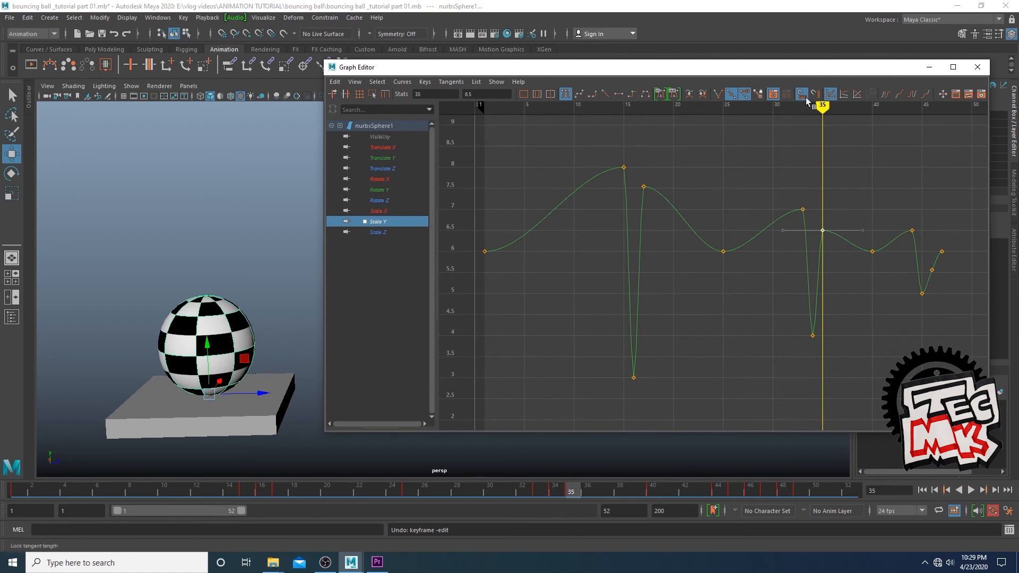
drag(822, 108, 915, 124)
drag(901, 208, 922, 234)
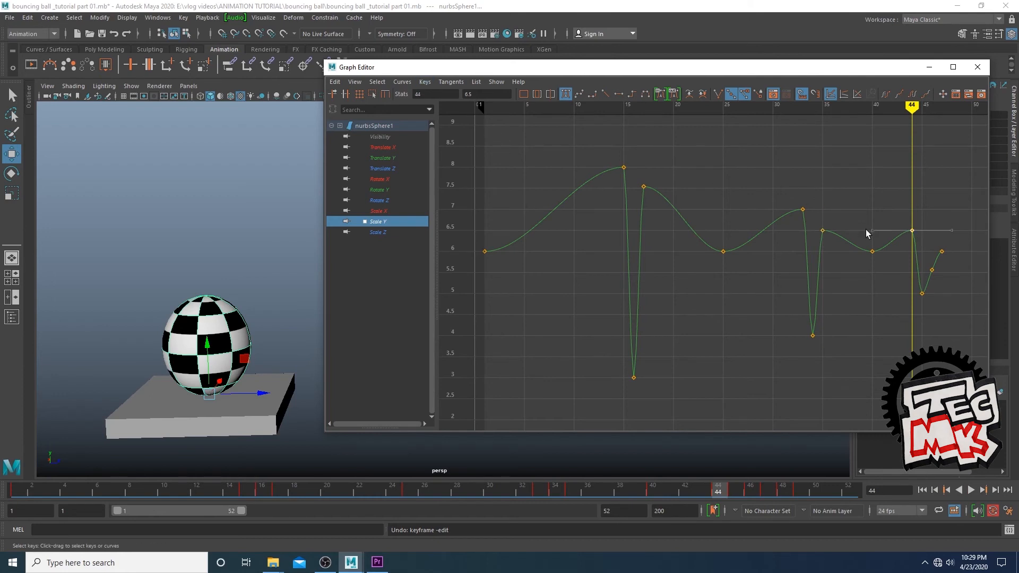
- Return to frame 35, try raising its Scale Y key slightly, and undo the move
drag(912, 107, 822, 108)
drag(843, 215, 819, 239)
middle_drag(819, 238, 818, 224)
key(ctrl+z)
- Go to frame 44 and lower its Scale Y key to about 6.286
drag(824, 110, 912, 141)
drag(921, 237, 921, 236)
middle_drag(911, 234, 911, 243)
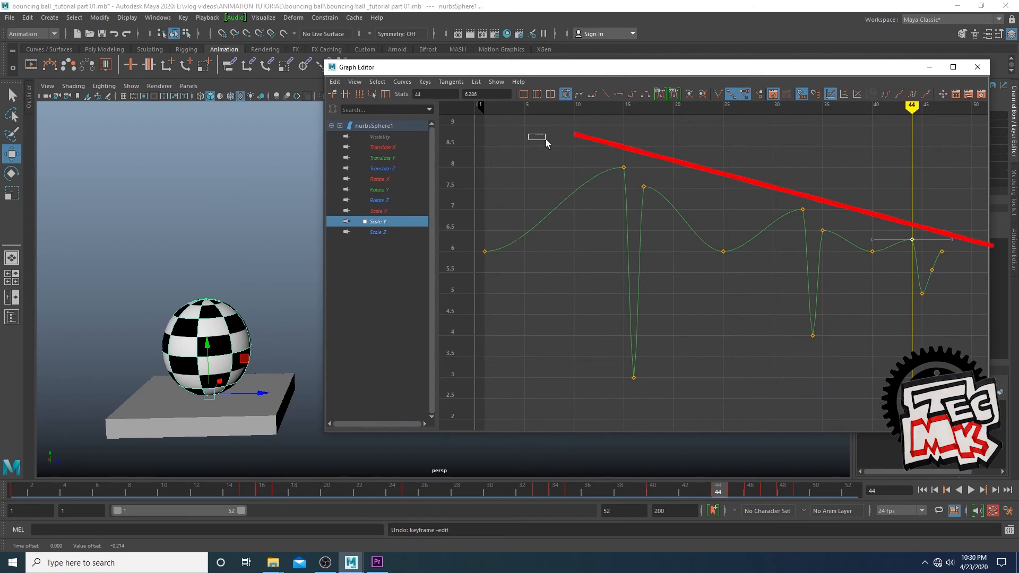
- Review the upper Scale Y keys from frame 15 through frame 40, ending at frame 15
drag(546, 139, 658, 198)
drag(785, 194, 821, 217)
click(820, 231)
click(873, 252)
drag(578, 153, 623, 170)
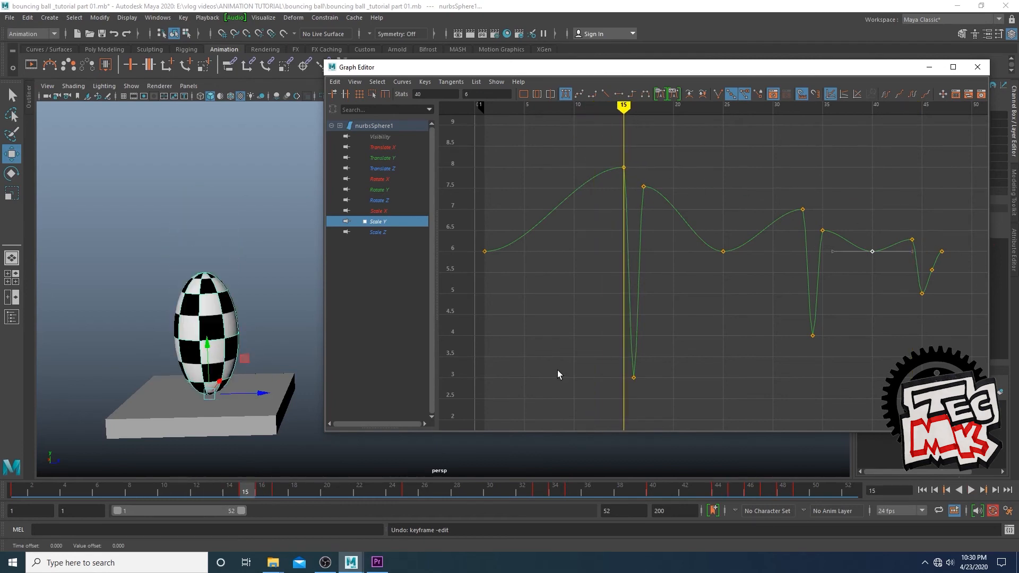
- Examine the squash keys of the Scale Y curve at frames 16, 34 and 45 with the ball's matching shapes
click(633, 119)
drag(588, 352, 663, 404)
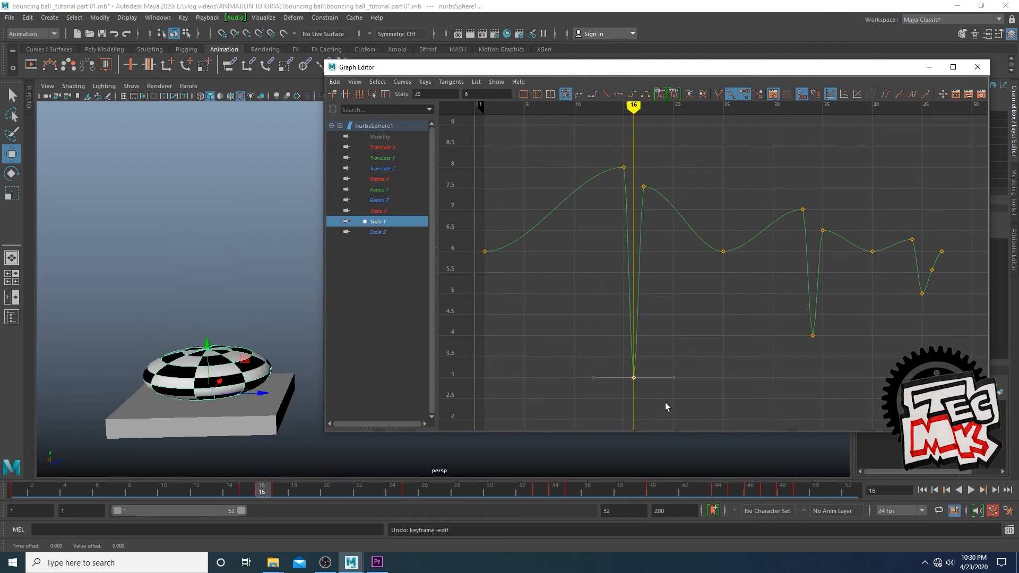
drag(636, 108, 658, 109)
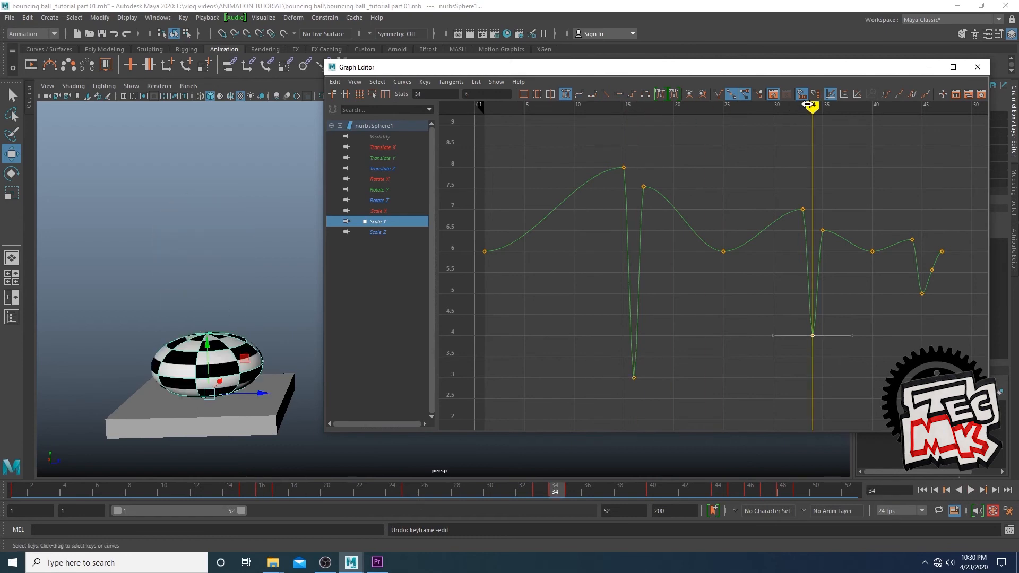
click(921, 106)
drag(895, 273, 935, 320)
drag(922, 106, 703, 108)
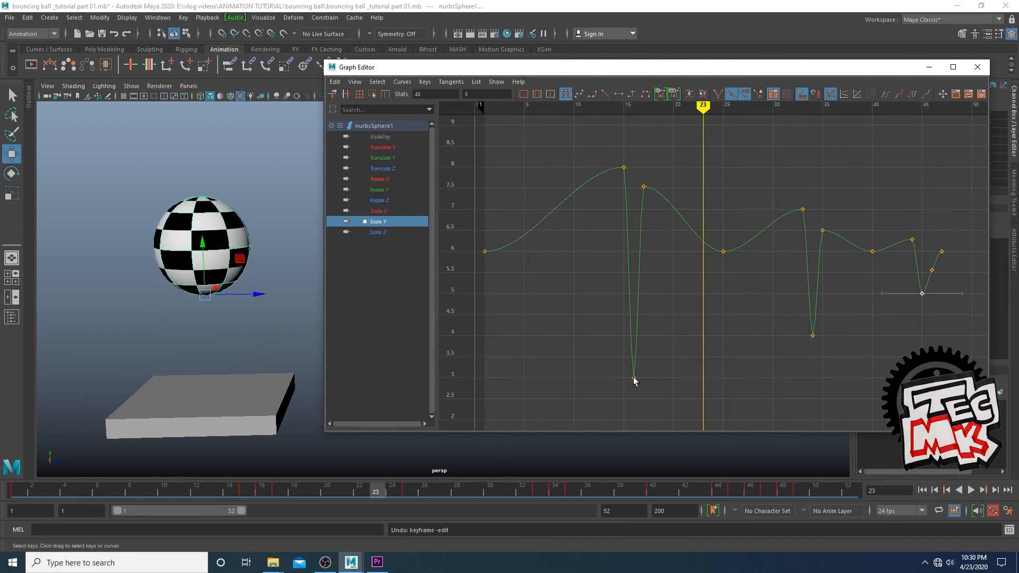
drag(652, 394, 652, 394)
drag(805, 317, 877, 341)
drag(934, 309, 935, 308)
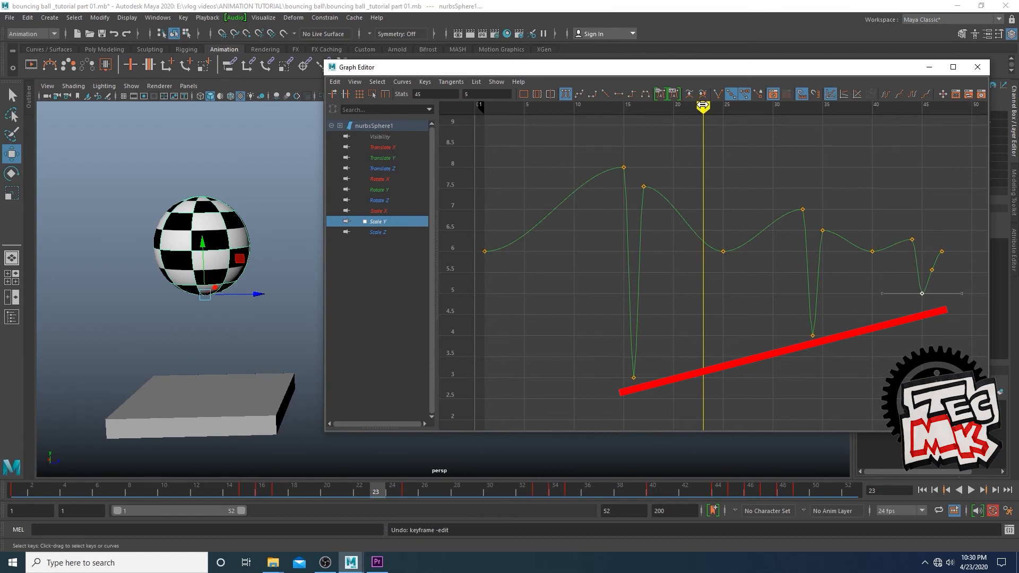
- Check the squash at frame 16, and try lowering the Scale Y key at frame 34 to about 3
drag(703, 105, 633, 111)
drag(565, 318, 649, 401)
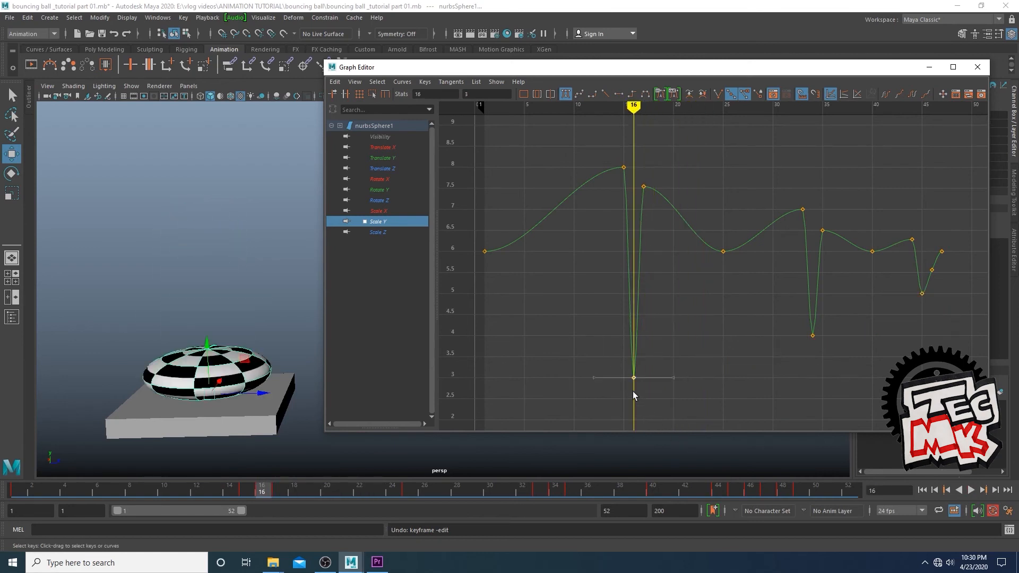
drag(787, 344, 826, 321)
drag(633, 107, 813, 139)
middle_drag(826, 285, 820, 371)
click(865, 174)
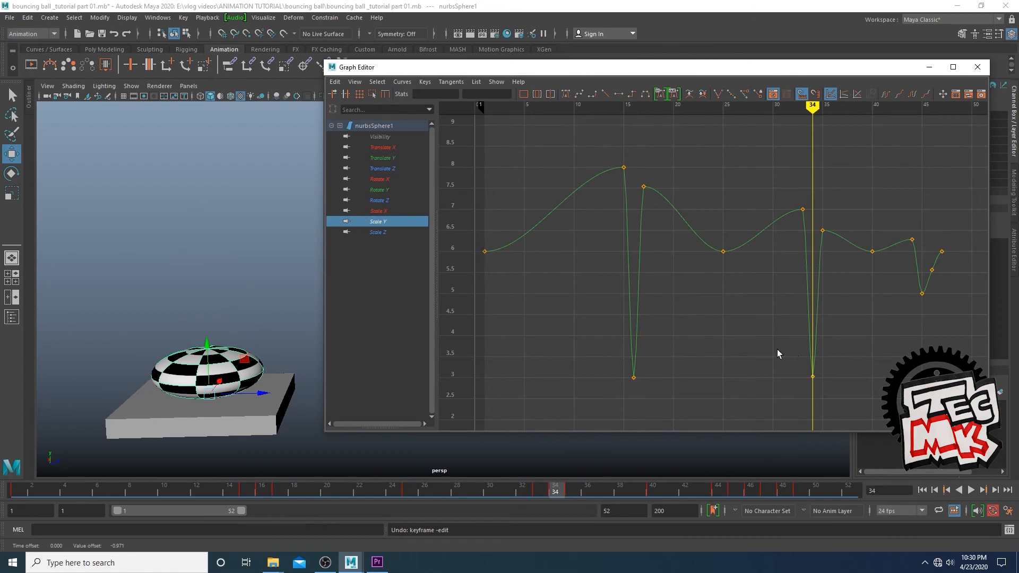
- Raise the Scale Y key at frame 34 to about 4.214
drag(777, 349, 821, 398)
middle_drag(812, 388, 815, 336)
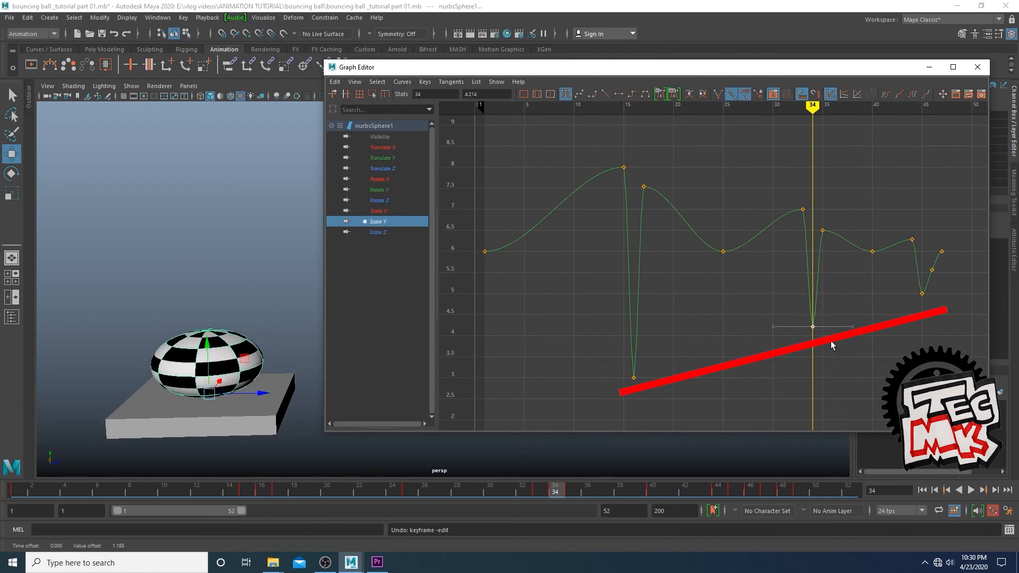
drag(805, 321, 832, 345)
- Try lowering the Scale Y keys at frames 45 and 34, and undo the move at frame 34
click(921, 292)
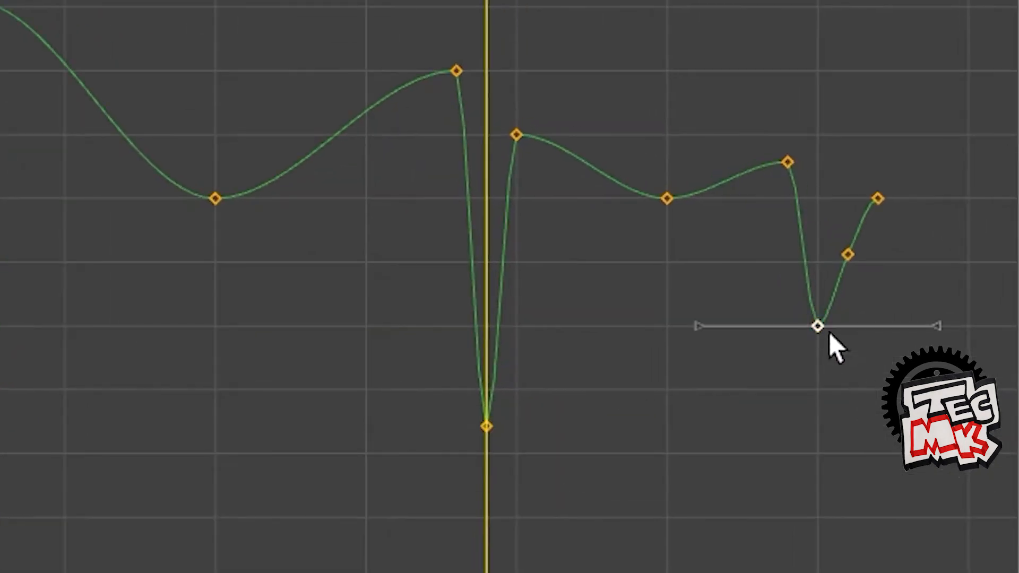
middle_drag(926, 300, 924, 310)
middle_drag(828, 375, 827, 426)
click(856, 423)
click(484, 426)
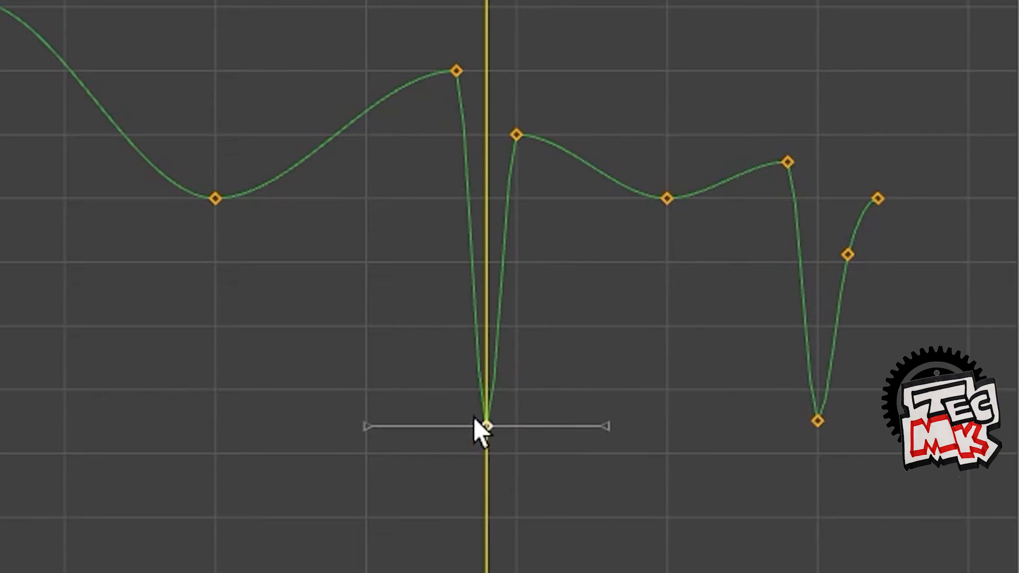
middle_drag(480, 428, 484, 491)
key(ctrl+z)
- Raise the Scale Y key at frame 45 to about 4.8 and deselect it
drag(762, 368, 870, 480)
middle_drag(825, 457, 825, 395)
click(846, 461)
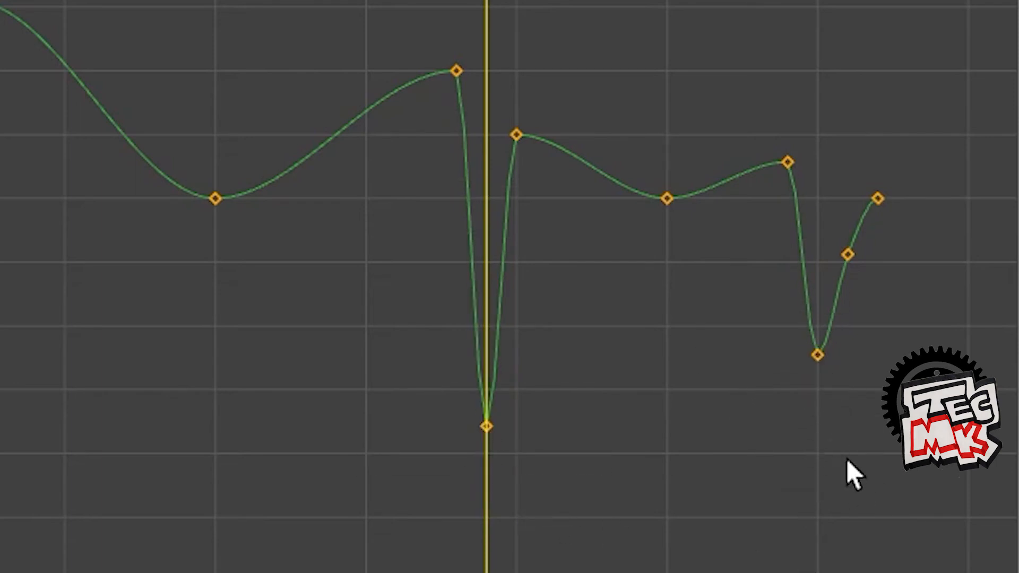
- Display the Scale X curve and inspect its keys at frames 1, 25 and 40
click(381, 211)
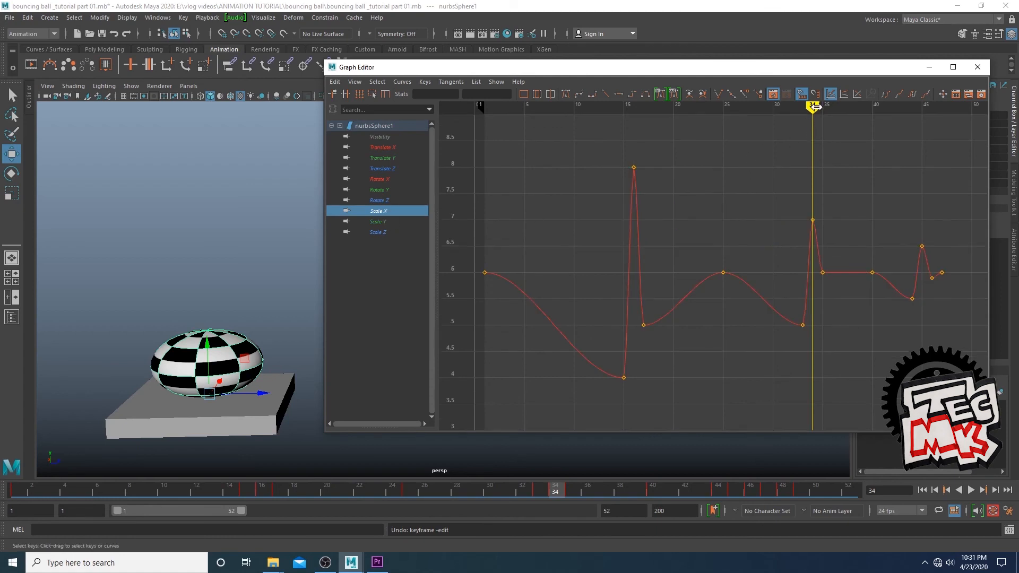
mouse_move(815, 108)
mouse_down()
mouse_move(468, 129)
mouse_move(485, 132)
mouse_up()
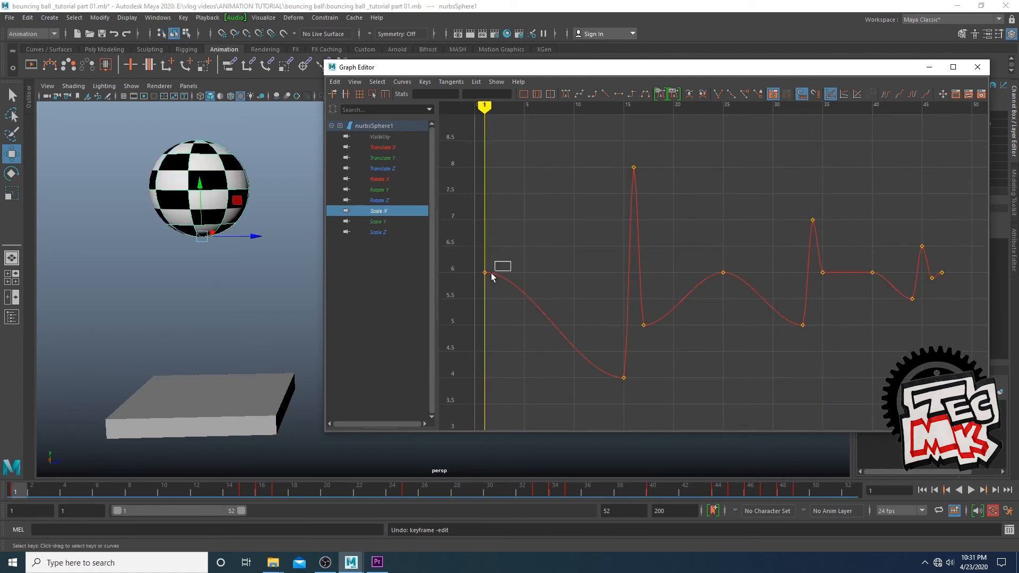
drag(491, 273, 481, 287)
mouse_move(484, 109)
mouse_down()
mouse_move(711, 141)
mouse_move(722, 165)
mouse_up()
drag(738, 299, 738, 299)
mouse_move(723, 107)
mouse_down()
mouse_move(851, 154)
mouse_move(871, 180)
mouse_up()
drag(847, 237, 890, 298)
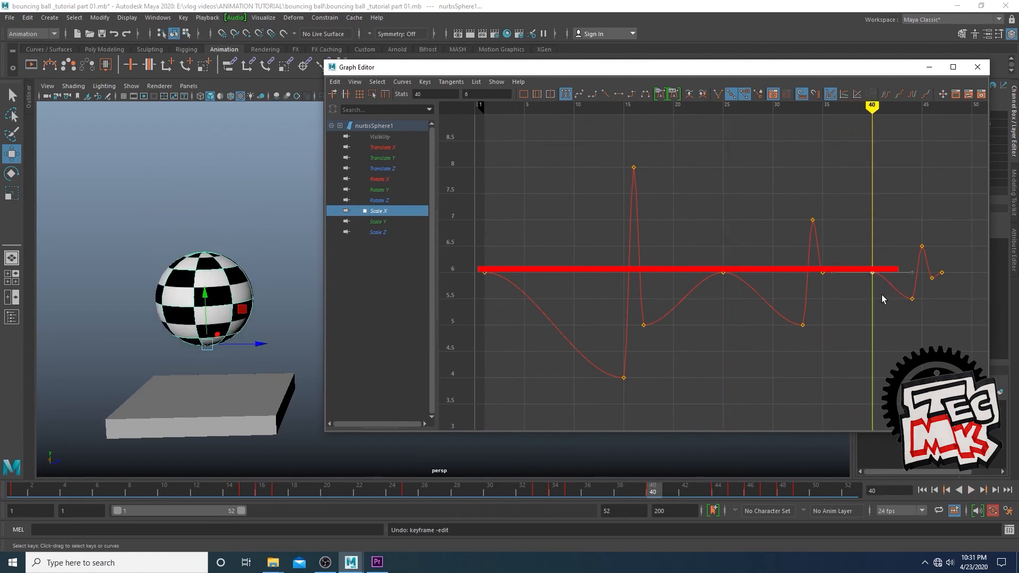
- Examine the Scale X key at frame 15 and view the stretched ball closely from another angle
drag(614, 105, 623, 104)
drag(594, 343, 644, 400)
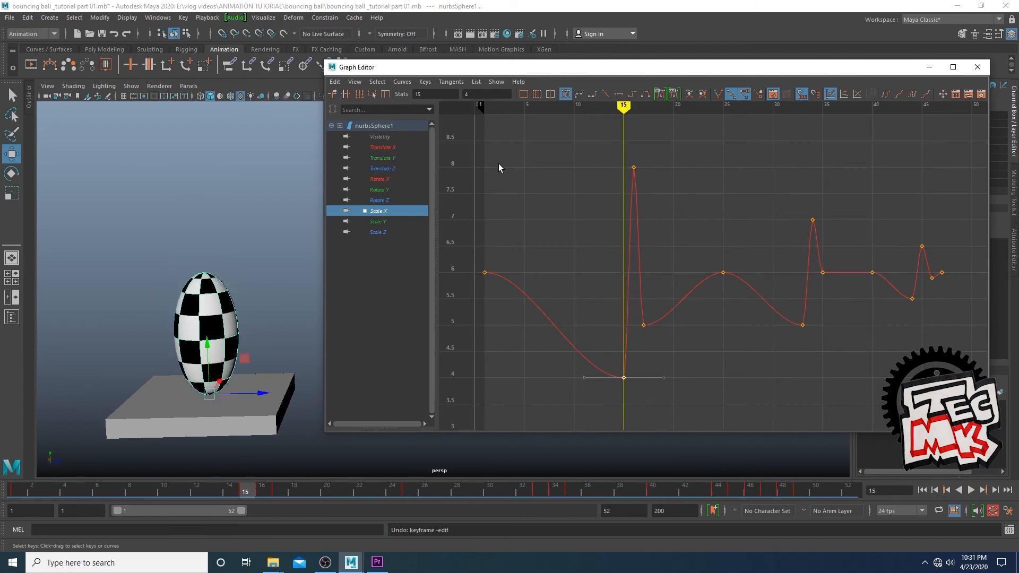
alt+drag(269, 255, 256, 281)
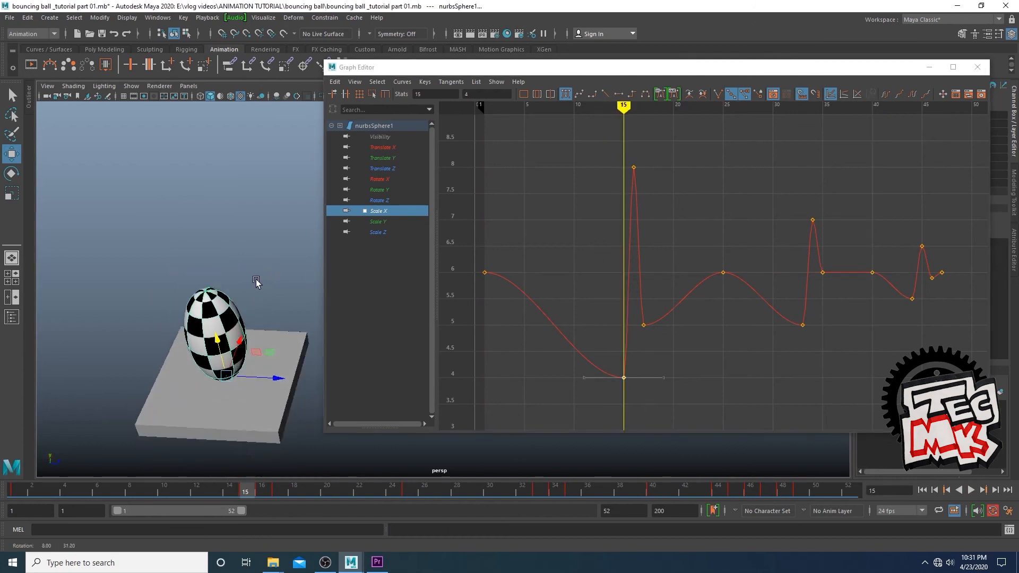
scroll(239, 344, up, 3)
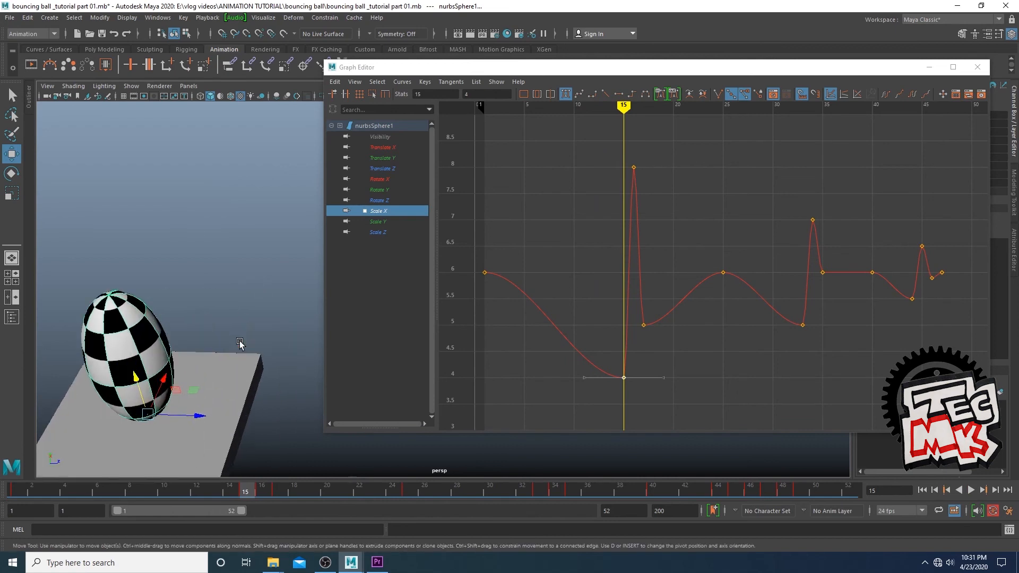
alt+middle_drag(239, 342, 337, 261)
scroll(268, 304, up, 3)
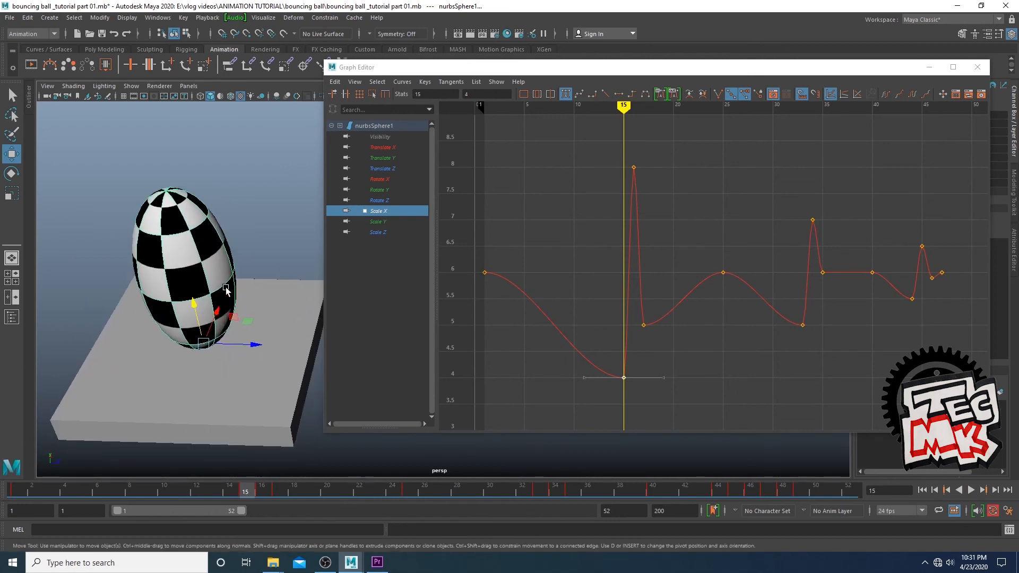
key(r)
alt+drag(222, 366, 234, 347)
scroll(234, 348, down, 2)
- Advance to frame 17, select its Scale X key, and inspect the ball's shape
key(period)
key(period)
drag(628, 317, 650, 334)
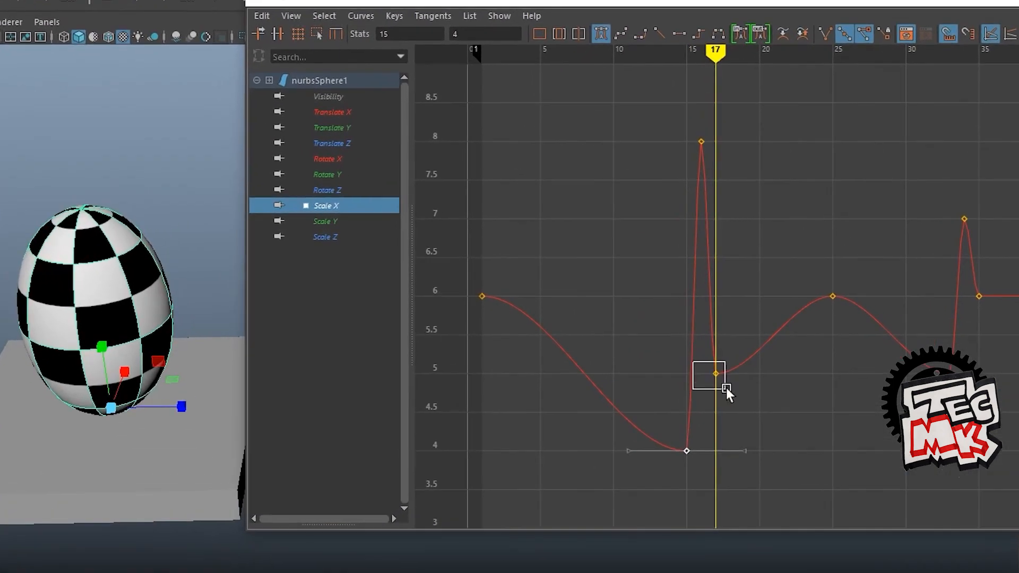
drag(725, 387, 726, 389)
alt+drag(207, 405, 211, 398)
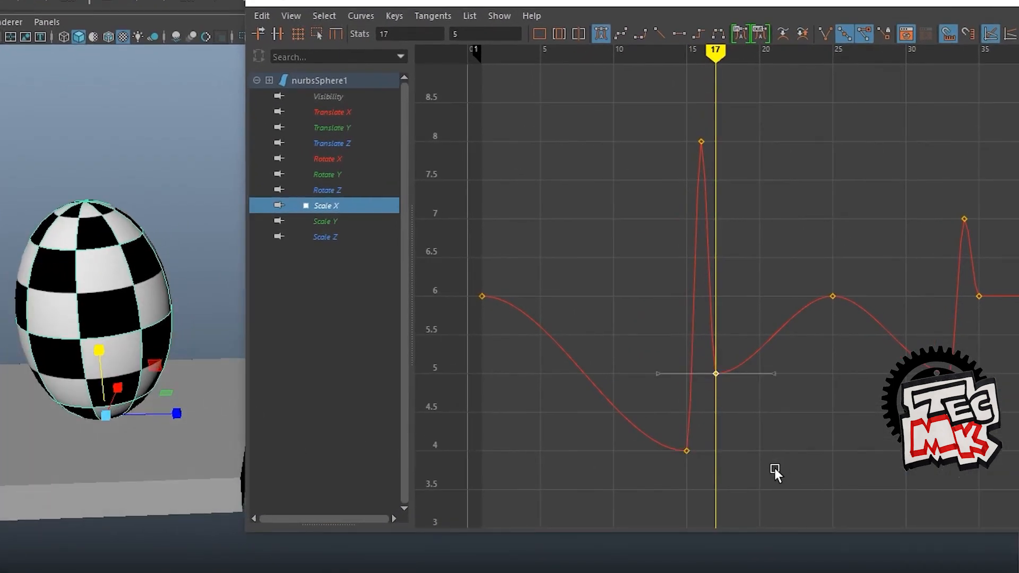
- Go to frame 33, try raising its Scale X key to about 5.268, and undo the move
mouse_move(721, 64)
mouse_down()
mouse_move(966, 75)
mouse_move(950, 82)
mouse_up()
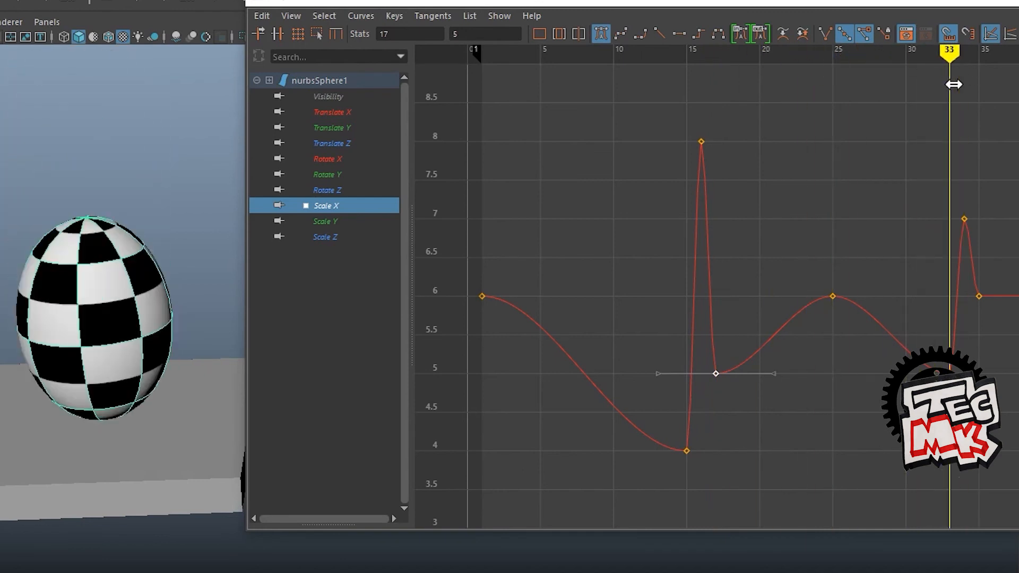
drag(924, 362, 968, 389)
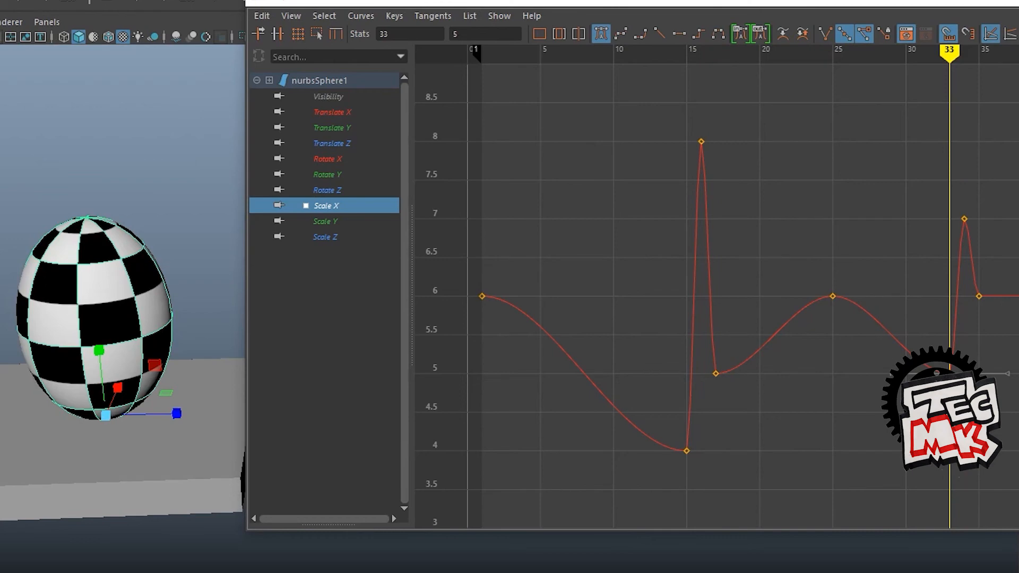
middle_drag(952, 392, 951, 345)
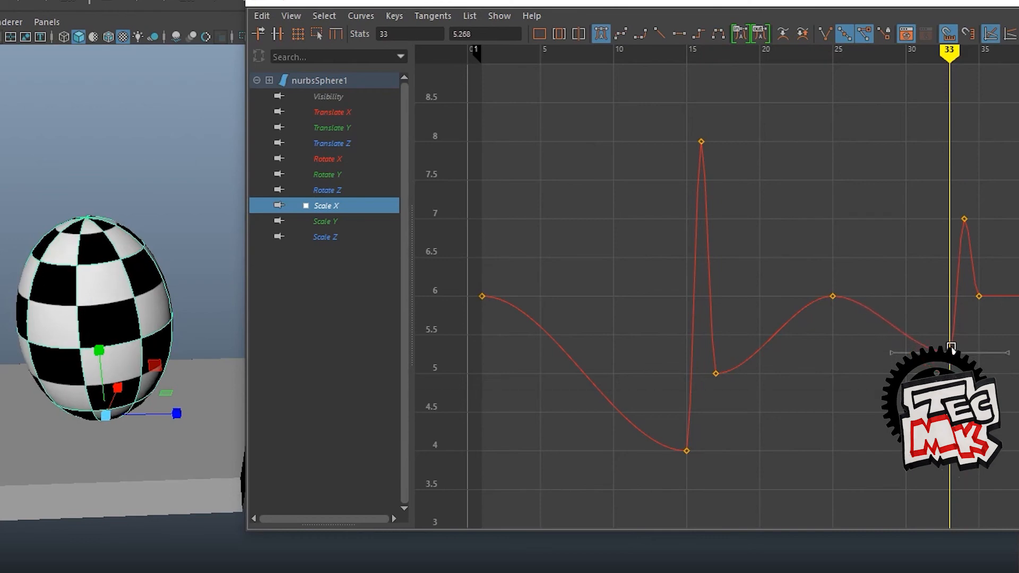
key(w)
key(ctrl+z)
- Lower the Scale X key at frame 17 to about 4.65 and select the key at frame 15 for comparison
click(716, 377)
middle_drag(715, 379, 713, 404)
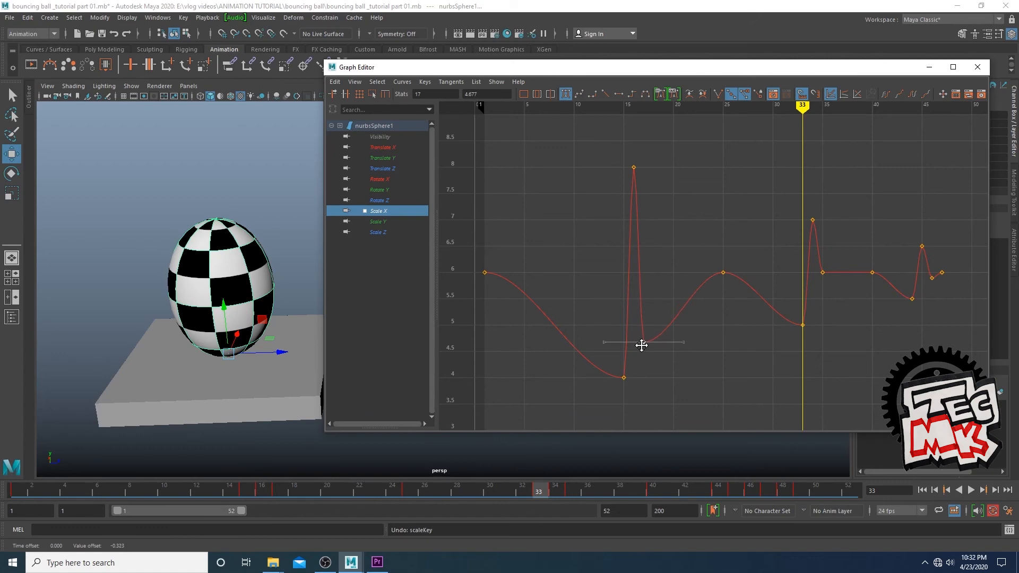
click(624, 377)
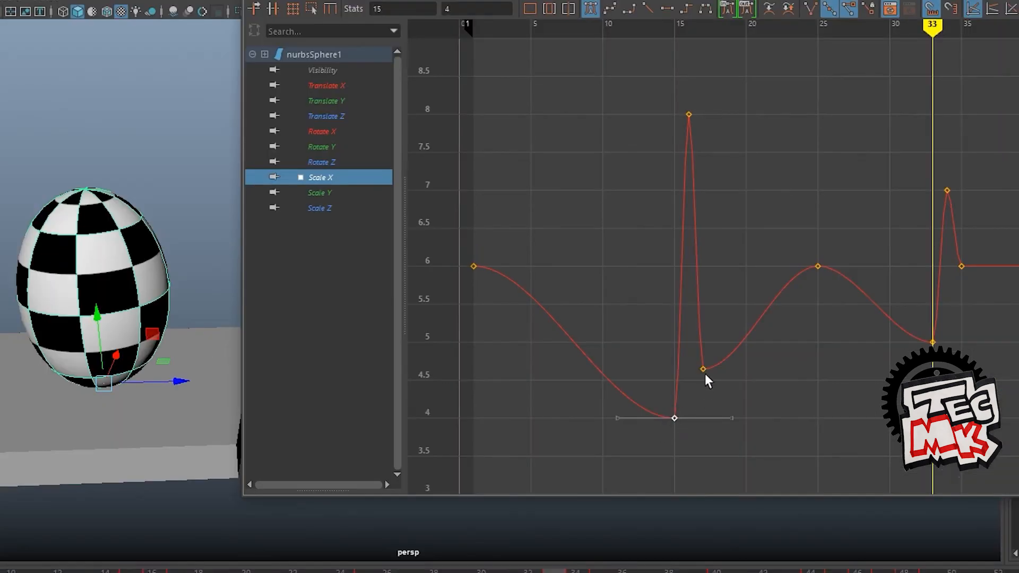
- Compare the Scale X keys at frames 33, 35 and 40, then return to frame 35
click(643, 343)
click(938, 341)
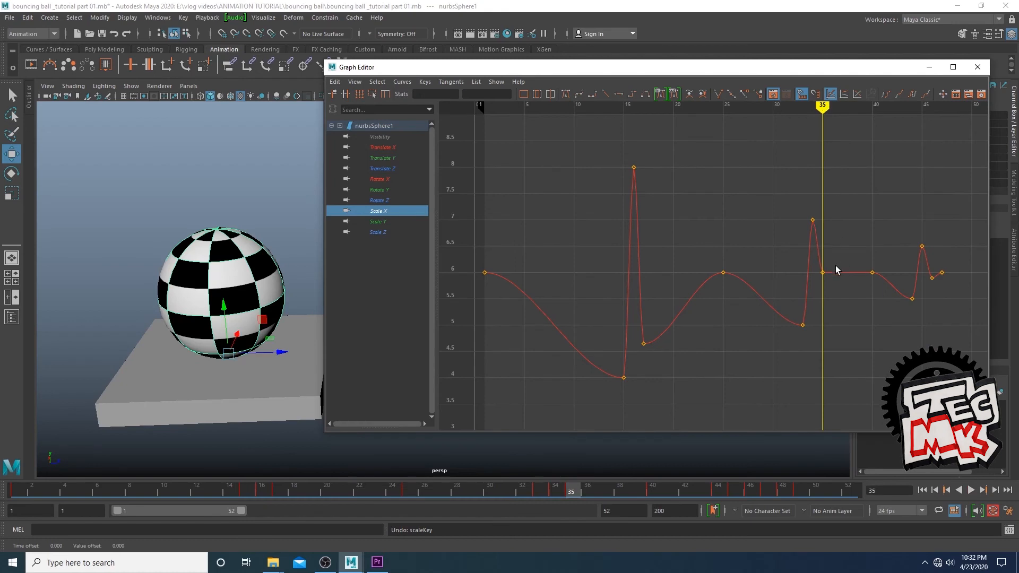
click(960, 267)
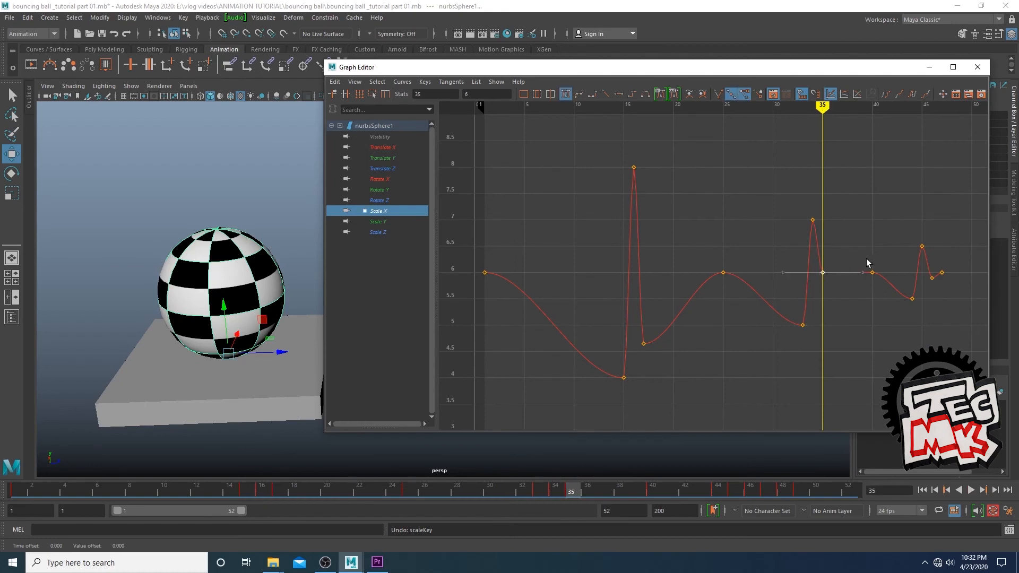
click(872, 272)
drag(822, 107, 871, 109)
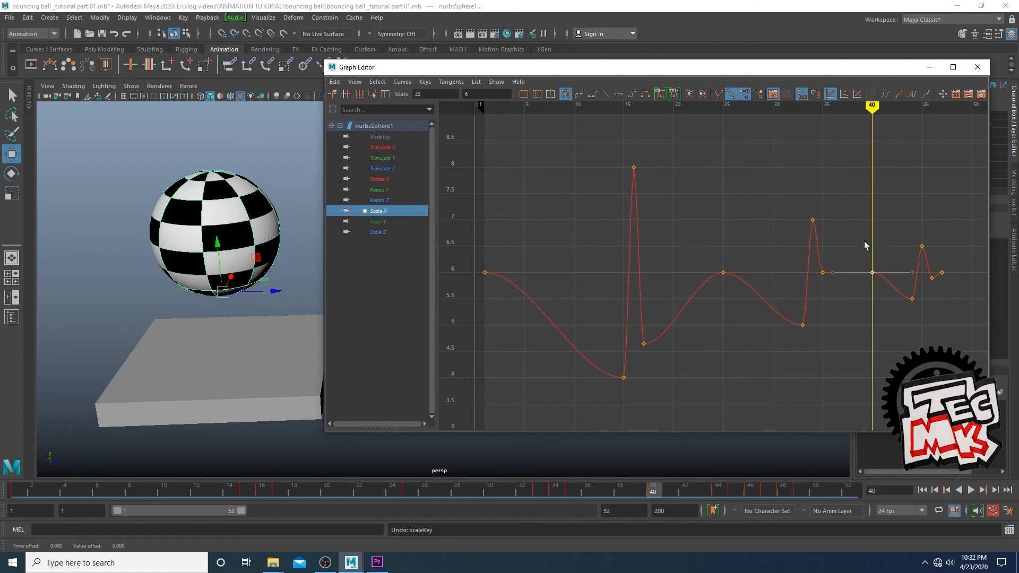
drag(865, 245, 875, 280)
drag(872, 107, 822, 107)
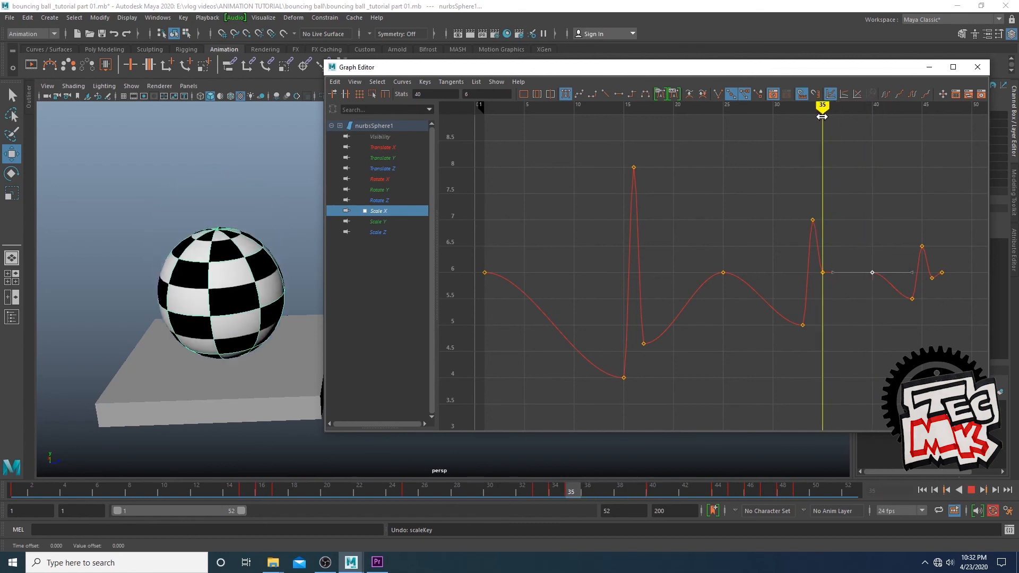
- Try lowering the Scale X key at frame 35 to about 5.576, and undo the move
click(848, 241)
drag(848, 240, 808, 295)
middle_drag(820, 275, 819, 297)
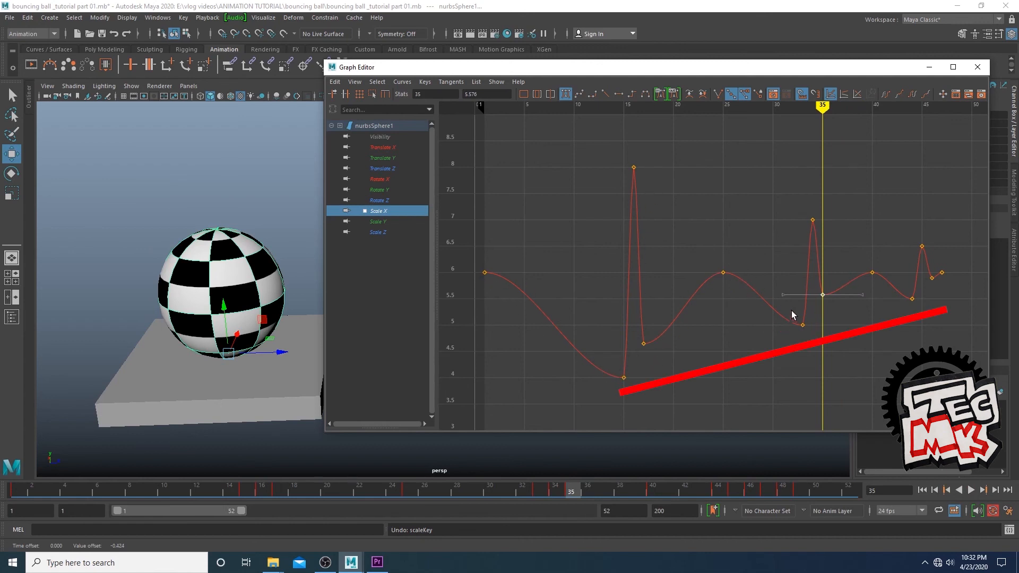
key(ctrl+z)
- Lower the Scale X key at frame 35 to about 5.534 so the curve dips before frame 40
click(902, 260)
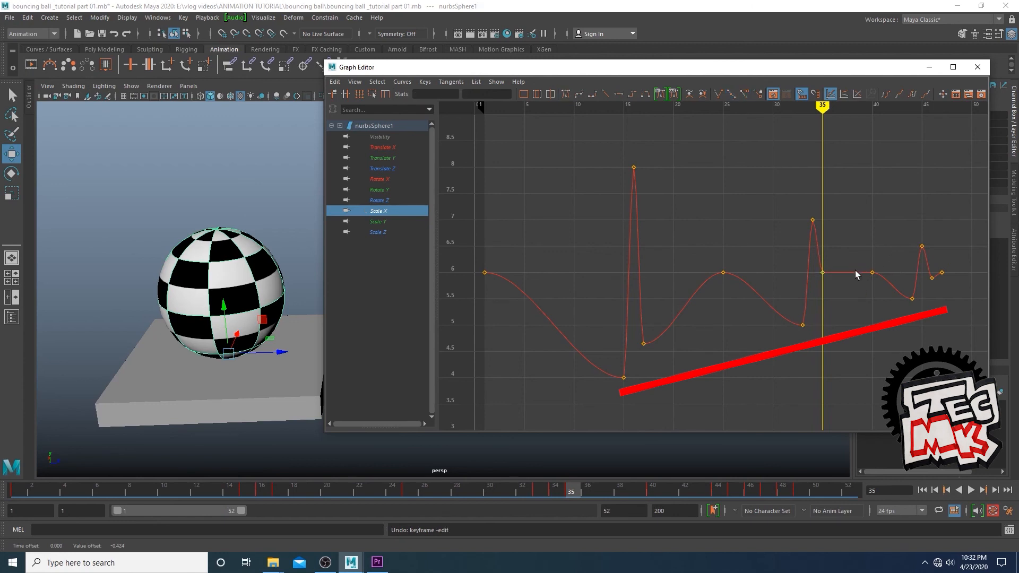
click(821, 272)
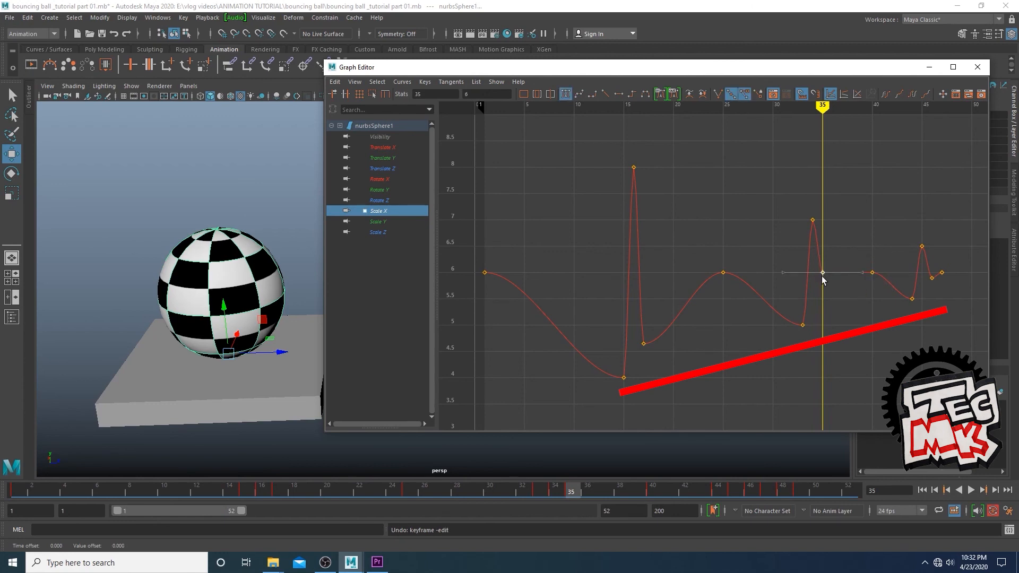
scroll(821, 274, up, 2)
middle_drag(822, 274, 886, 313)
scroll(896, 332, down, 3)
key(a)
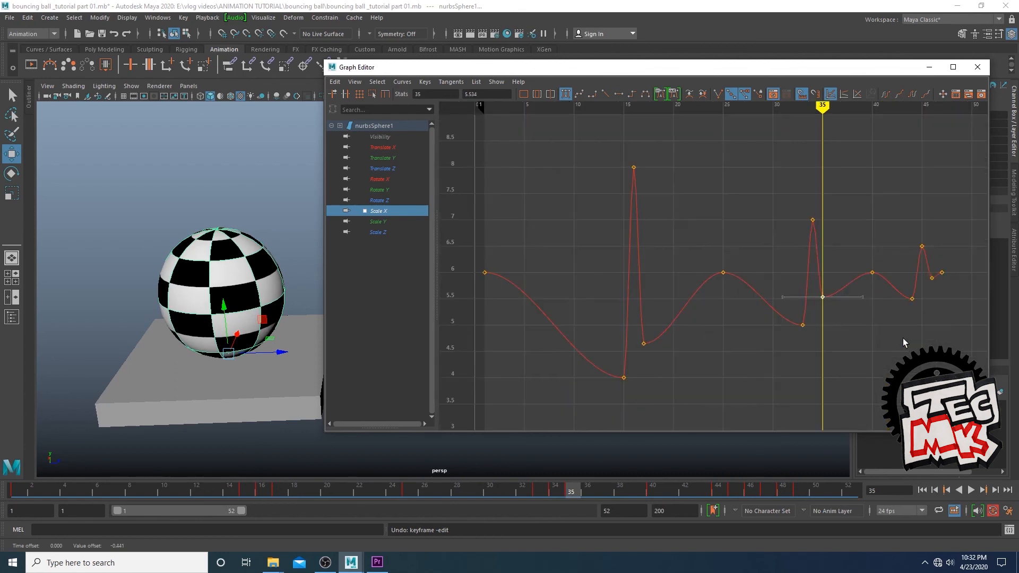
- Display the Scale Z curve, go back to frame 2, and select its keys at frames 25 and 40
click(380, 232)
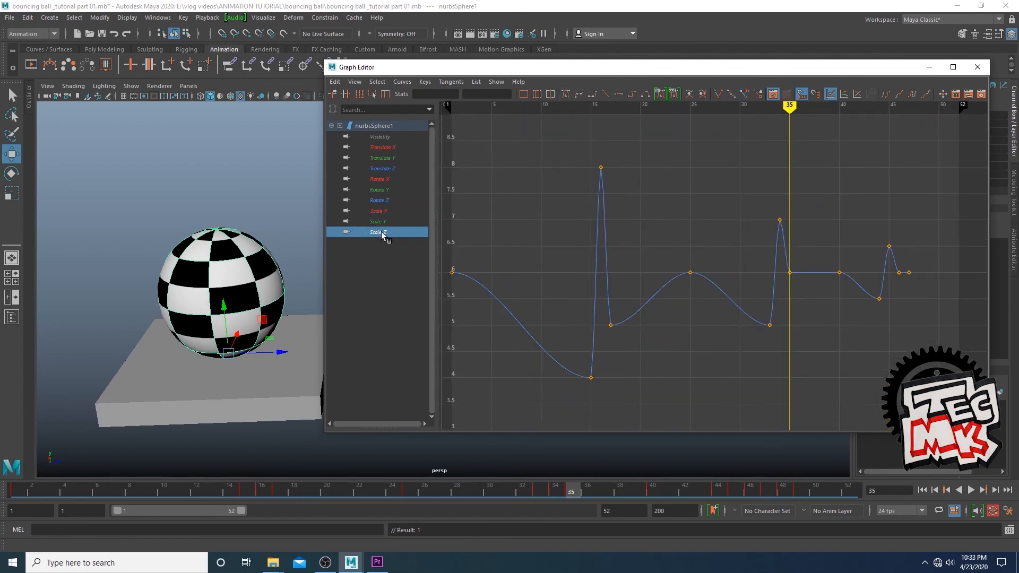
drag(790, 107, 460, 122)
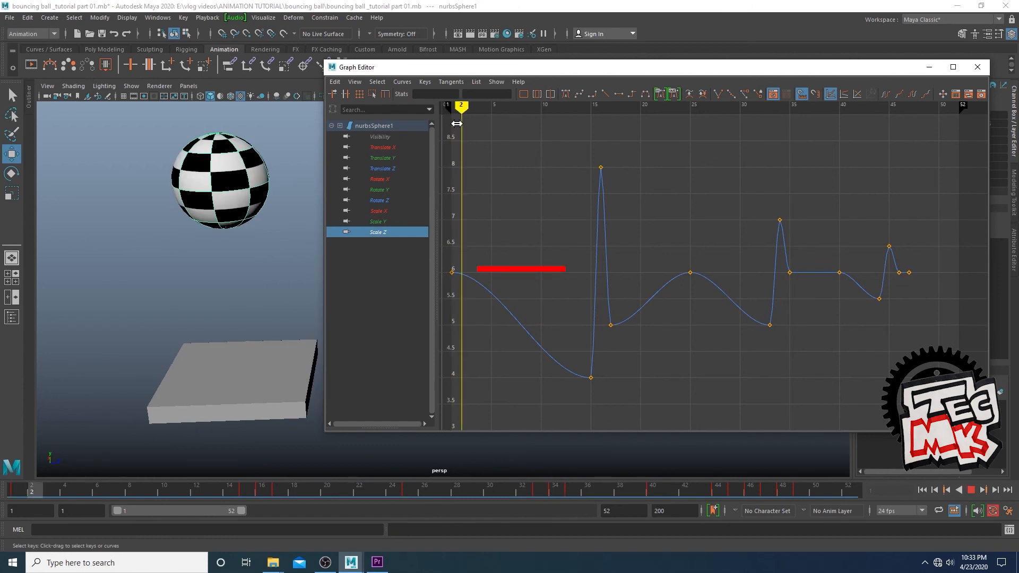
drag(641, 248, 713, 285)
drag(822, 264, 843, 283)
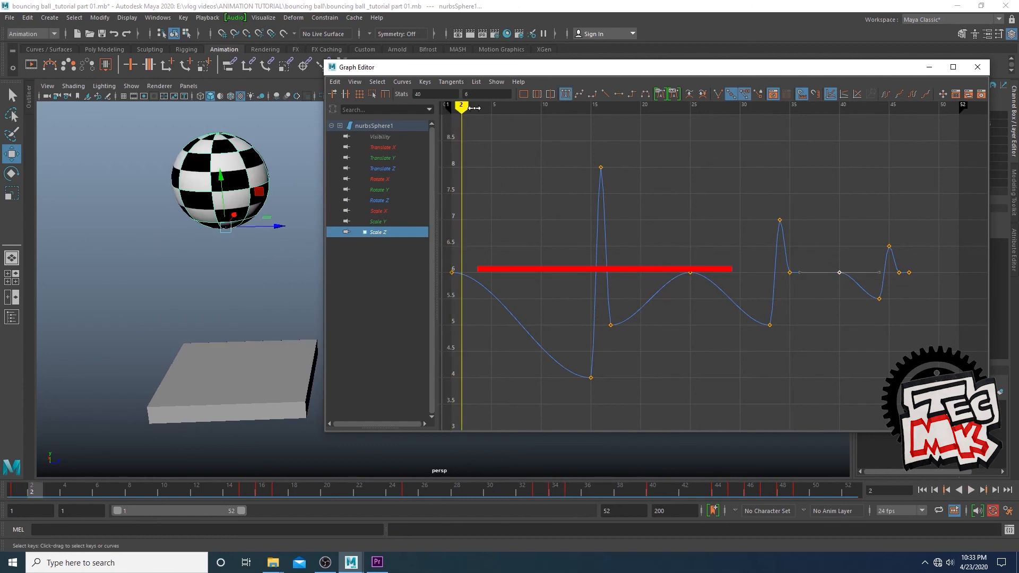
- Step through frames 15, 16 and 17, selecting their Scale Z keys and inspecting the ball's shape
mouse_move(474, 108)
mouse_down()
mouse_move(902, 173)
mouse_move(451, 191)
mouse_move(533, 209)
mouse_move(462, 209)
mouse_move(473, 218)
mouse_move(595, 228)
mouse_up()
drag(582, 354, 606, 392)
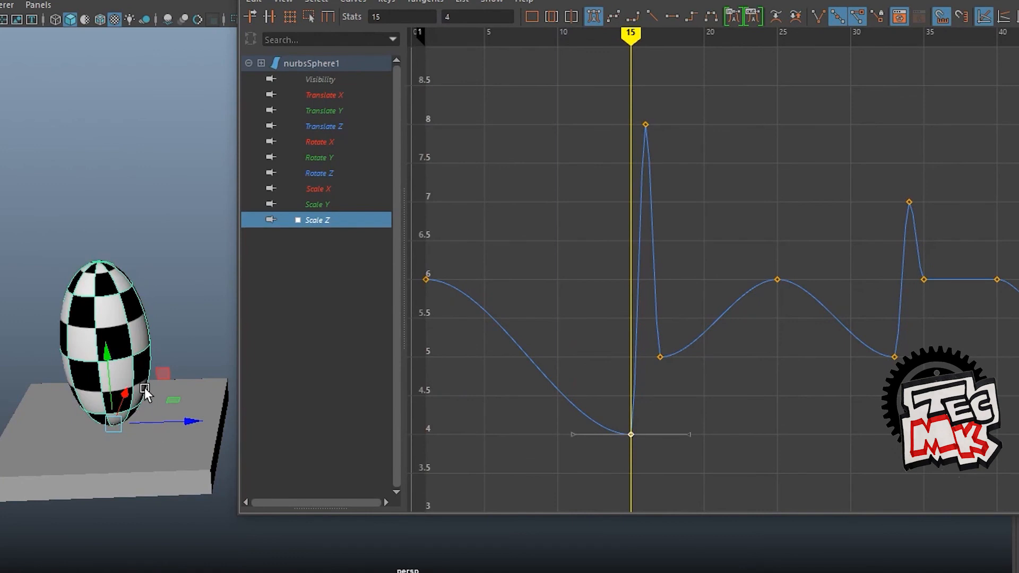
drag(641, 448, 641, 450)
mouse_move(630, 34)
mouse_down()
mouse_move(659, 36)
mouse_move(645, 40)
mouse_up()
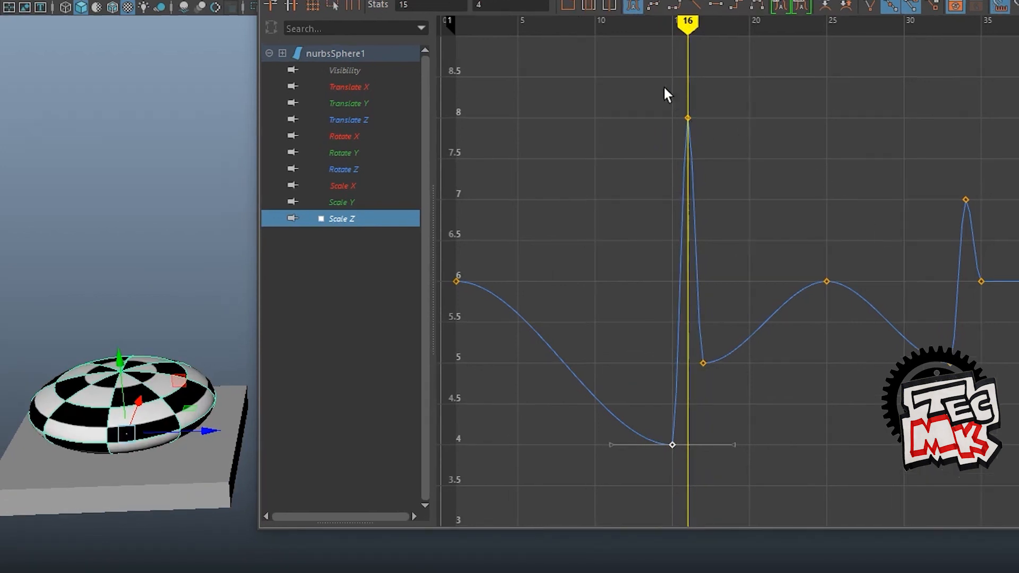
click(687, 118)
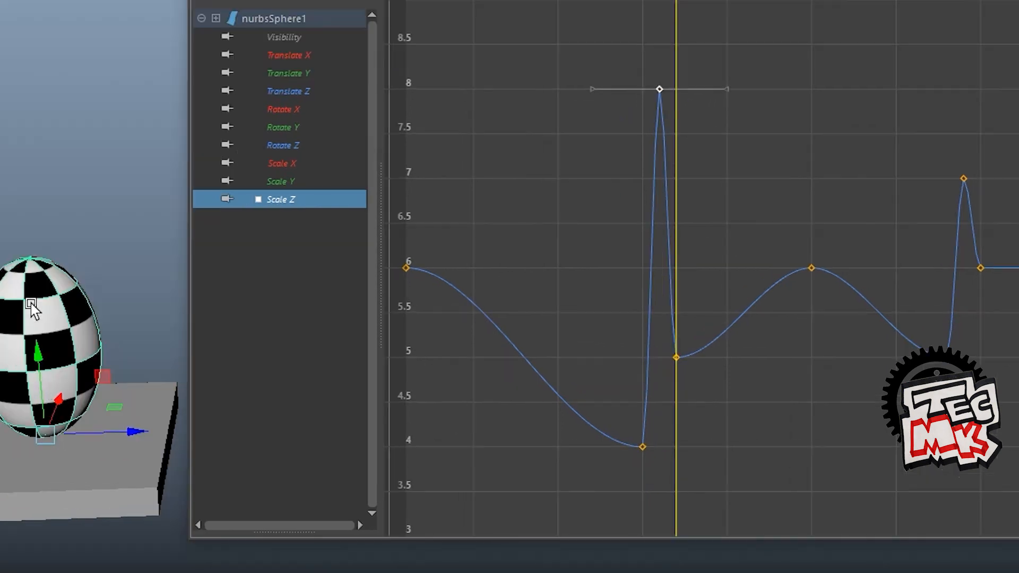
drag(642, 344, 705, 390)
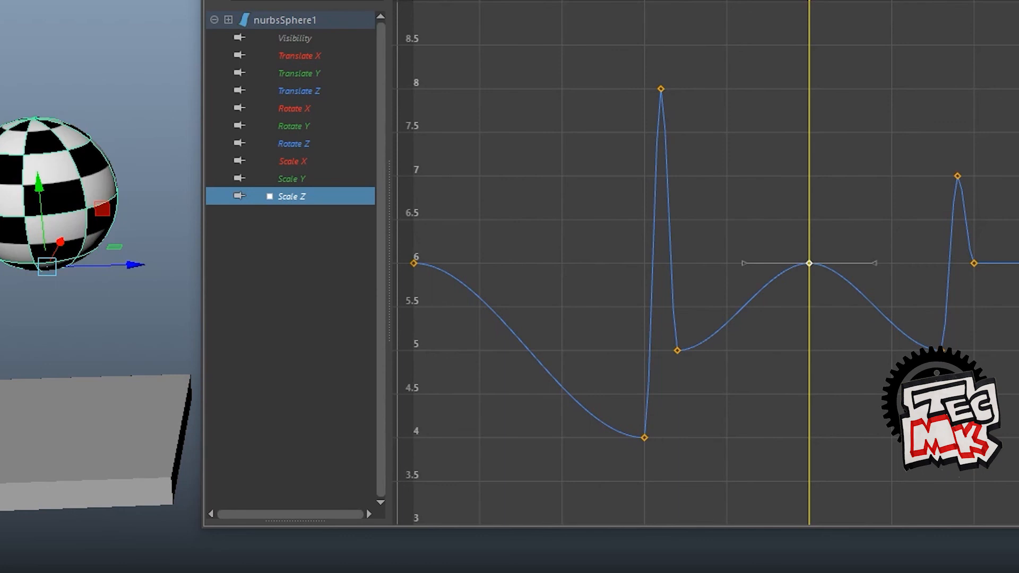
- Go to frame 33, try raising its Scale Z key to about 5.413, and undo the move
drag(808, 5, 939, 5)
drag(971, 320, 905, 356)
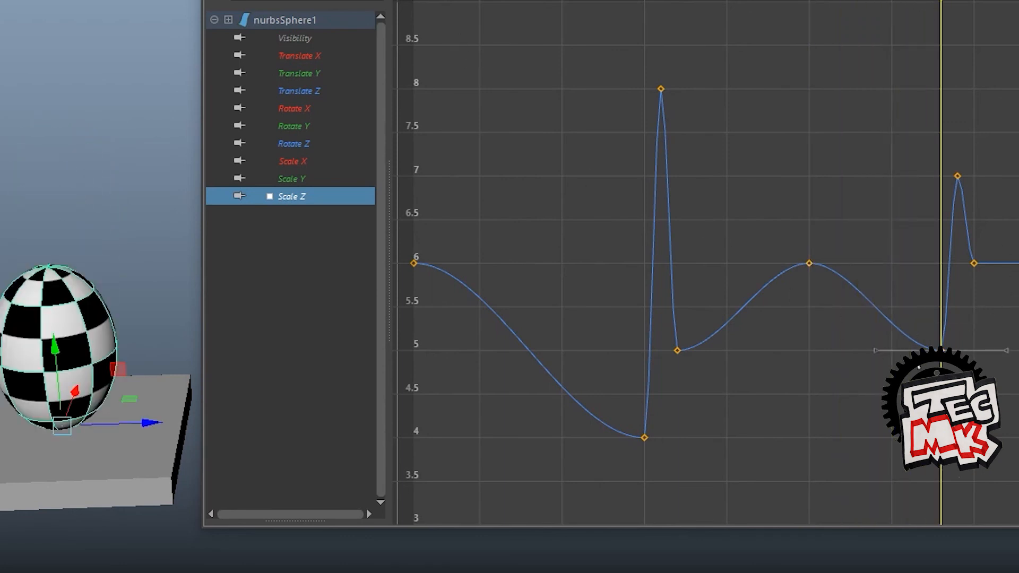
drag(706, 376, 706, 376)
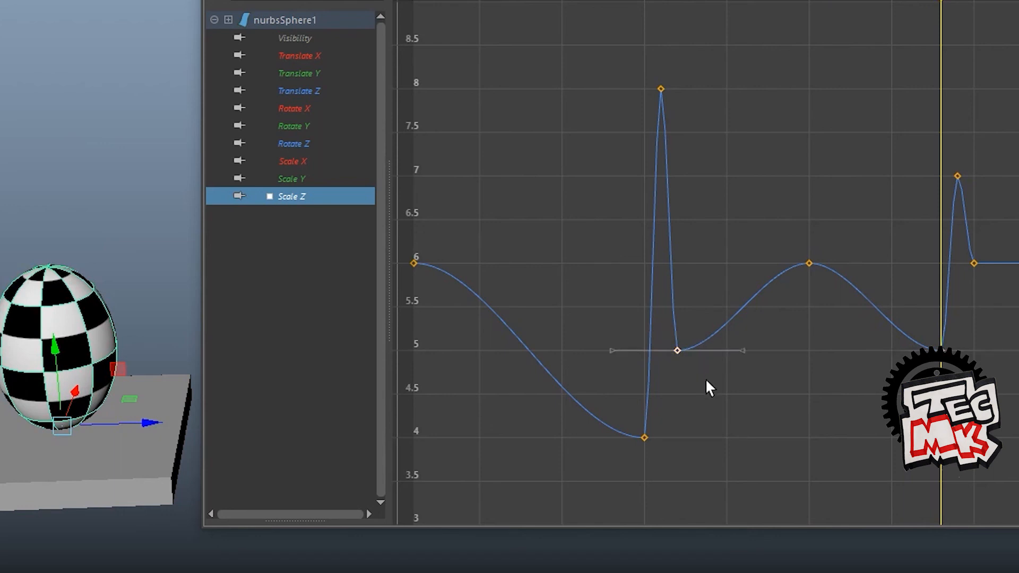
drag(924, 336, 949, 365)
middle_drag(941, 369, 941, 332)
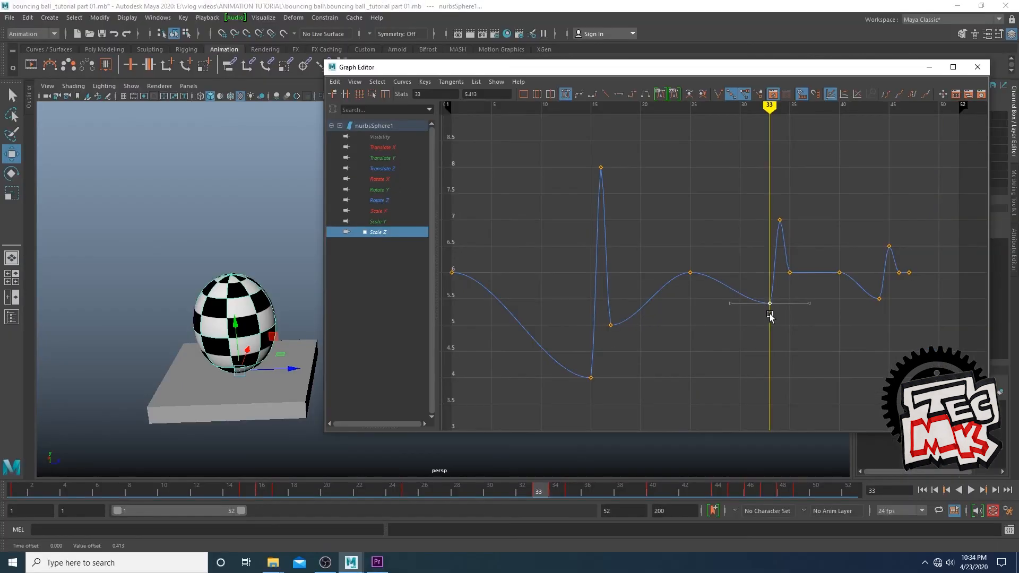
key(ctrl+z)
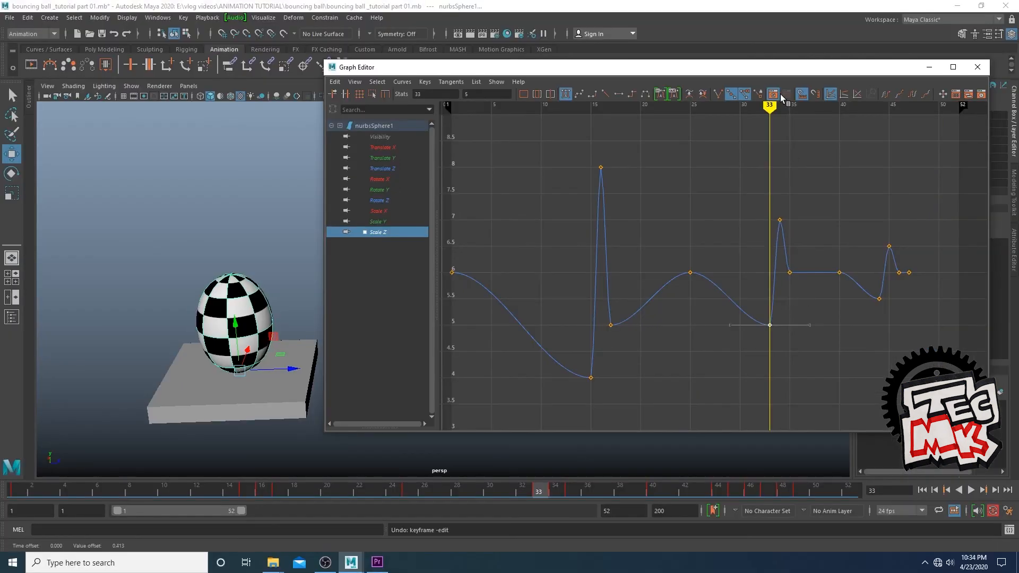
- Go to frame 17 and lower its Scale Z key to about 4.6
drag(784, 102, 610, 104)
drag(579, 288, 639, 361)
middle_drag(610, 326, 610, 346)
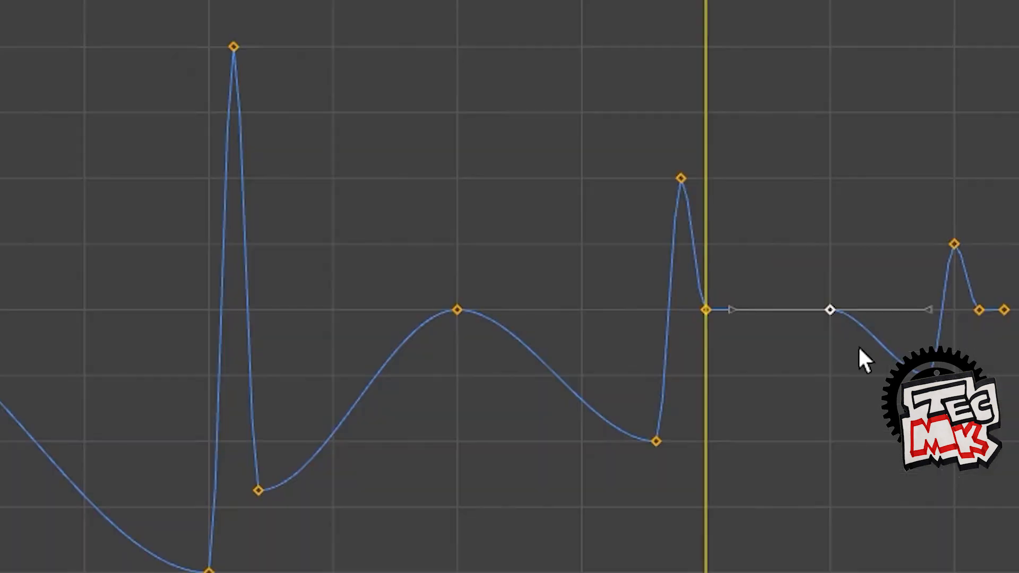
- Lower the Scale Z key at frame 35 to about 5.5, creating a dip between frames 34 and 40
drag(827, 255, 863, 289)
drag(891, 353, 889, 351)
click(693, 322)
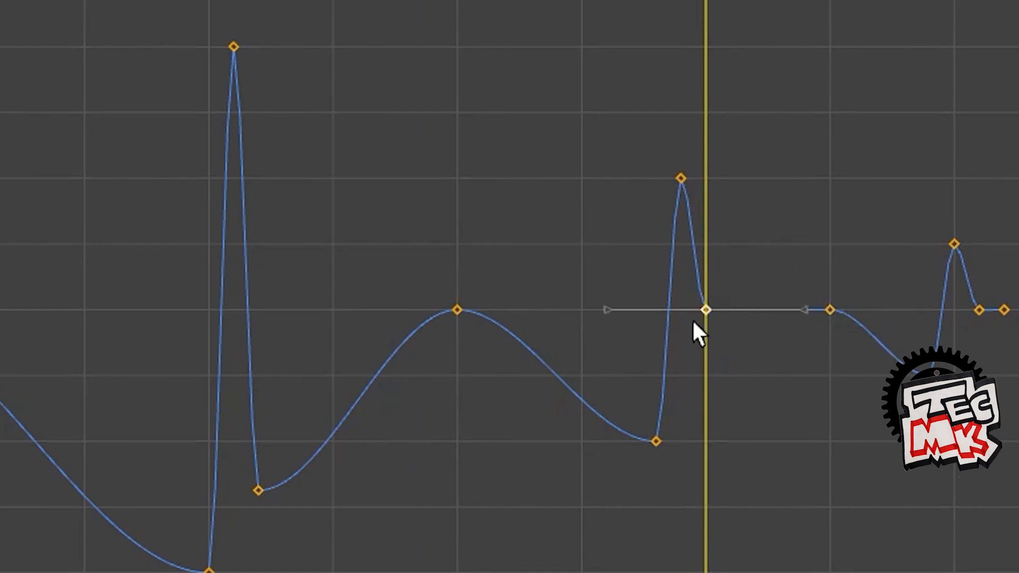
drag(699, 319, 704, 328)
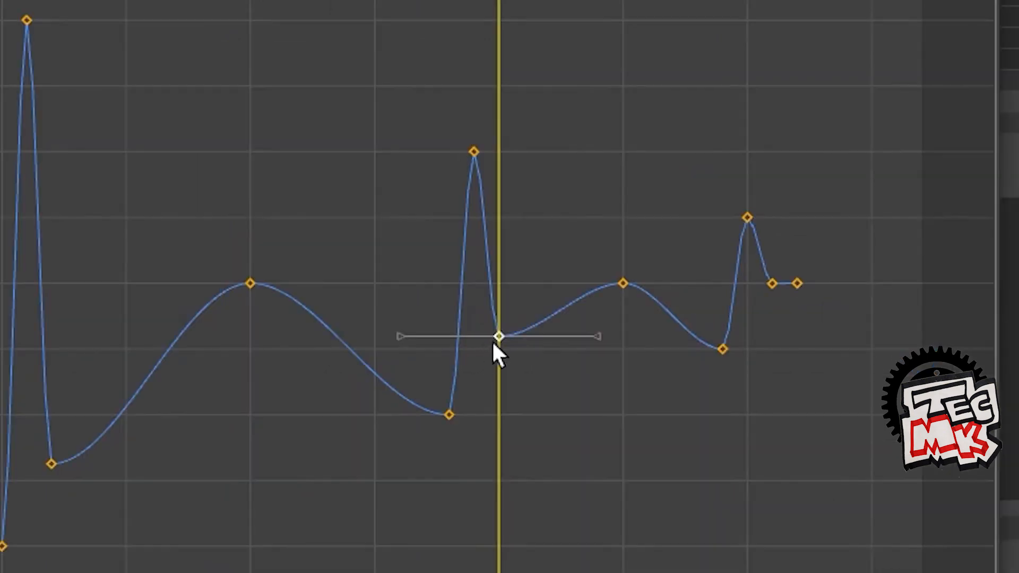
drag(493, 342, 496, 350)
drag(660, 325, 748, 378)
click(495, 344)
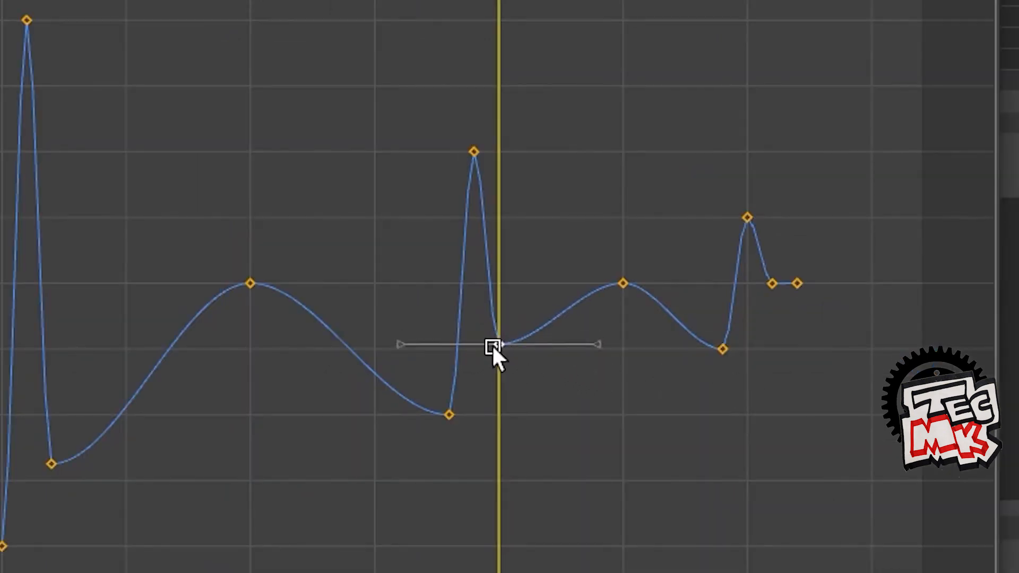
- Raise the Scale Z key at frame 44 to about 5.75 and lower the one at frame 46 to about 5.664
click(722, 349)
key(g)
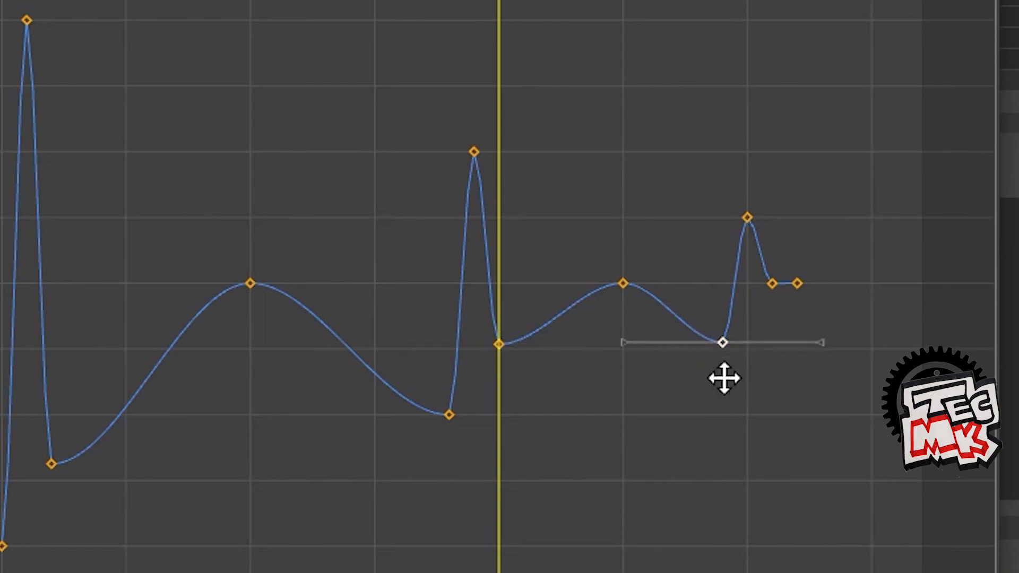
click(772, 285)
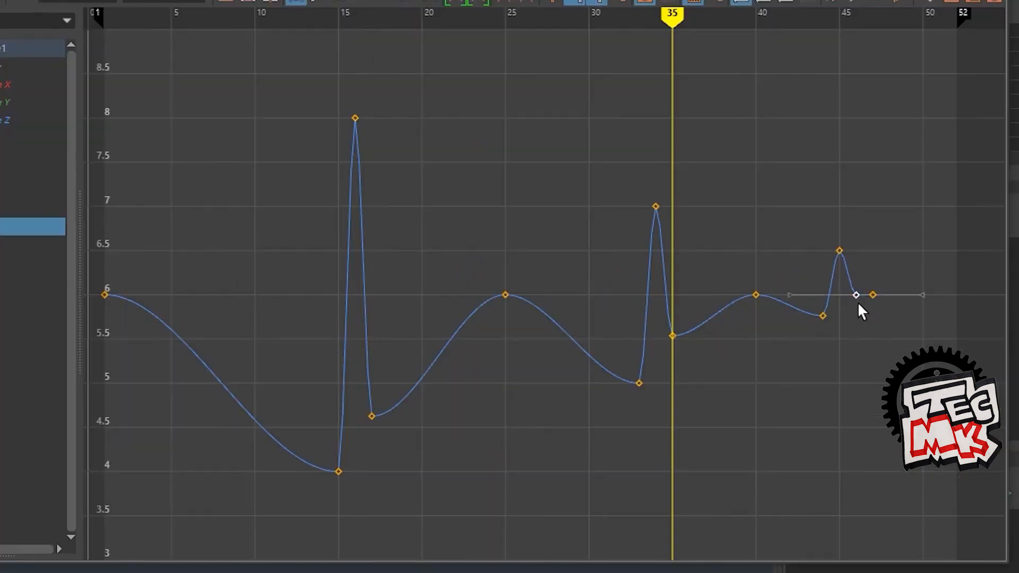
drag(855, 300, 853, 332)
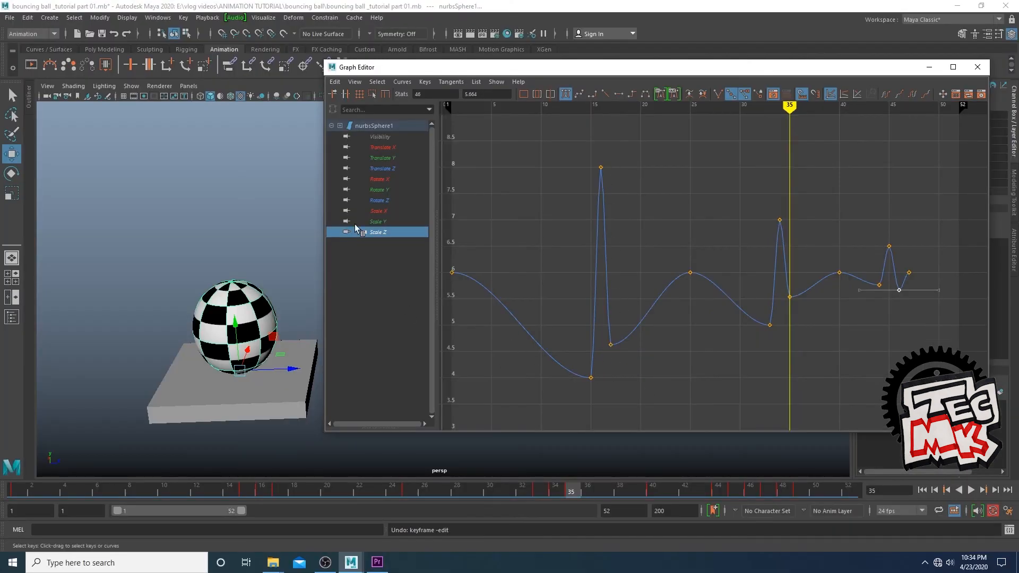
- Display the Scale X, Scale Y and Scale Z curves together and frame them for comparison
drag(386, 211, 387, 231)
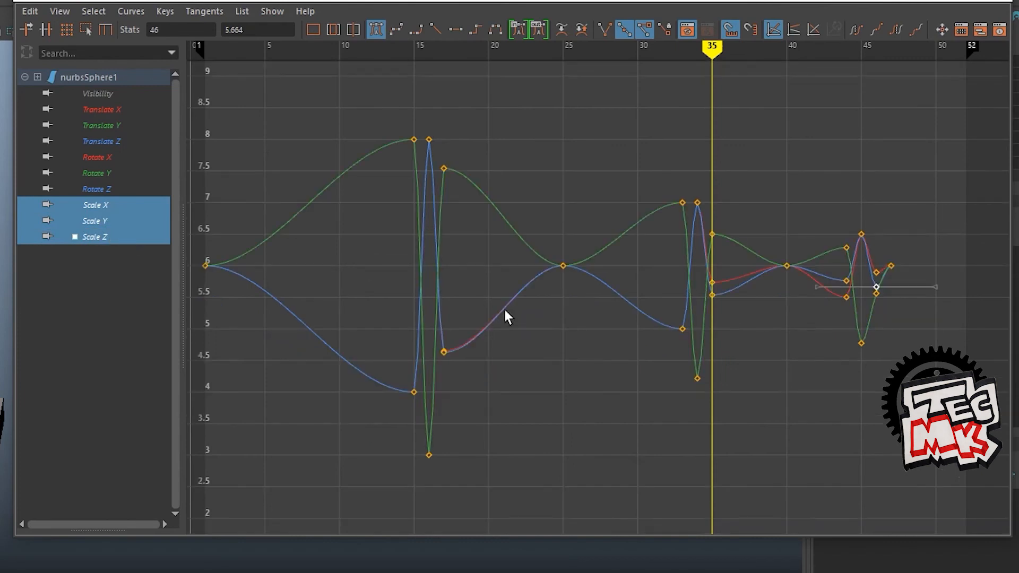
click(547, 424)
key(a)
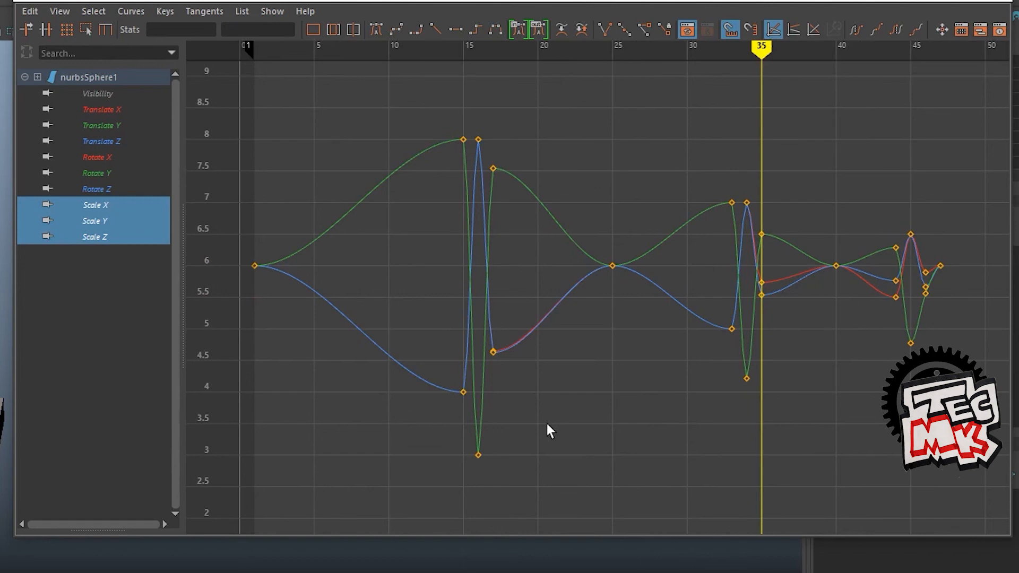
- Open the Playblast options and browse to the bouncing ball folder for saving the movie file
right_click(566, 484)
click(565, 484)
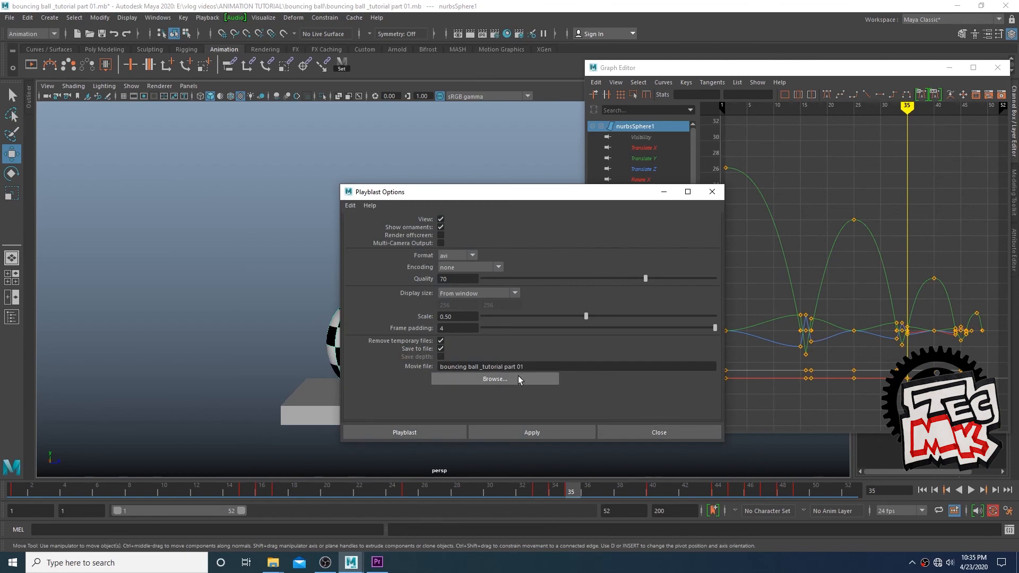
click(500, 379)
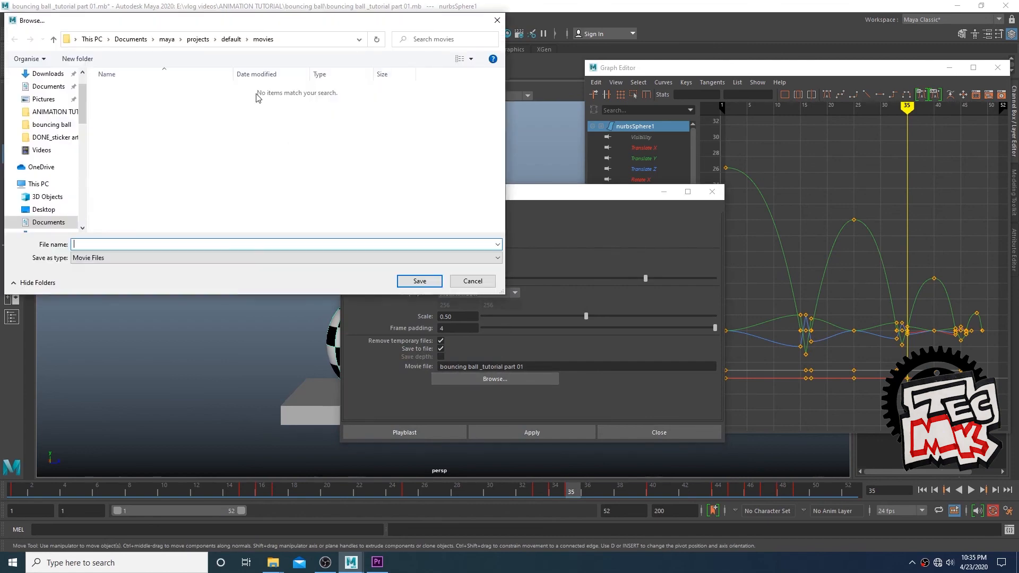
click(49, 126)
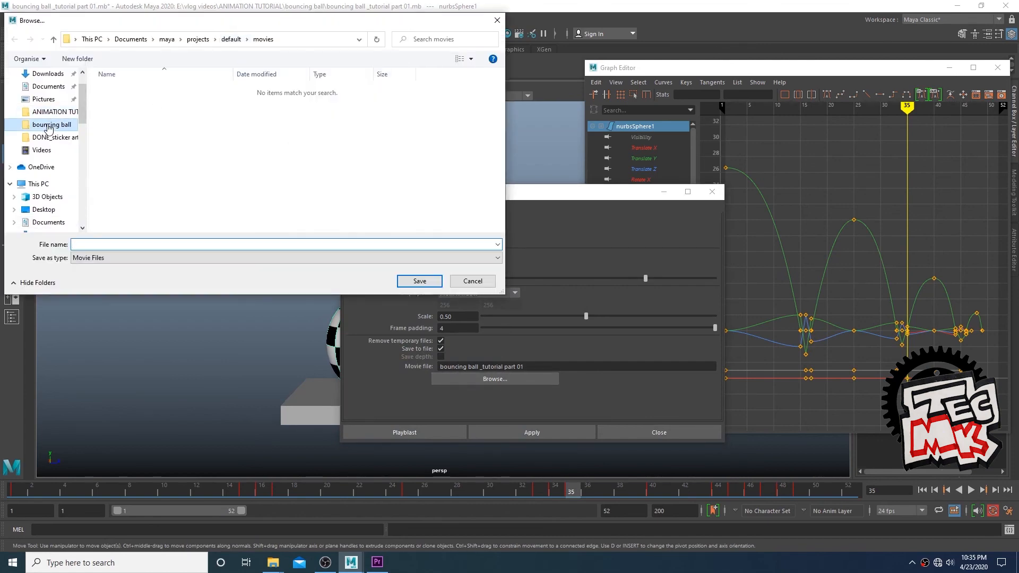
click(183, 183)
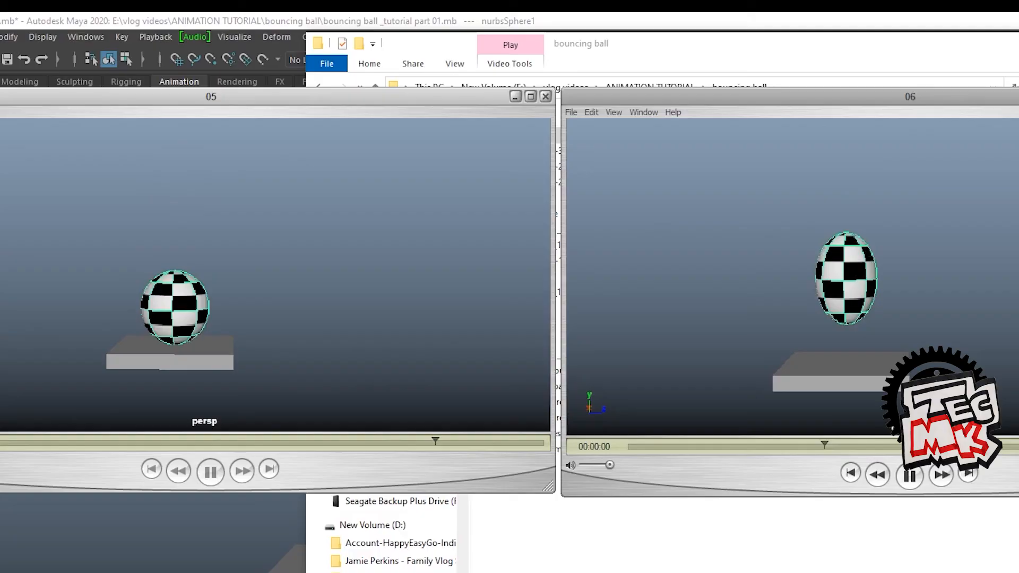